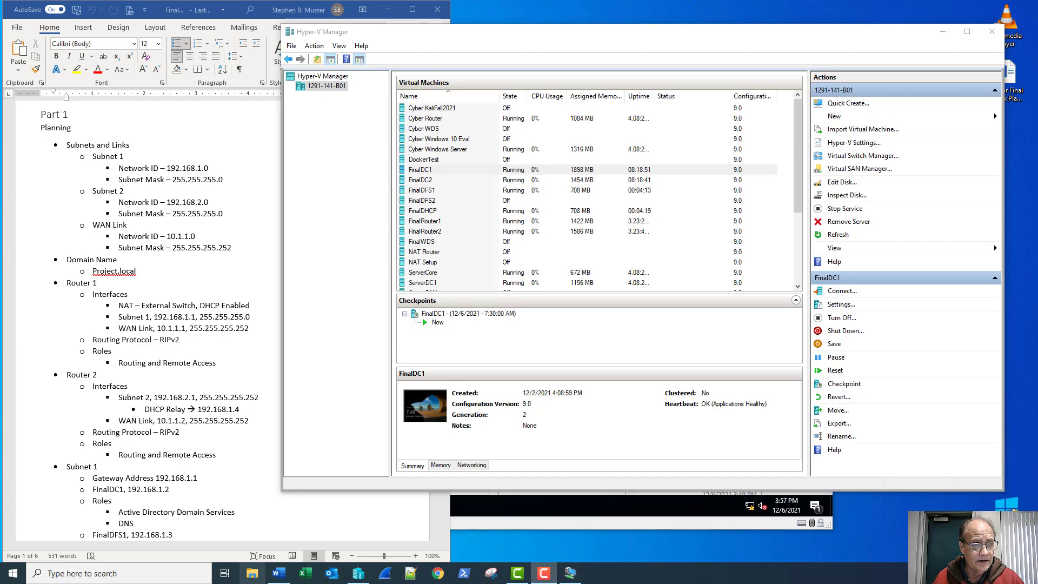
Step: Open a command prompt on the host computer and run ipconfig /all
left_click(189, 574)
type("comm")
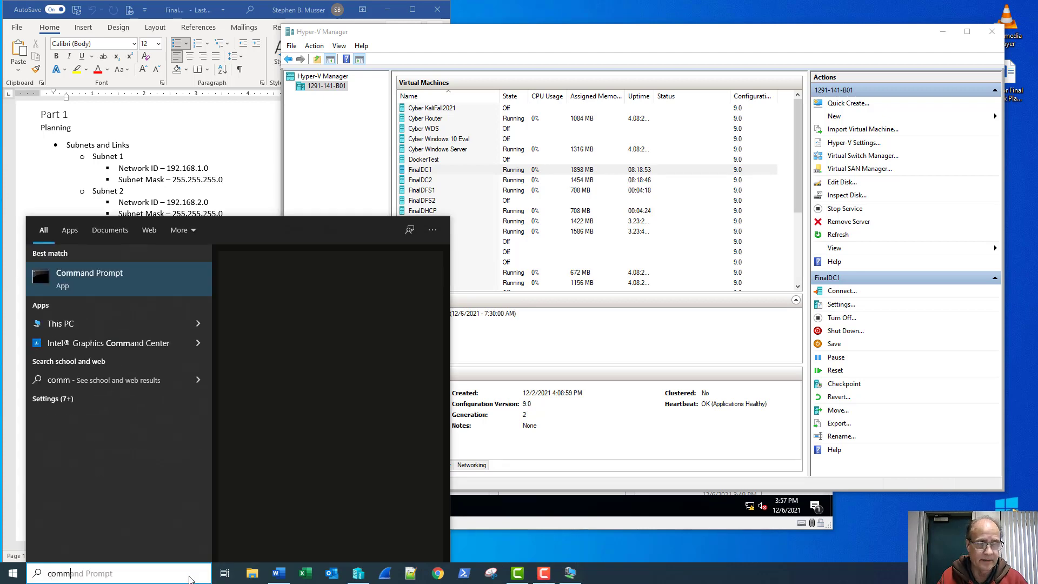
key("Return")
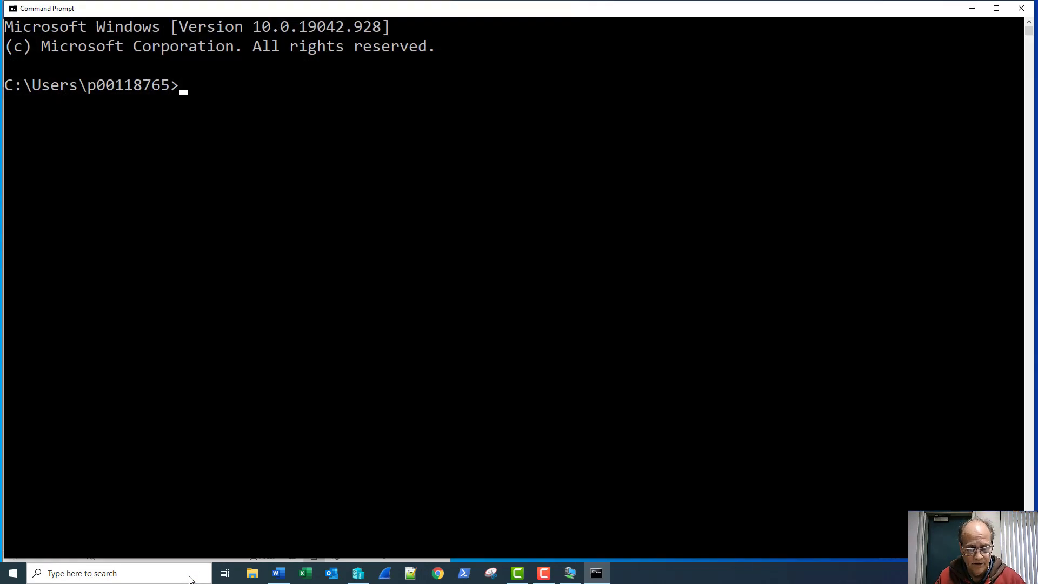
type("ipcon")
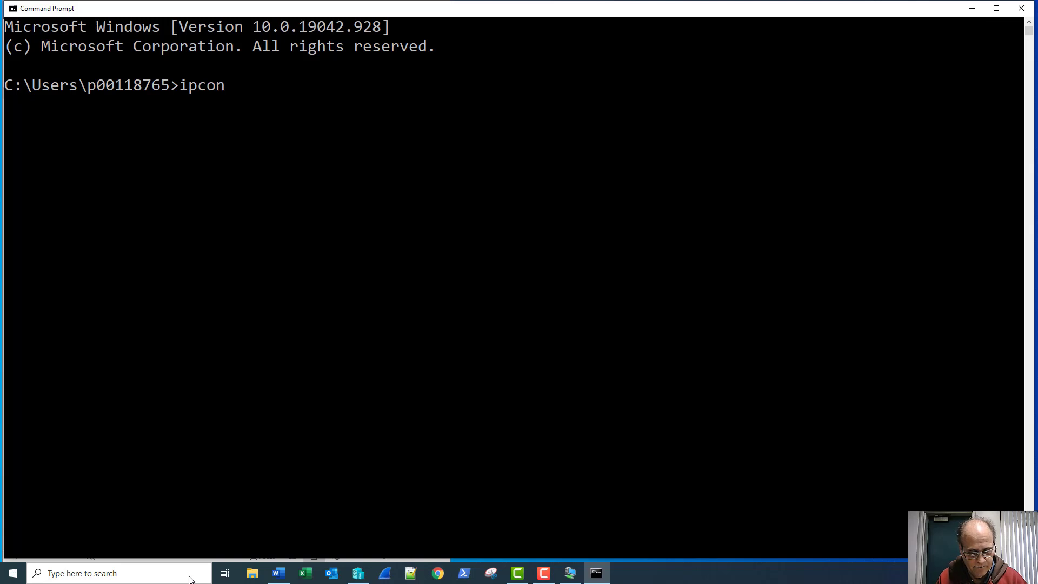
type("fig /all")
key("Return")
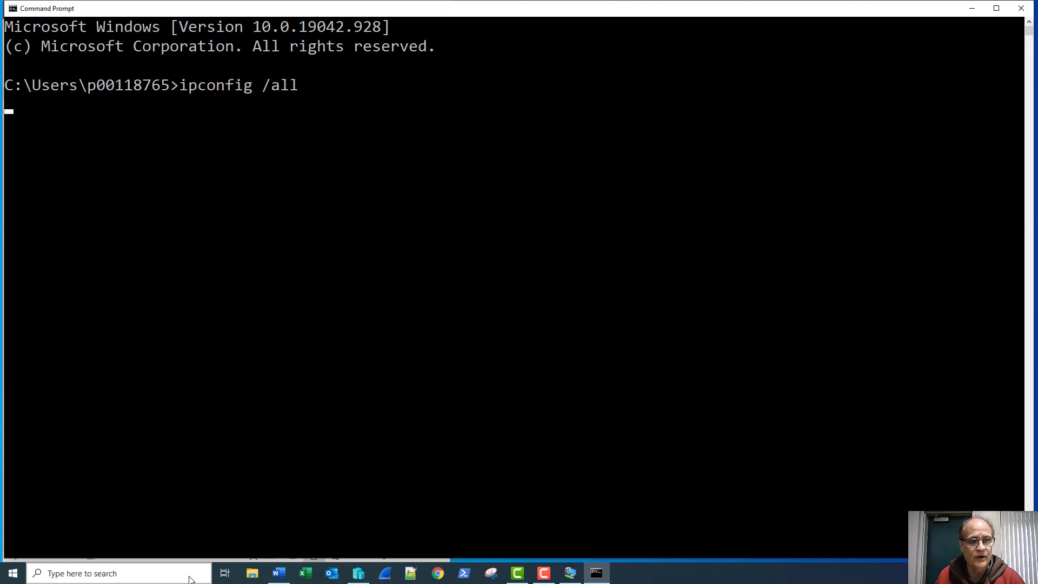
Step: Look up the DNS server addresses of the vEthernet (External Switch) adapter and close the command prompt
scroll(500, 435, "up", 9)
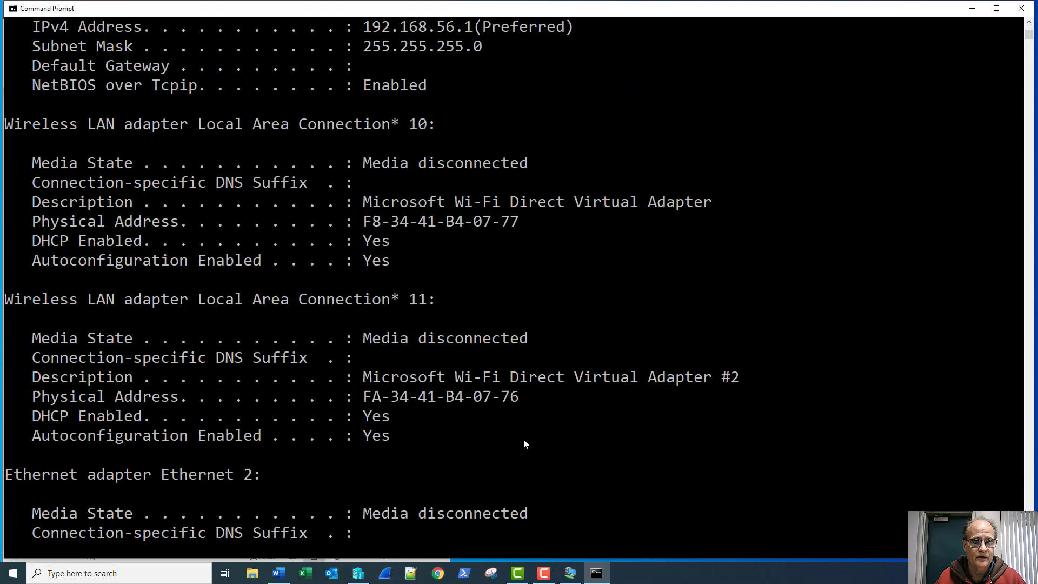
scroll(523, 439, "up", 10)
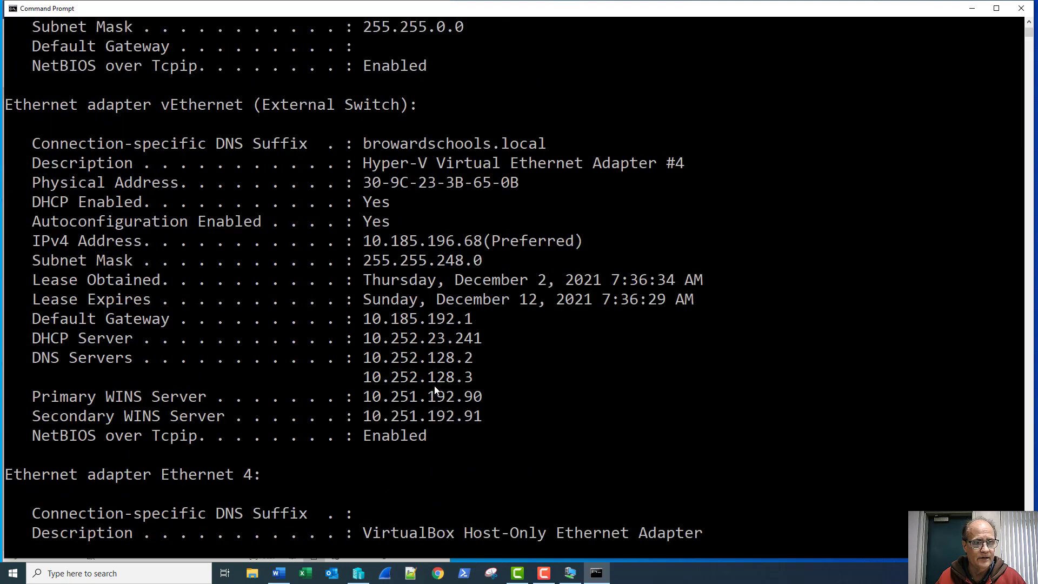
left_click_drag(466, 377, 23, 358)
right_click(468, 402)
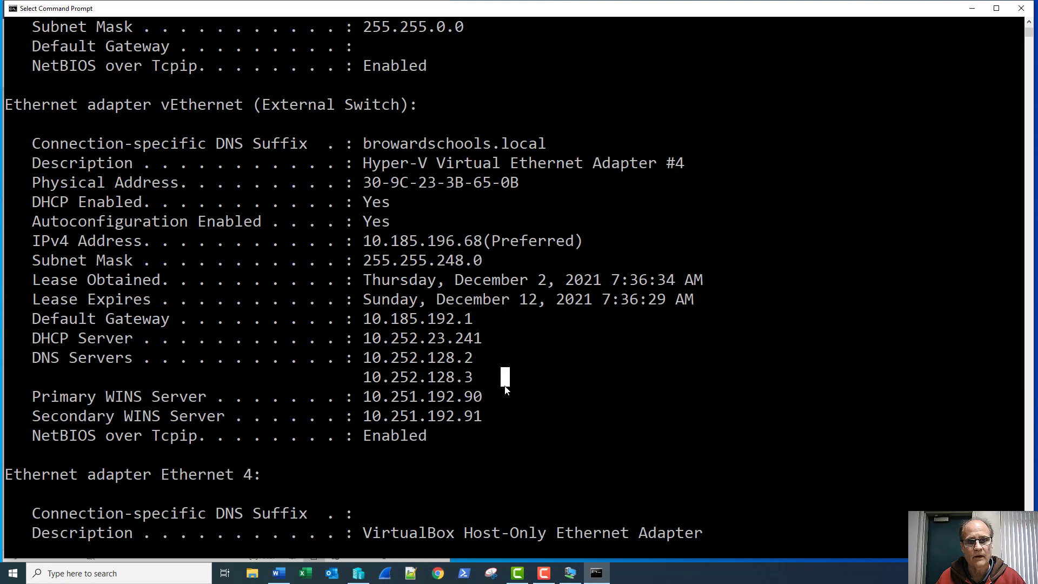
left_click(1020, 9)
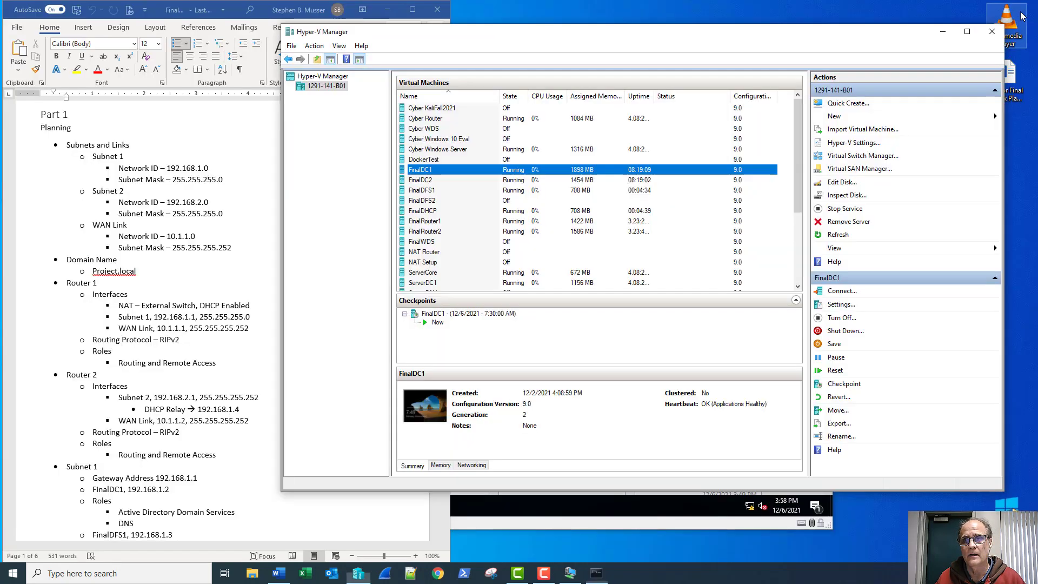
Step: Connect to the FinalDC2 virtual machine from Hyper-V Manager with a 1366 by 768 pixel display
left_click(569, 502)
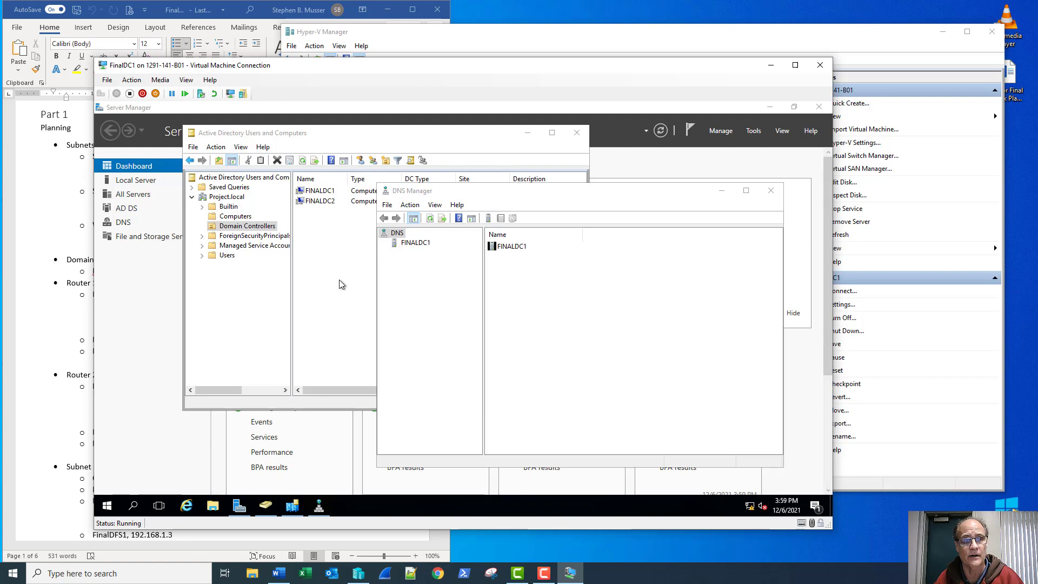
left_click(724, 48)
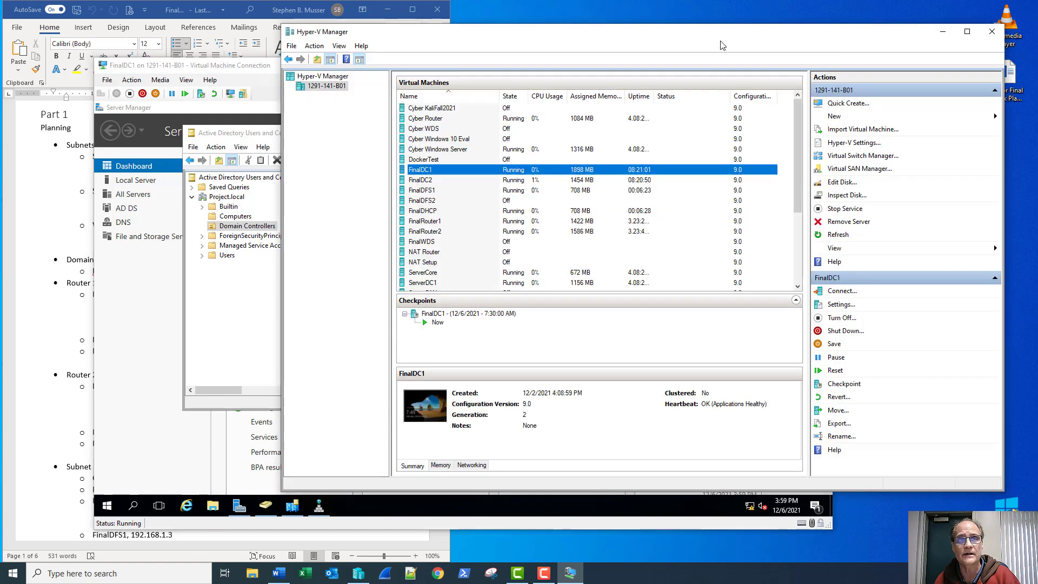
left_click(438, 181)
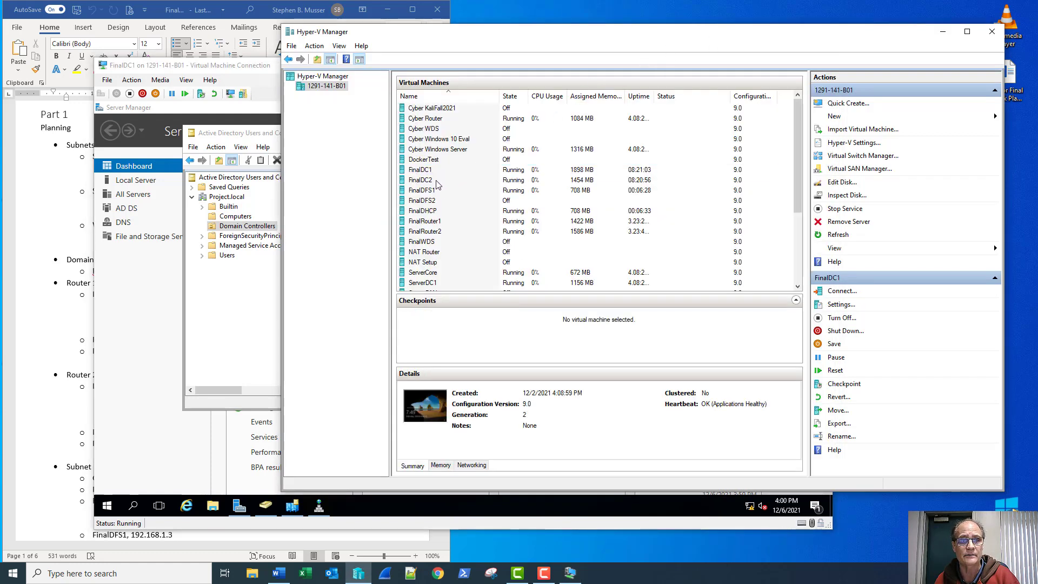
double_click(437, 182)
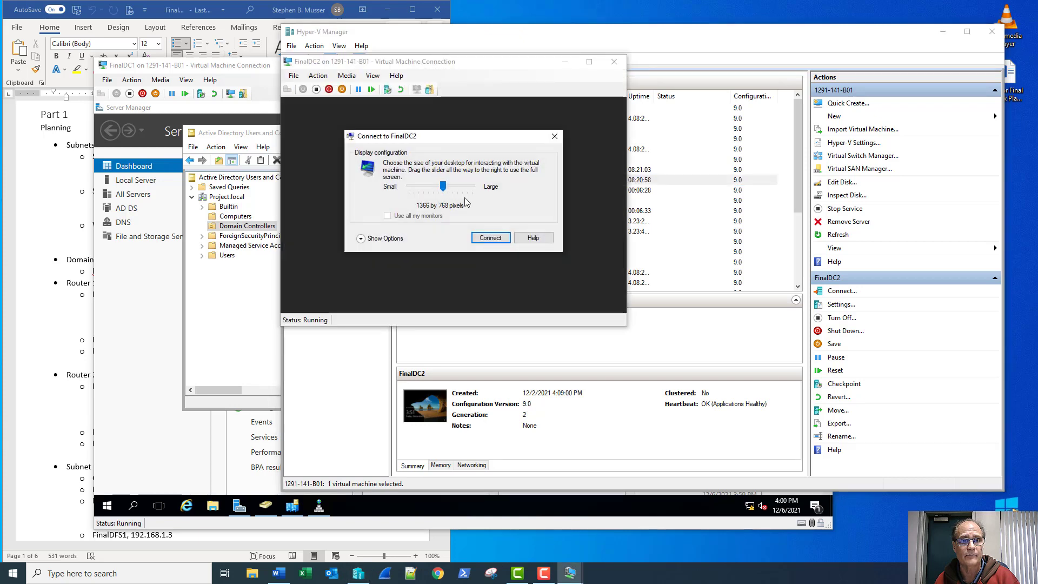
left_click(490, 238)
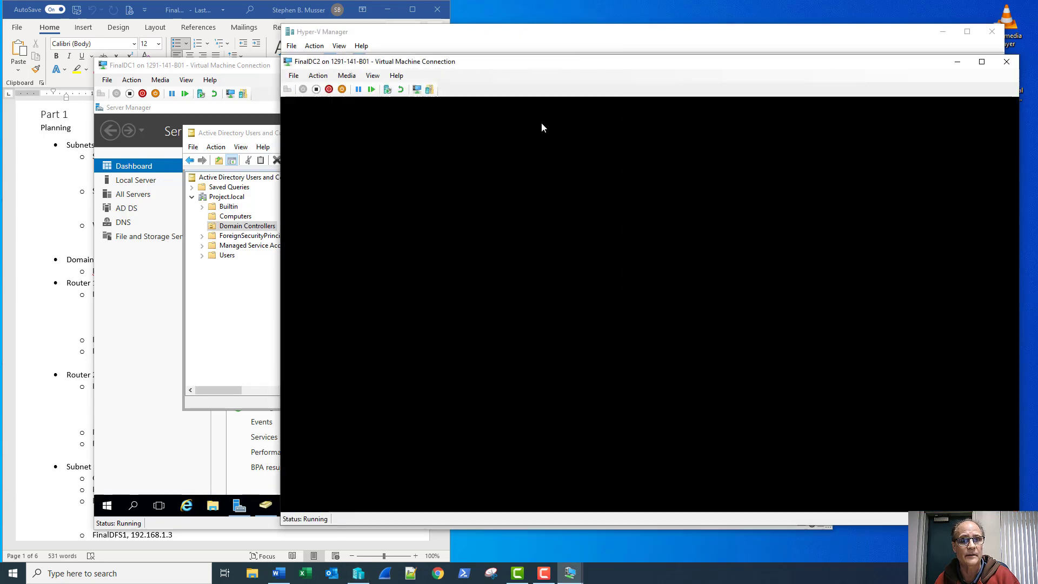
left_click_drag(559, 61, 503, 39)
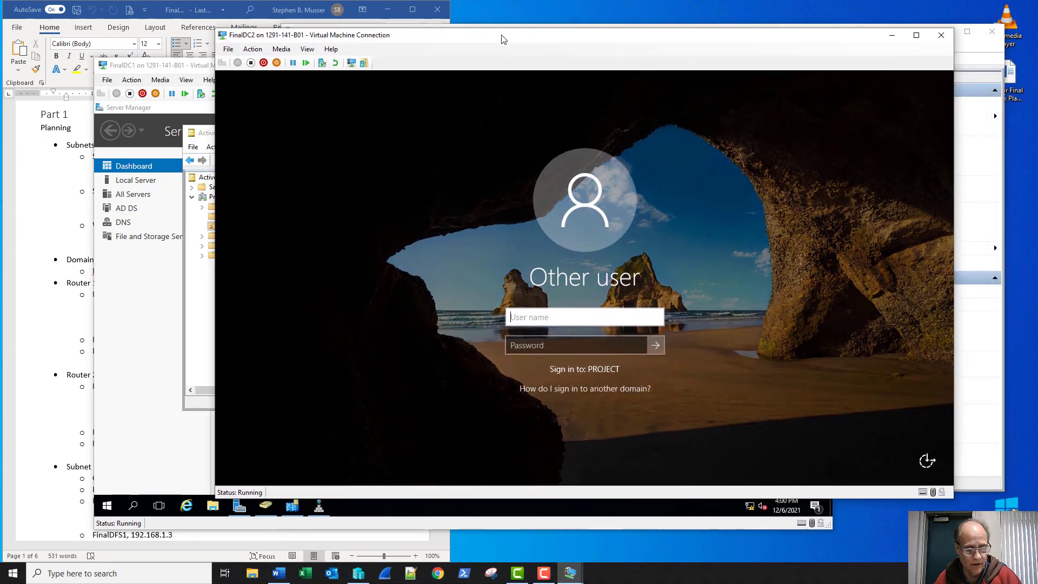
Step: Sign in to FinalDC2 on the PROJECT domain as sadmin, entering the account password again after the first attempt
type("sadmin")
key("Tab")
type("******")
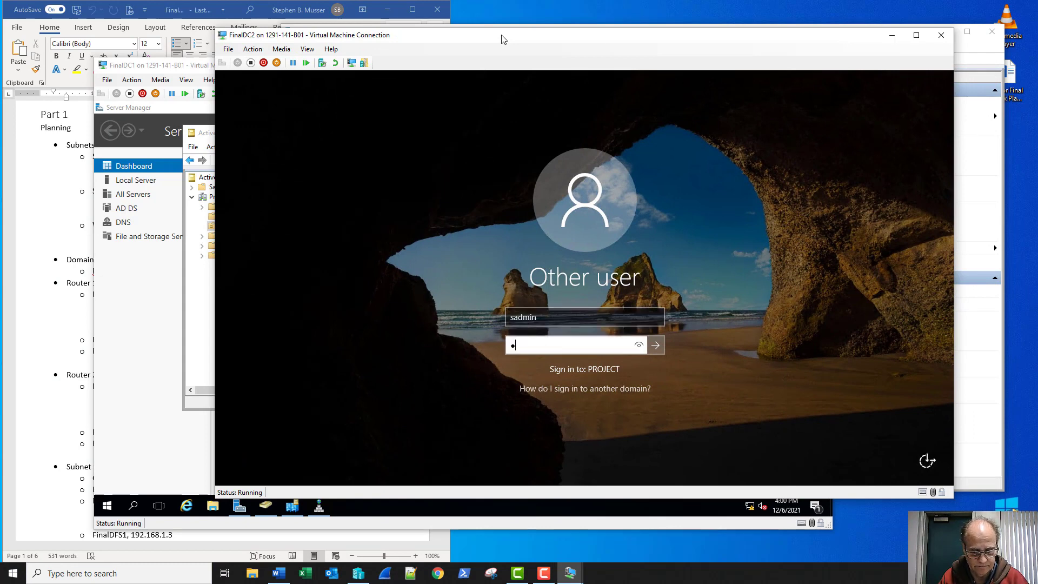
type("**")
key("Return")
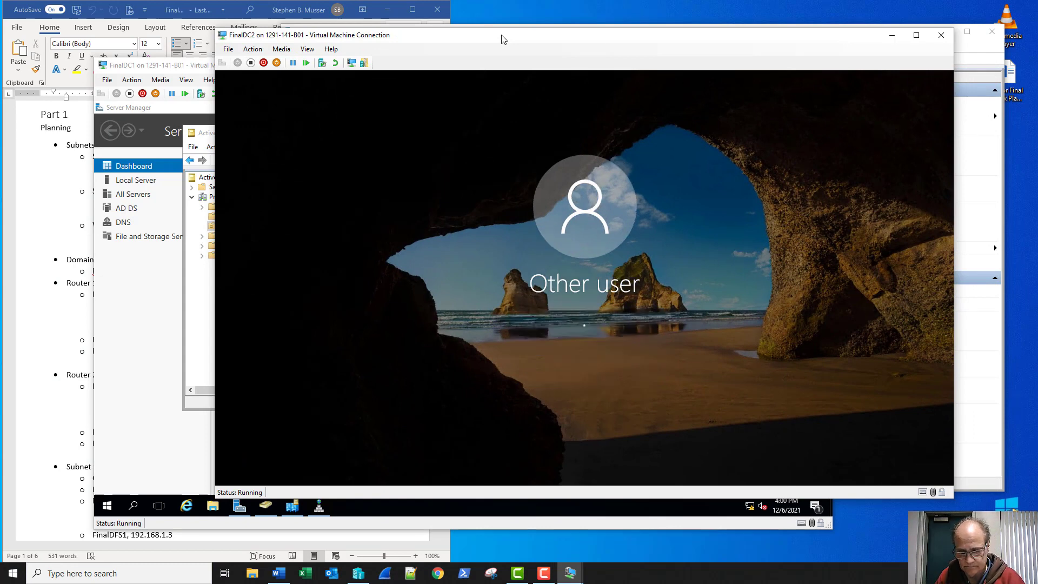
key("Return")
type("********")
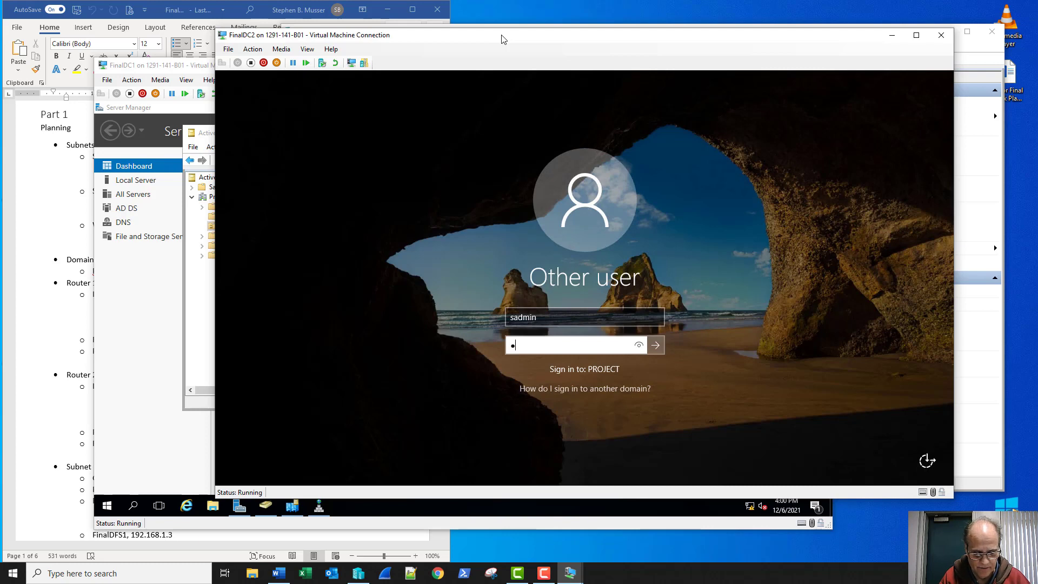
type("**")
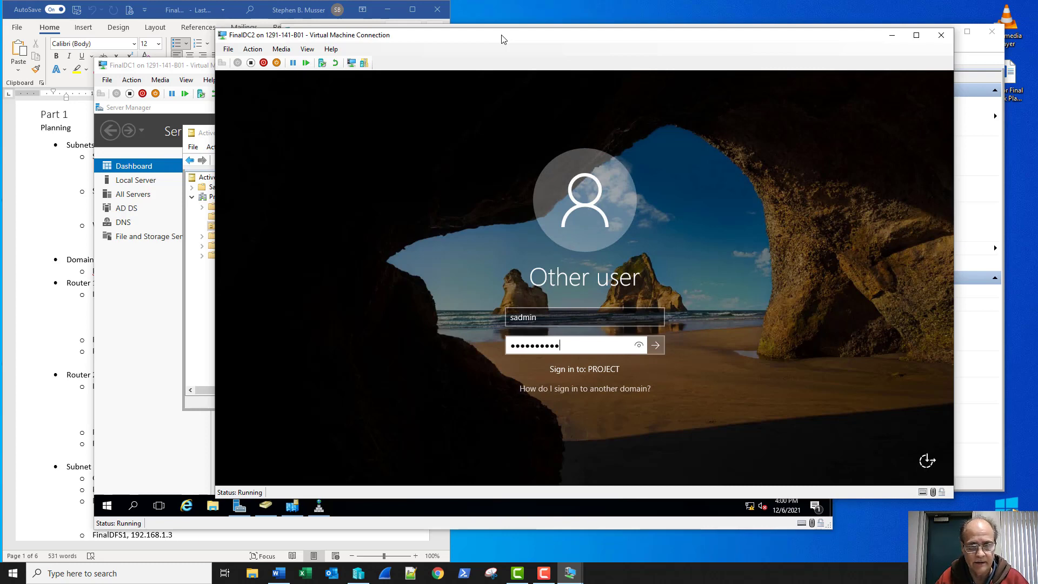
key("Return")
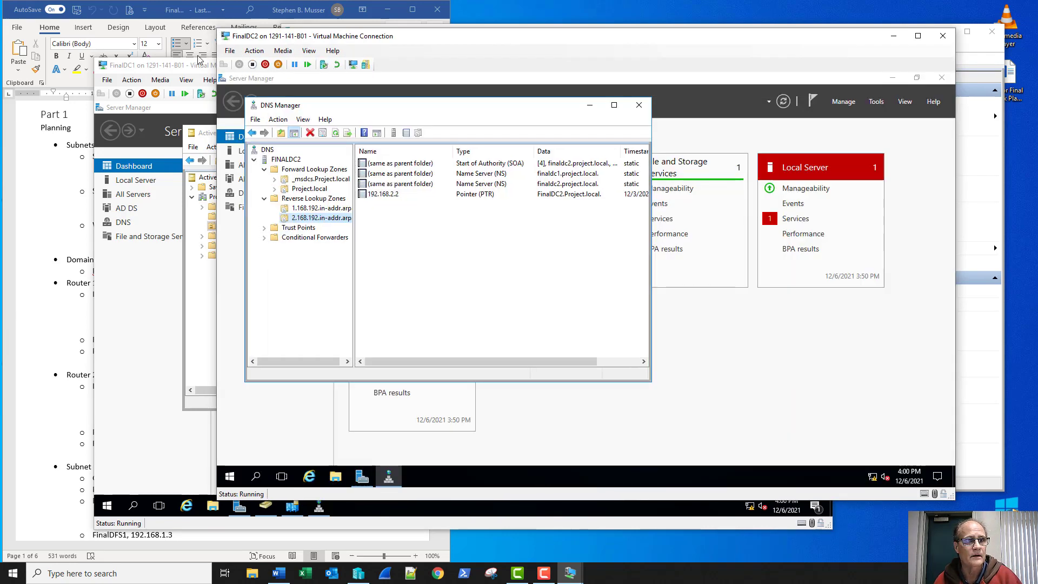
Step: Switch to the FinalDC1 virtual machine and show the forwarders in the FINALDC1 server's properties in DNS Manager
left_click(192, 69)
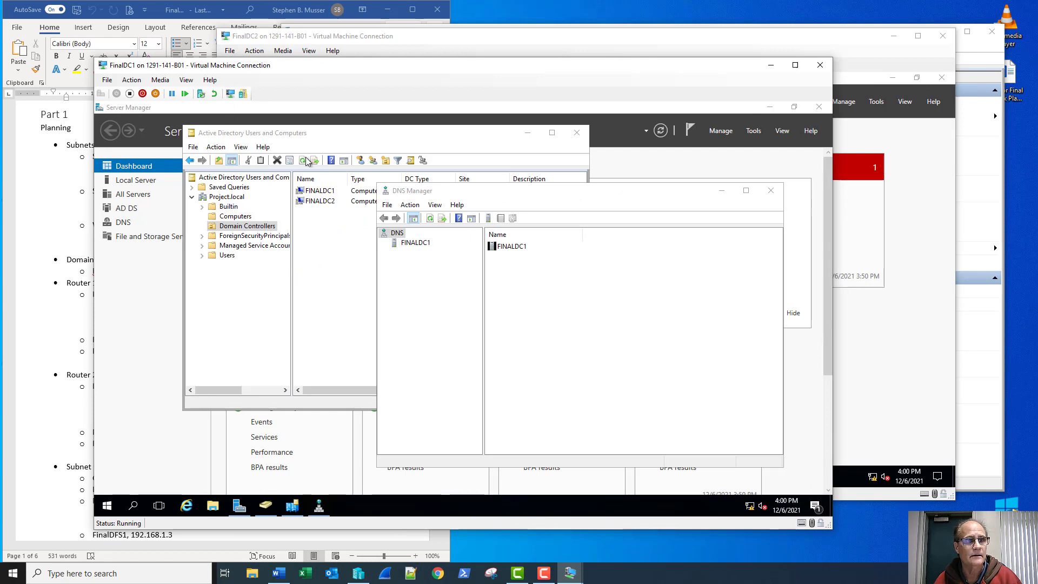
left_click(318, 506)
left_click(415, 245)
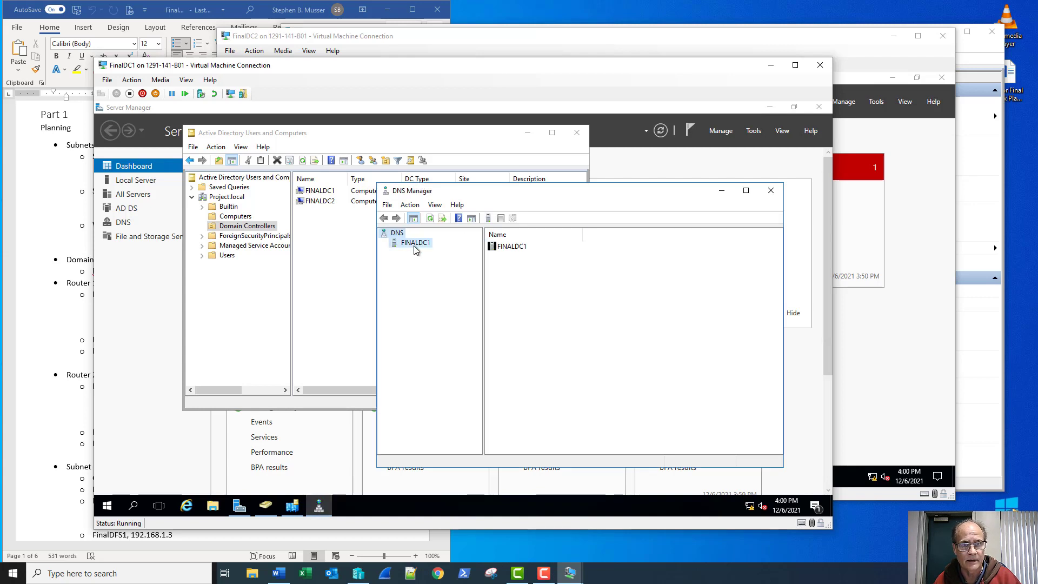
right_click(415, 248)
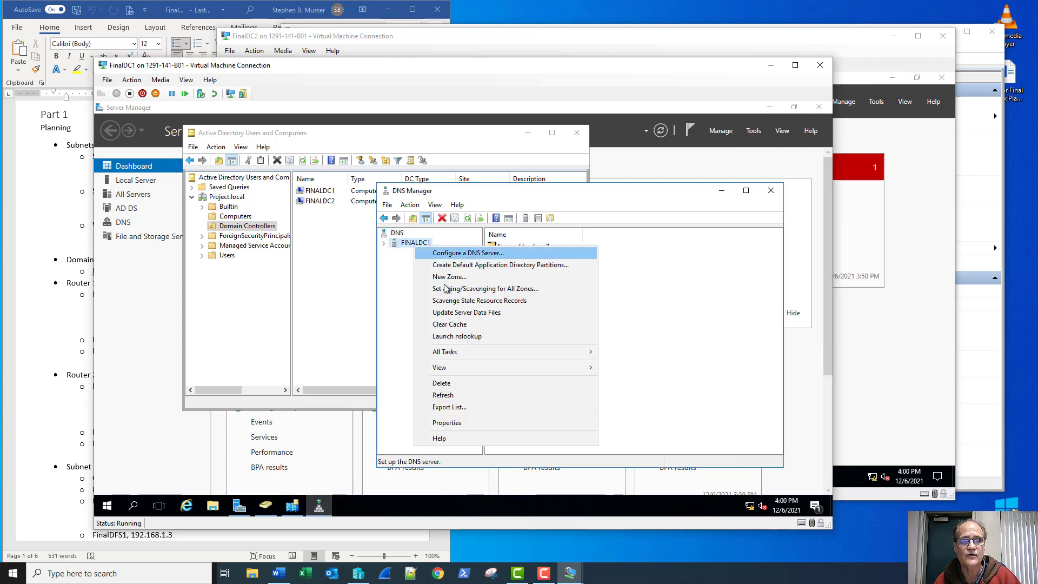
left_click(464, 420)
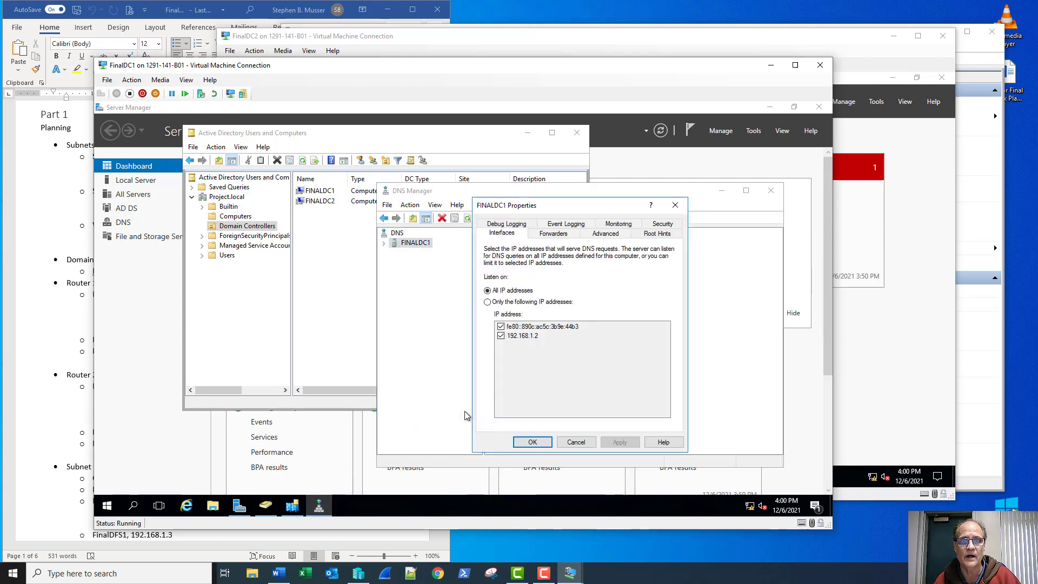
left_click(554, 234)
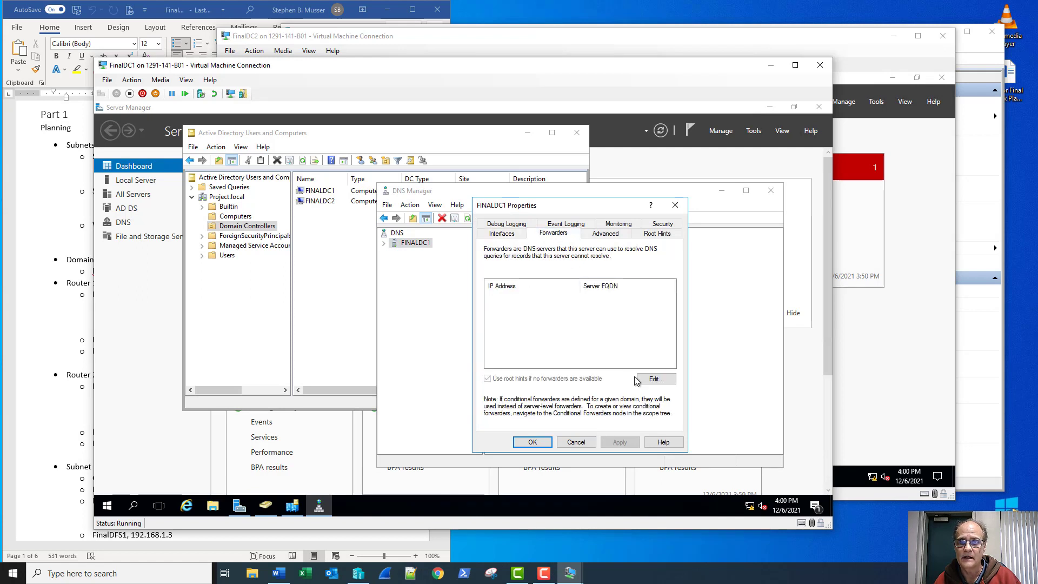
Step: Add 10.252.125.2 and 10.252.128.3 as DNS forwarders for FINALDC1 and save the server properties
left_click(655, 379)
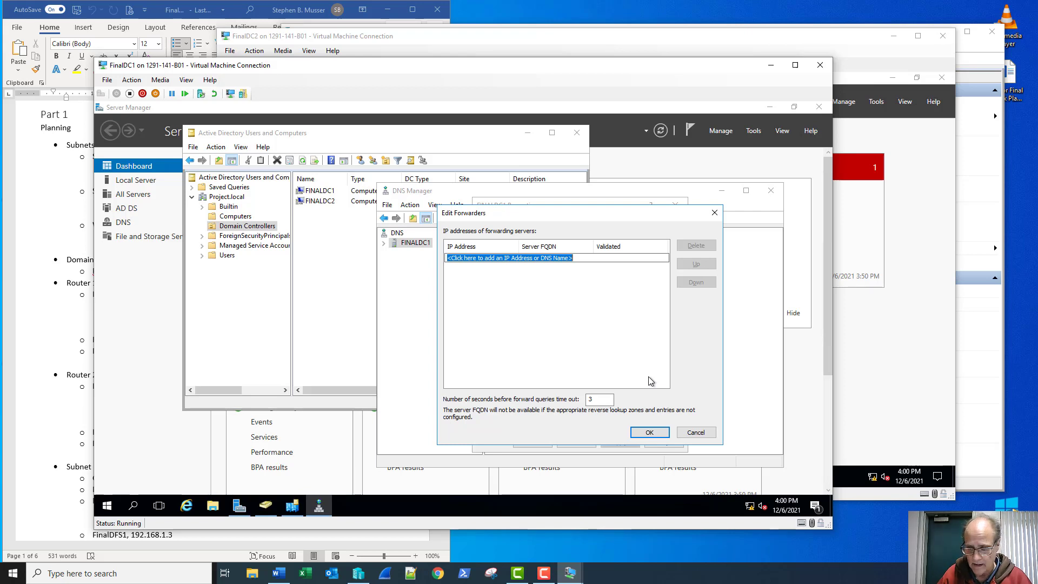
type("10.252.")
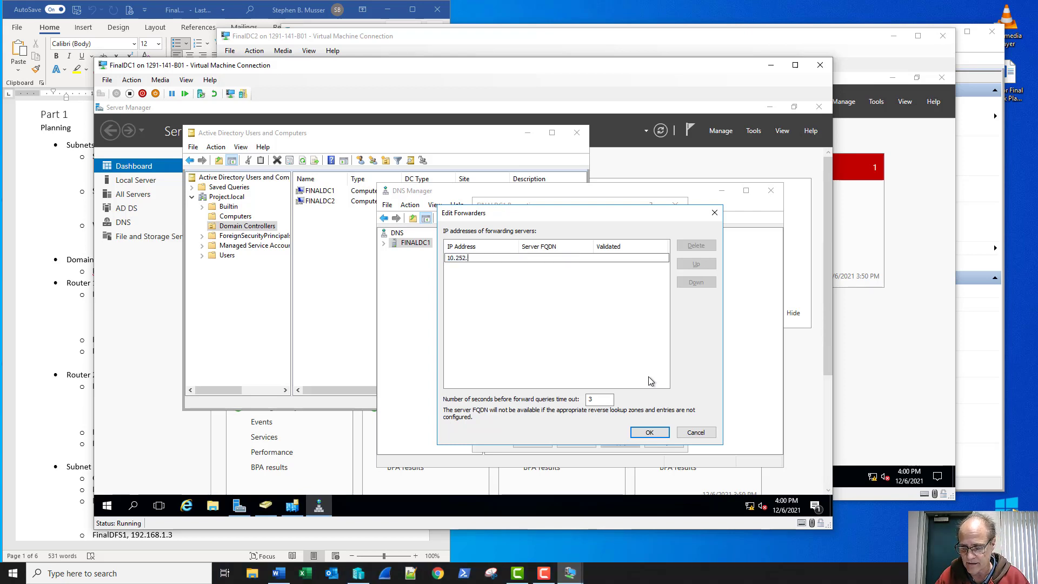
type("125.2")
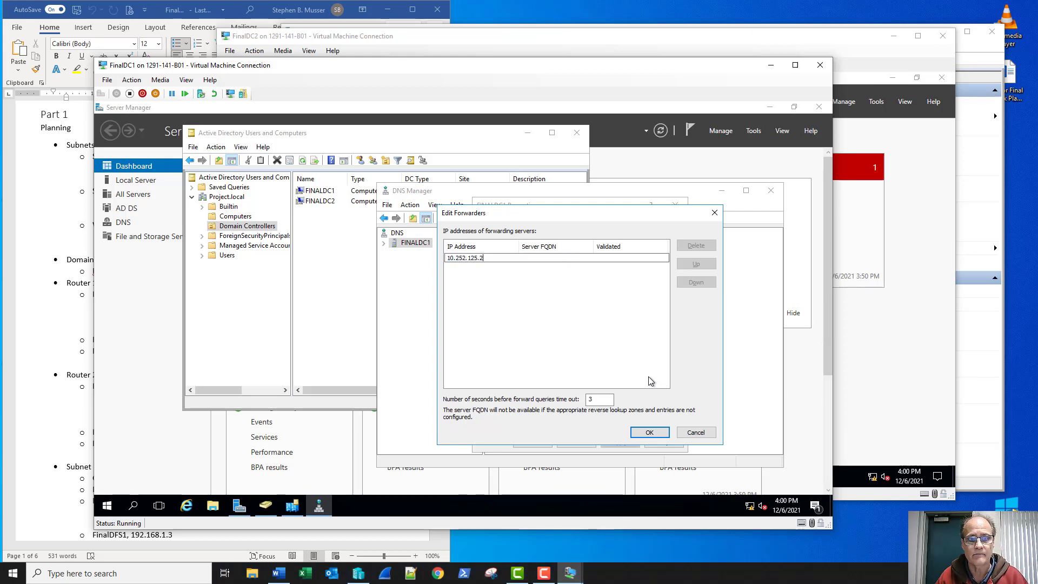
key("Return")
type("10.")
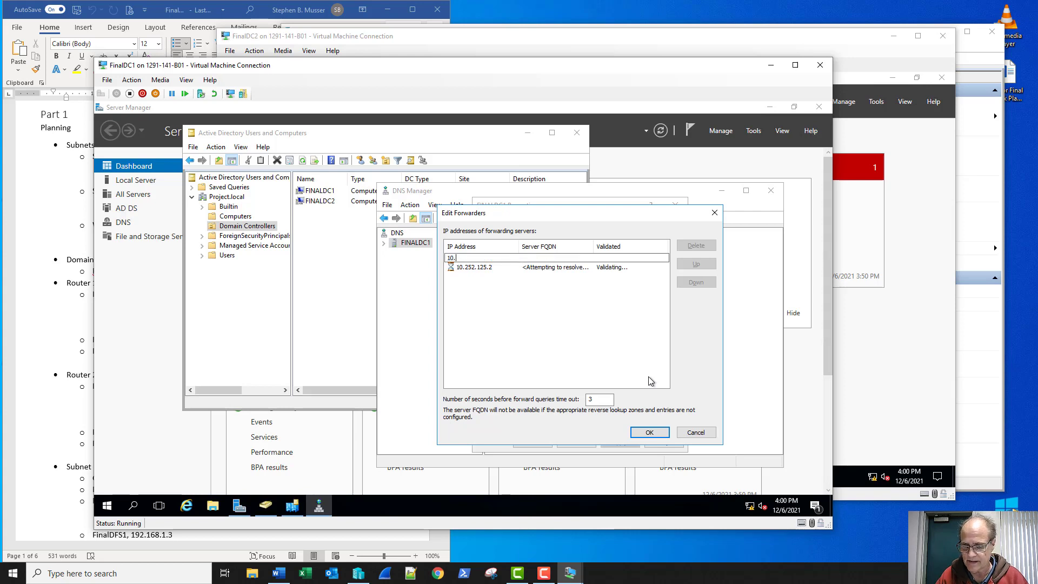
type("252.128")
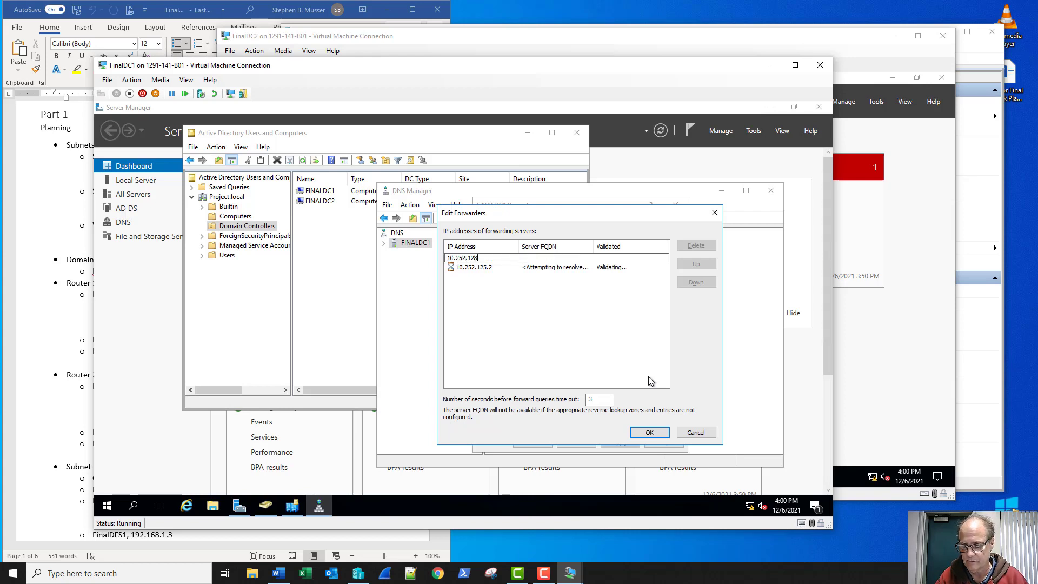
type(".3")
key("Return")
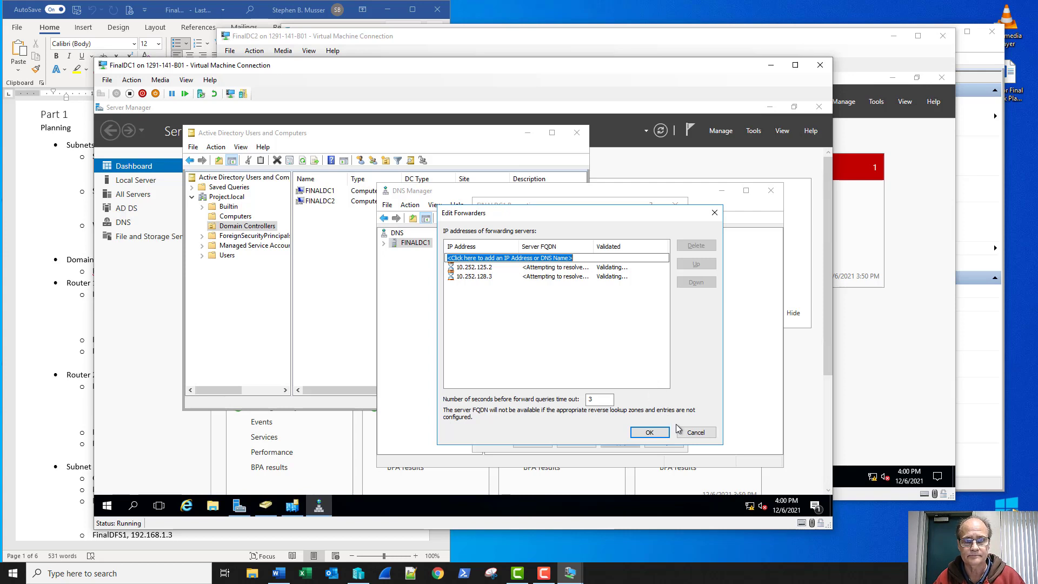
left_click(650, 433)
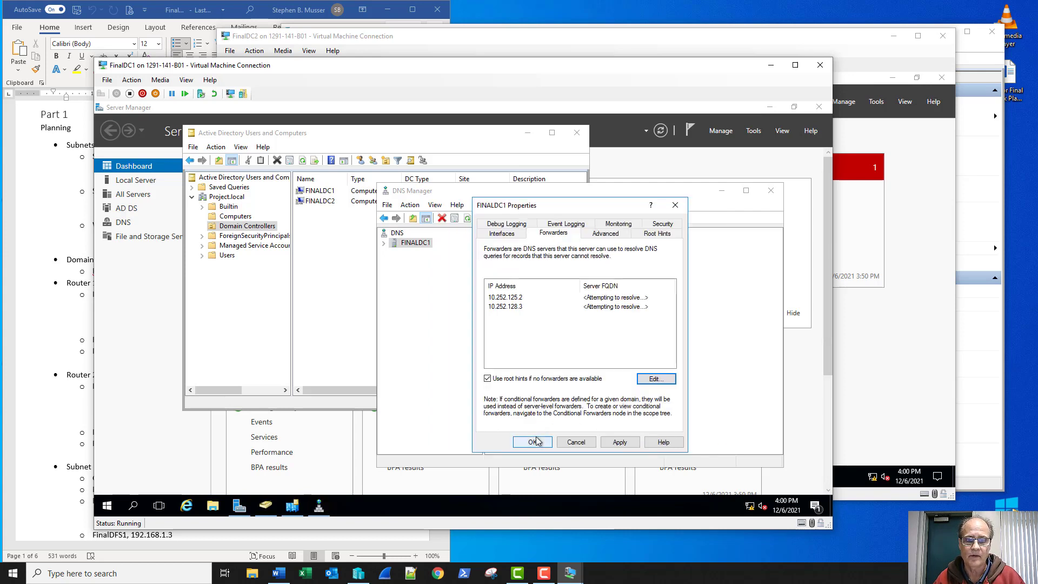
left_click(535, 440)
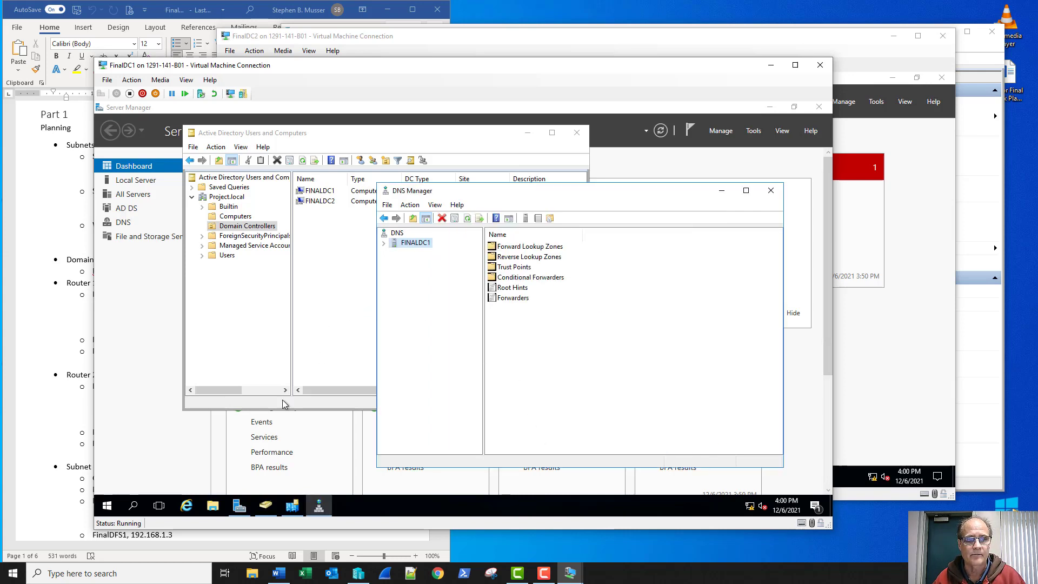
Step: Open a Command Prompt on FinalDC1 and ping 8.8.8.8
left_click(111, 507)
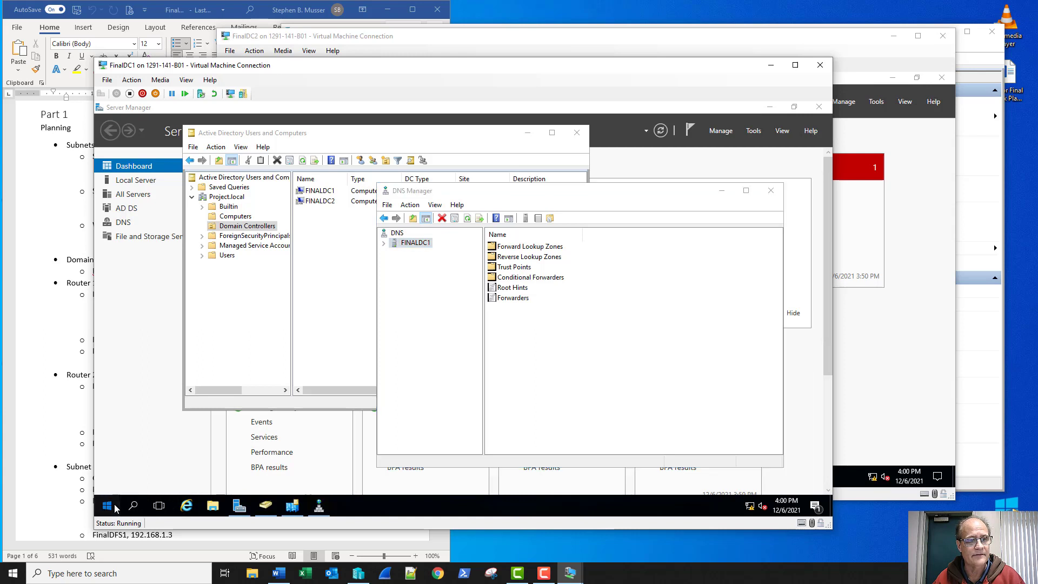
left_click(132, 504)
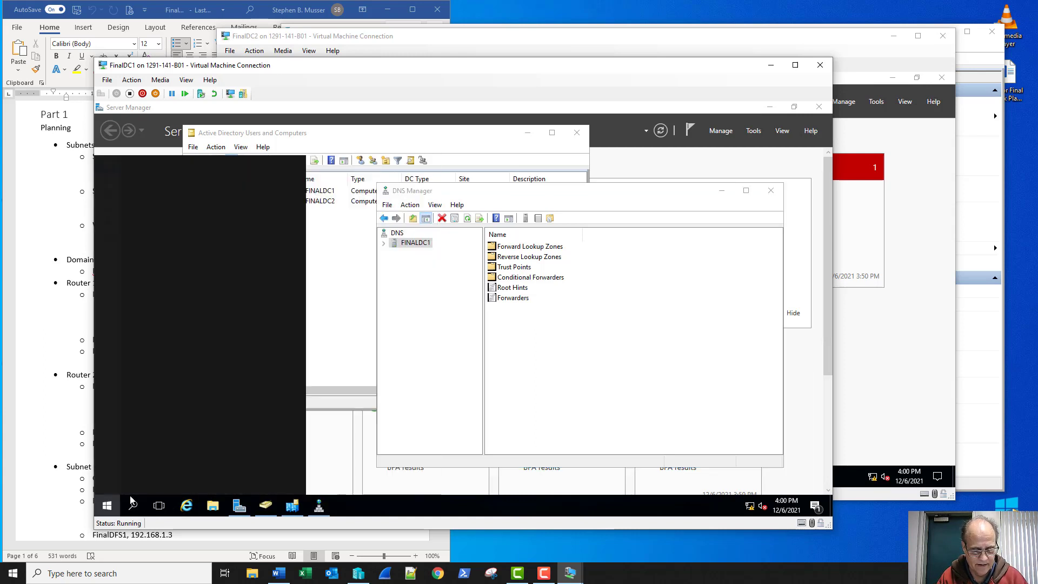
type("comm")
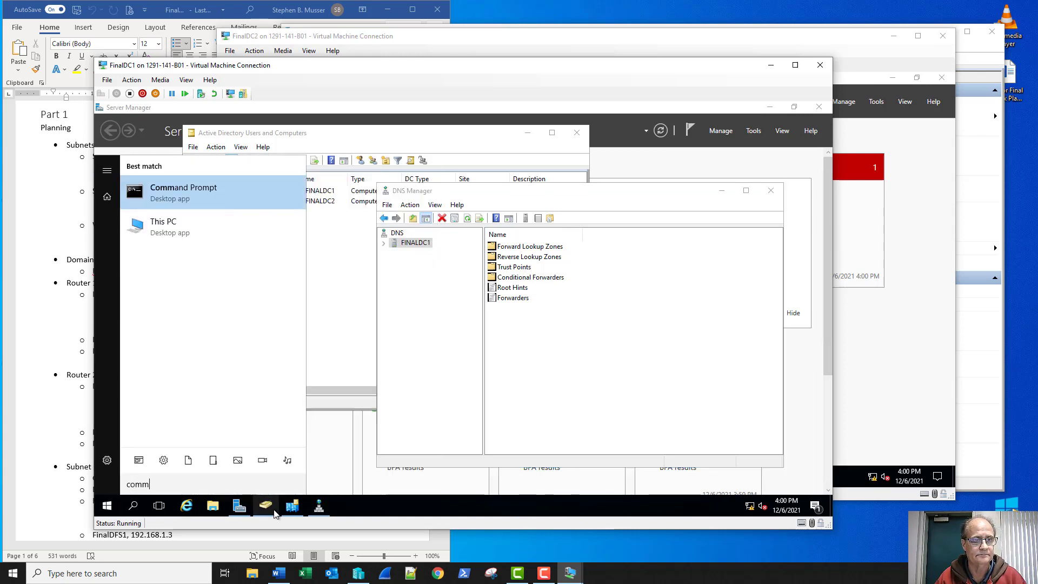
key("Return")
type("ping ")
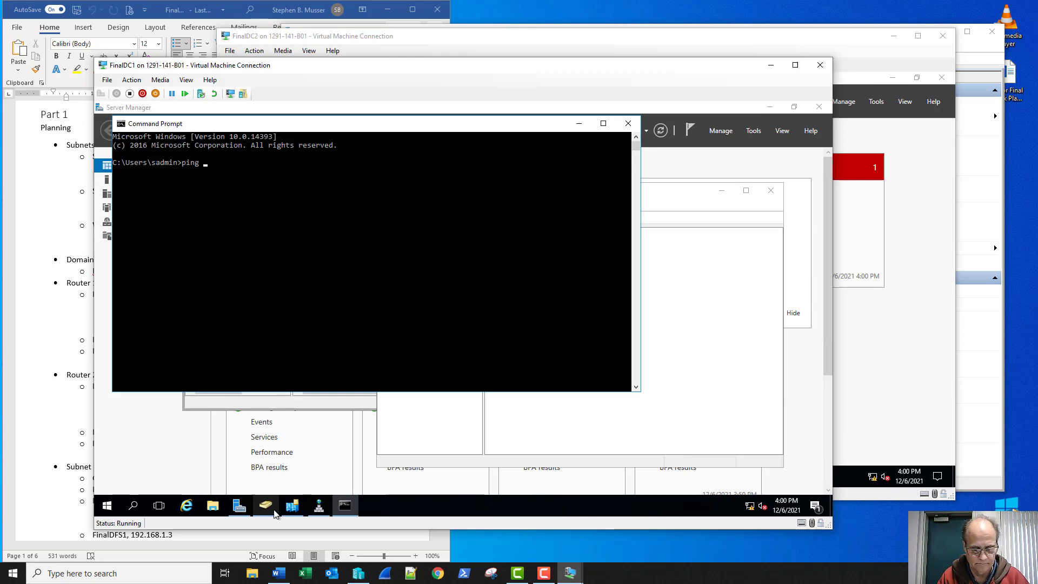
type("8.8.8.8")
key("Return")
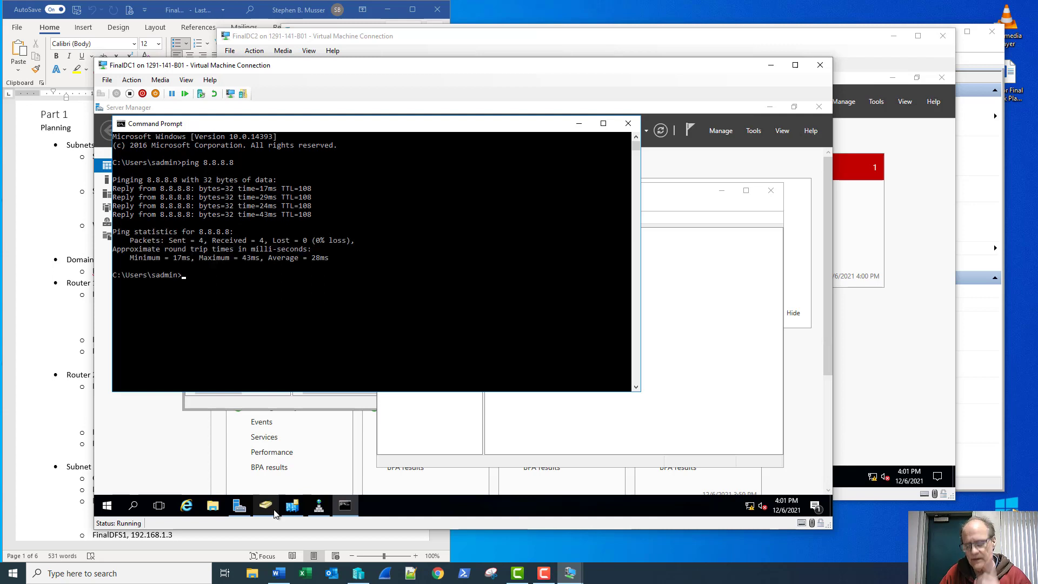
Step: Ping 8.8.8.8 from FinalDC1 again with the -a option to resolve the address to a host name
key("Up")
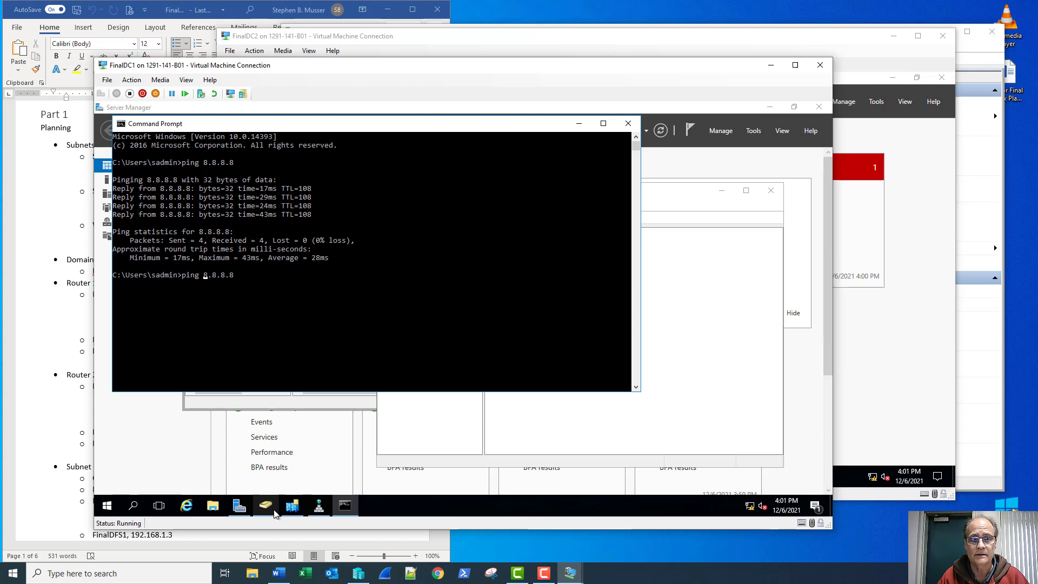
type("-a")
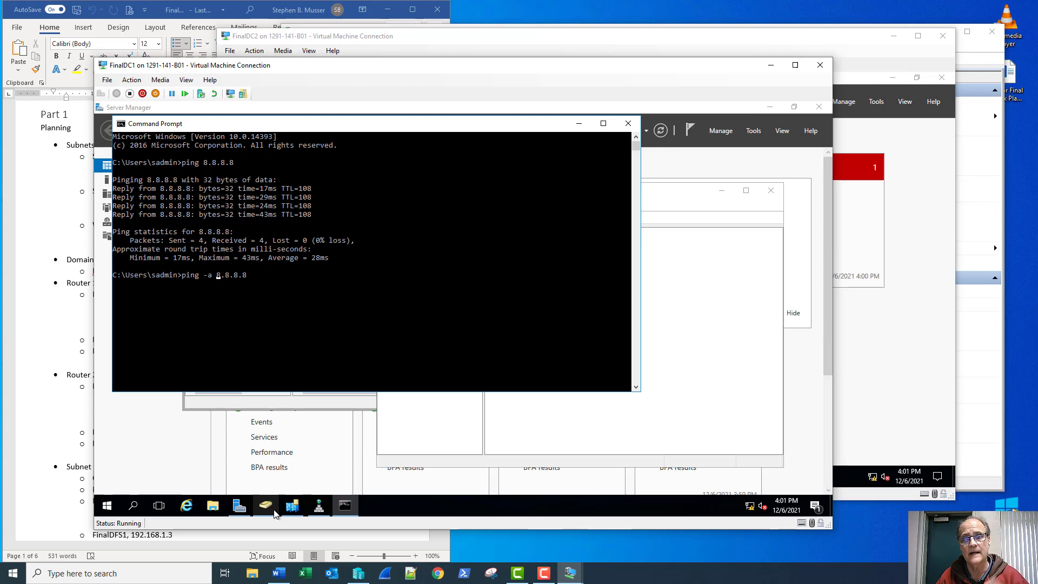
key("Return")
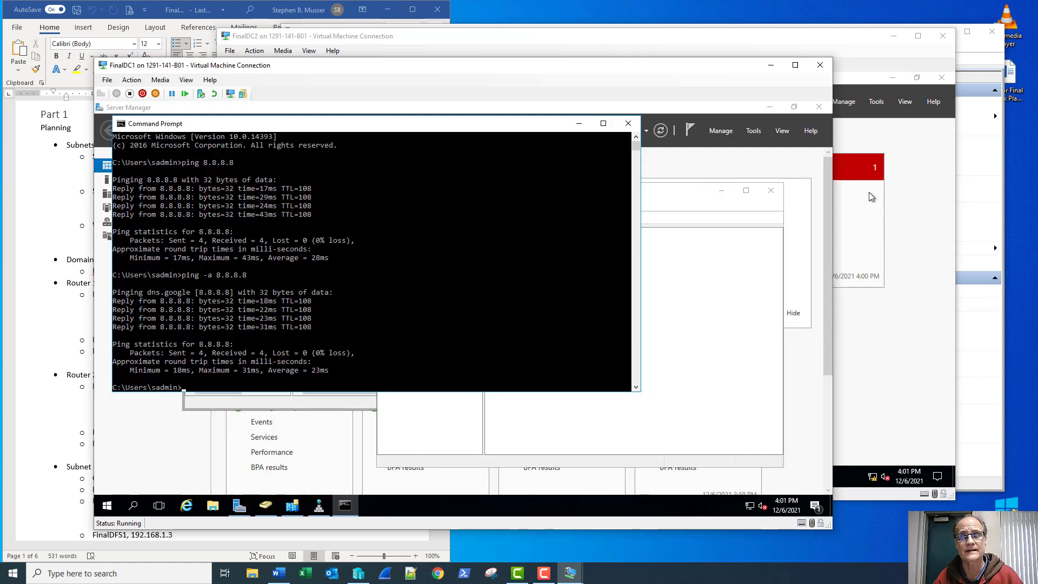
Step: Switch to the FinalDC2 virtual machine, open a Command Prompt there and ping 8.8.8.8
left_click(852, 37)
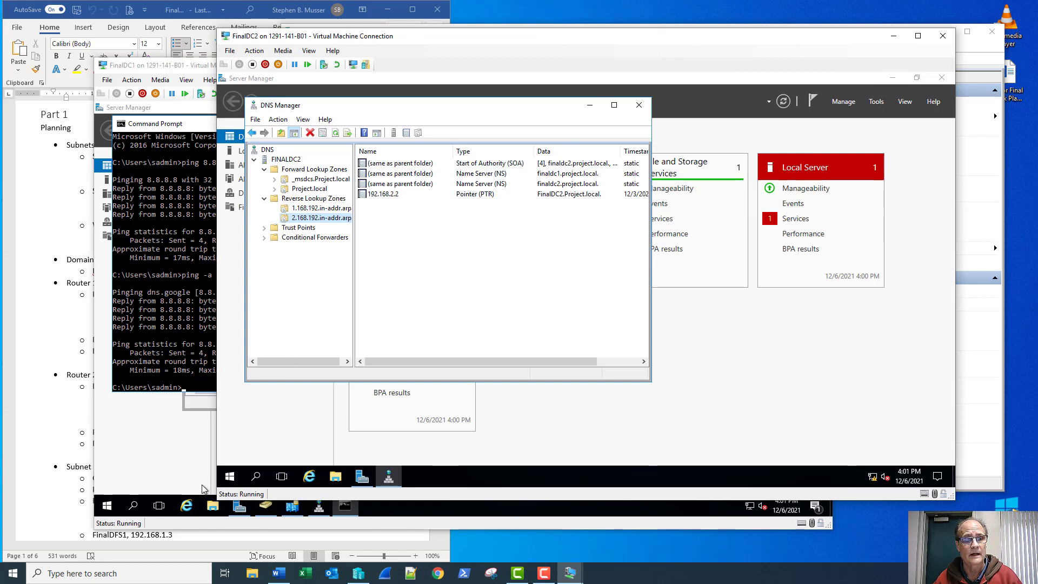
left_click(230, 476)
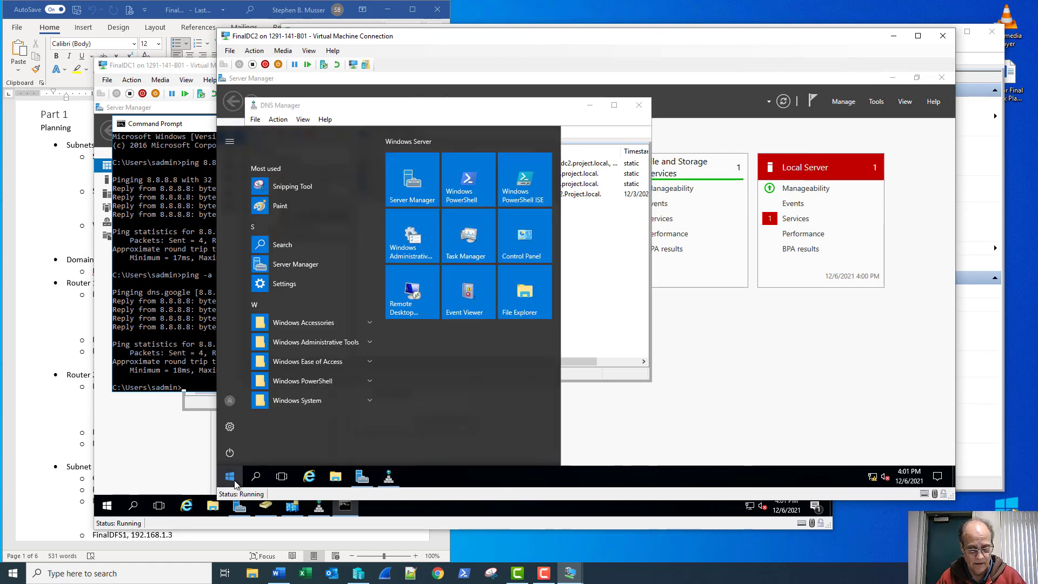
type("comm")
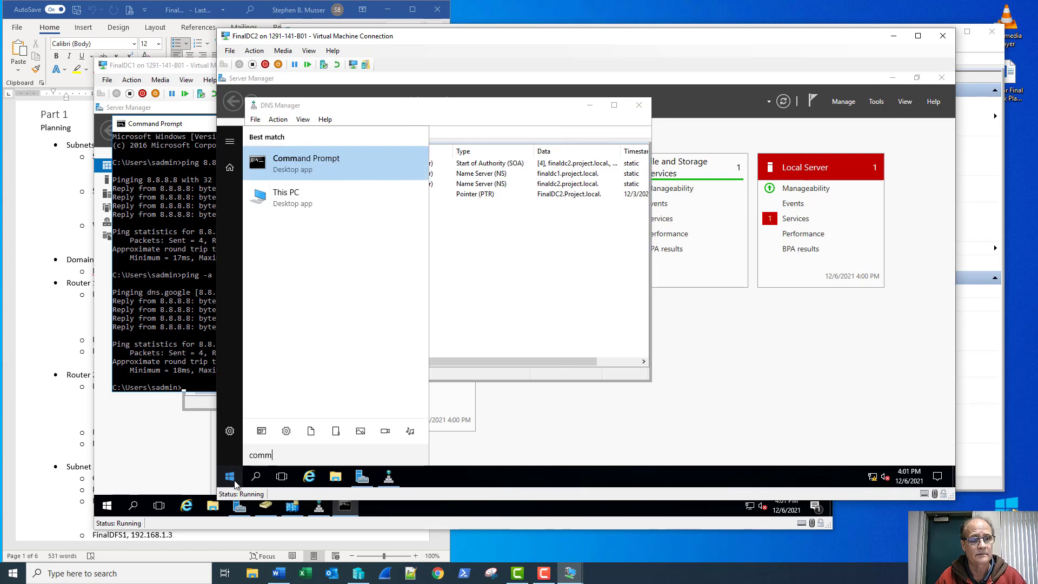
key("Return")
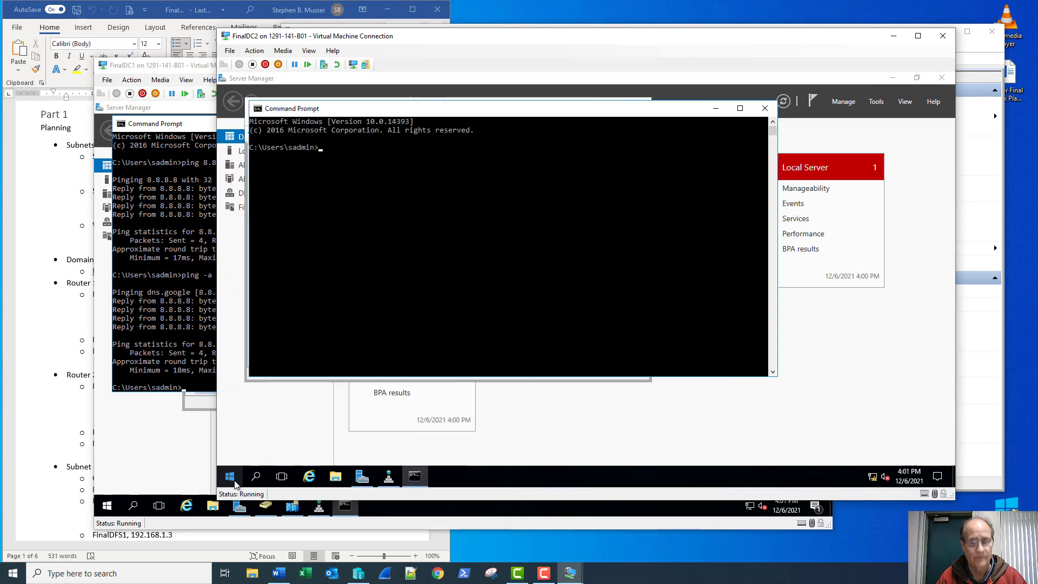
type("ping 8.8.")
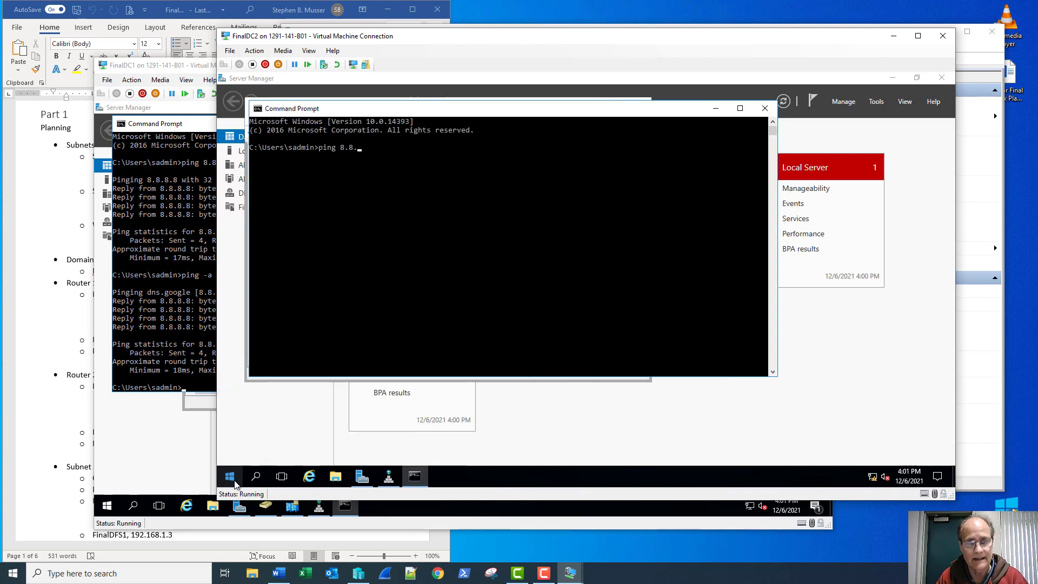
type("8.8")
key("Return")
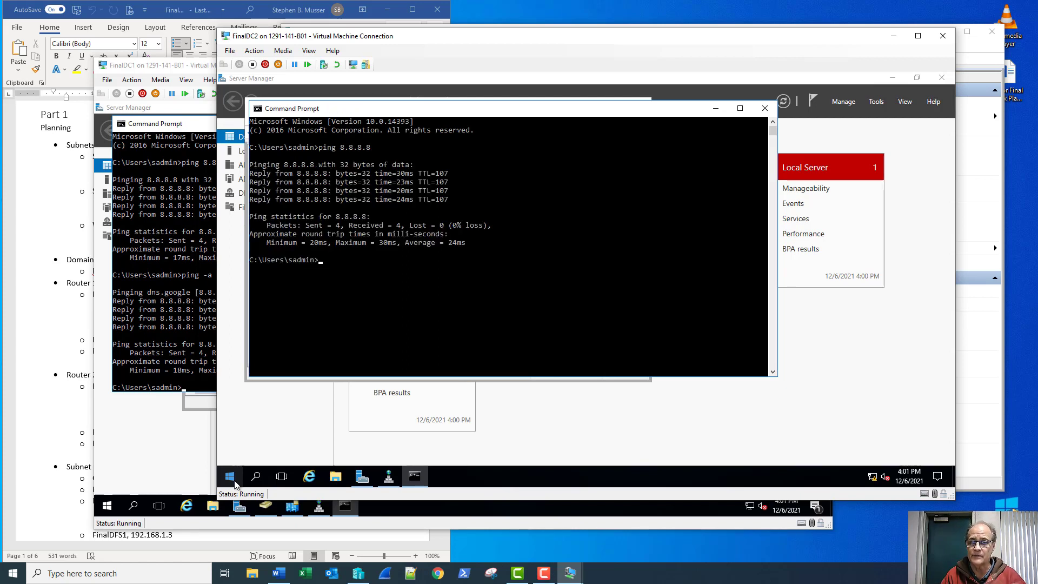
Step: Repeat the 8.8.8.8 ping on FinalDC2 with the -a option to test reverse name resolution
key("Up")
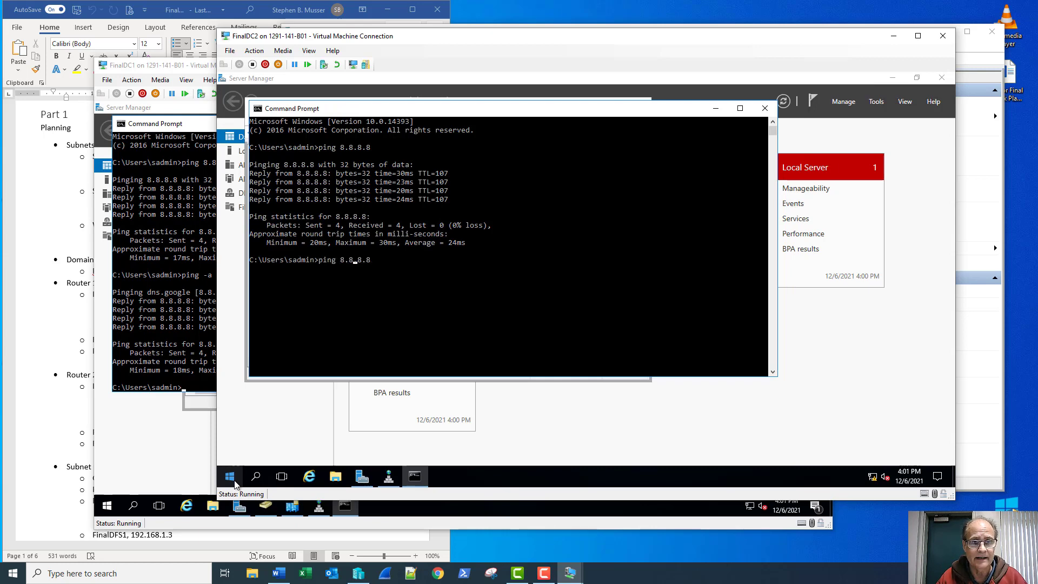
type("-a")
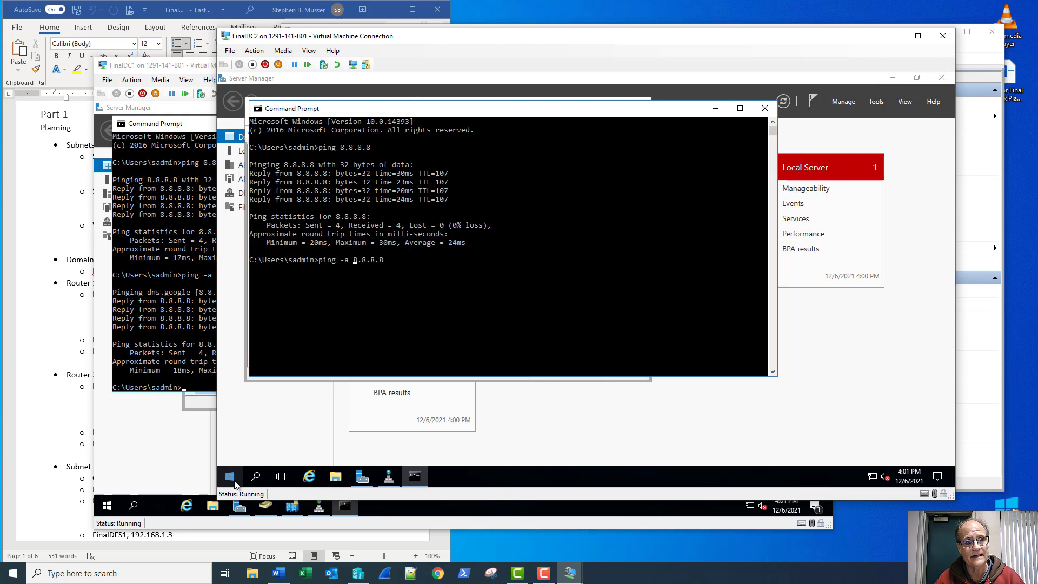
key("Return")
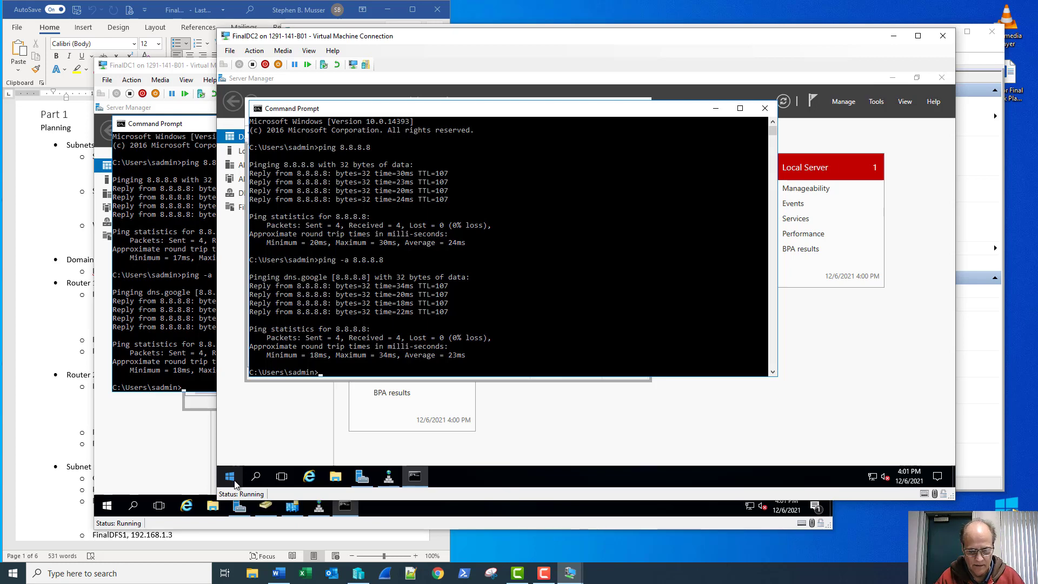
Step: Run ping -a microsoft.com on FinalDC2, interrupt it, and exit the Command Prompt
type("ping -")
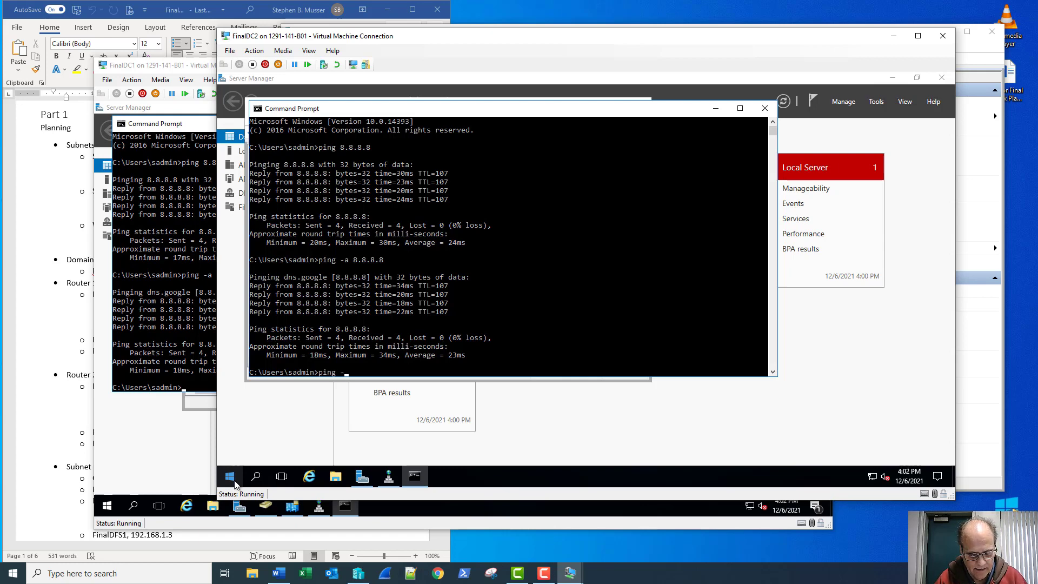
type("a microsoft")
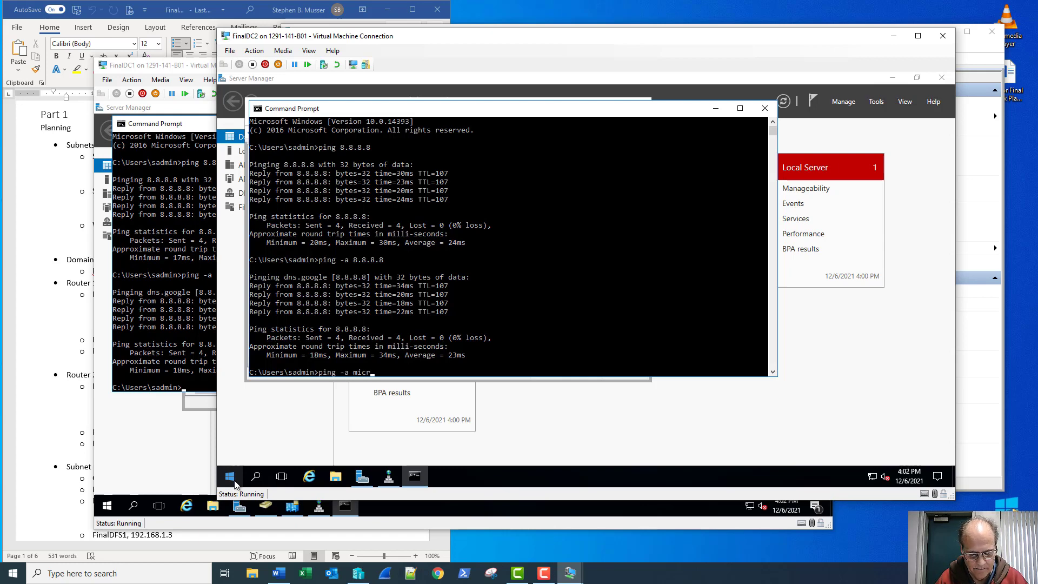
type("com")
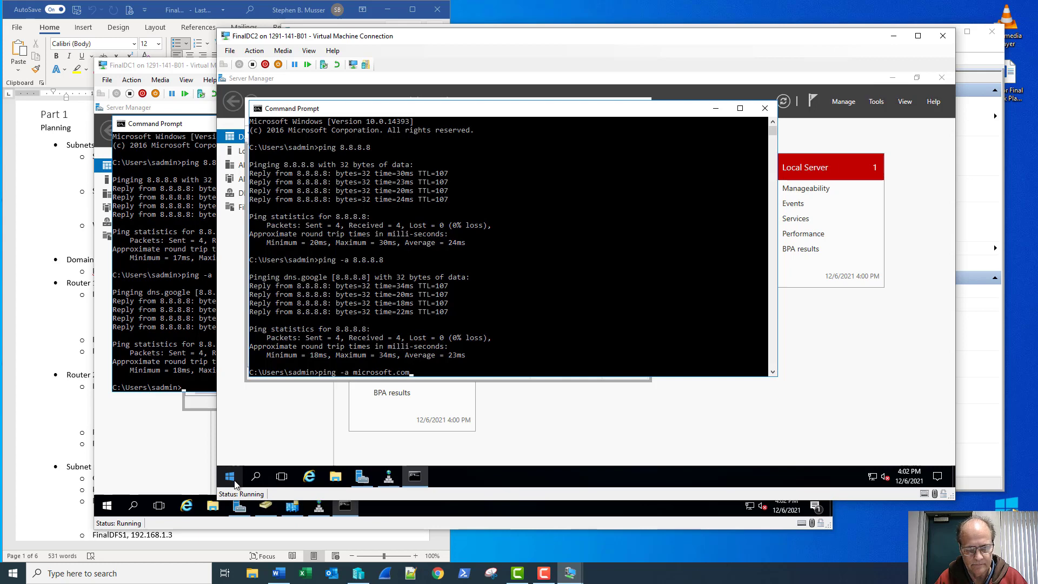
key("Return")
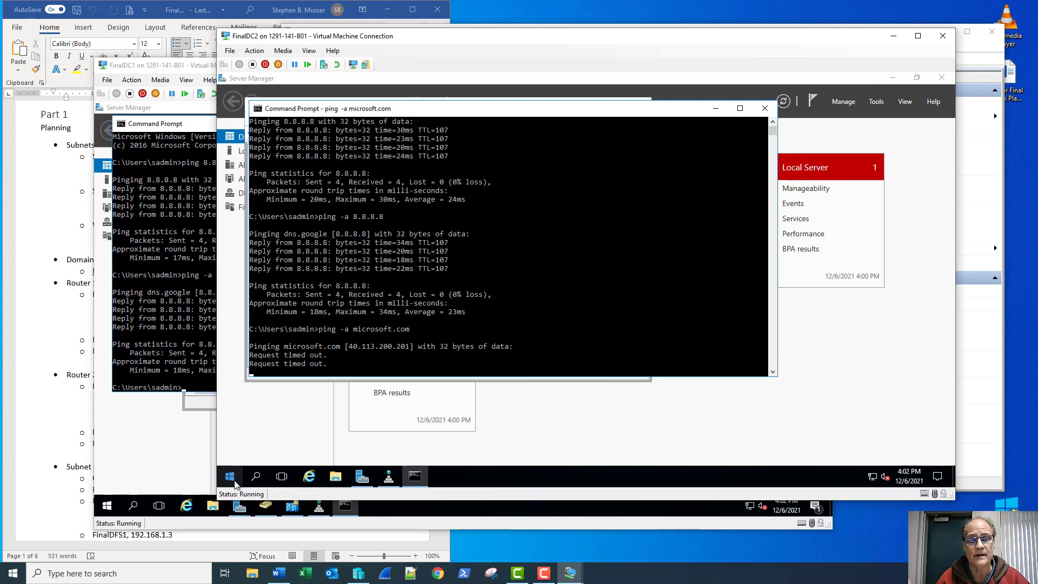
key("ctrl+c")
type("e")
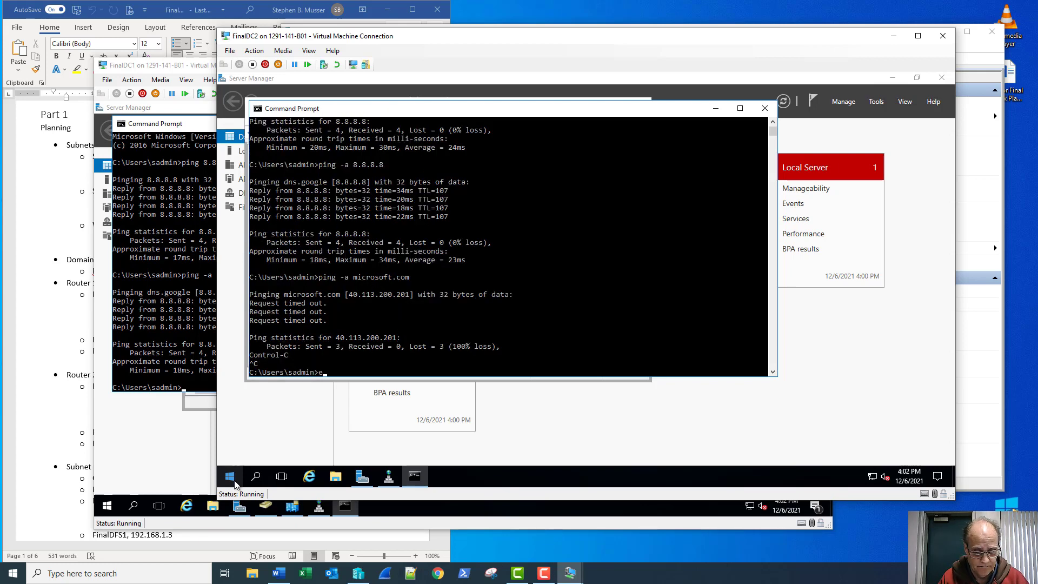
type("xit")
key("Return")
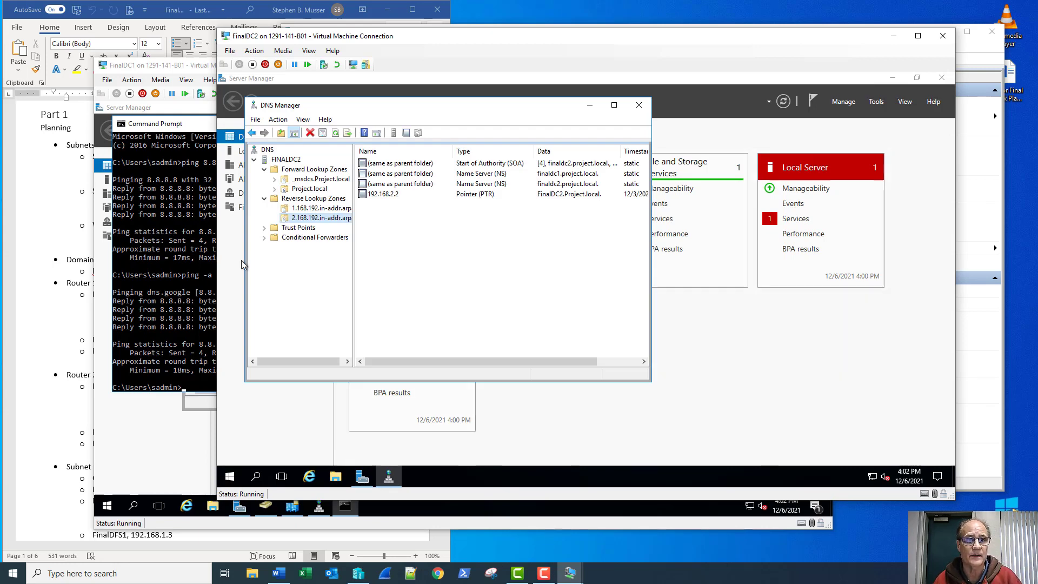
Step: Return to the FinalDC1 virtual machine and close its Command Prompt and the MSN browser window
left_click(197, 131)
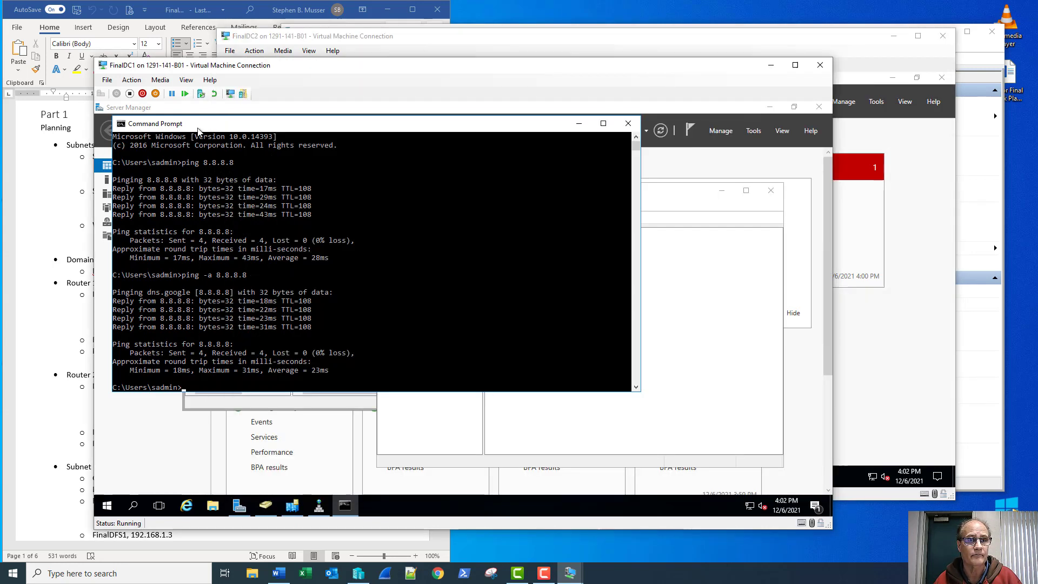
left_click(626, 123)
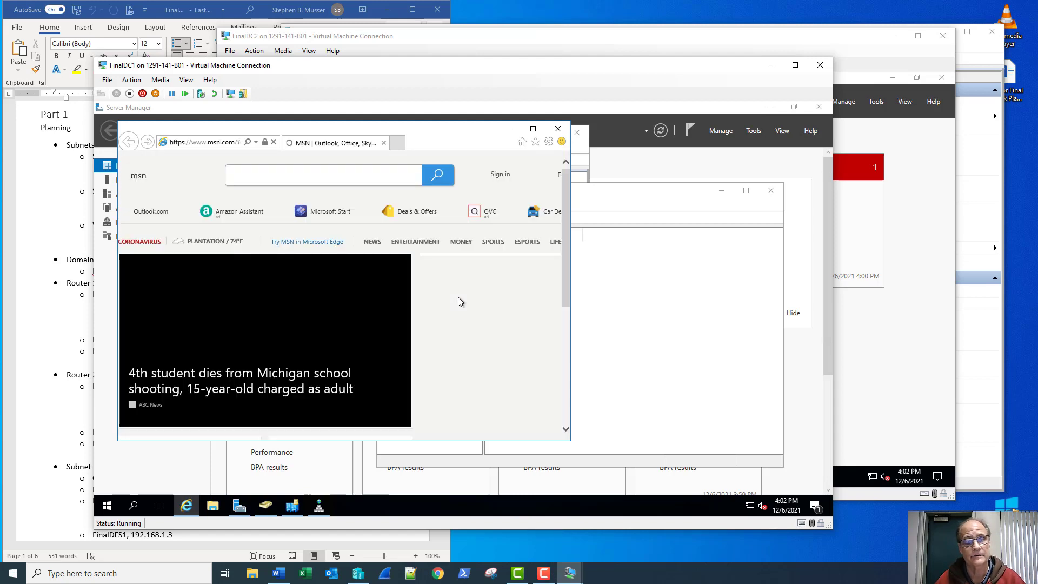
left_click(557, 129)
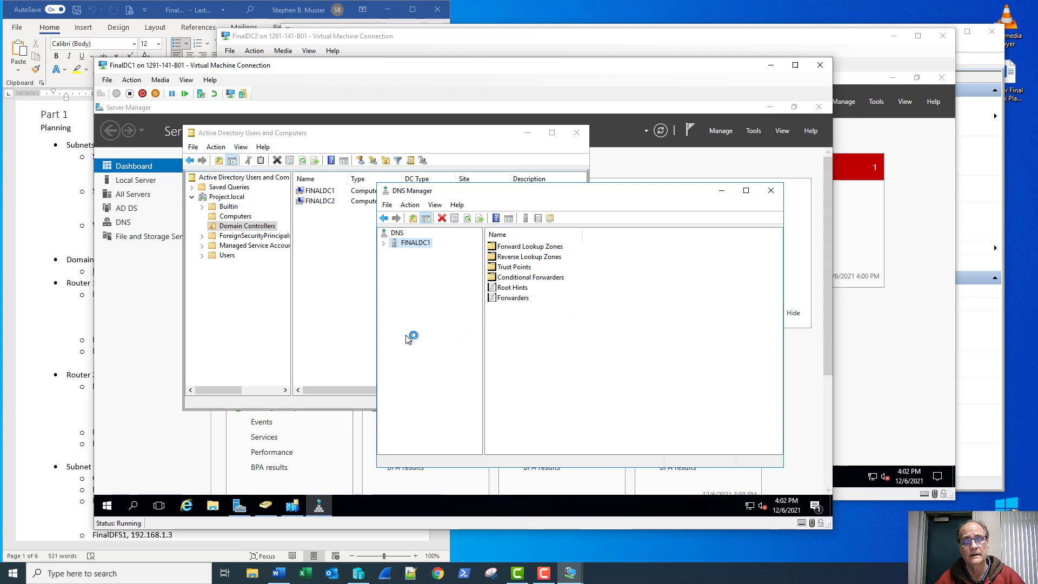
Step: Turn on the Advanced view in DNS Manager on FinalDC1
left_click(408, 206)
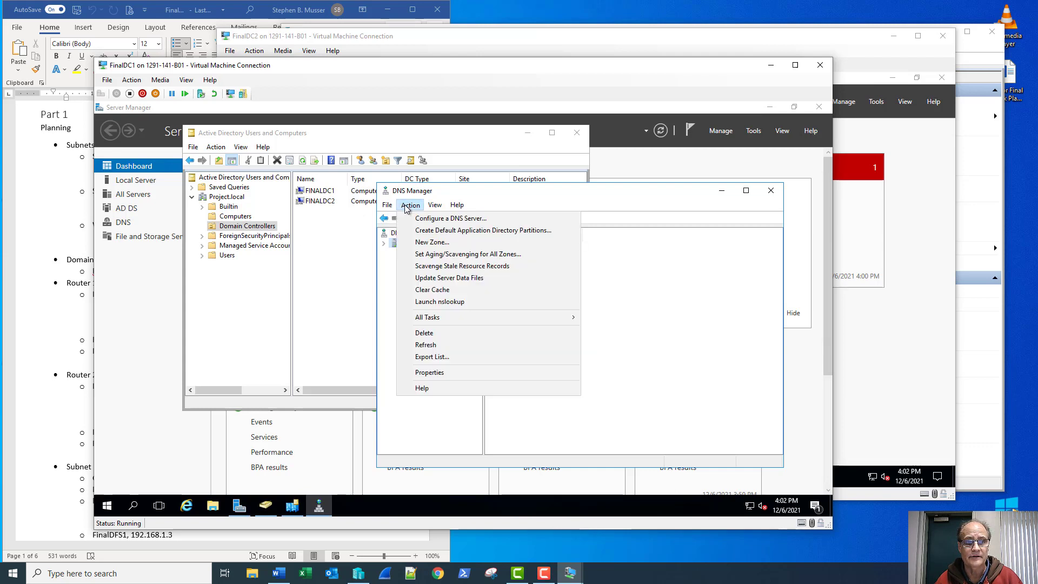
mouse_move(435, 206)
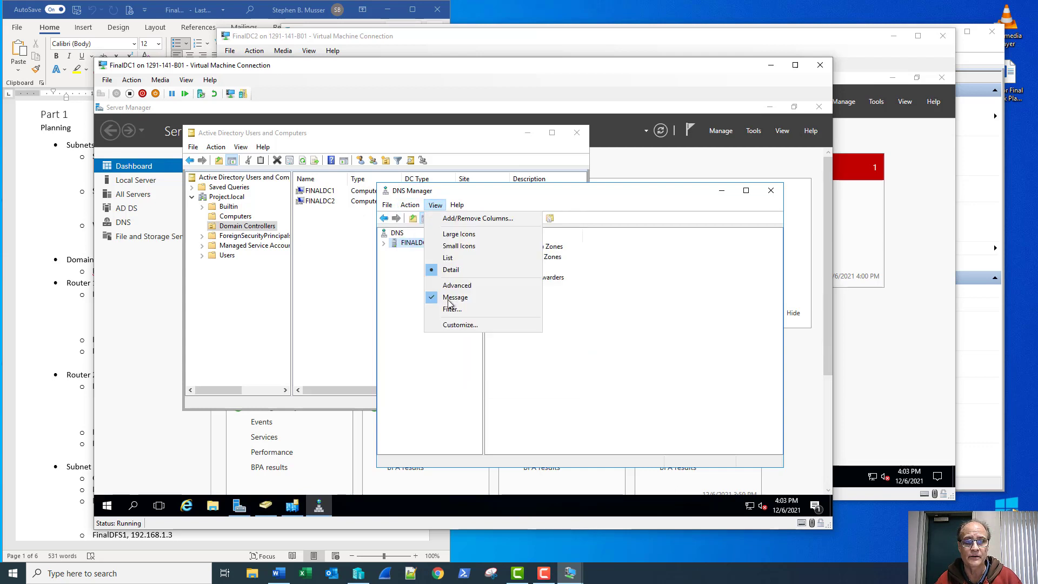
left_click(456, 286)
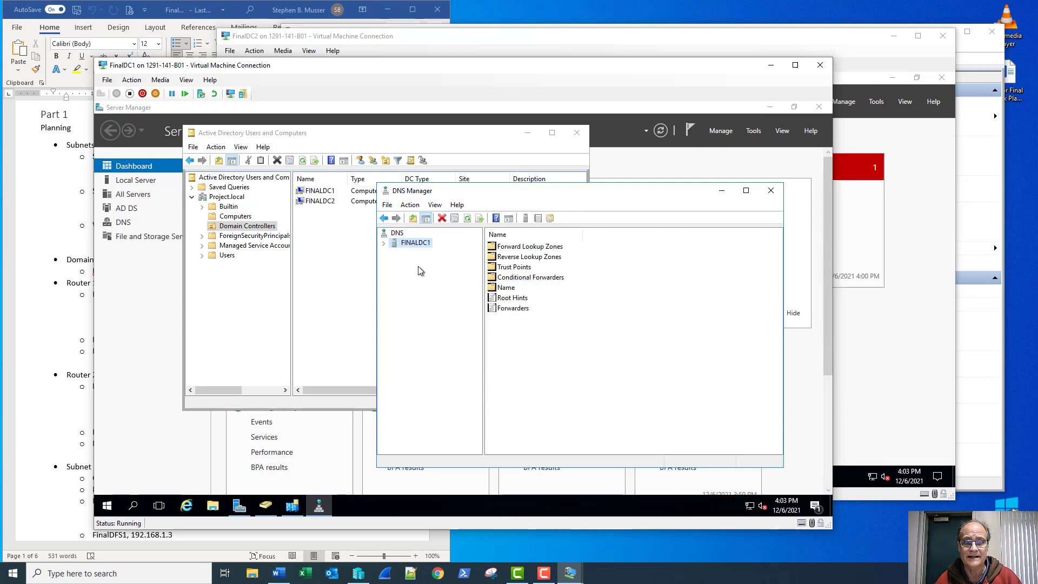
Step: Expand FINALDC1's Cached Lookups down to the com domain under .(root) and examine the cached entries
left_click(384, 242)
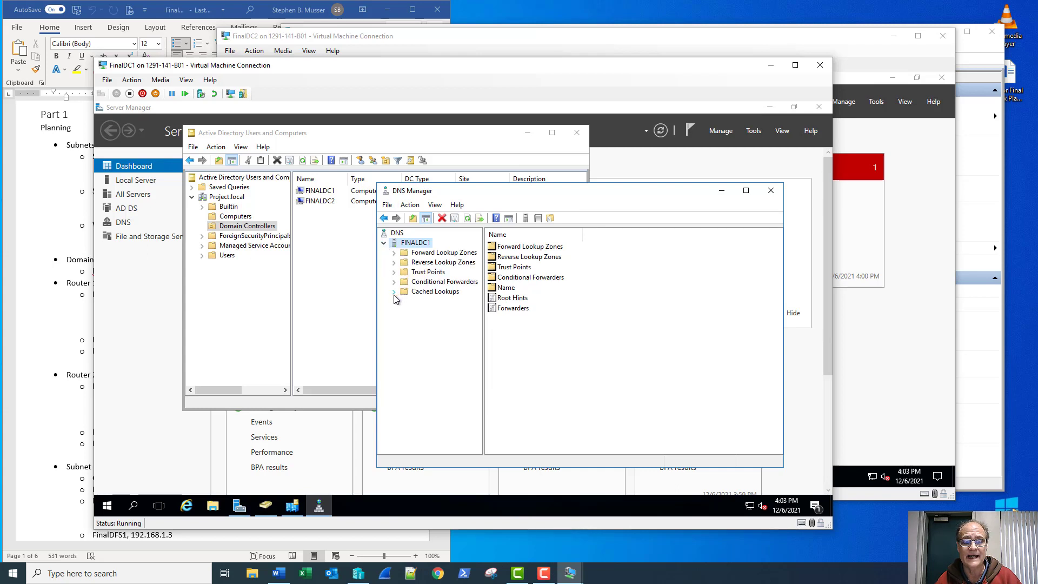
double_click(406, 293)
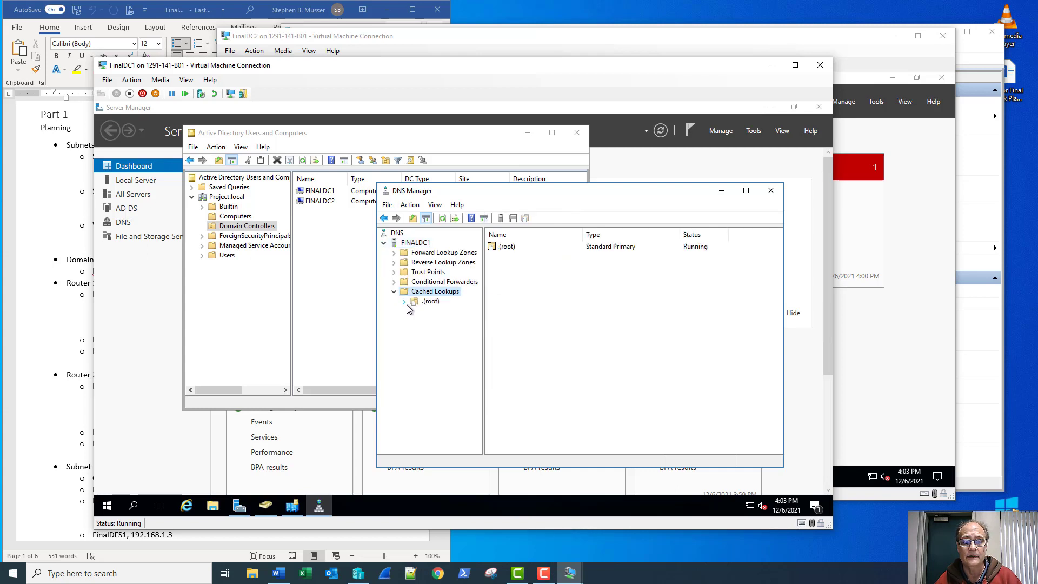
left_click(413, 301)
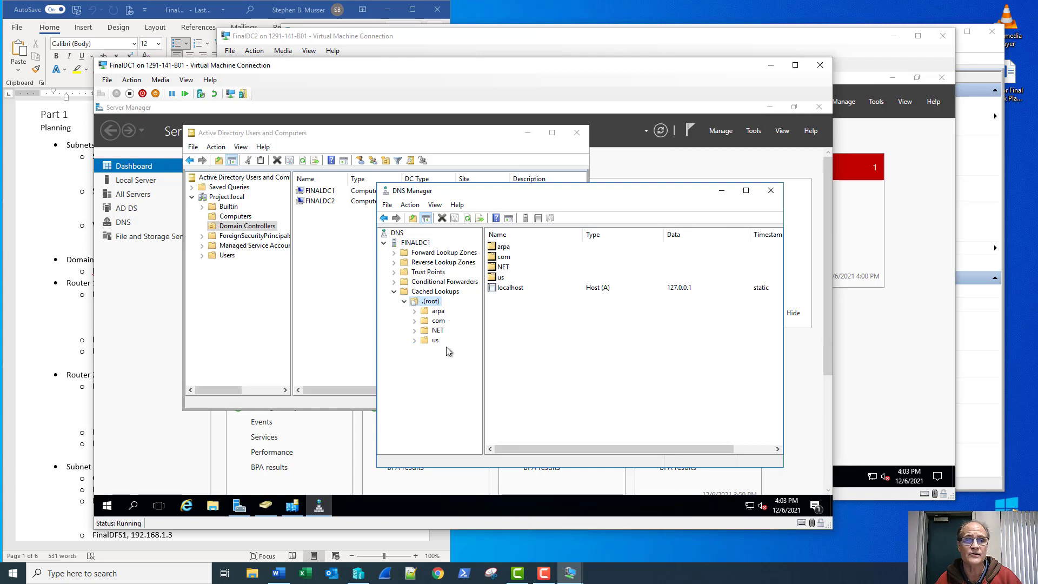
double_click(421, 321)
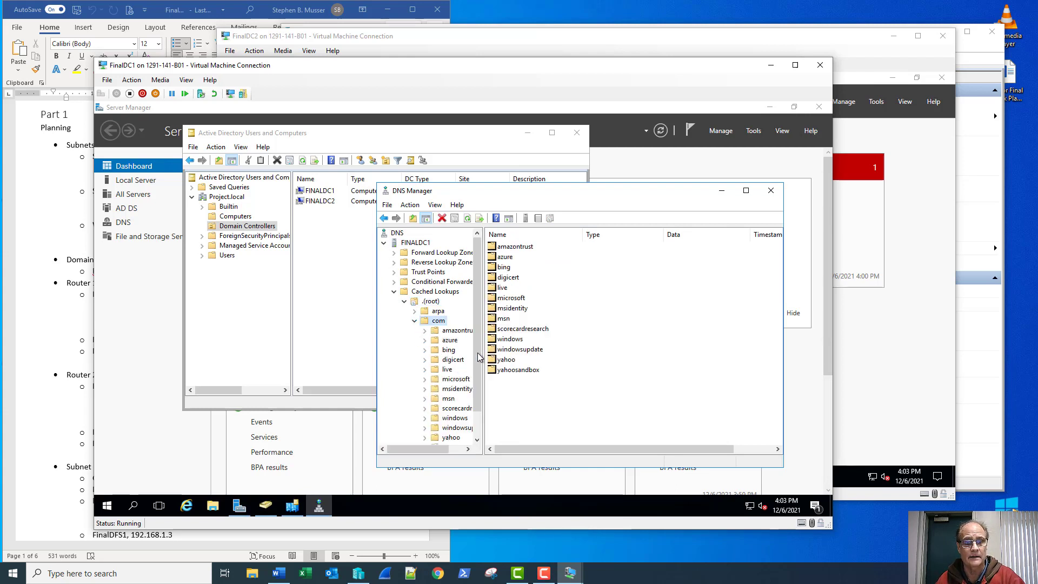
scroll(475, 395, "down", 1)
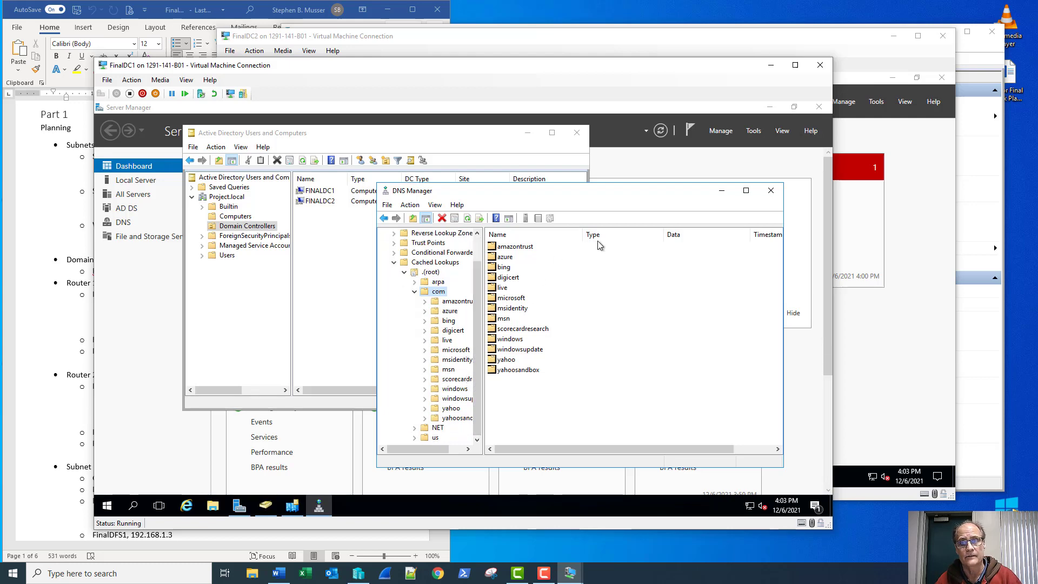
Step: Switch to the FinalDC2 virtual machine and turn on the Advanced view in its DNS Manager
left_click(498, 38)
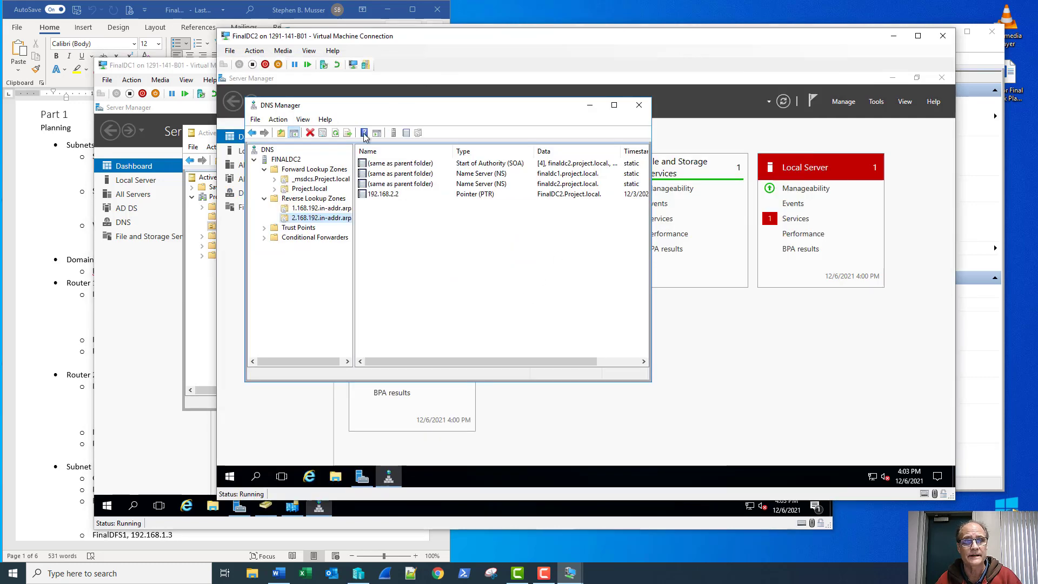
left_click(303, 120)
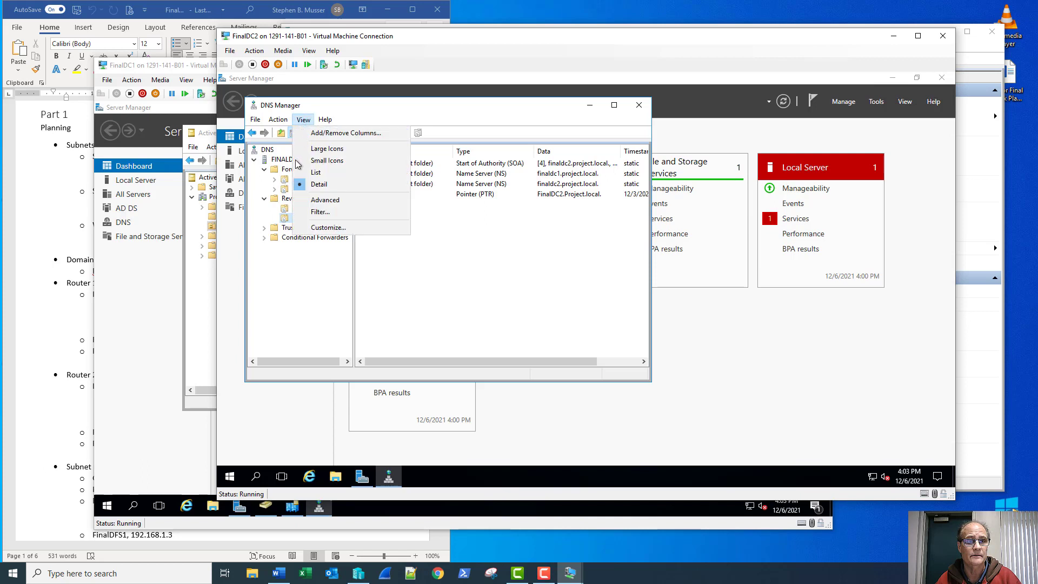
left_click(313, 201)
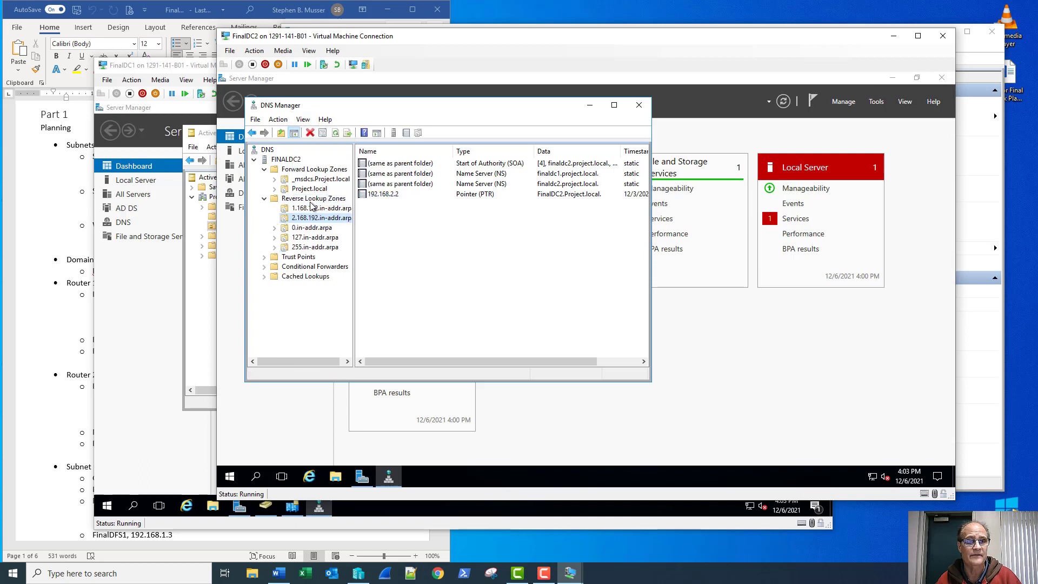
Step: Collapse FINALDC2's Reverse Lookup Zones and expand Cached Lookups down to .(root) to examine its cached domains
left_click(264, 198)
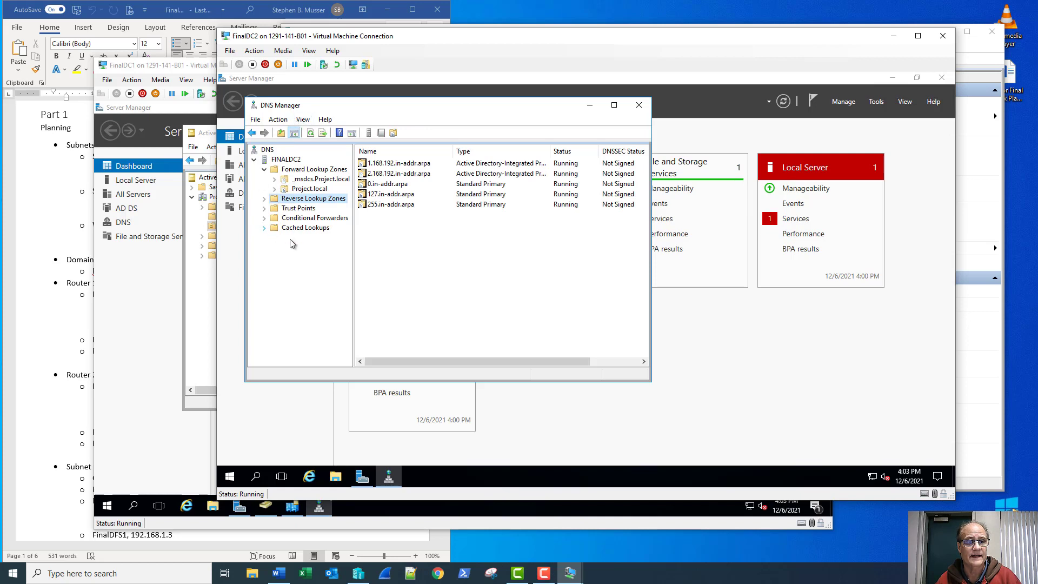
double_click(303, 228)
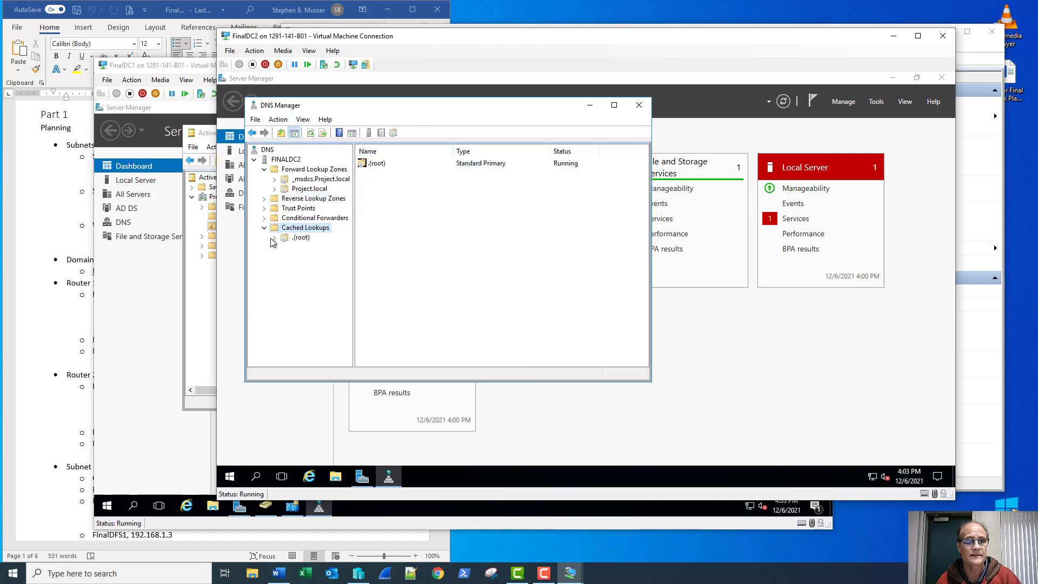
double_click(277, 238)
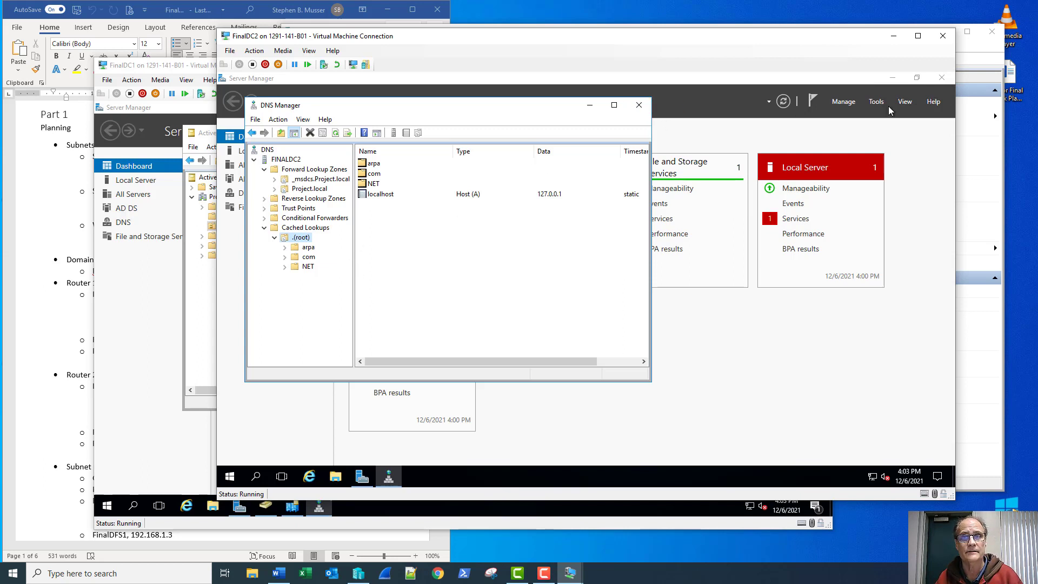
Step: Close the FinalDC2 connection window, and close DNS Manager and Active Directory Users and Computers on FinalDC1
left_click(942, 36)
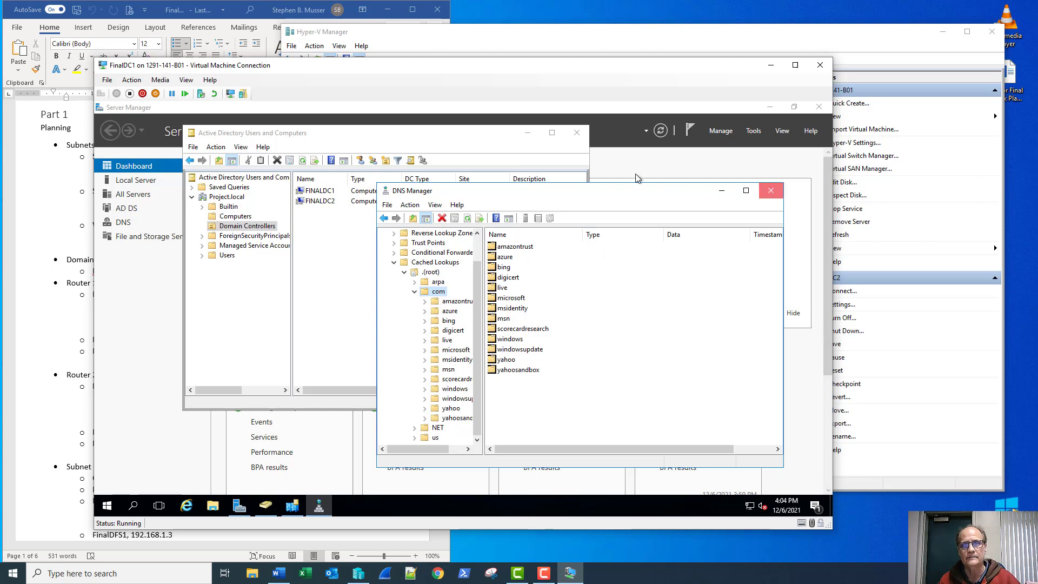
left_click(578, 135)
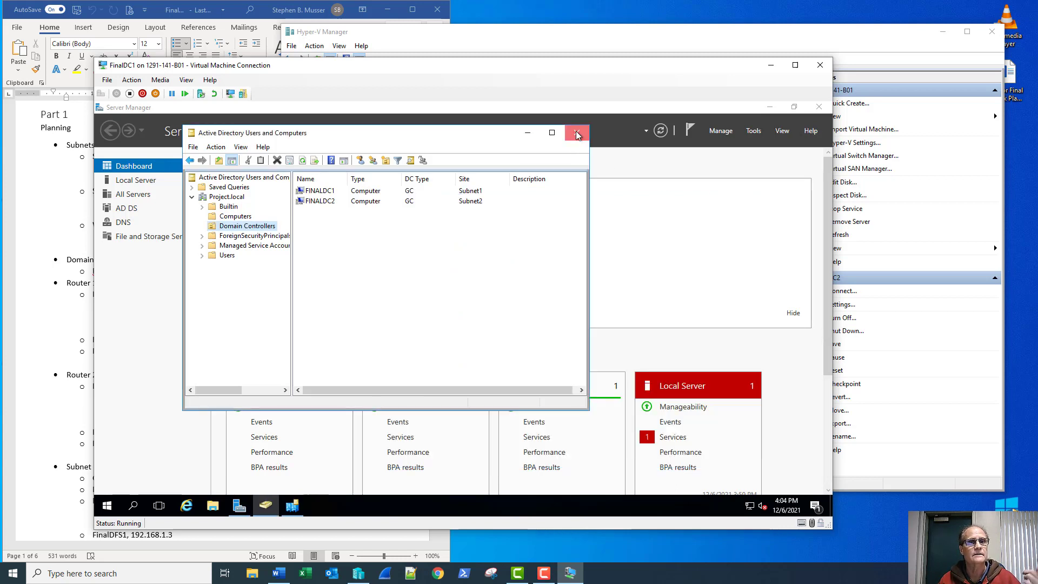
left_click(577, 134)
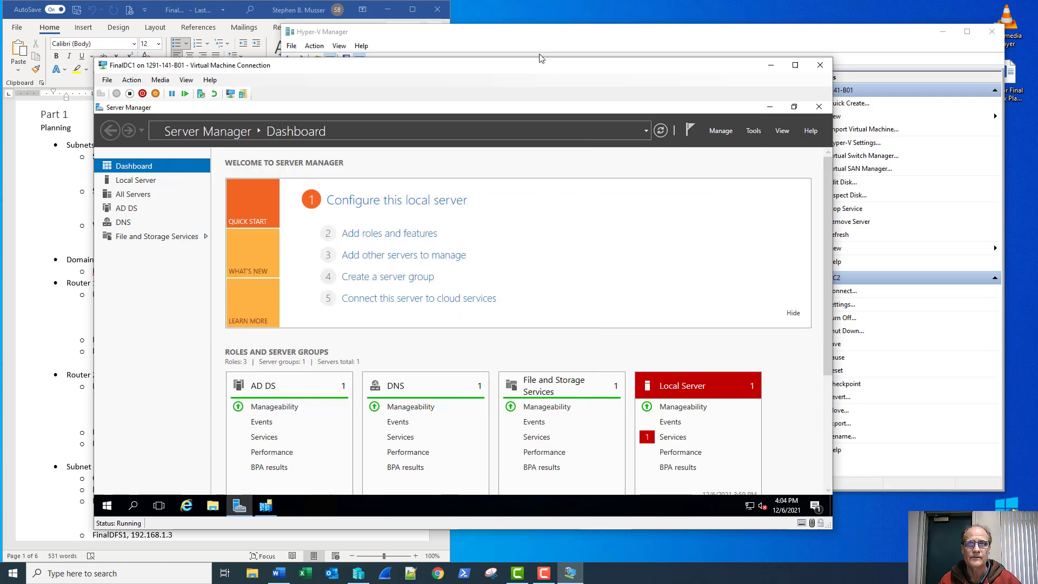
Step: Connect to the FinalDHCP virtual machine from Hyper-V Manager and accept its default United States region, English language and US keyboard settings
left_click(535, 34)
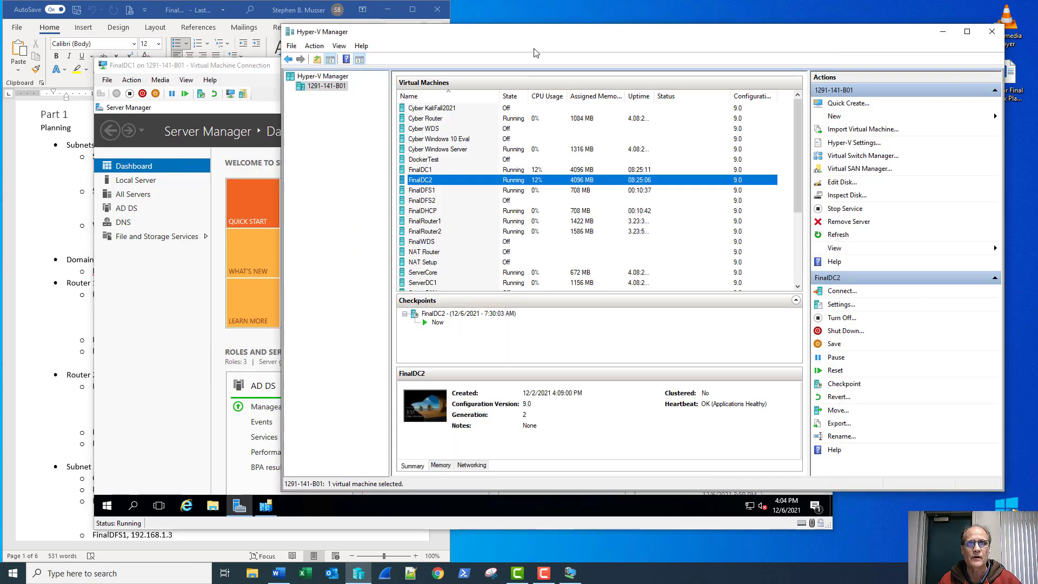
left_click(426, 212)
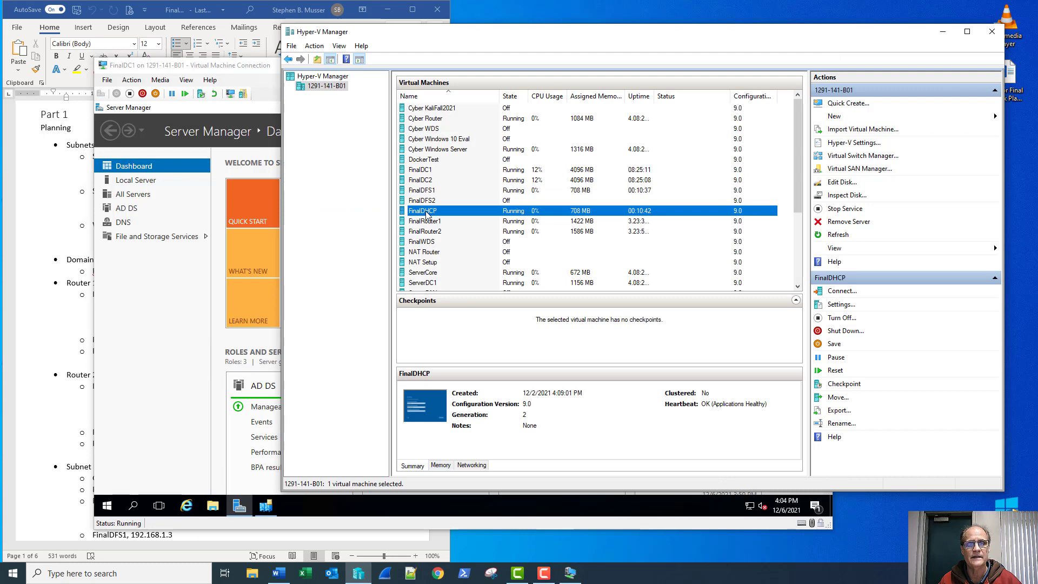
double_click(426, 212)
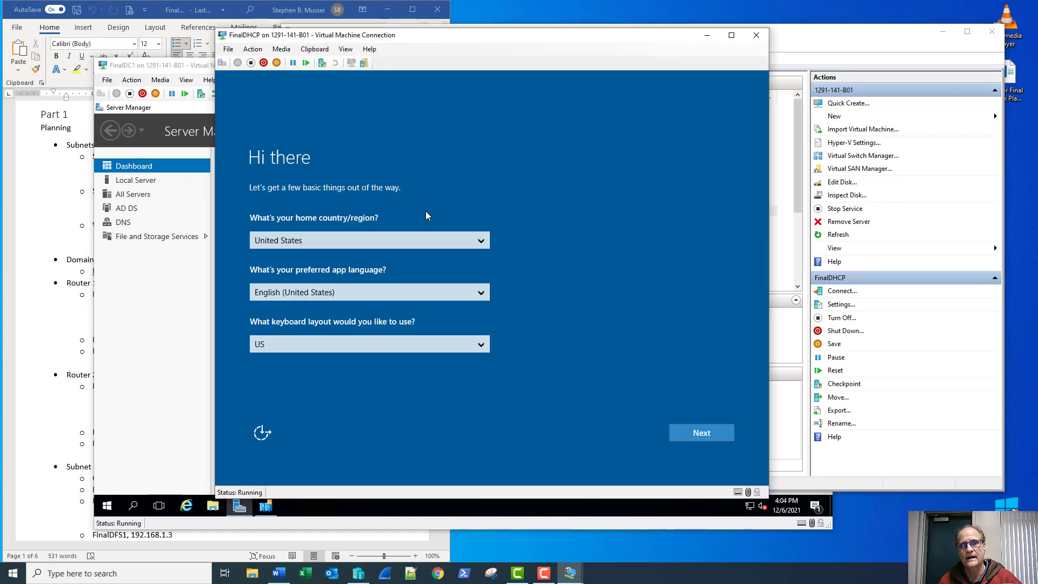
left_click(702, 433)
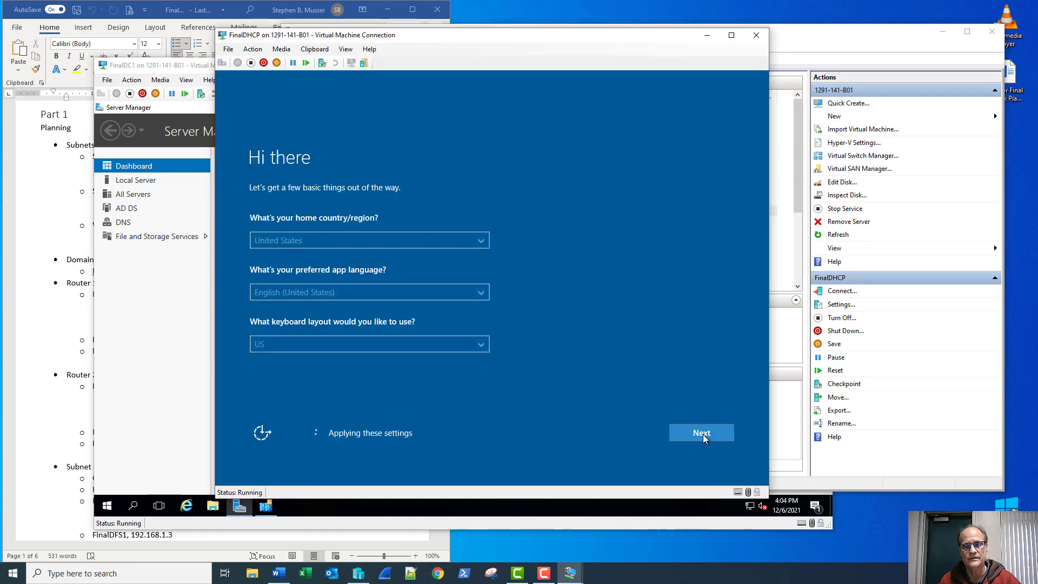
left_click(702, 432)
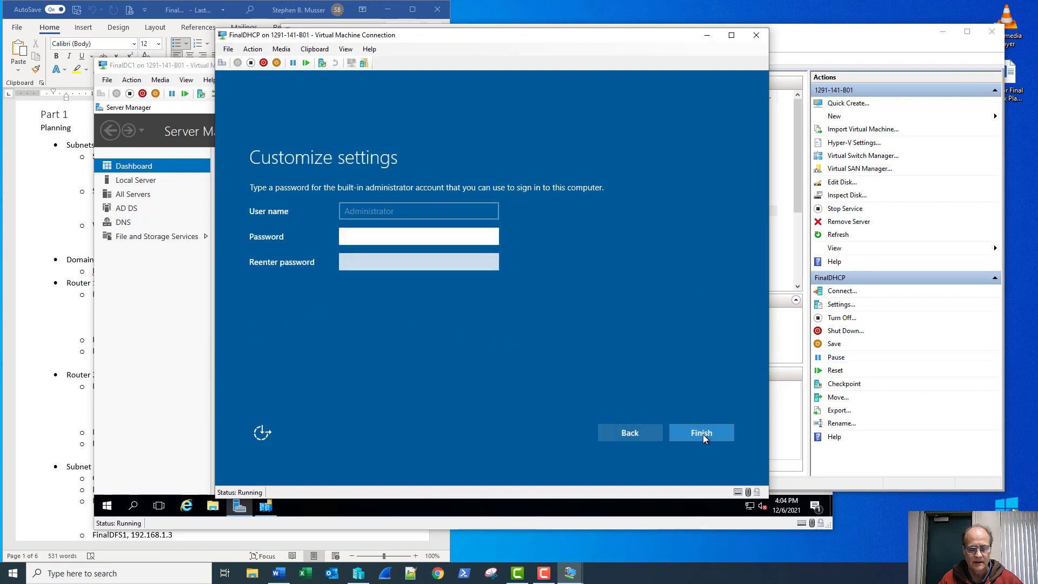
Step: Try to set the built-in administrator account password on FinalDHCP
type("●●●●●●●")
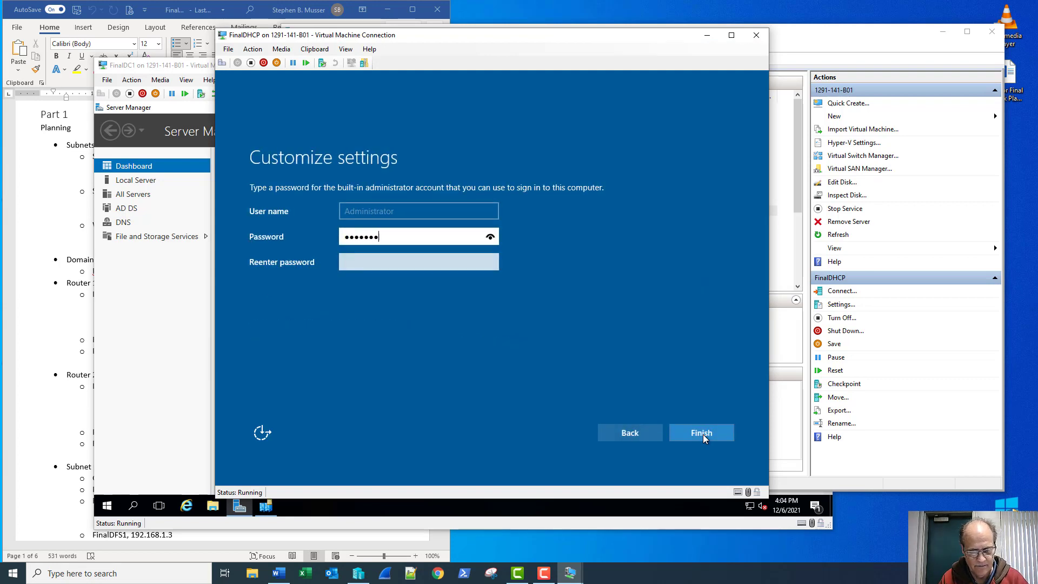
key("Tab")
type("●●●●●●●●")
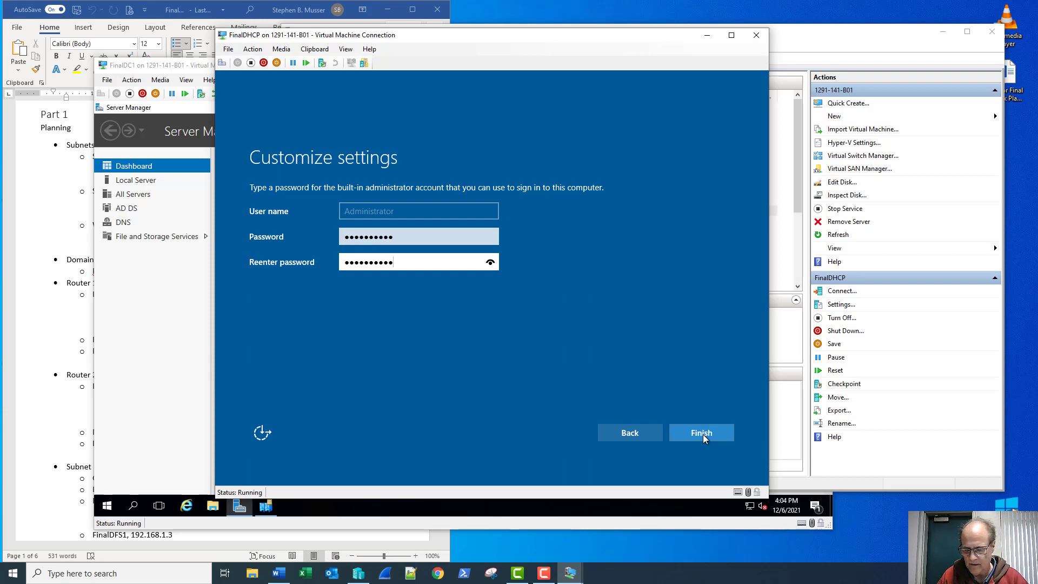
key("Return")
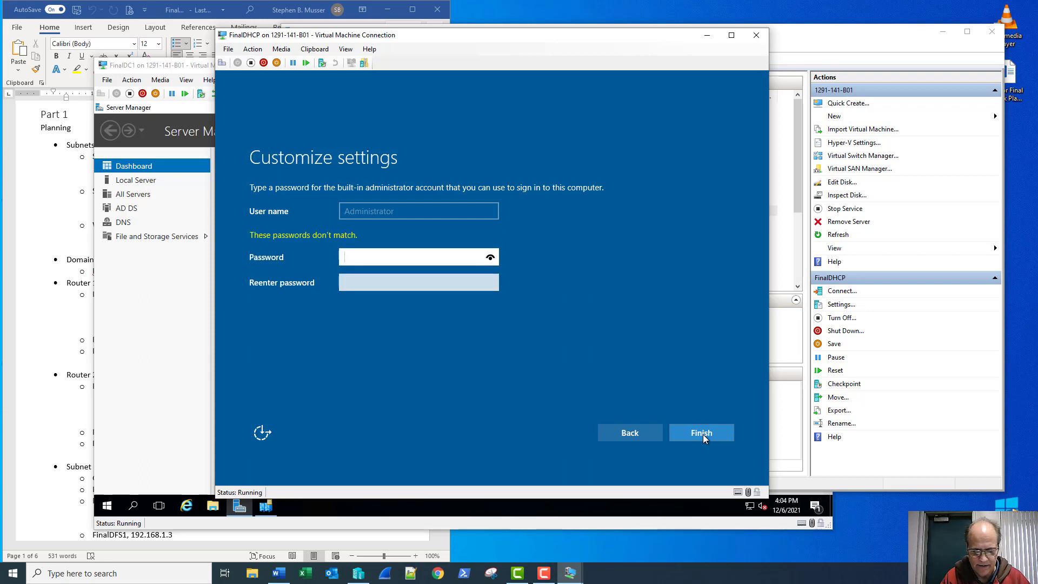
Step: Enter and confirm the built-in administrator password to finish FinalDHCP's setup, and connect to it with a 1366 by 768 pixel display
type("●●●●●●●●●●")
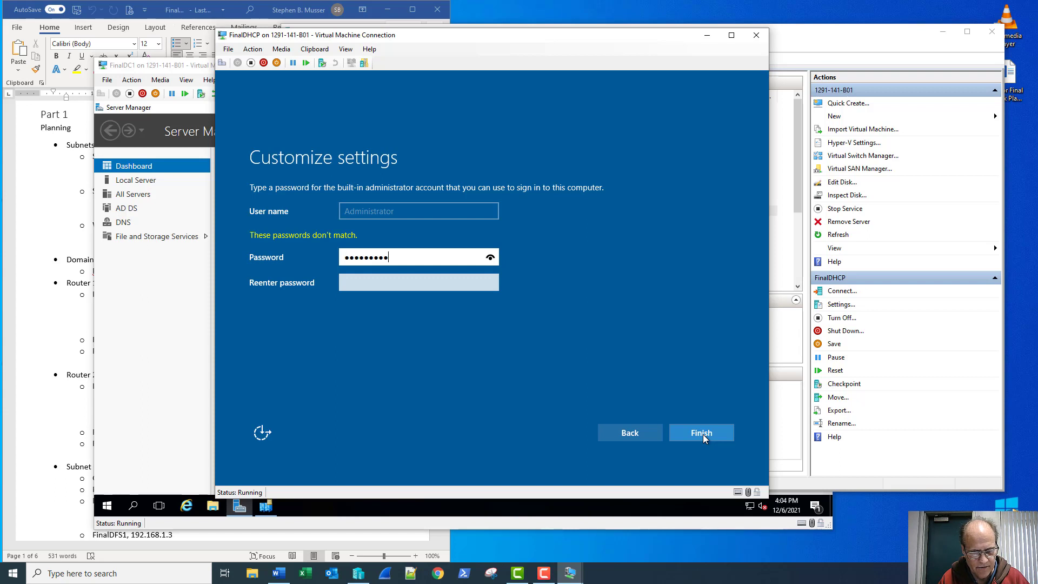
key("Tab")
type("●●●●●●●●●")
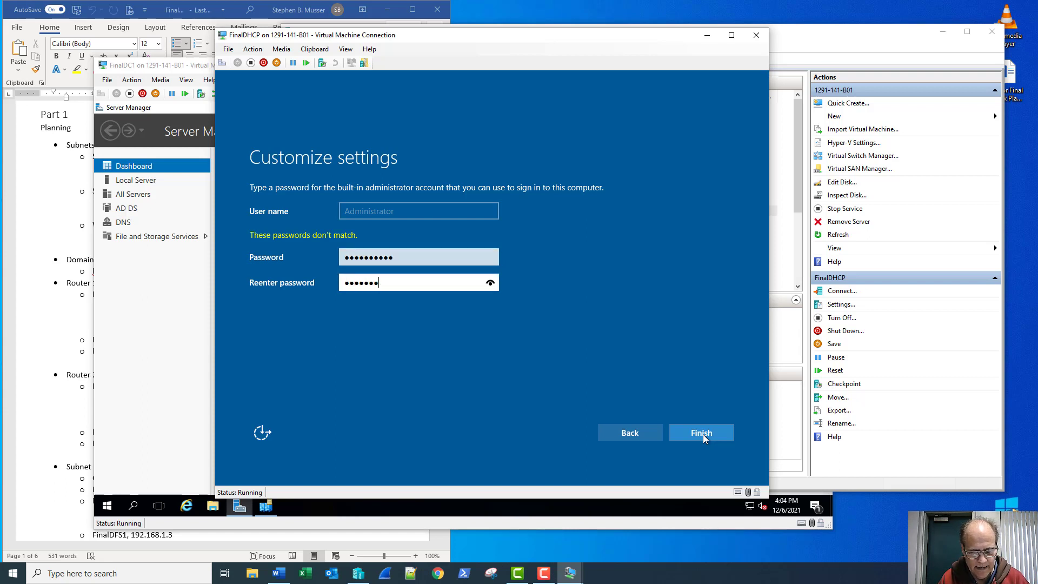
type("●")
left_click(703, 433)
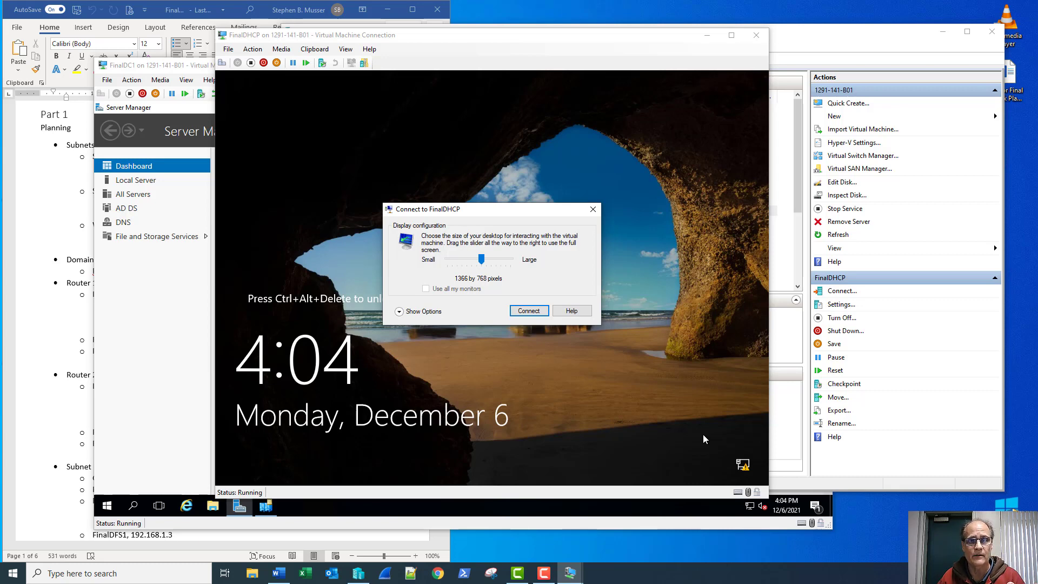
left_click(532, 316)
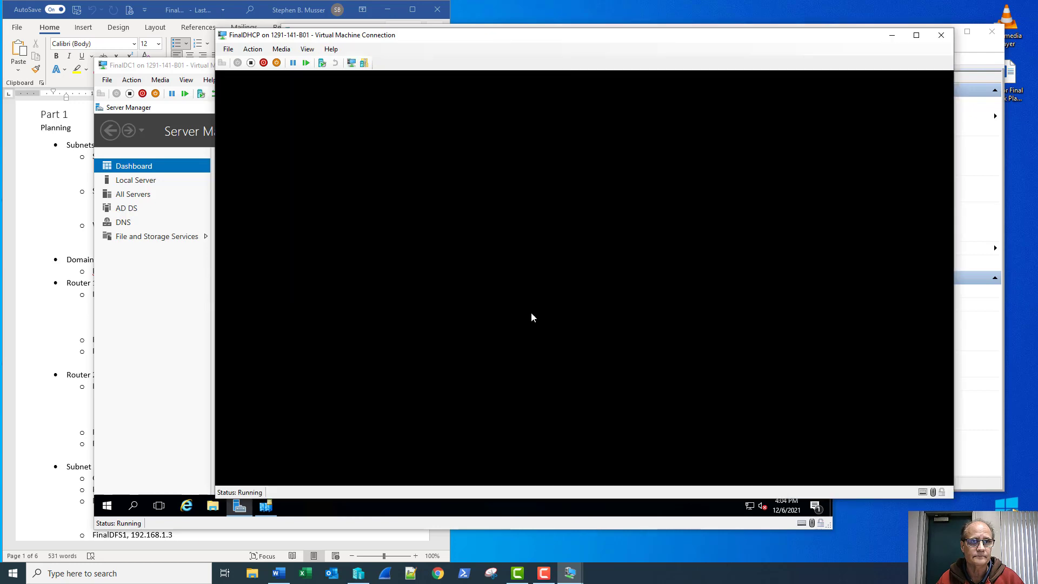
left_click_drag(494, 42, 452, 33)
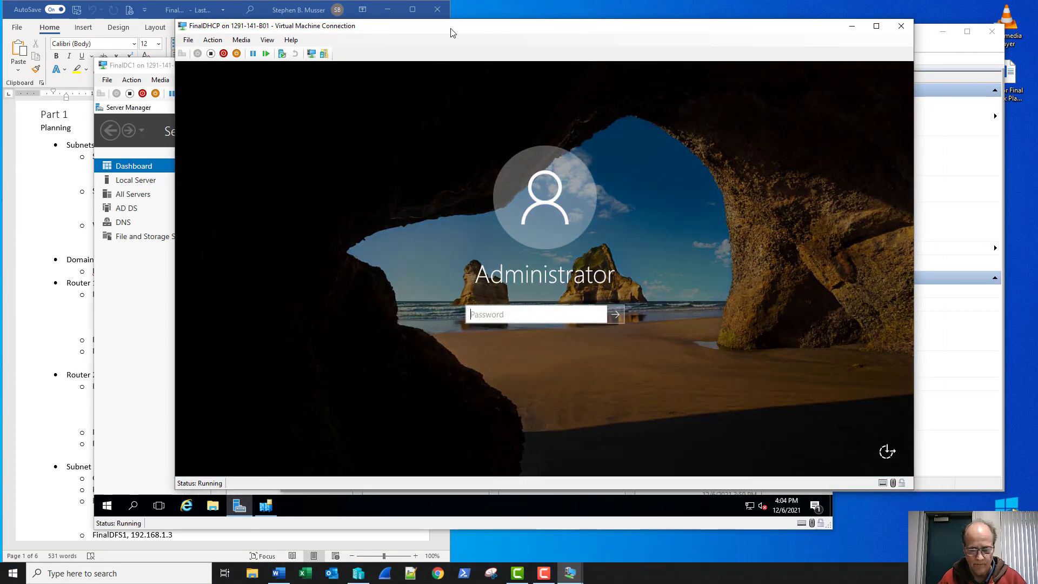
Step: Try to sign in to FinalDHCP as Administrator with the account password
type("Pas••••")
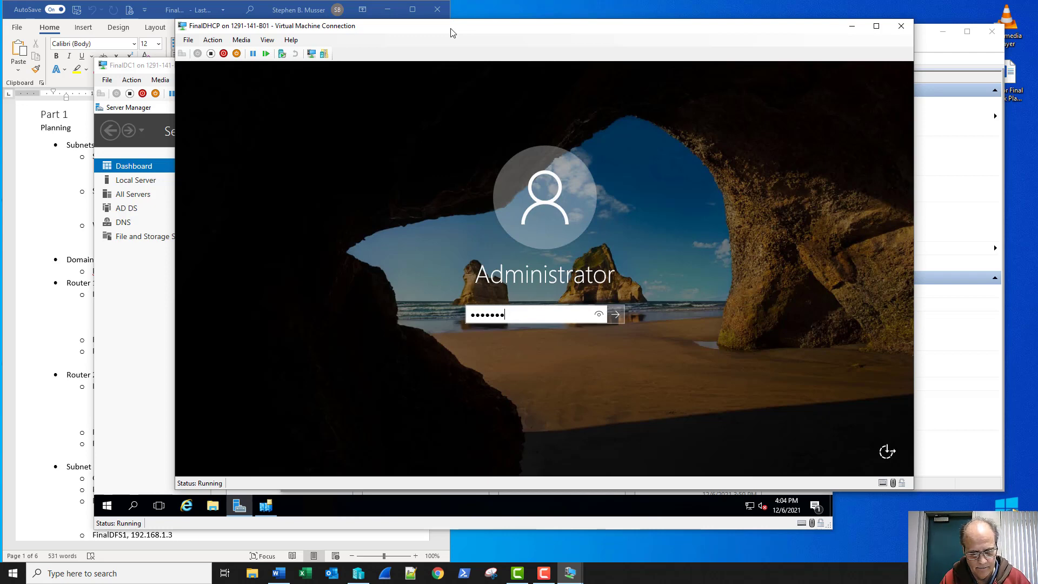
type("•••")
key("Return")
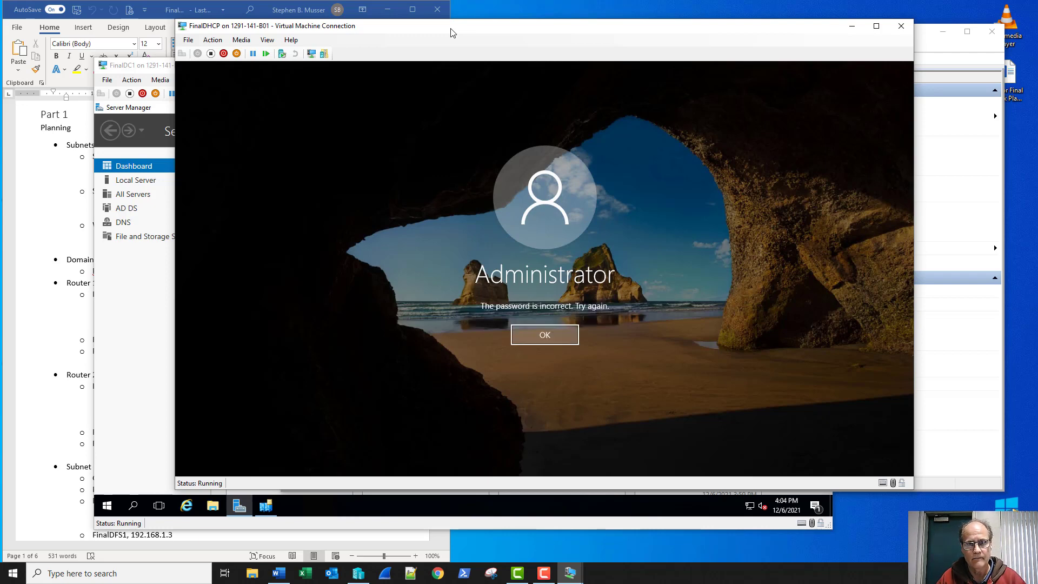
Step: Dismiss the sign-in error and re-enter the Administrator account password to sign in to FinalDHCP
key("Return")
type("••••••••••")
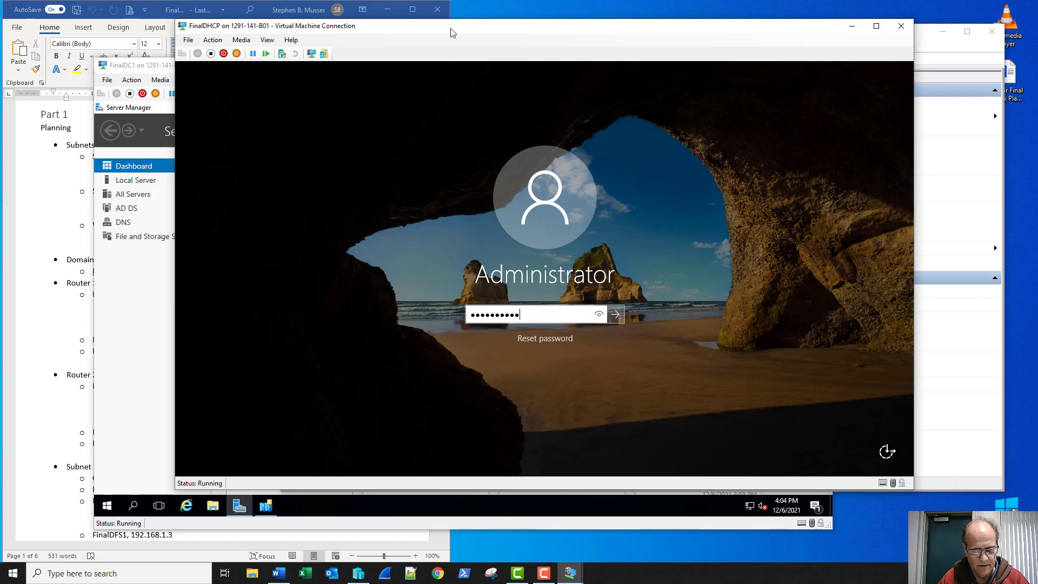
key("Return")
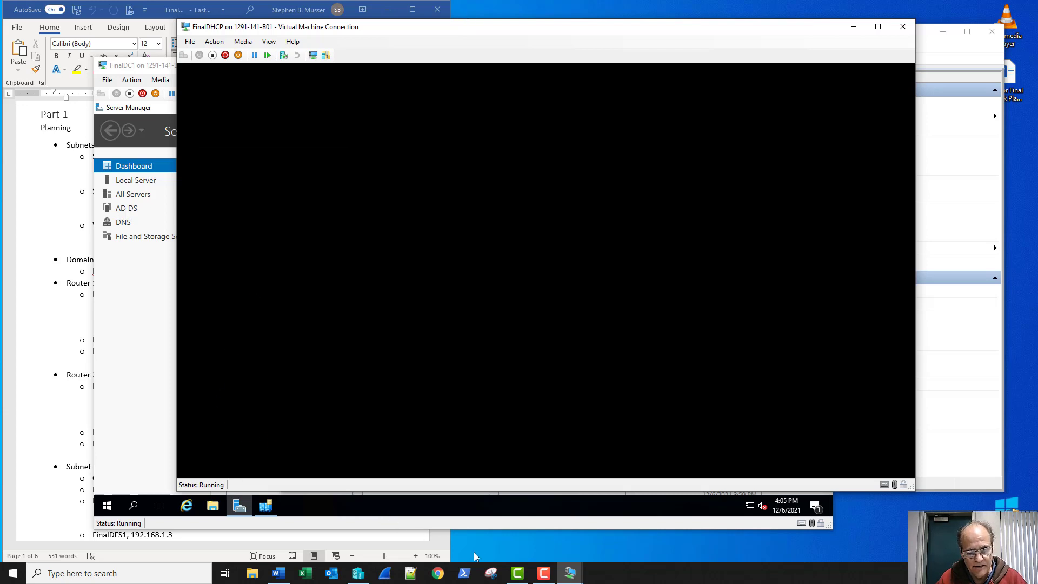
Step: Connect to the FinalDFS1 virtual machine from Hyper-V Manager and accept its default region, language and keyboard settings
left_click(359, 573)
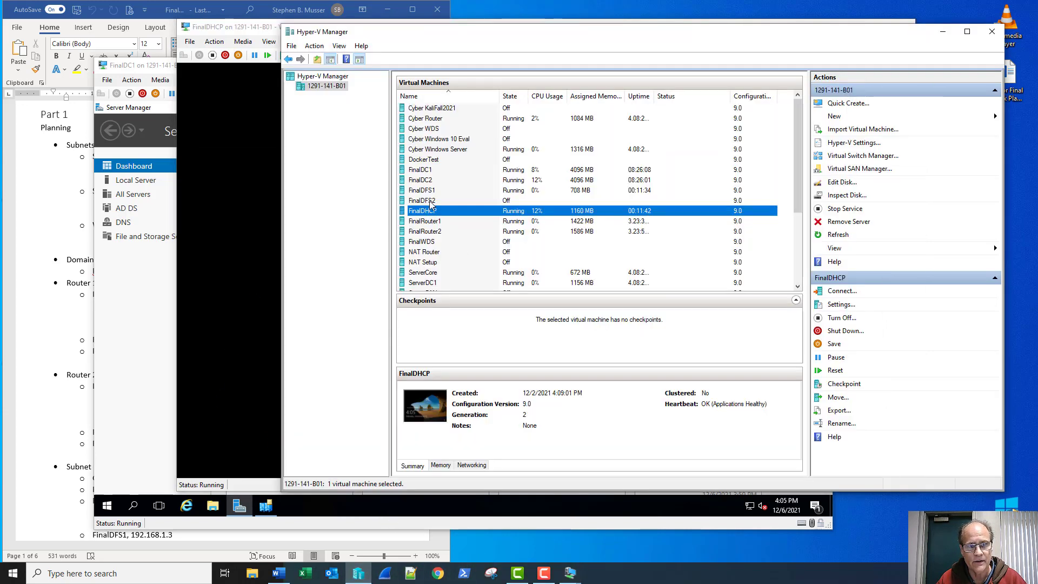
left_click(446, 190)
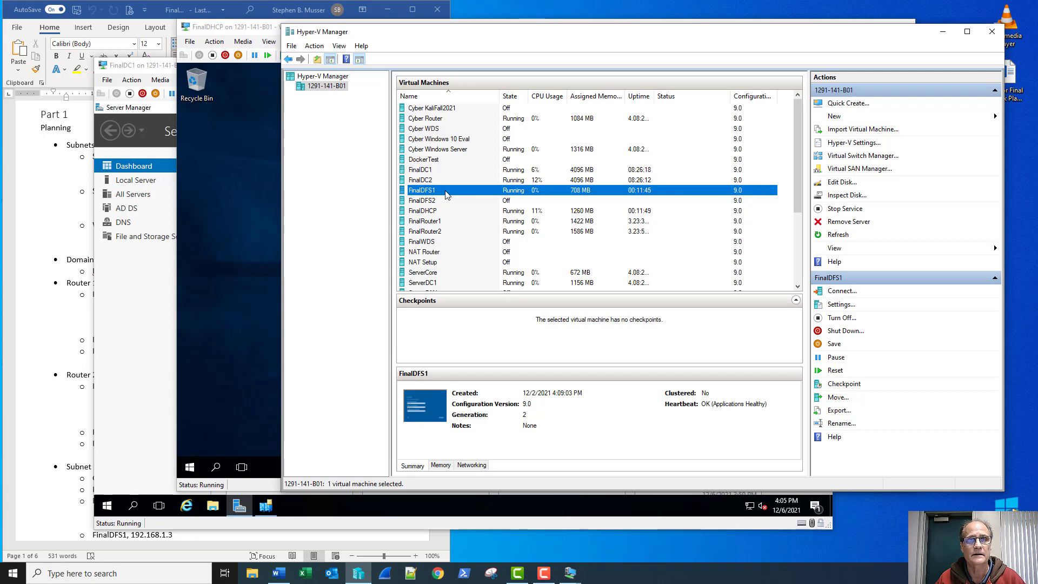
double_click(445, 191)
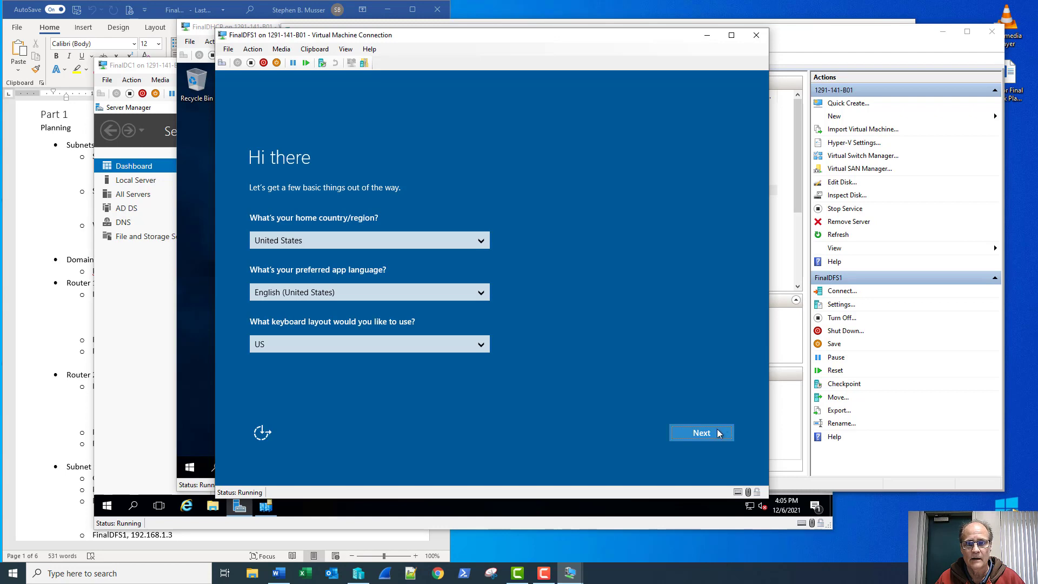
left_click(705, 433)
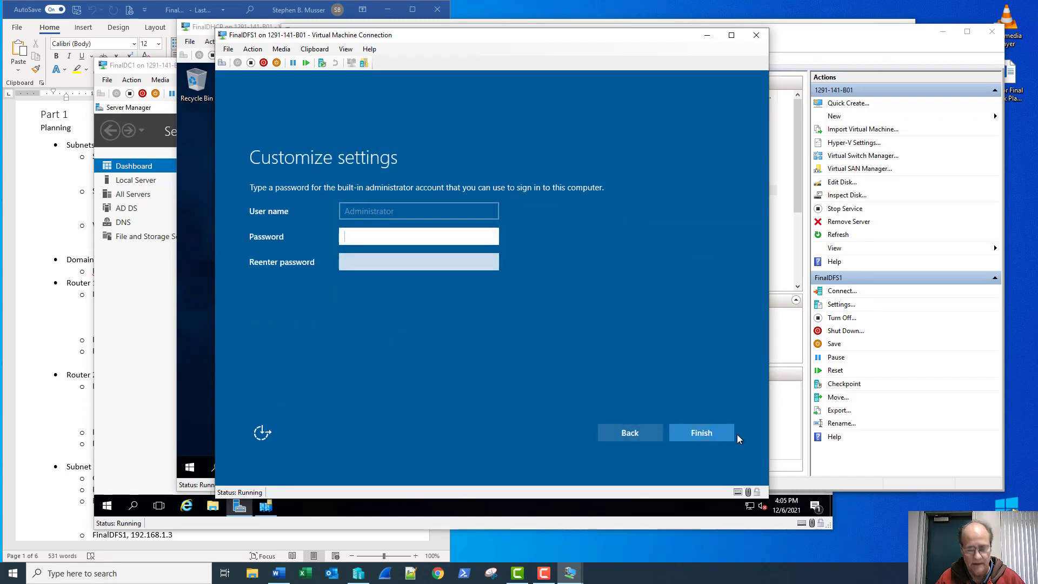
Step: Enter and confirm the built-in administrator password to finish FinalDFS1's setup, and connect to it with a 1366 by 768 pixel display
type("P@ssw0rd")
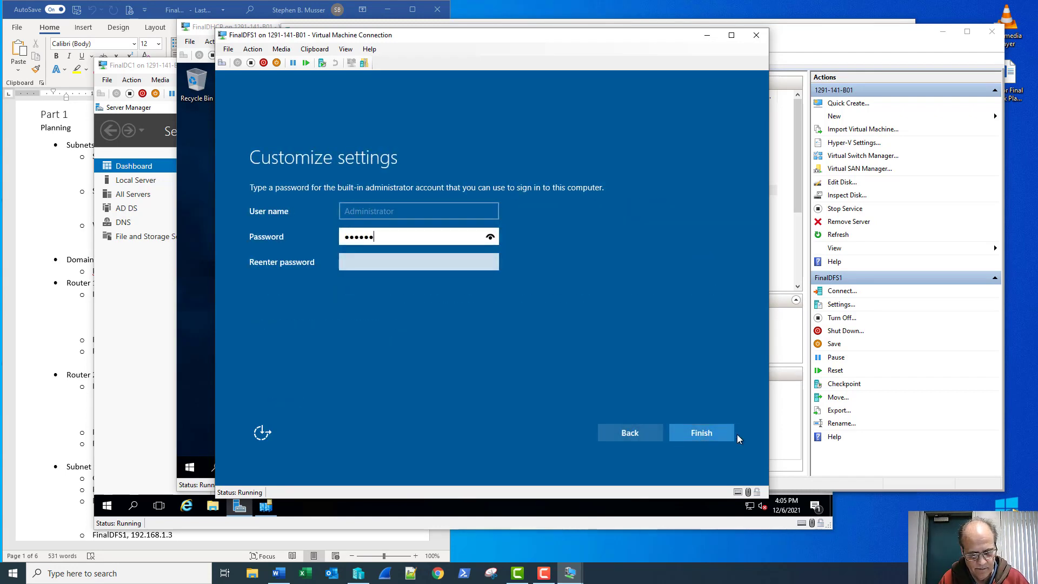
type("12")
key("Tab")
type("P@s")
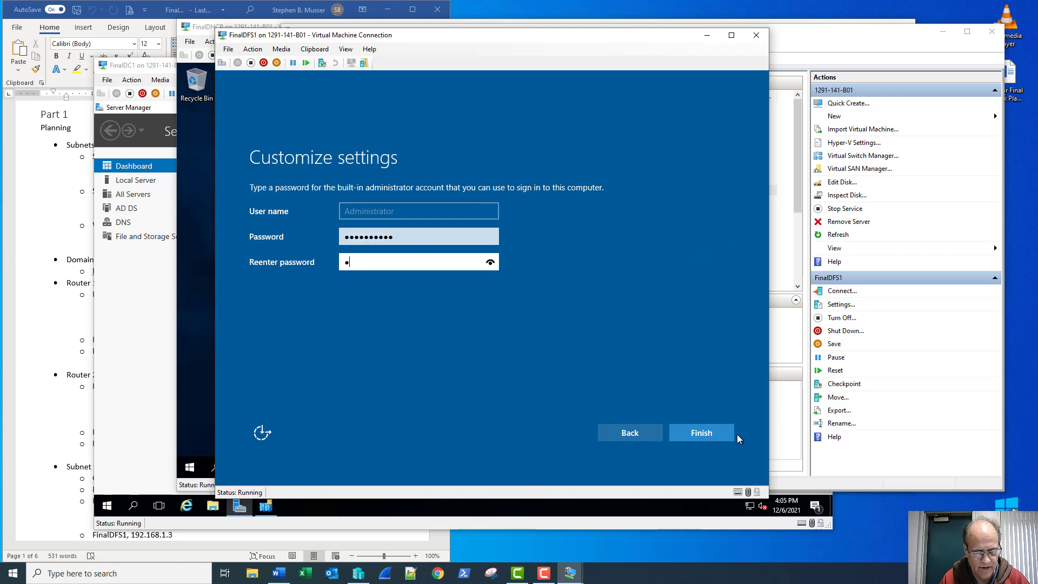
type("sw0rd12")
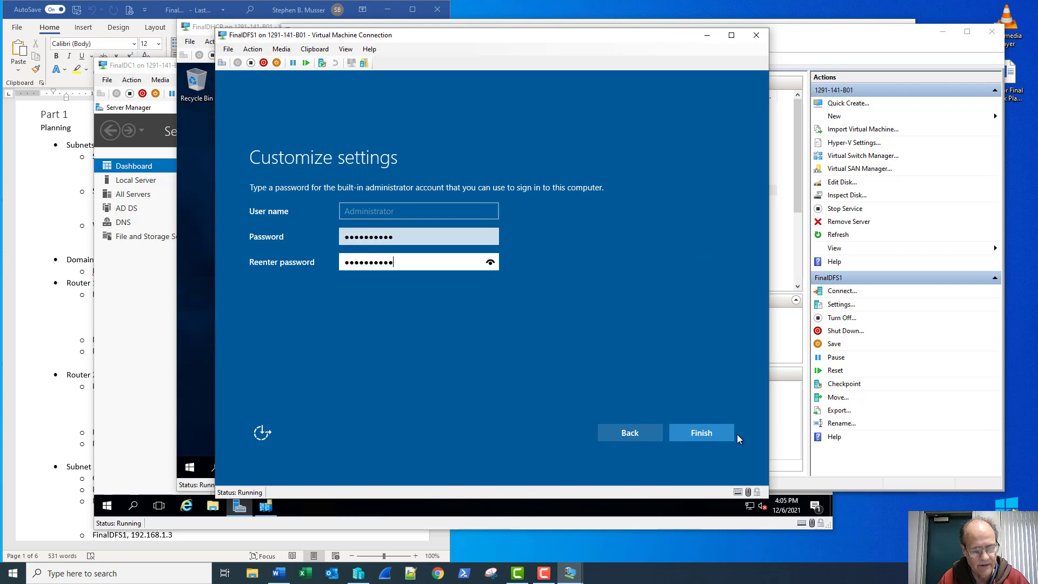
key("Return")
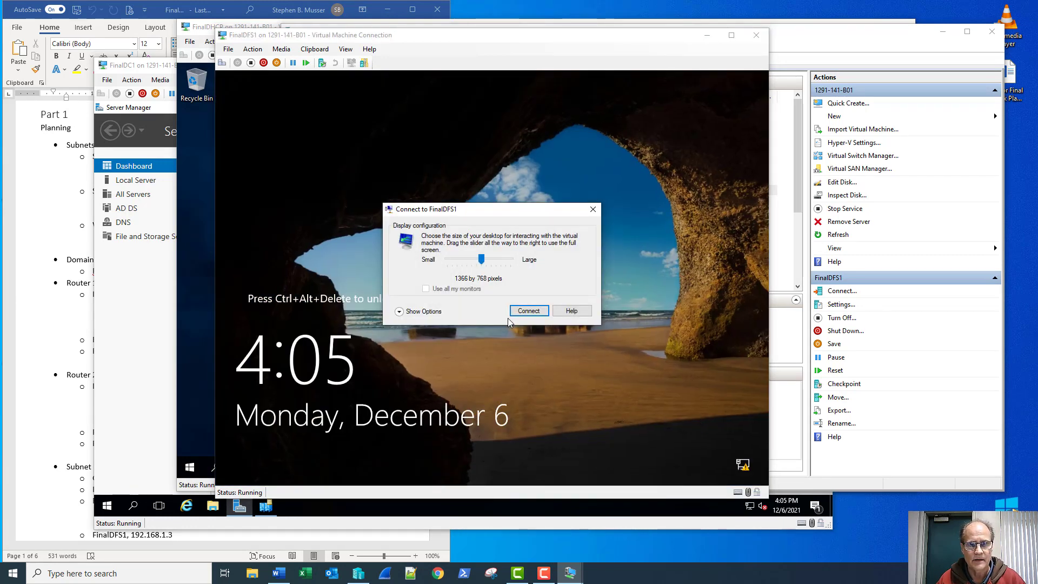
left_click(528, 311)
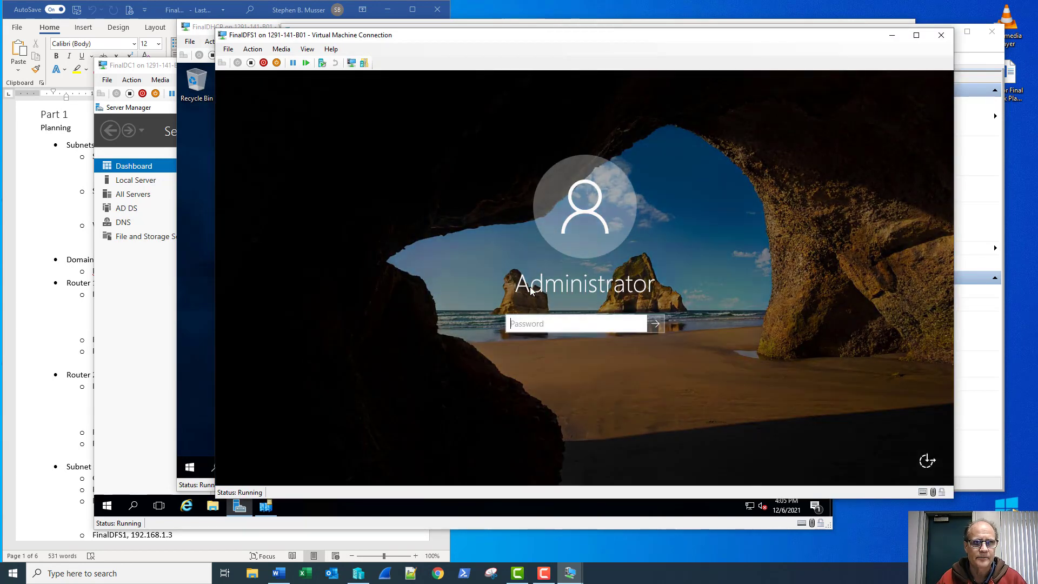
Step: Sign in to FinalDFS1 as Administrator with the account password, and bring the FinalDHCP virtual machine window to the front
type("P")
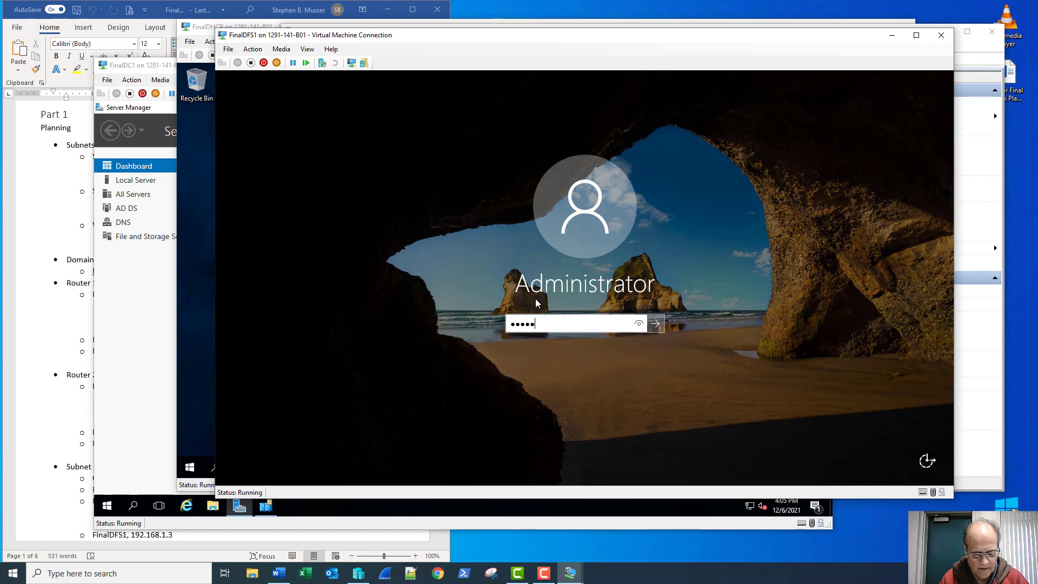
key("Return")
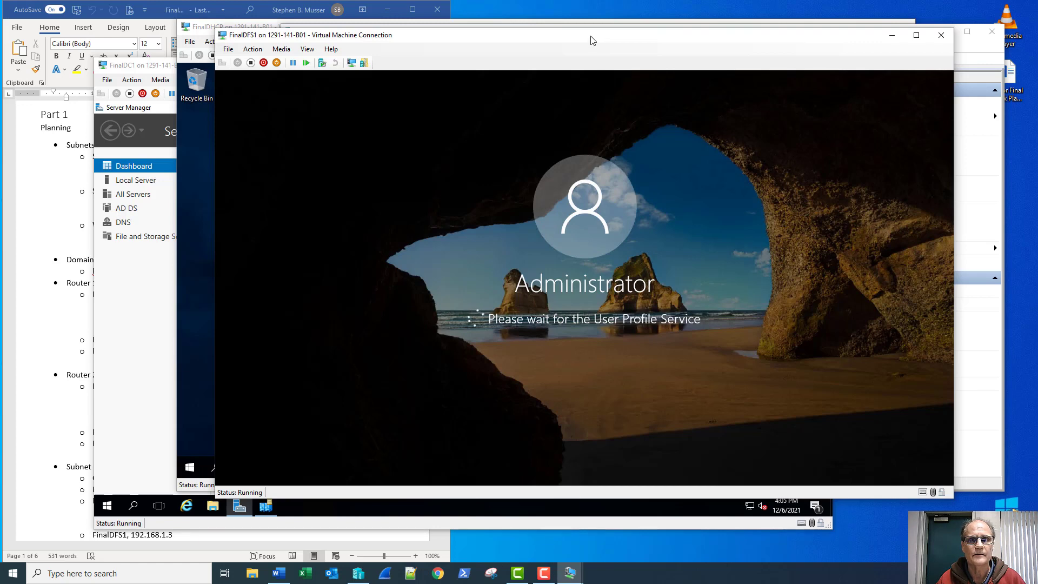
left_click(257, 33)
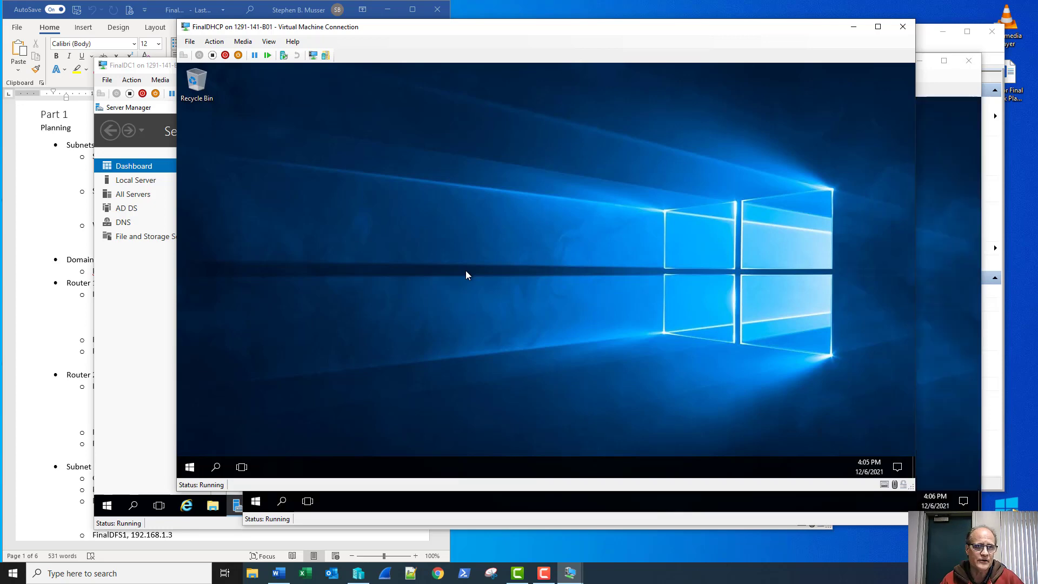
Step: In the Word planning document, indent the Range and Domain Controller lines one level under Scope2 and Scope1 of FinalDHCP
left_click(59, 201)
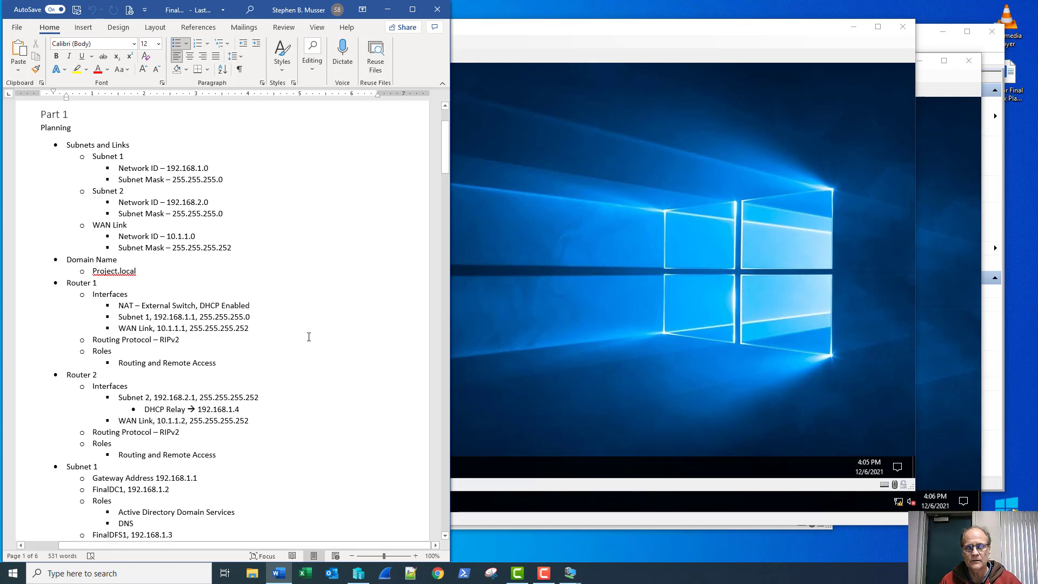
scroll(296, 346, "down", 9)
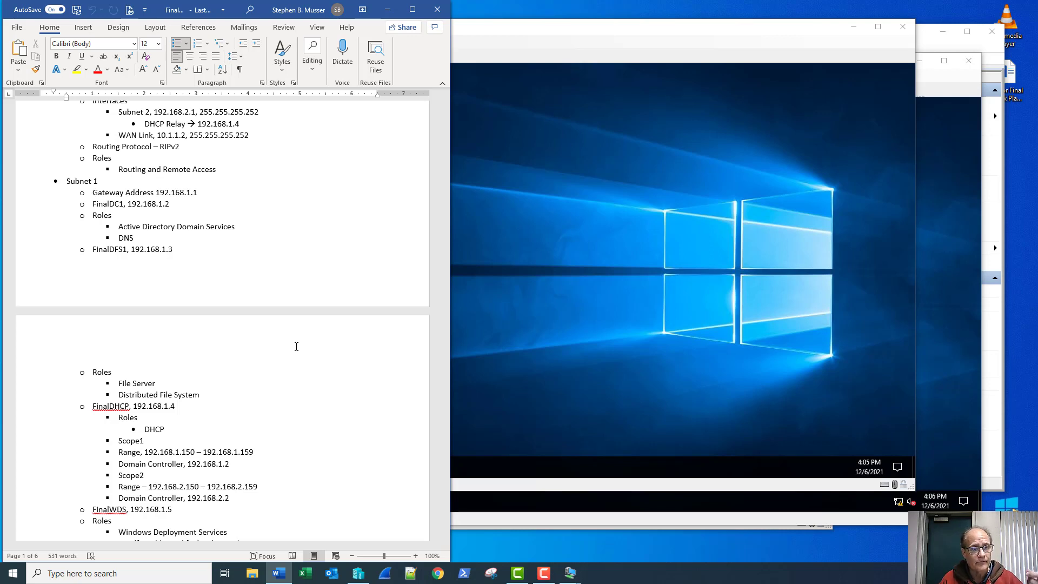
scroll(296, 347, "down", 4)
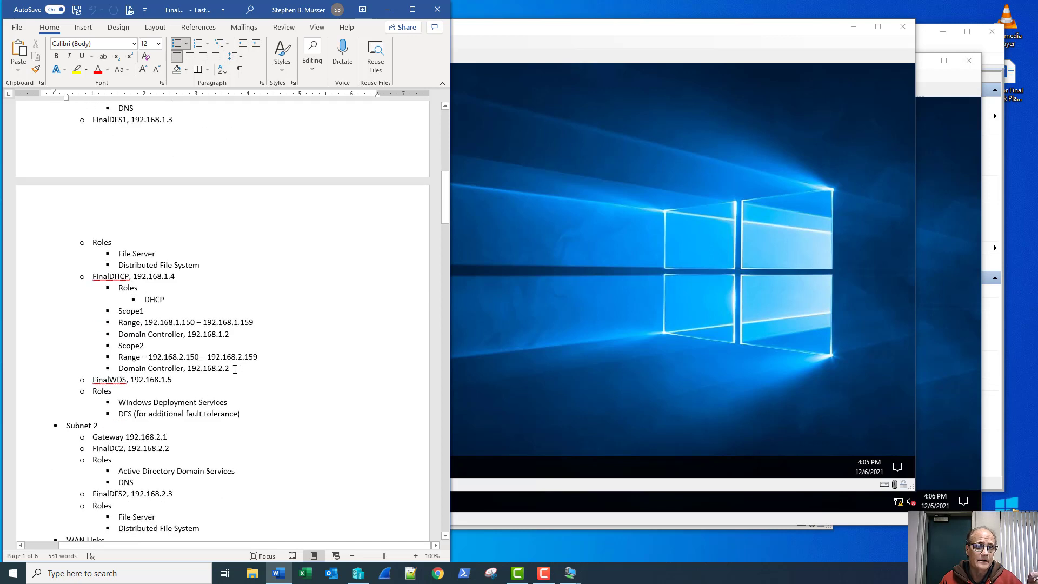
left_click_drag(233, 368, 120, 365)
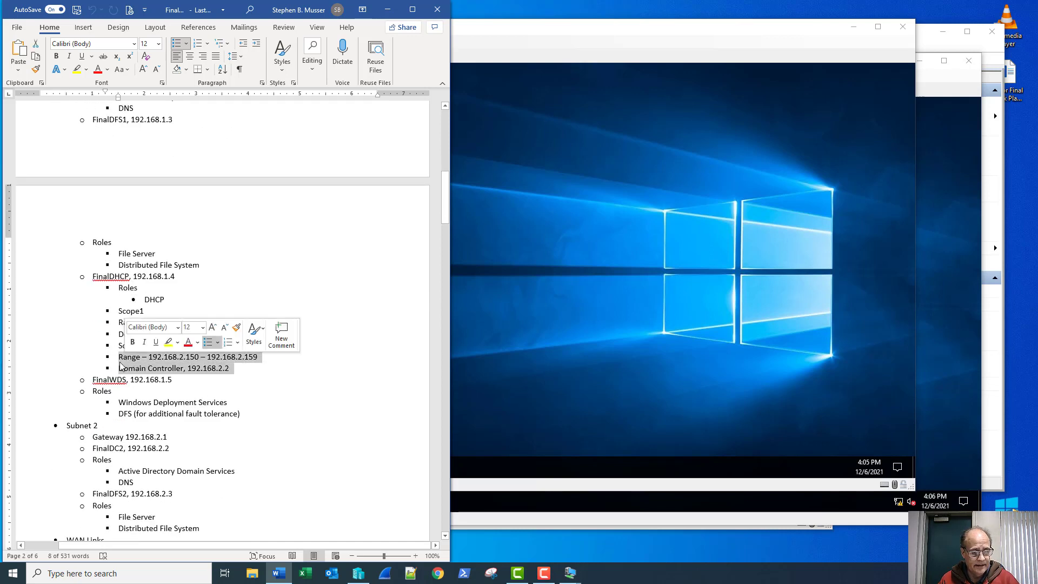
key("Tab")
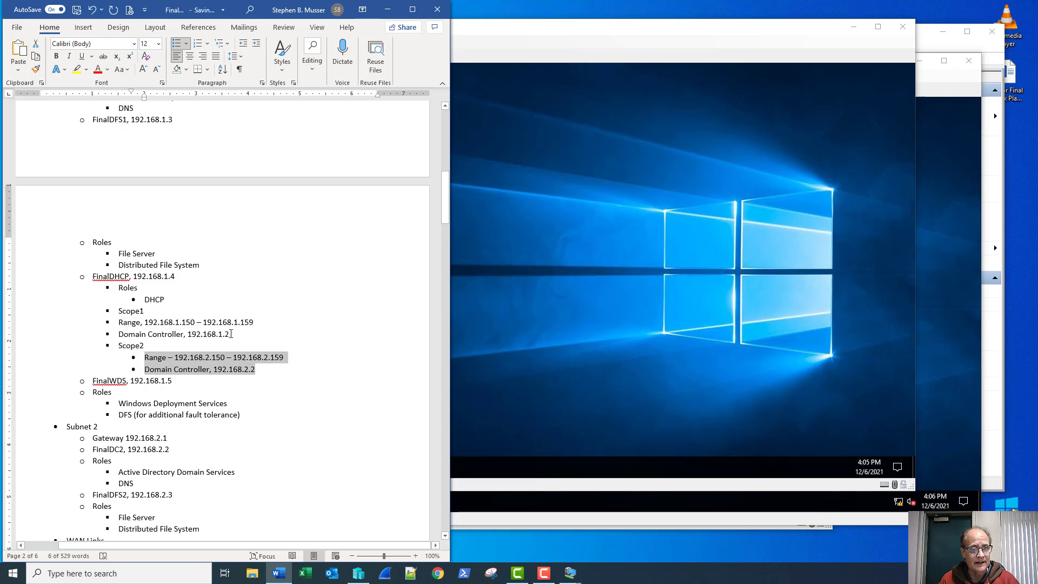
left_click_drag(231, 333, 121, 323)
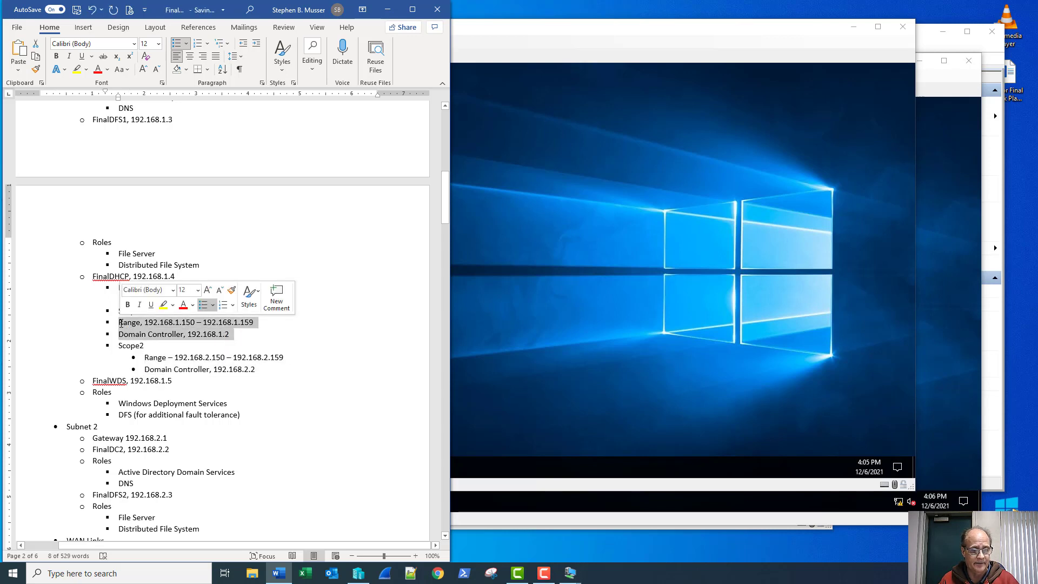
key("Tab")
left_click(301, 288)
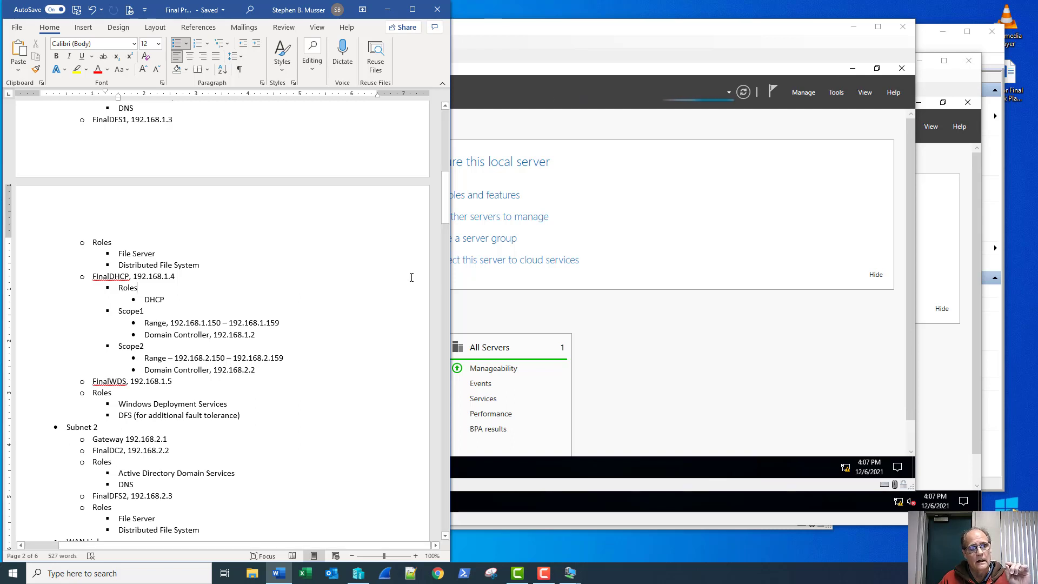
Step: View the subnet diagram in the planning document, and switch to Chrome to open draw.io
scroll(318, 281, "down", 5)
scroll(318, 281, "down", 14)
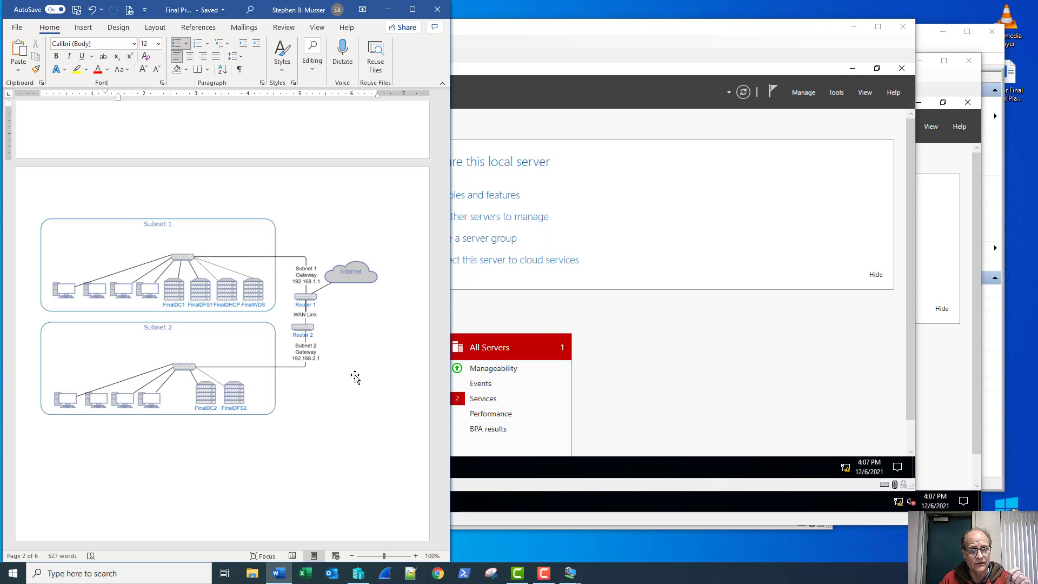
left_click(439, 574)
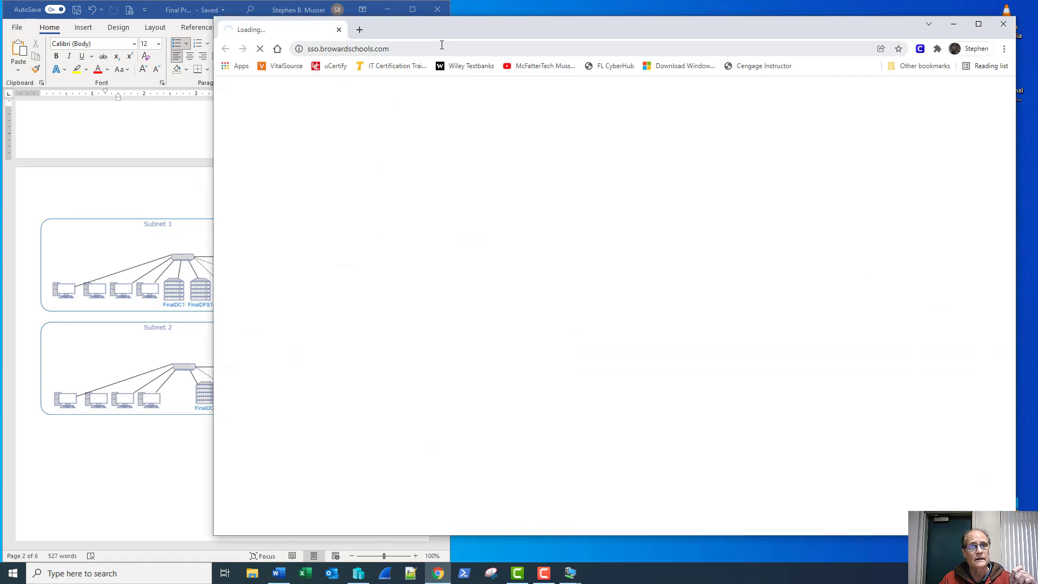
left_click(442, 47)
type("dr")
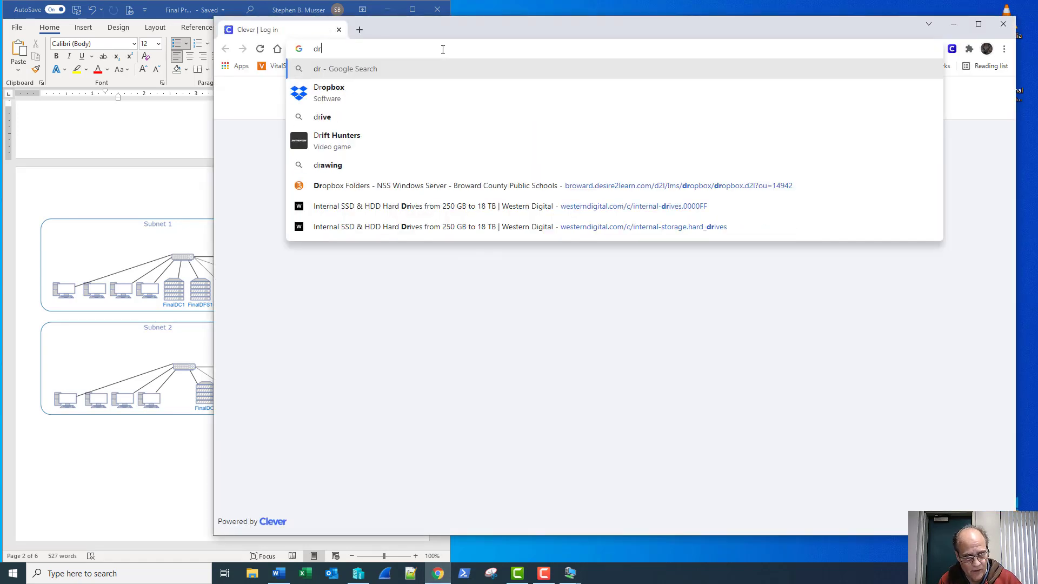
type("aw.io")
key("Return")
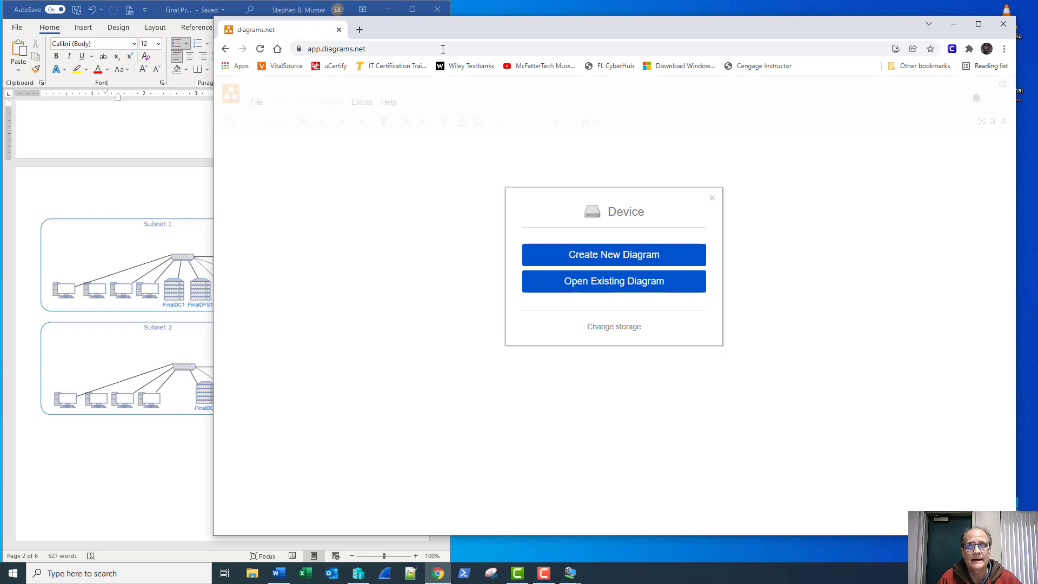
Step: Create a diagram from the Network template with users, security locks and Internet icons, saving it as test in Downloads
left_click(559, 260)
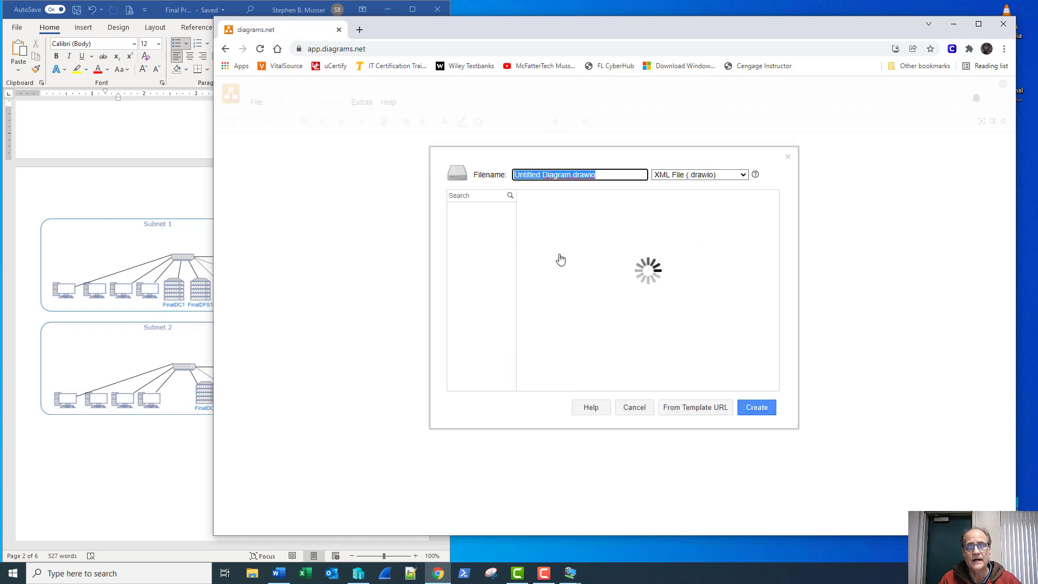
left_click(471, 307)
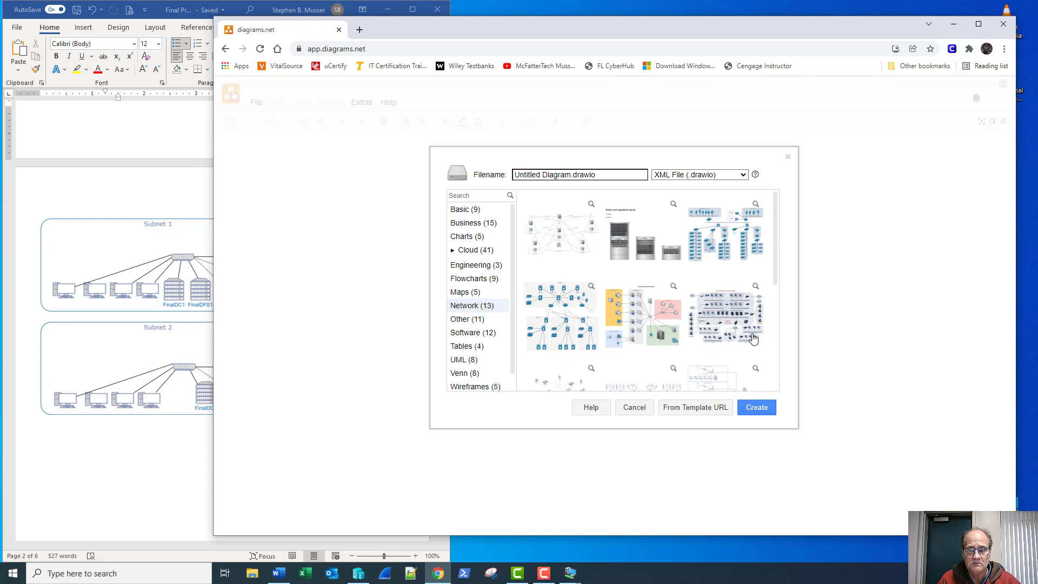
scroll(681, 327, "down", 3)
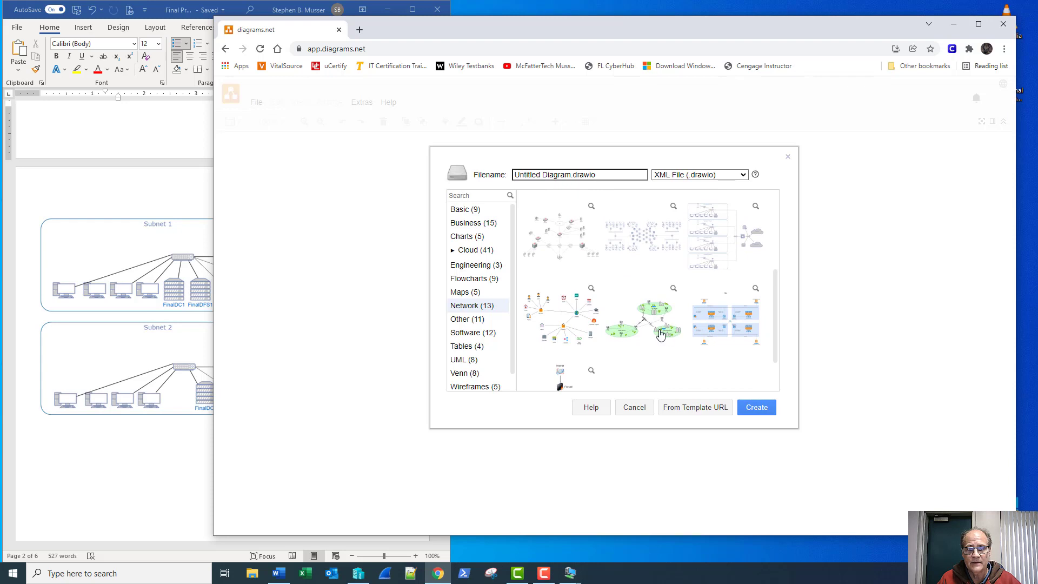
left_click(554, 322)
left_click(757, 410)
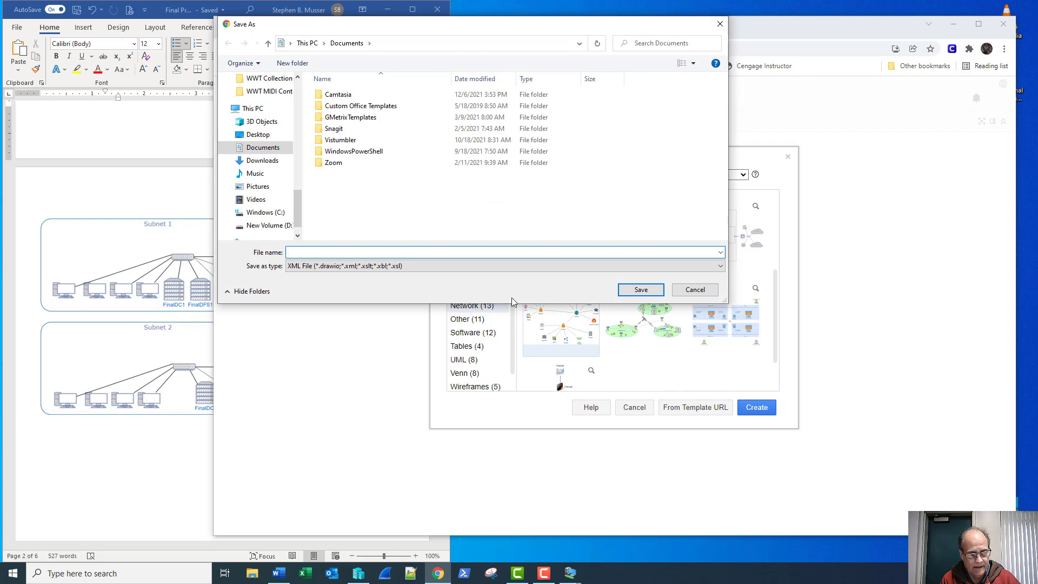
type("test")
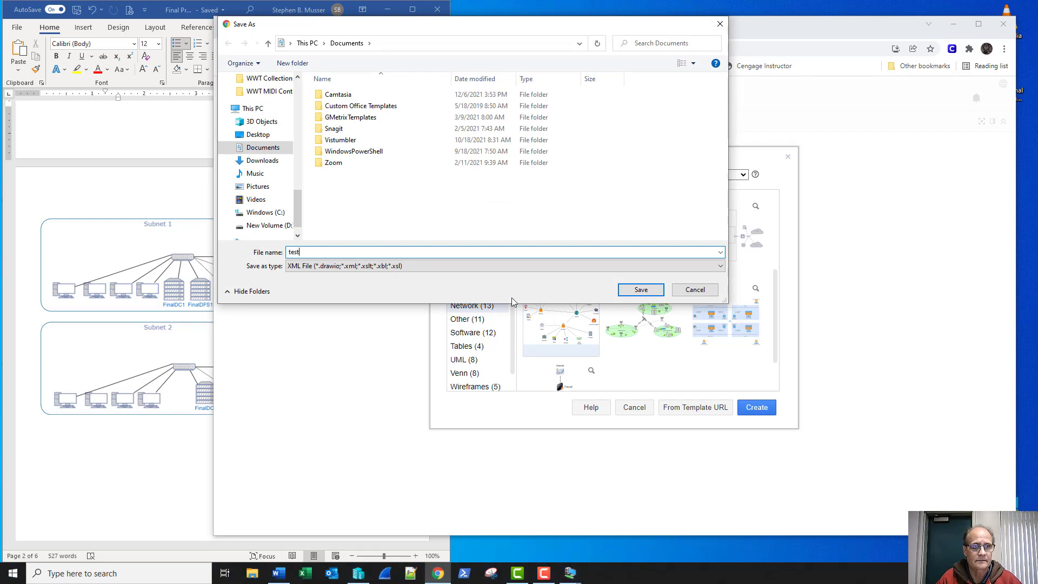
left_click(268, 160)
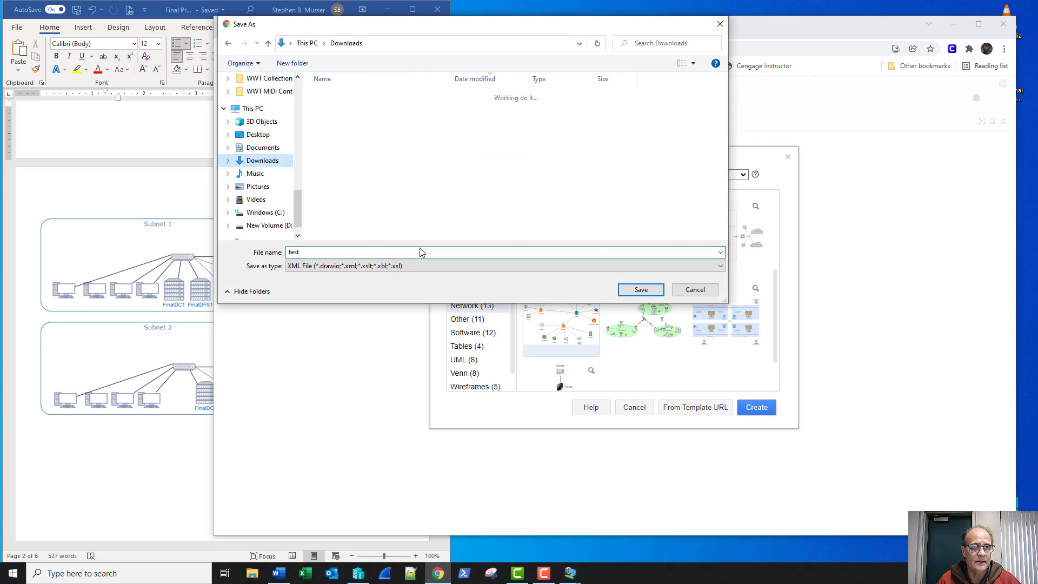
left_click(639, 290)
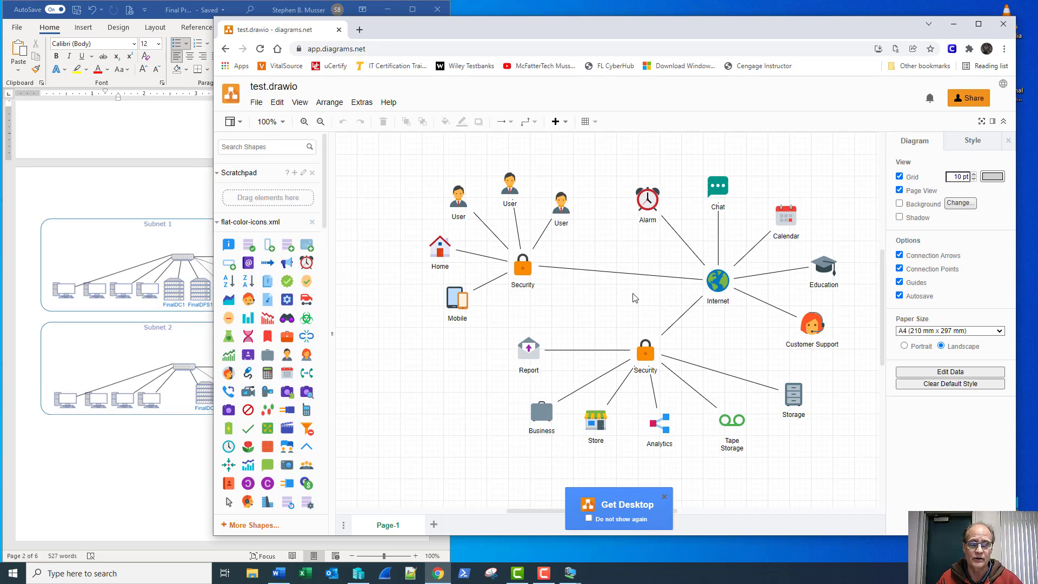
Step: Look through the shape palette, and preview the AWS18 and Cisco19 networking libraries among the additional shapes
scroll(273, 306, "down", 6)
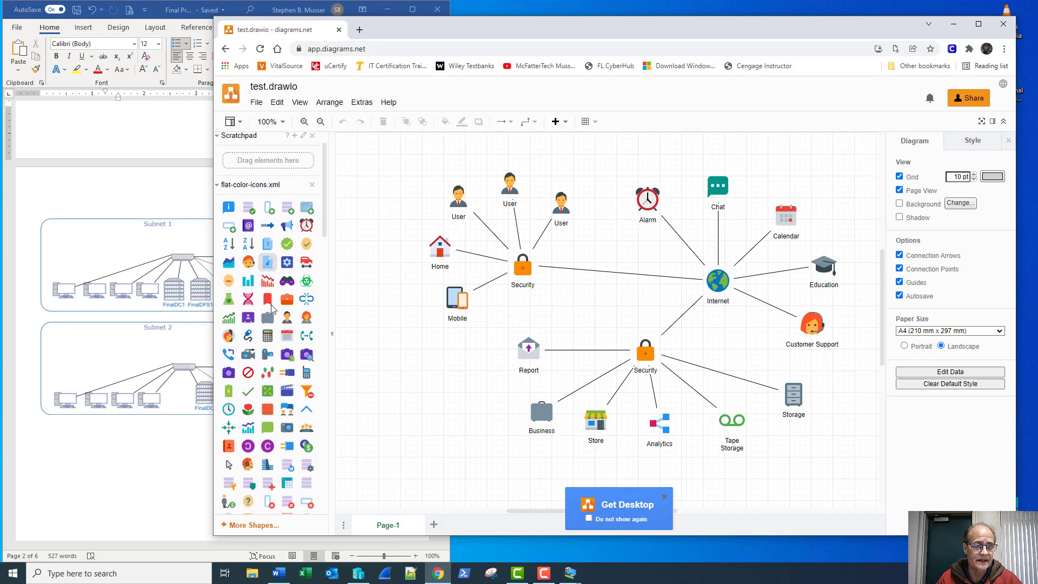
scroll(273, 306, "down", 10)
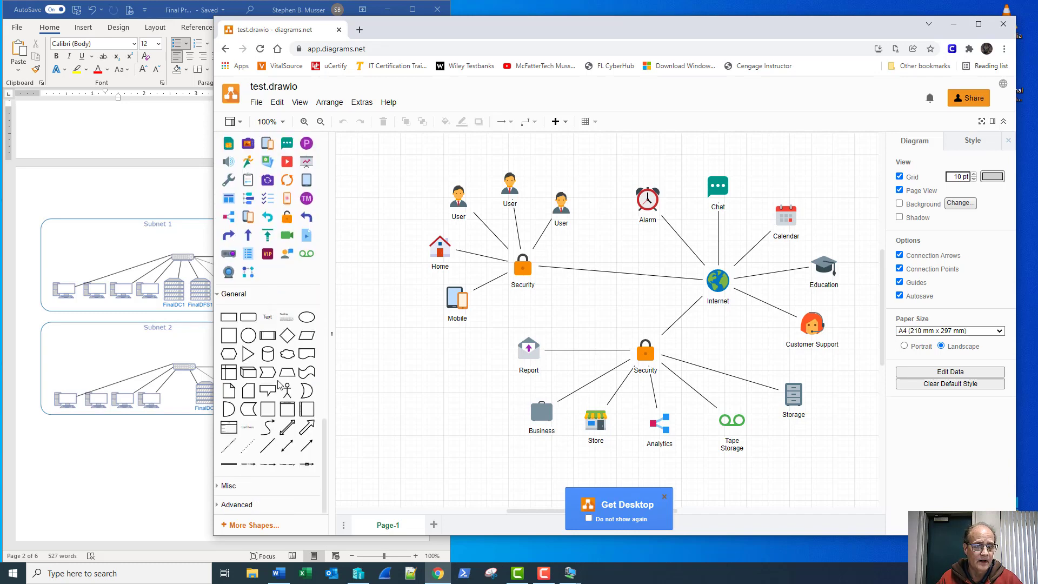
left_click(238, 524)
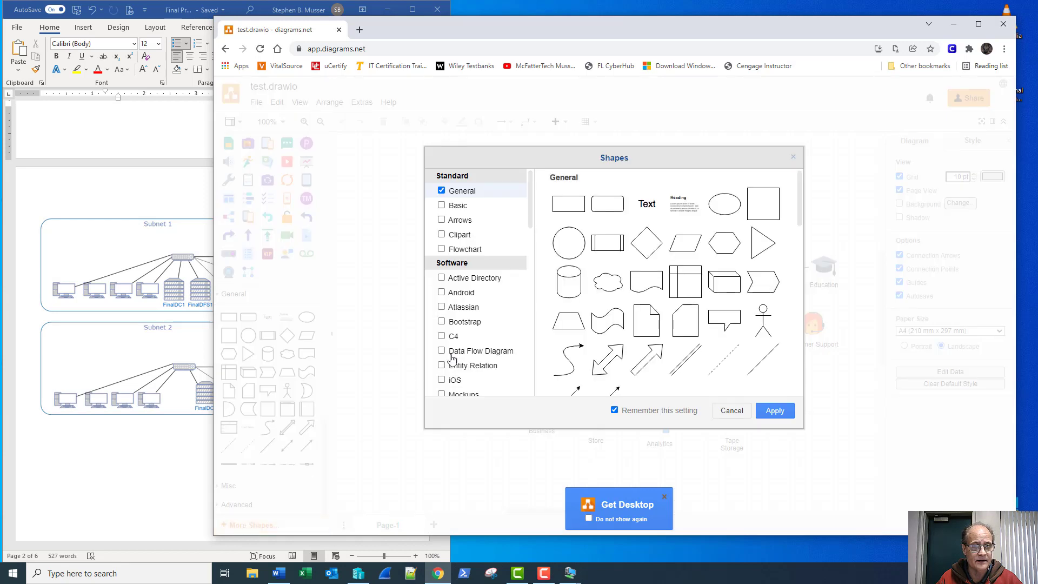
scroll(512, 301, "down", 5)
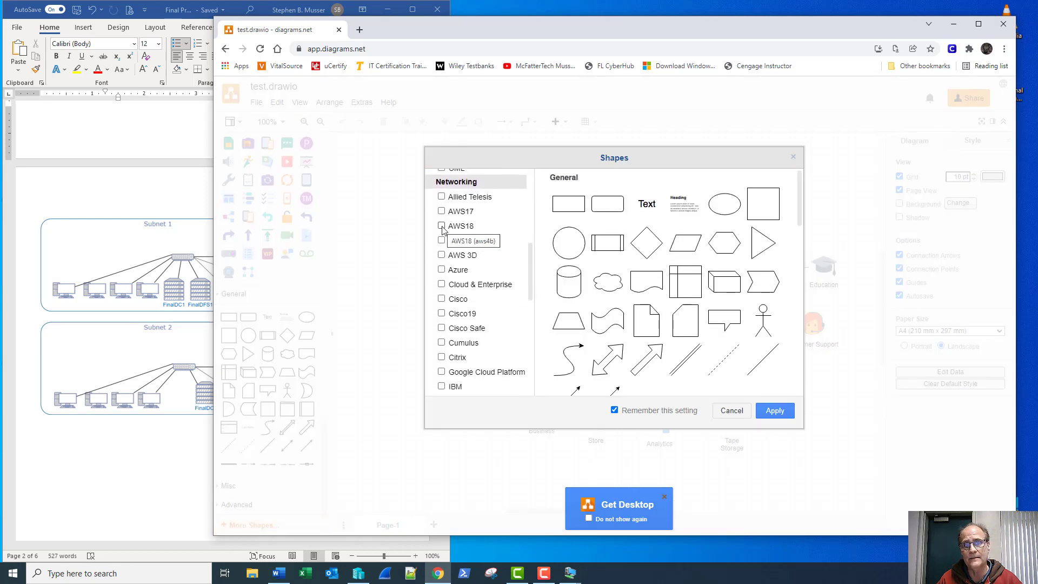
left_click(441, 225)
left_click(463, 226)
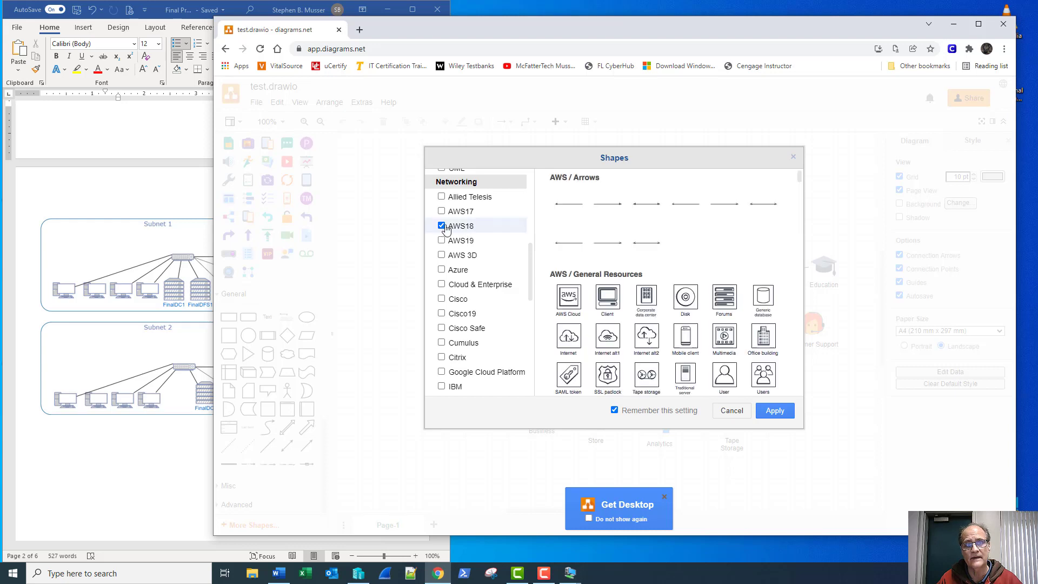
left_click(460, 313)
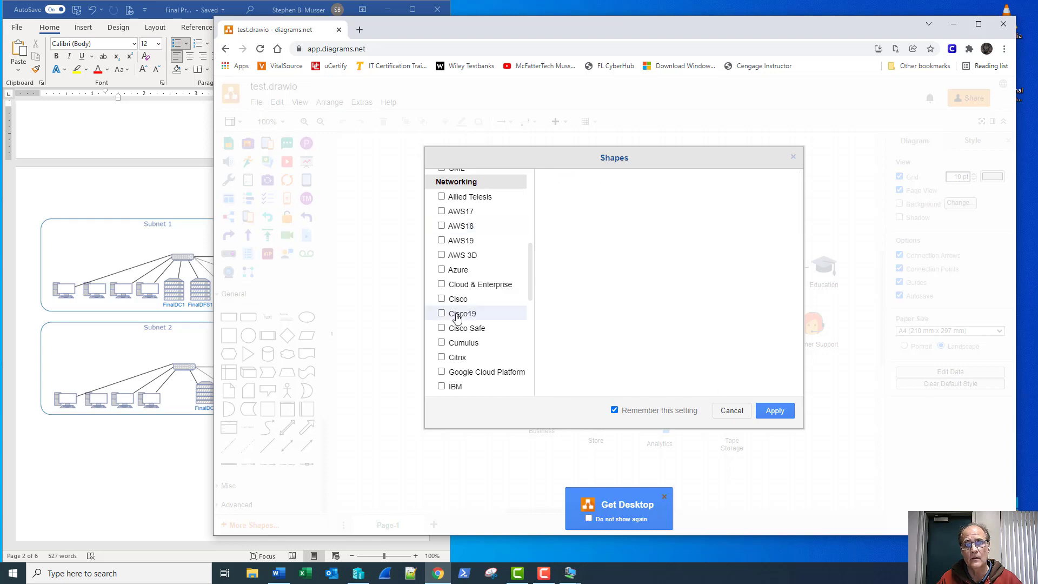
Step: Preview the VMware and Veeam shape libraries, and close the shape selection and the diagram without applying any library
scroll(466, 319, "down", 3)
scroll(466, 319, "down", 1)
scroll(468, 314, "up", 1)
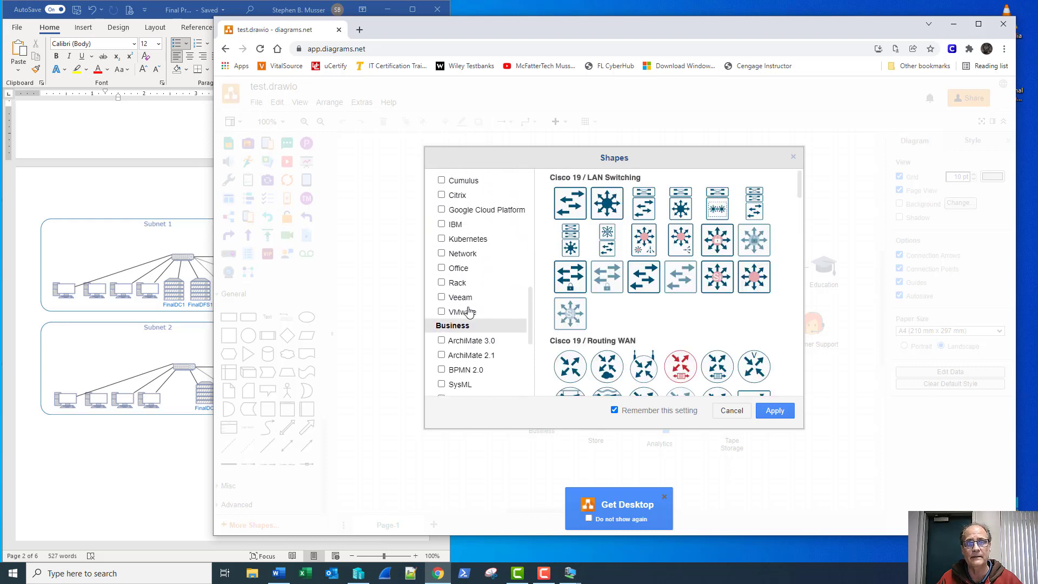
left_click(462, 311)
left_click(459, 299)
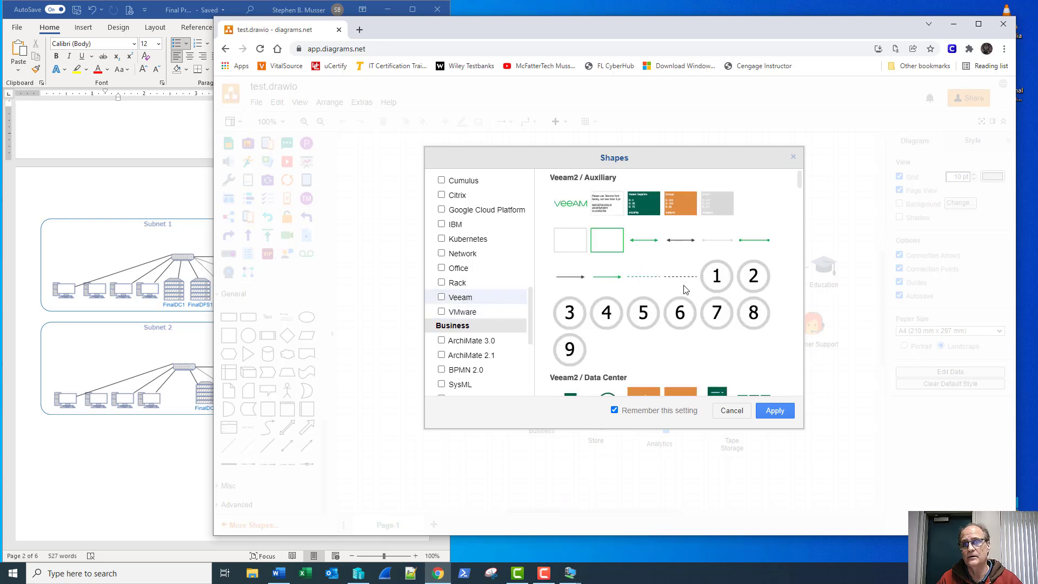
scroll(718, 279, "down", 5)
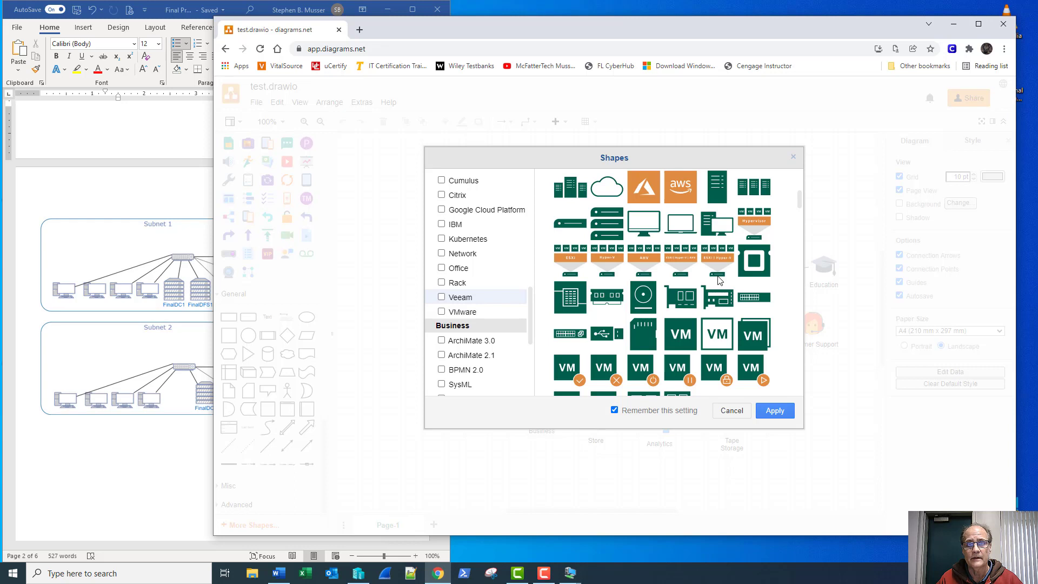
scroll(720, 280, "down", 2)
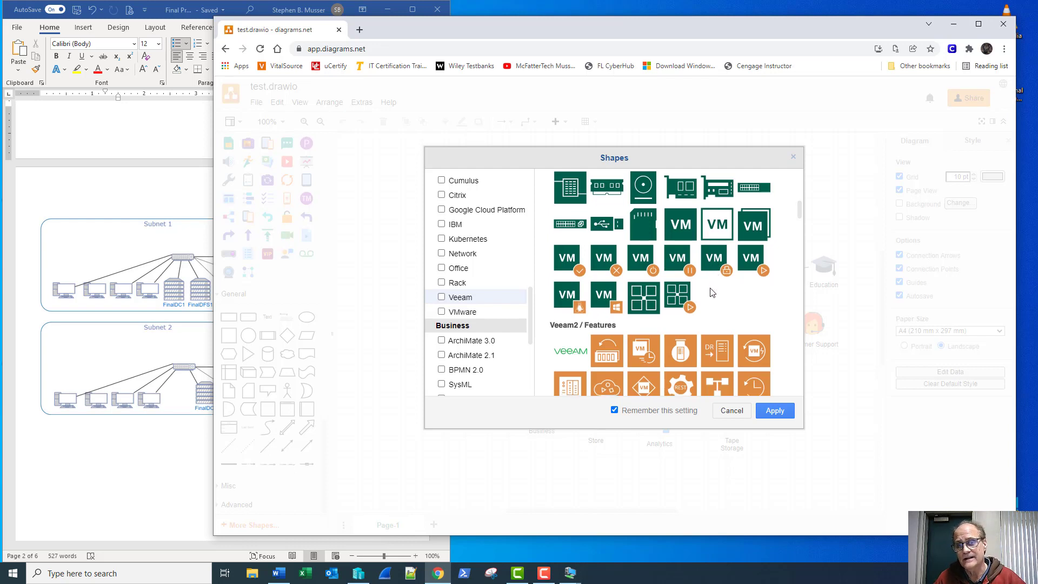
scroll(711, 292, "down", 2)
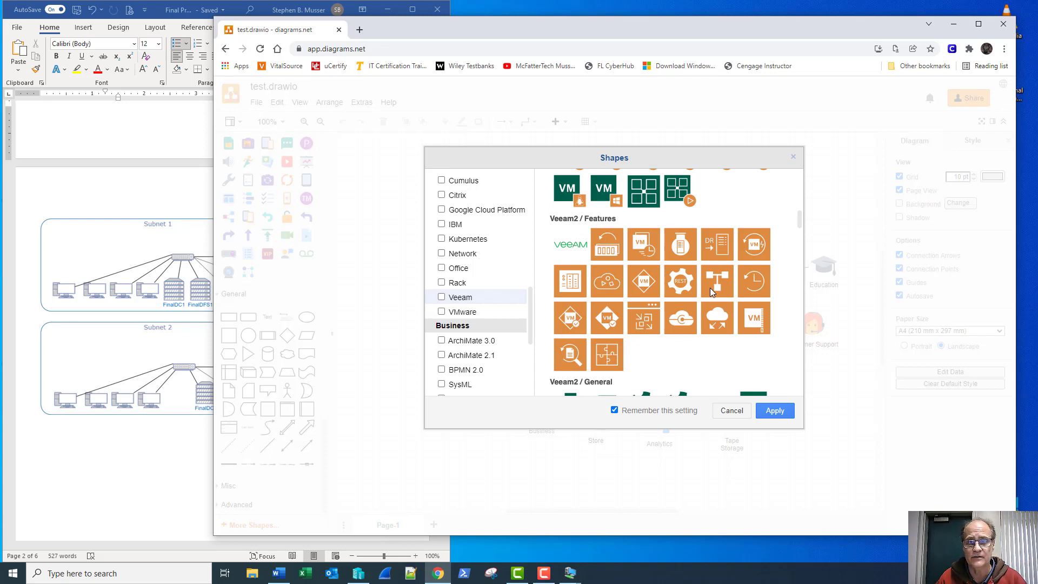
left_click(792, 158)
left_click(339, 29)
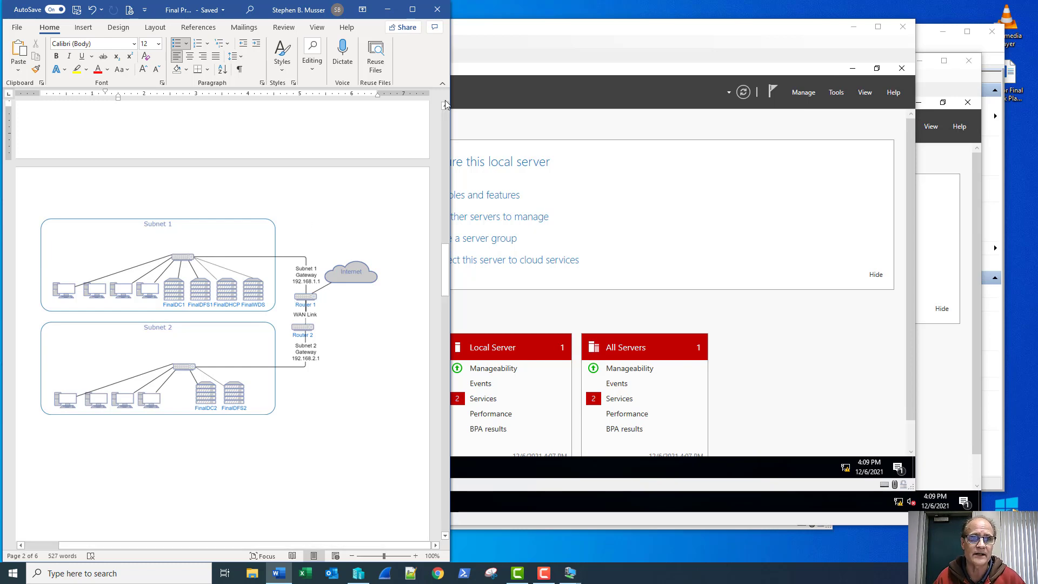
Step: Close the planning document, show FinalDHCP's local server properties, and reopen Final Project Video Details at the FinalDHCP entry
left_click(437, 9)
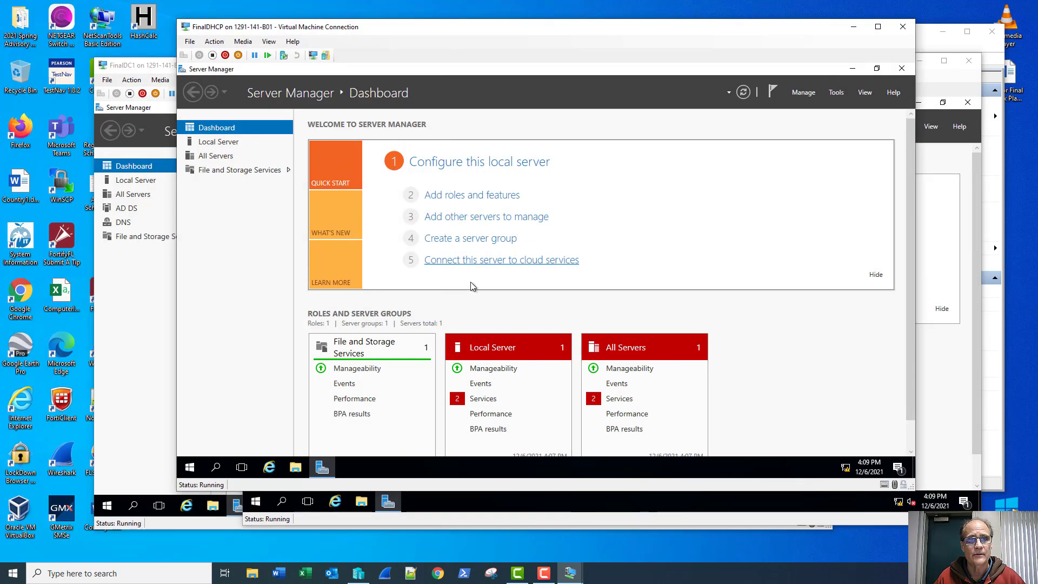
left_click(209, 143)
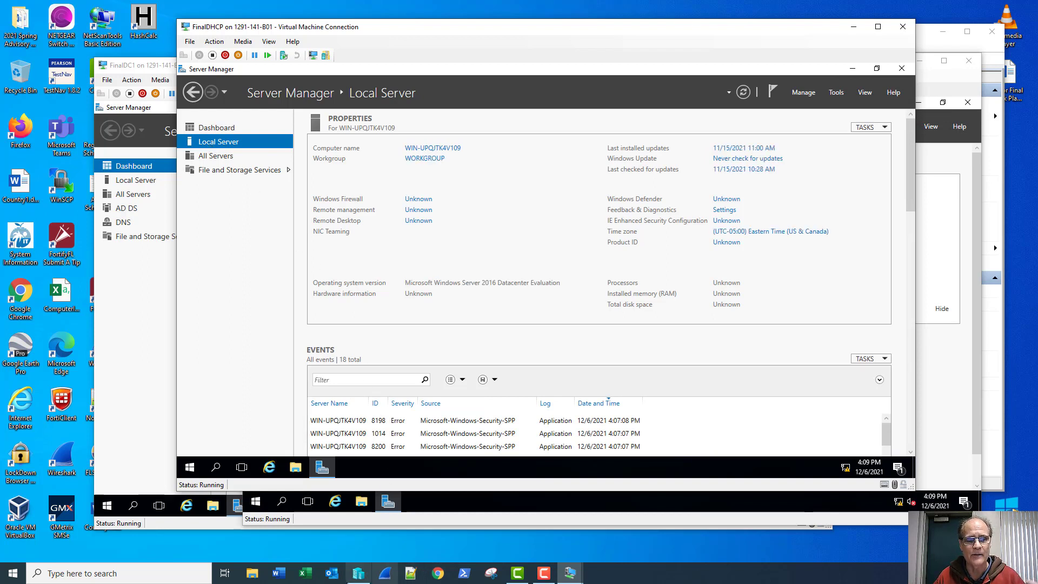
right_click(279, 574)
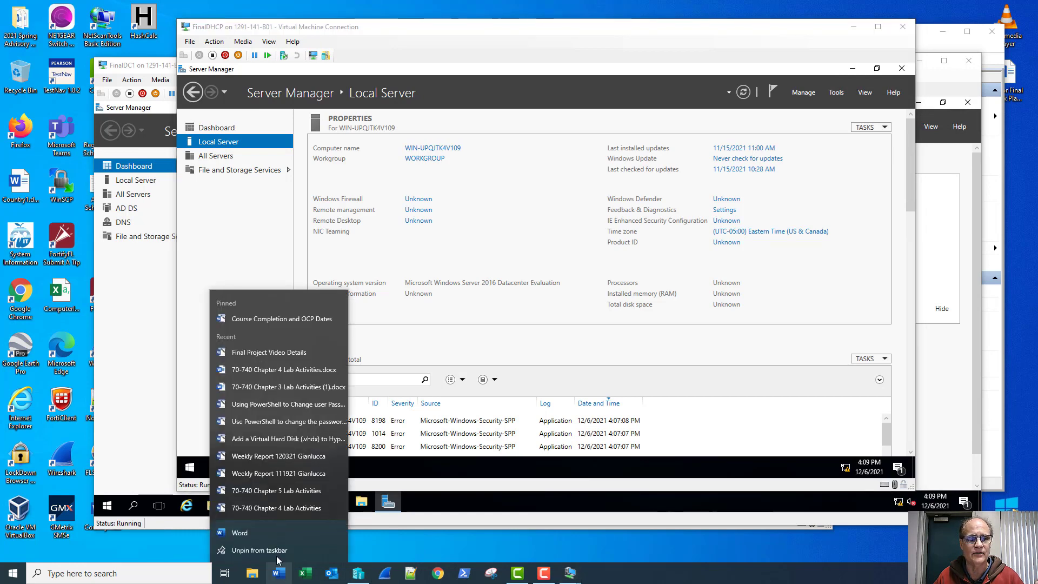
left_click(259, 358)
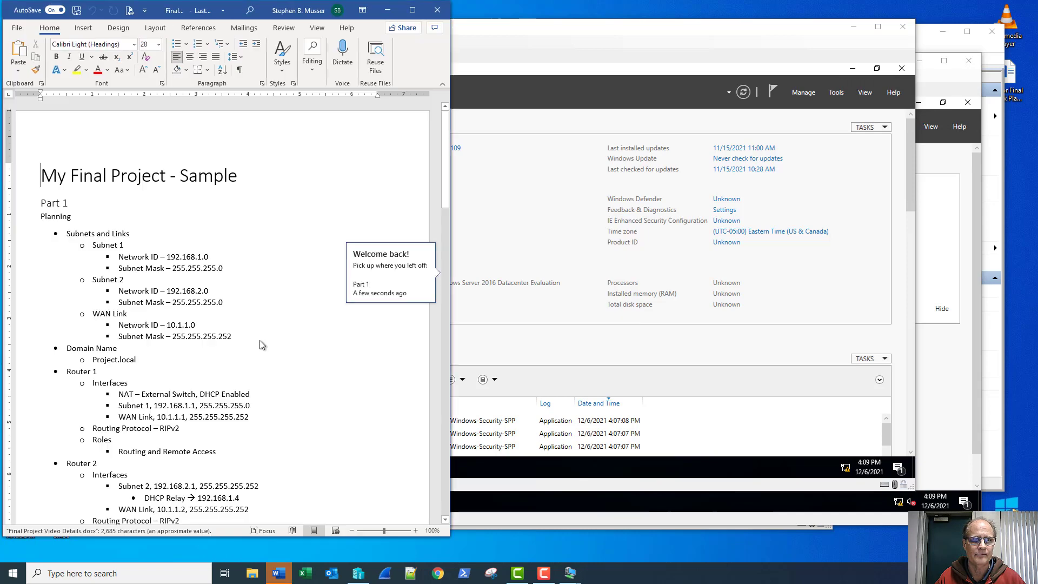
scroll(260, 340, "down", 8)
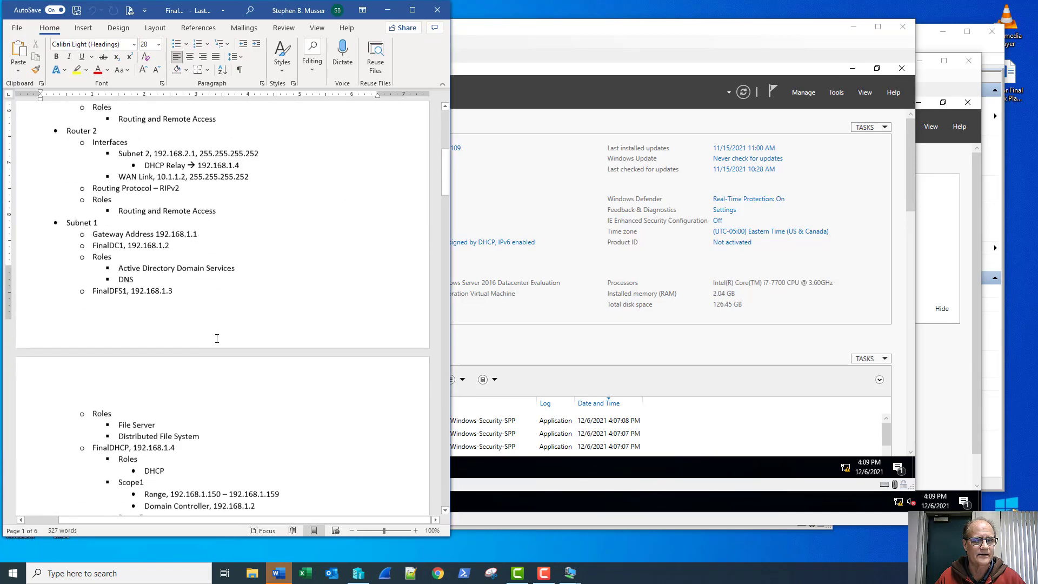
scroll(211, 335, "down", 1)
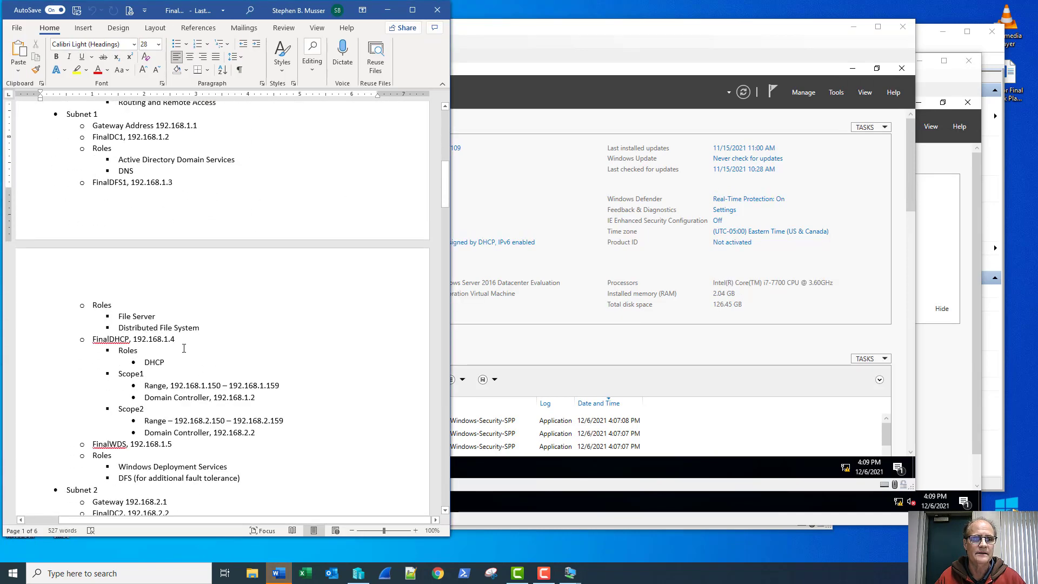
Step: Open the IPv4 properties of FinalDHCP's Ethernet connection and switch it to a manually specified IP address
left_click(569, 193)
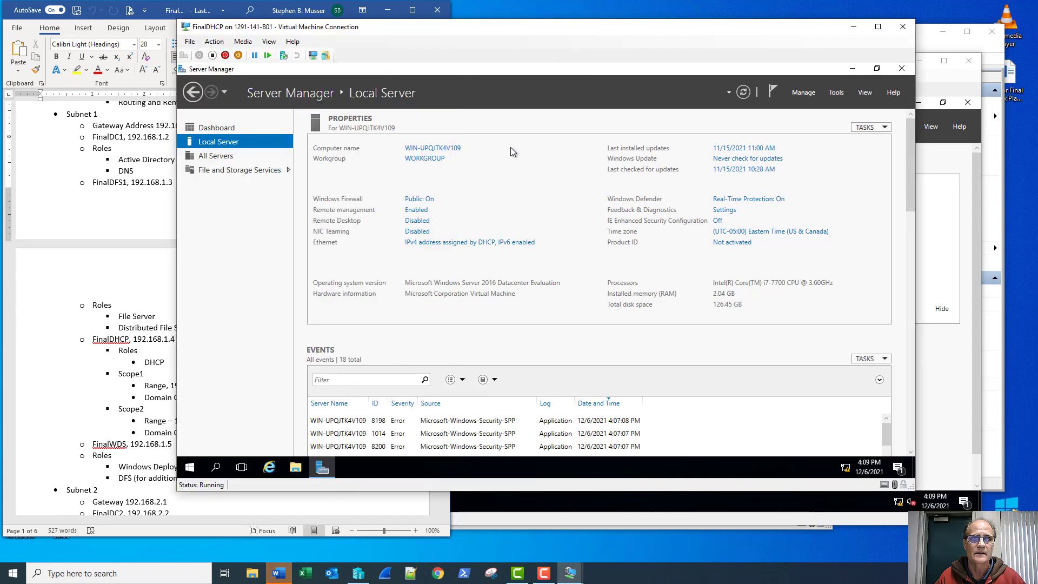
left_click(440, 243)
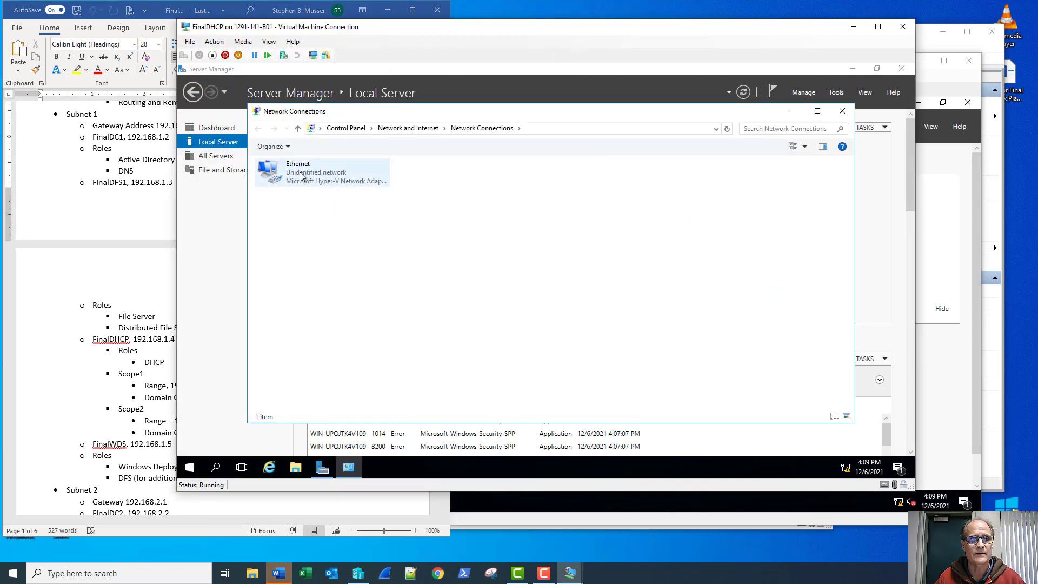
right_click(301, 174)
left_click(330, 275)
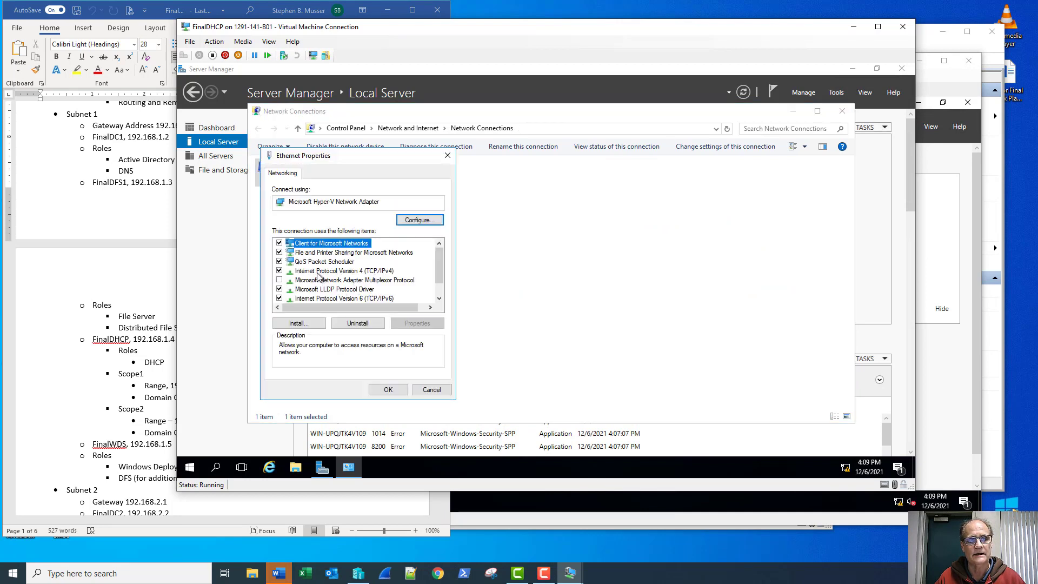
double_click(317, 273)
left_click(313, 275)
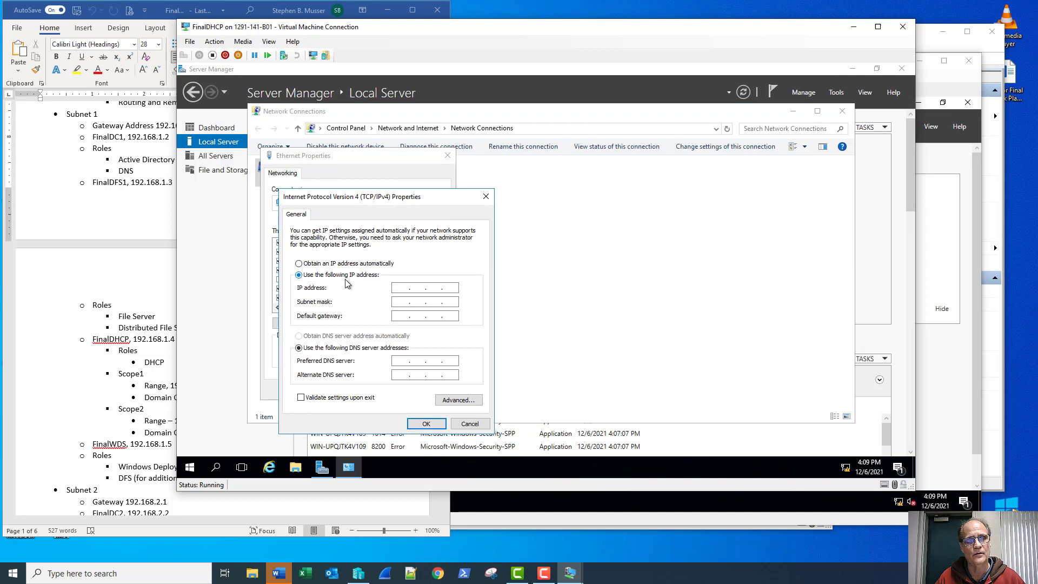
Step: Set the IP address to 192.168.1.4 with subnet mask 255.255.255.0 and default gateway 192.168.1.1
left_click(402, 287)
type("192.1")
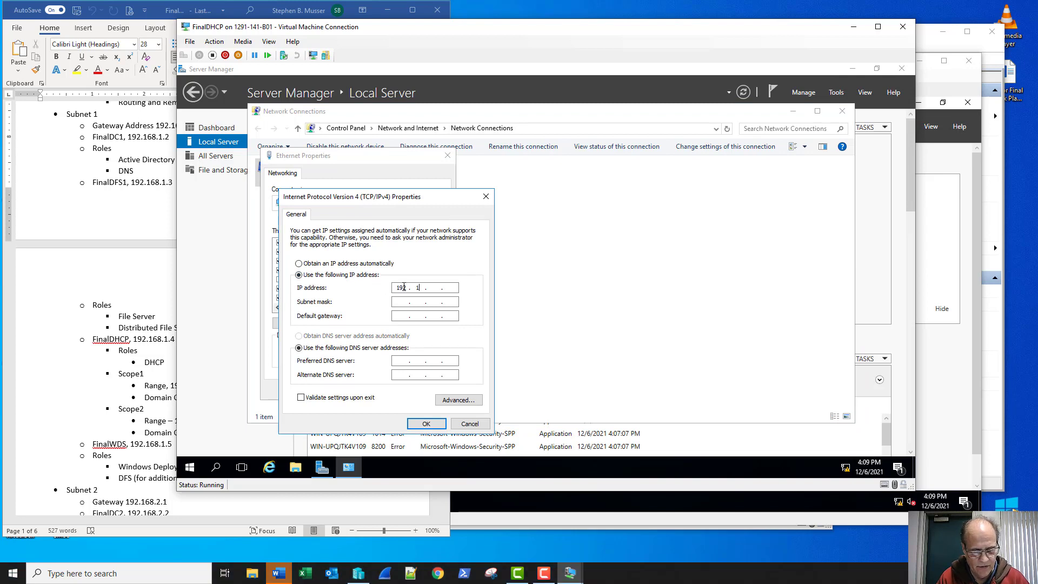
type("68.")
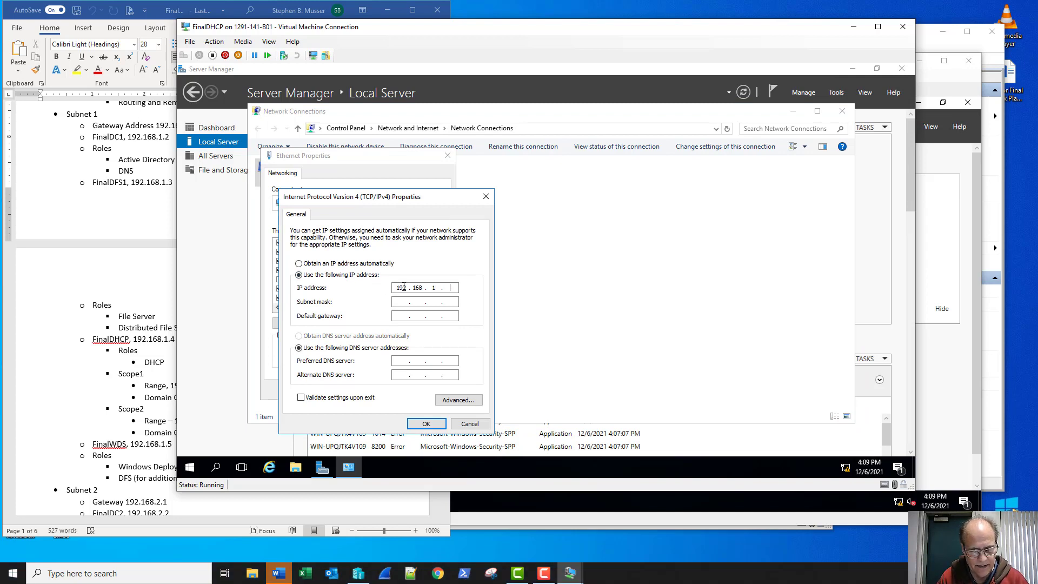
type("1.4")
key("Tab")
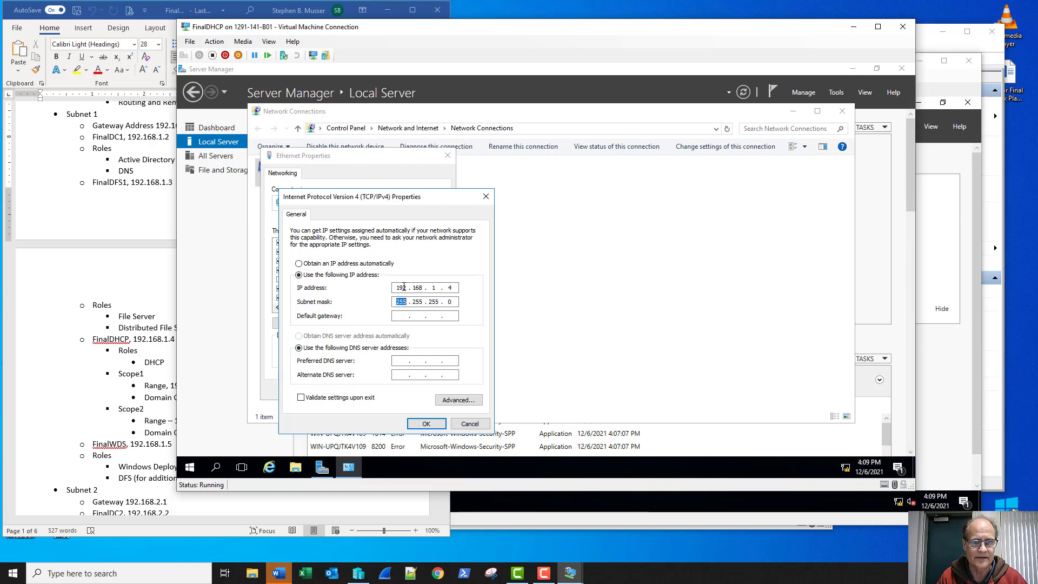
key("Tab")
type("192 . 168 . ")
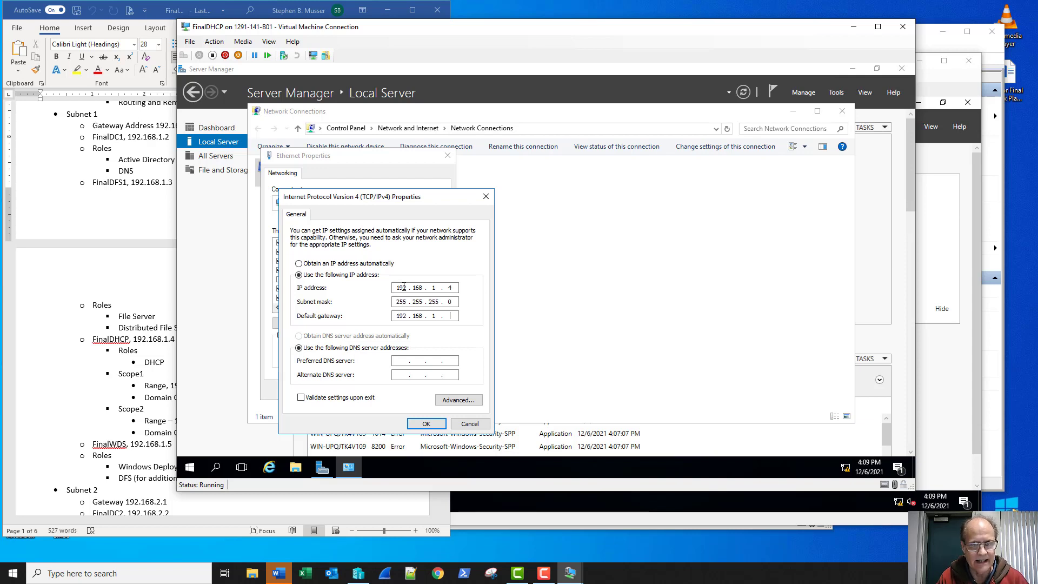
type("1 . 1")
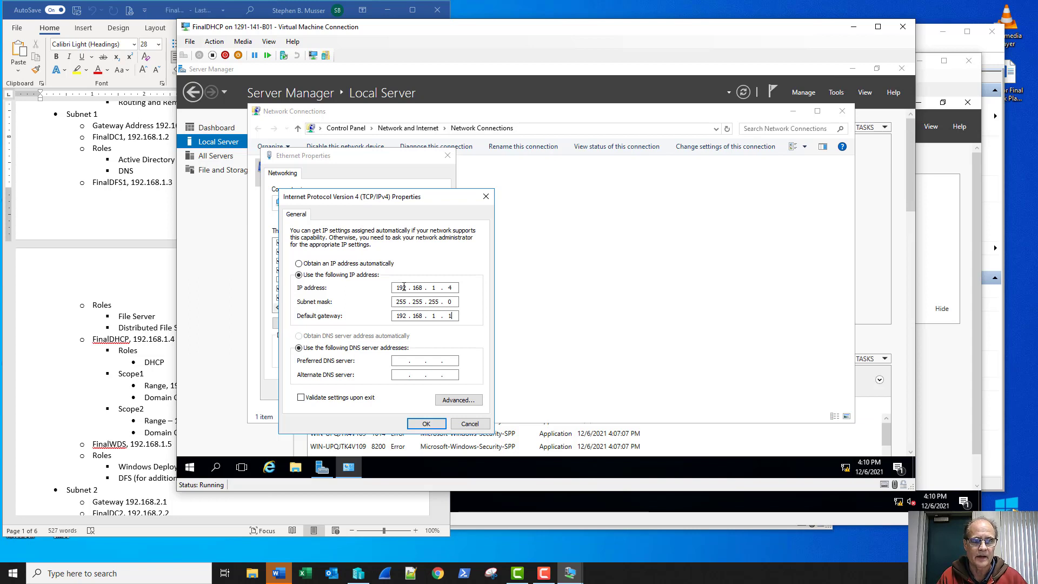
Step: Set the preferred DNS server to 192.168.1.2 and the alternate to 192.168.2.2, apply the adapter settings, and allow discovery on the network
key("Tab")
key("Tab")
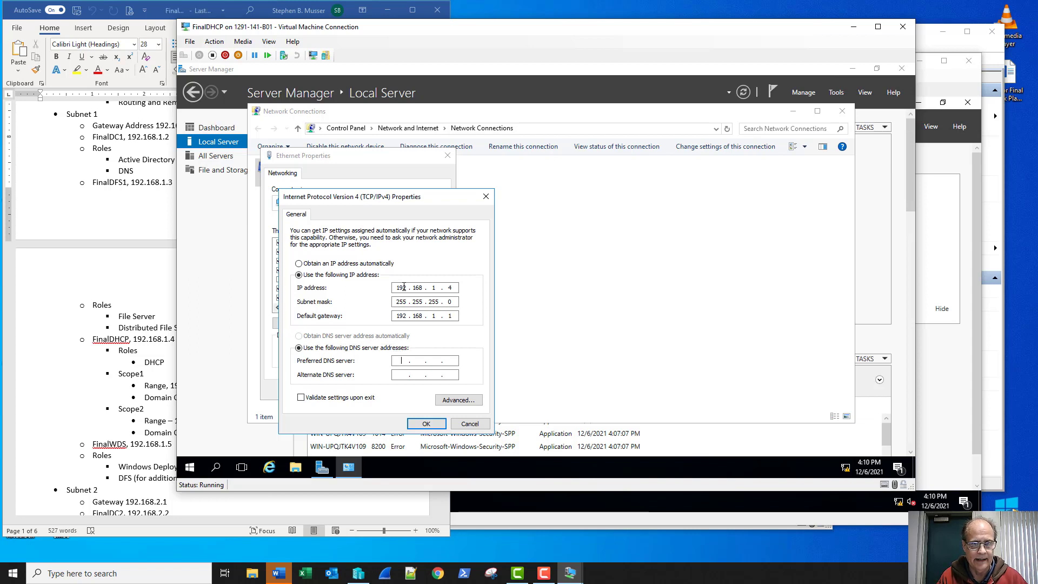
type("192 . ")
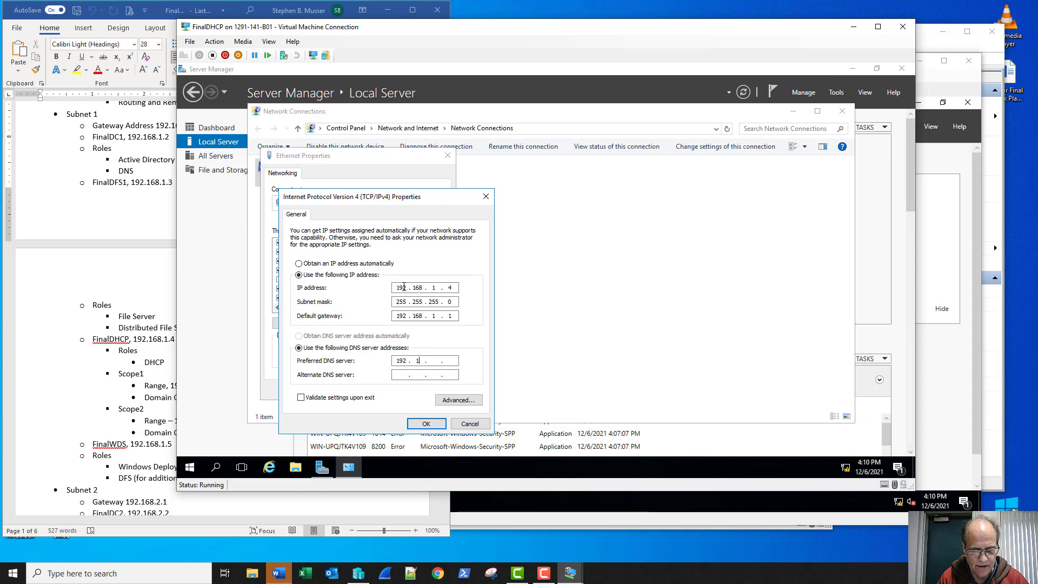
type("168")
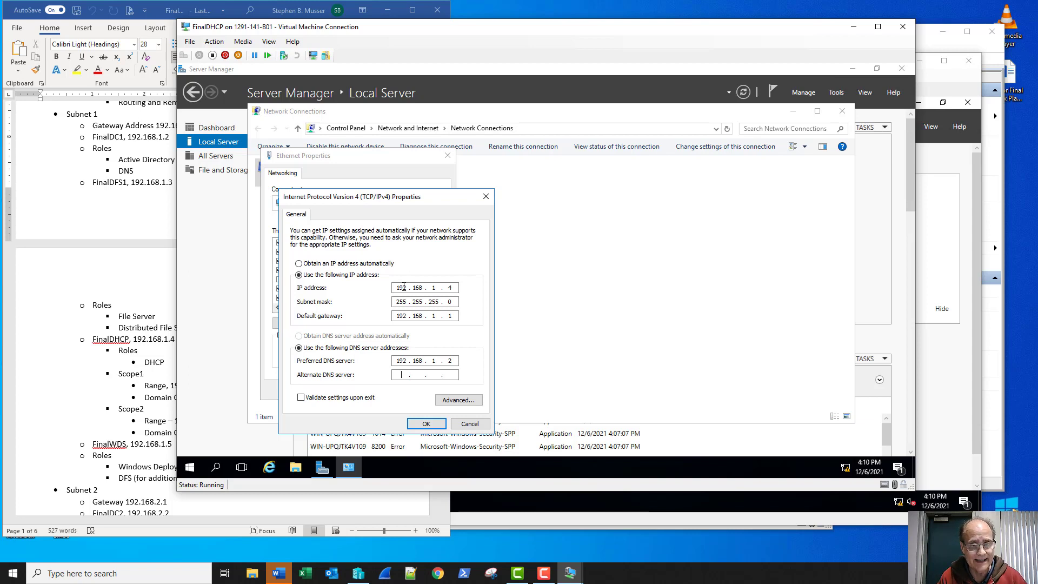
type("192 . 168 . ")
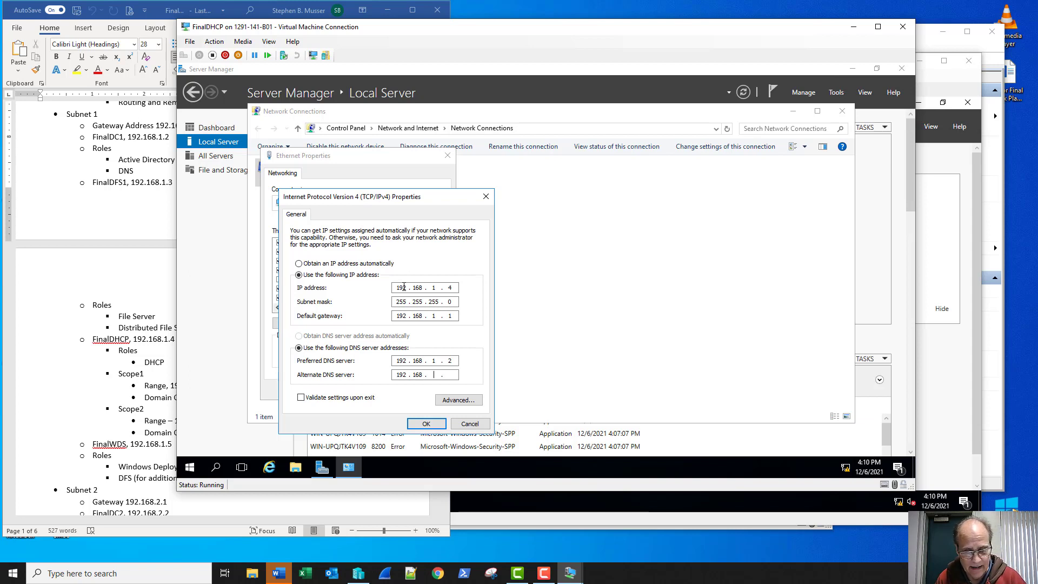
type("2 . 2")
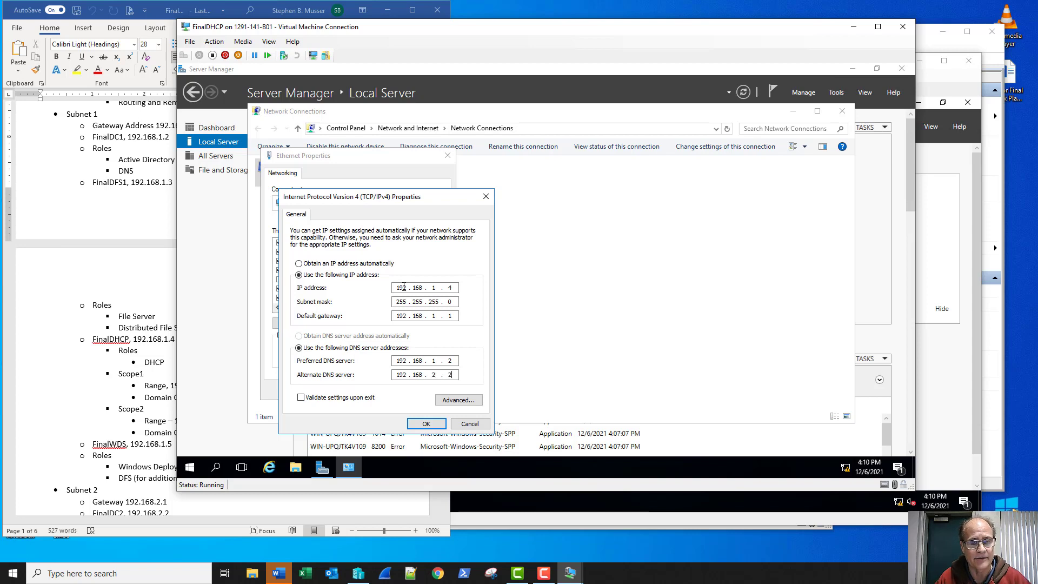
left_click(425, 424)
left_click(389, 389)
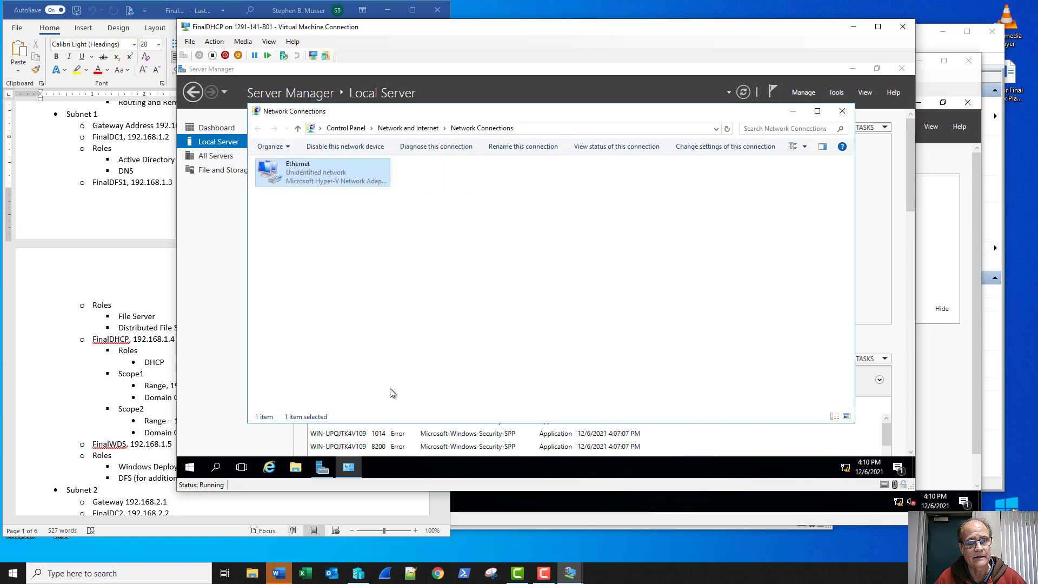
left_click(811, 263)
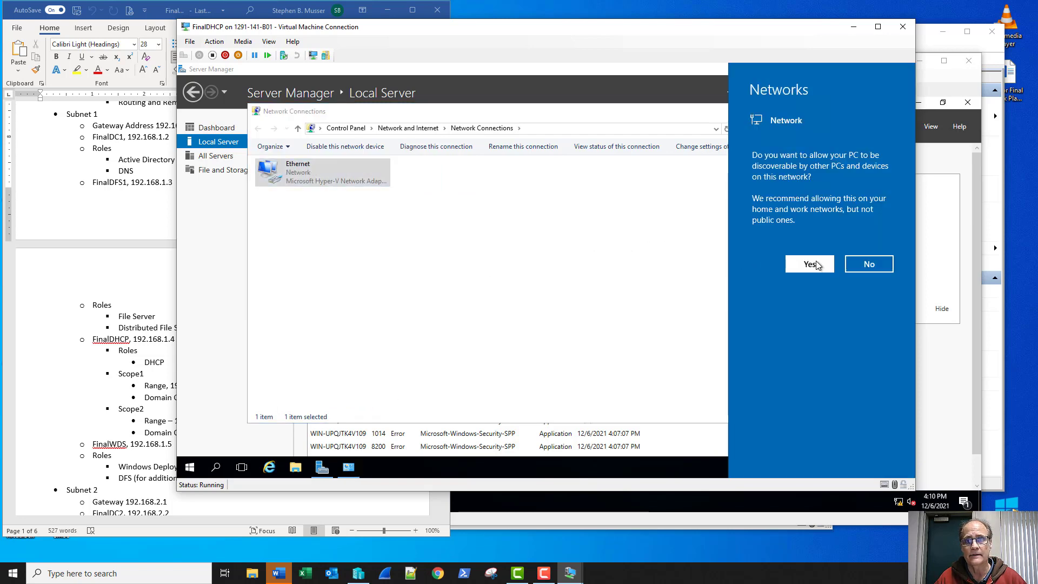
left_click(837, 111)
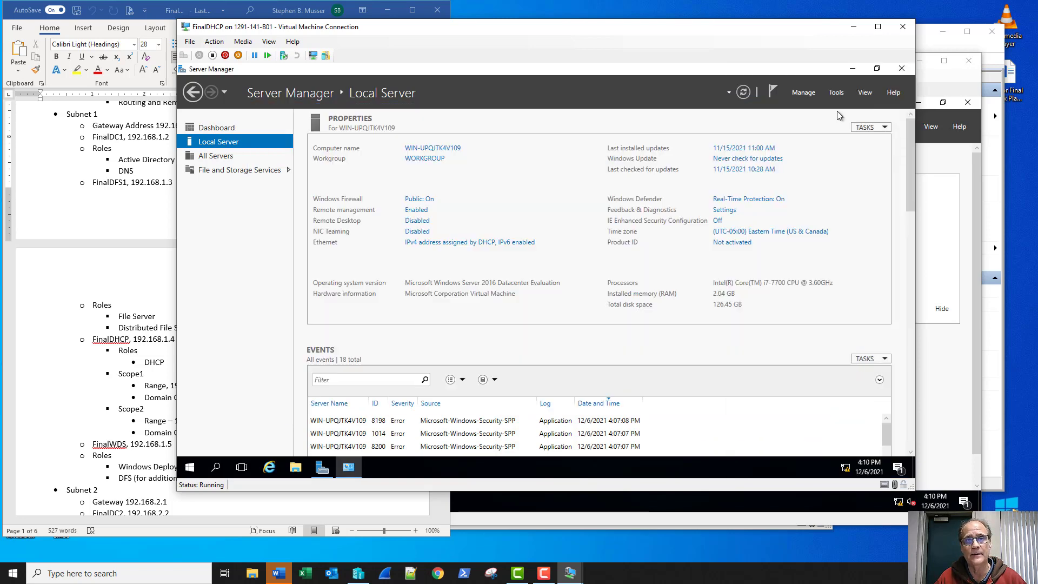
Step: Open the computer name and domain settings from the workgroup property and enter FinalDHCP as the computer name
left_click(433, 159)
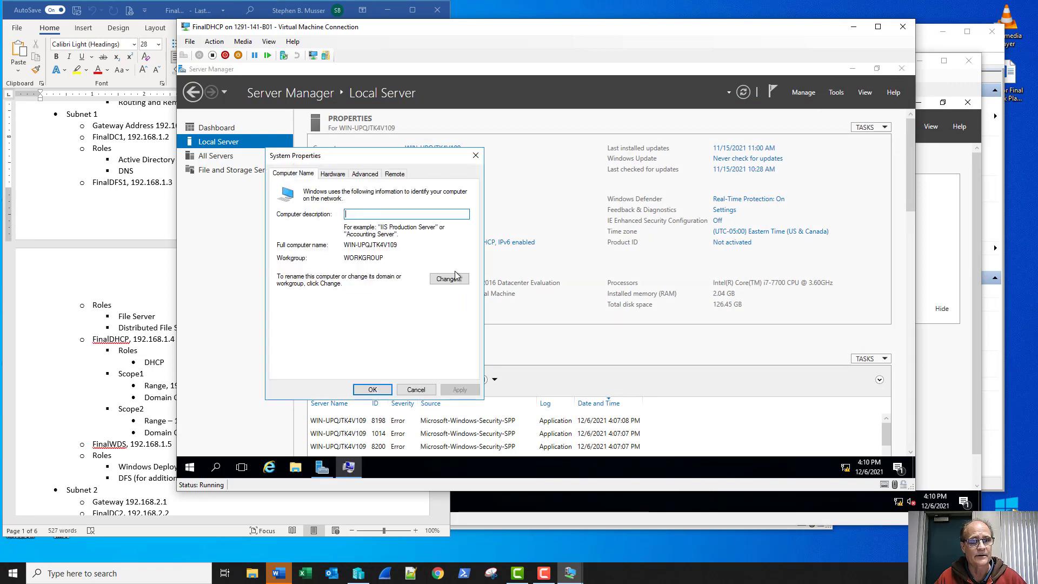
left_click(451, 279)
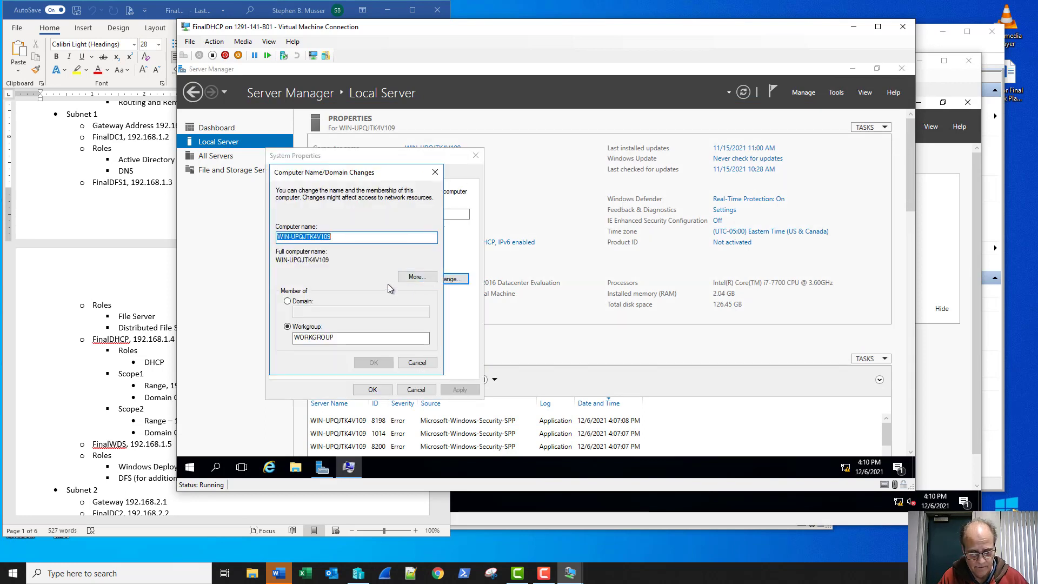
type("FinalDH")
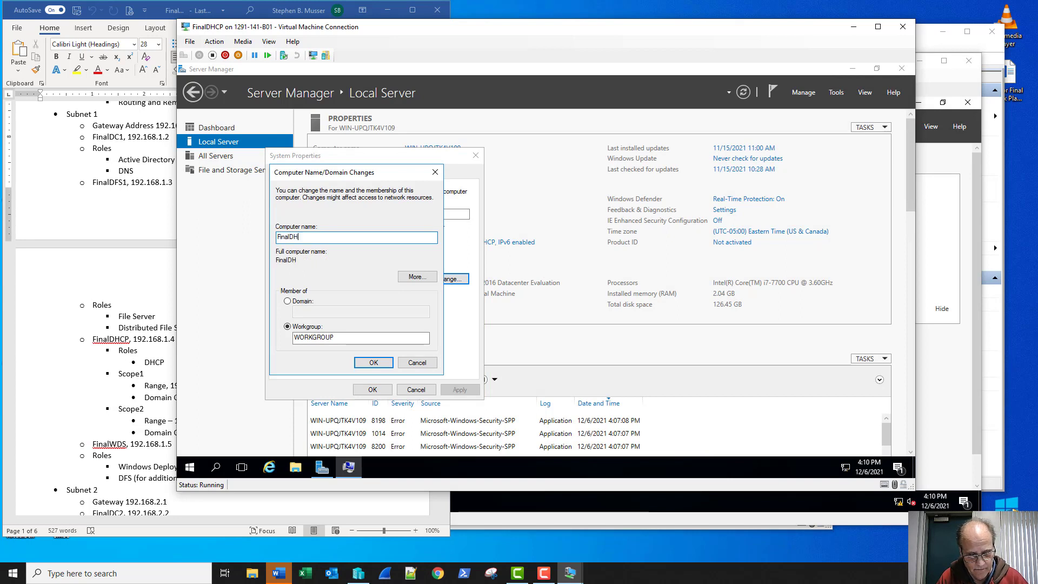
type("CP")
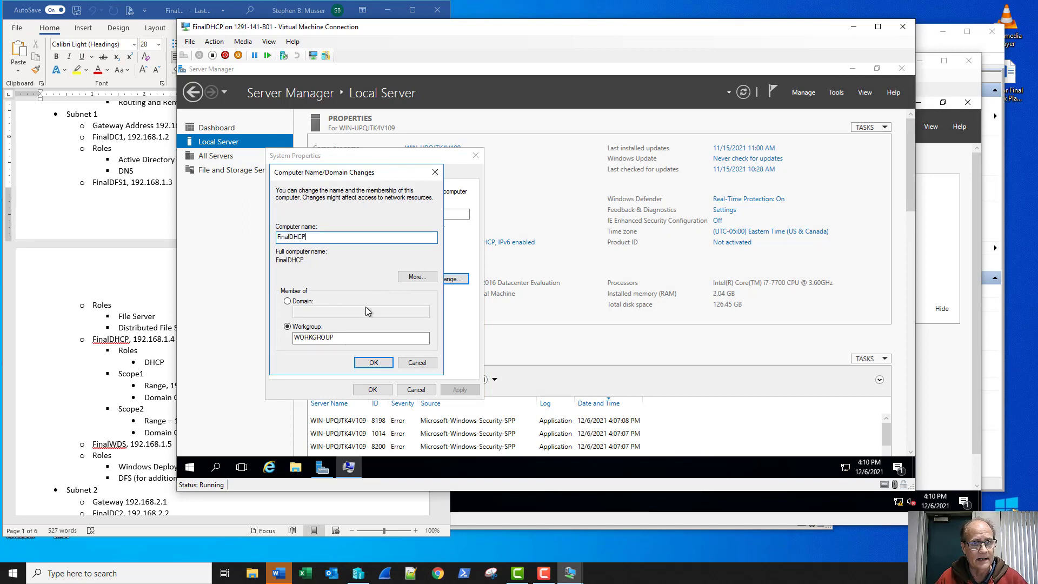
Step: Make the server a member of the project.local domain, checking the domain name in the planning document, and submit the change
left_click(300, 301)
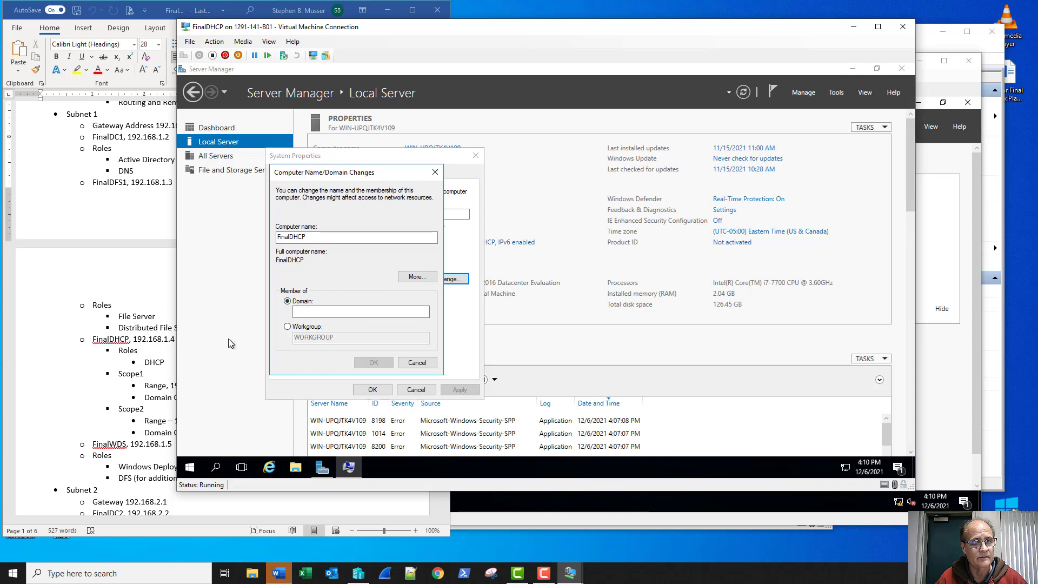
scroll(117, 146, "up", 7)
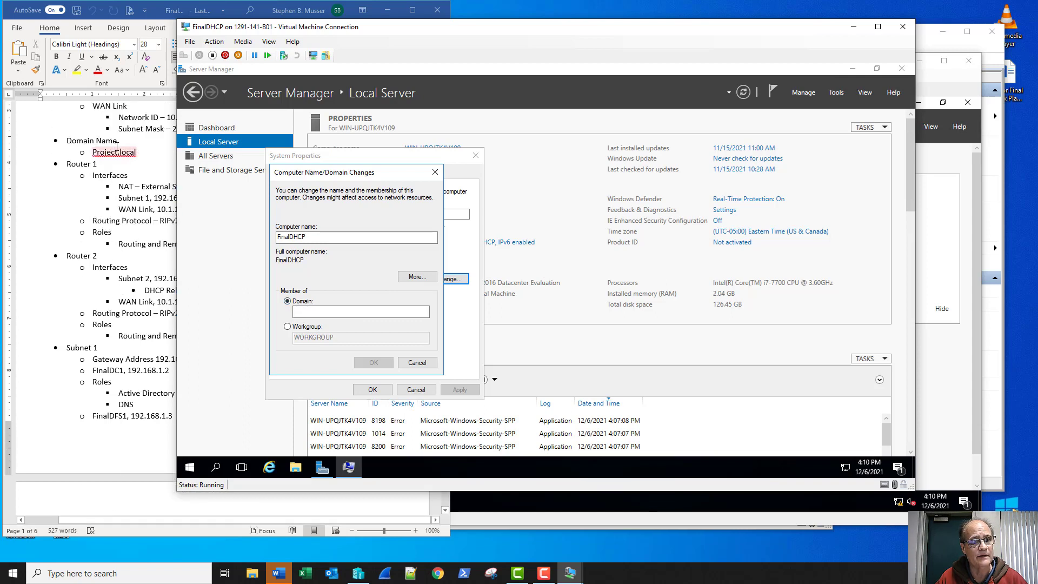
left_click(322, 311)
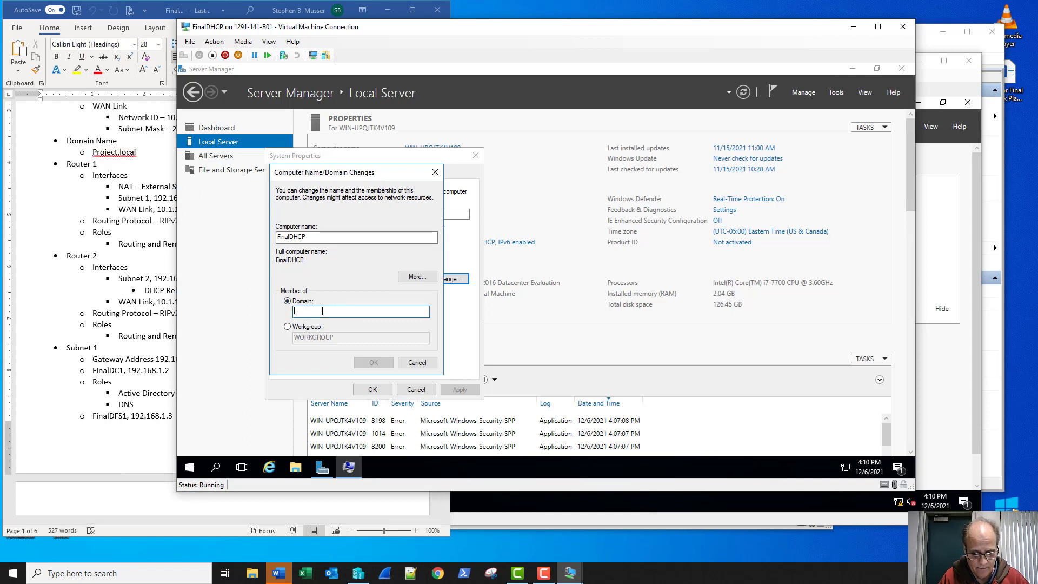
type("projec")
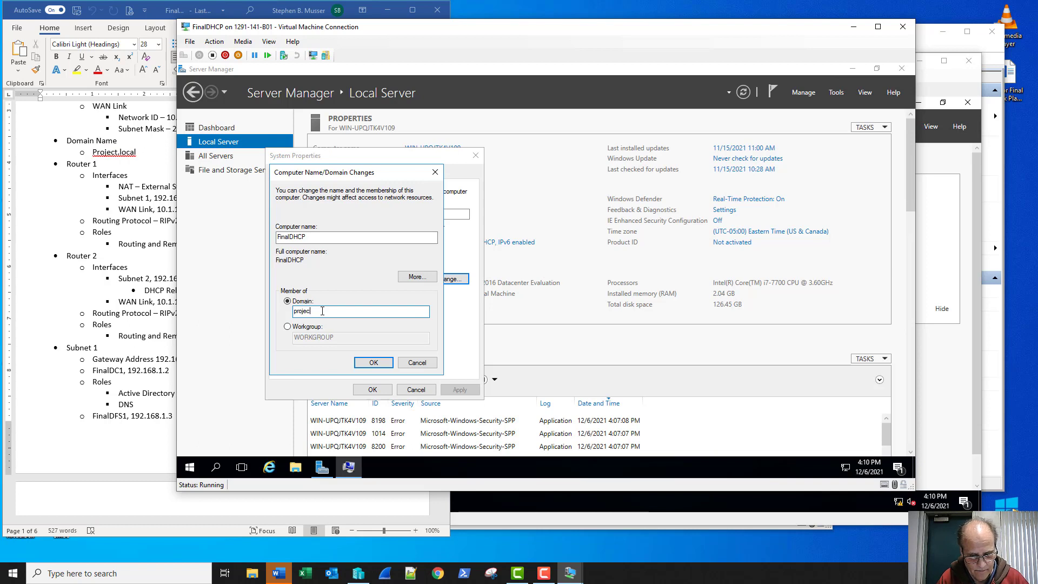
type("t.local")
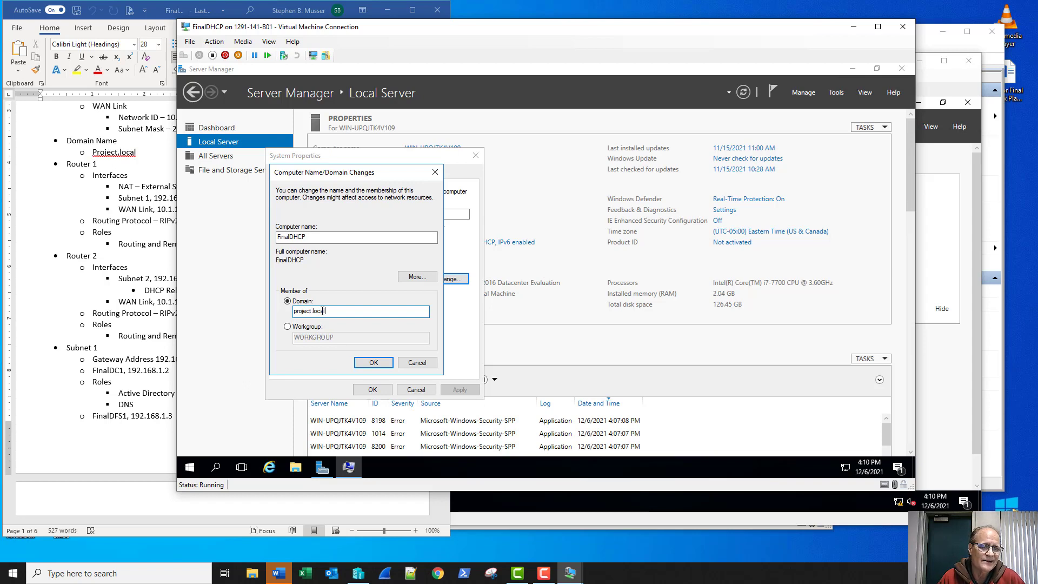
key("Return")
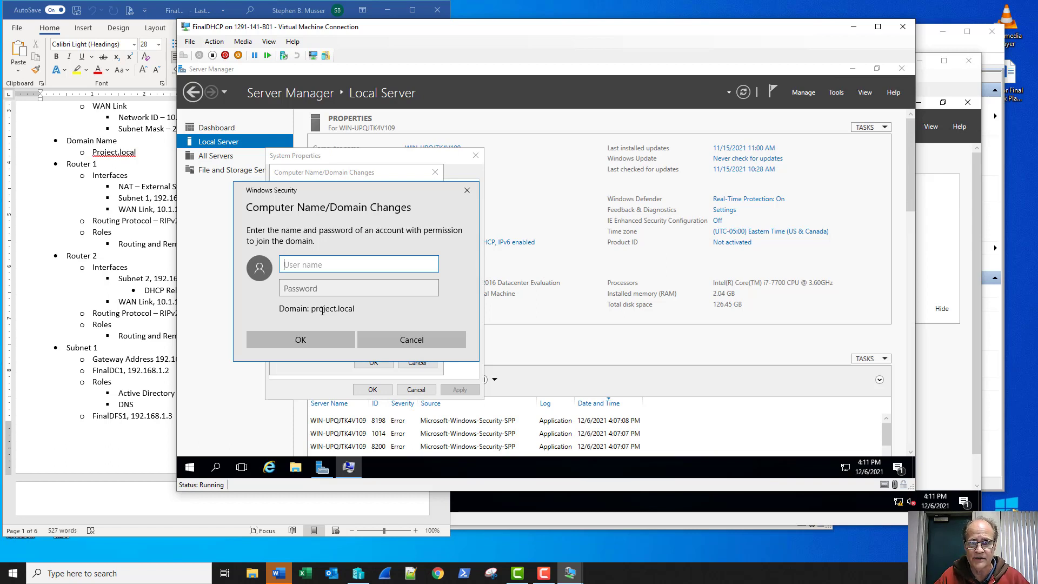
Step: Authorise the domain join with the sadmin account and its password, and acknowledge the resulting messages
type("sadmin")
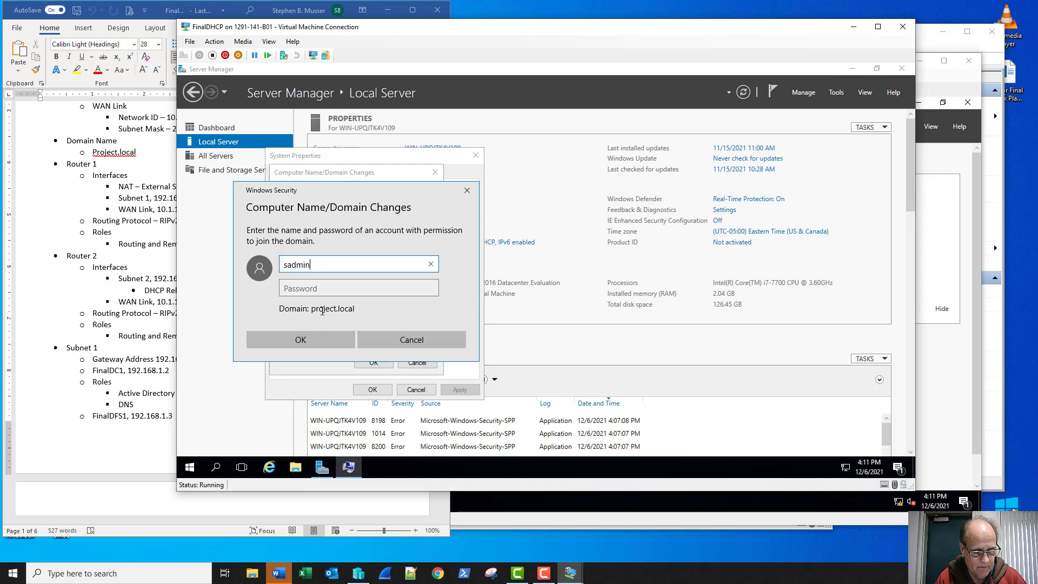
key("Tab")
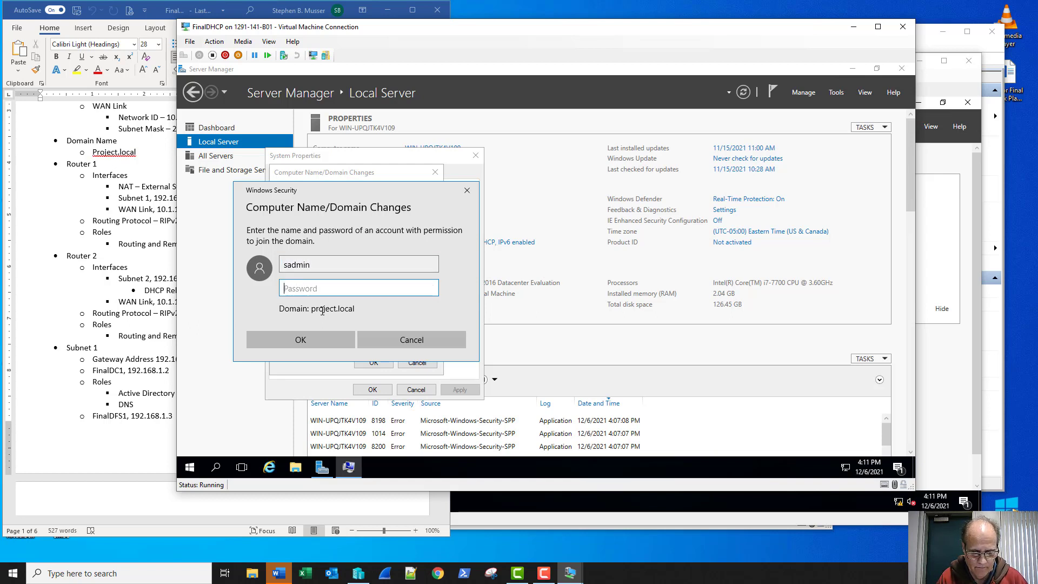
type("P@ssw0rd")
type("••")
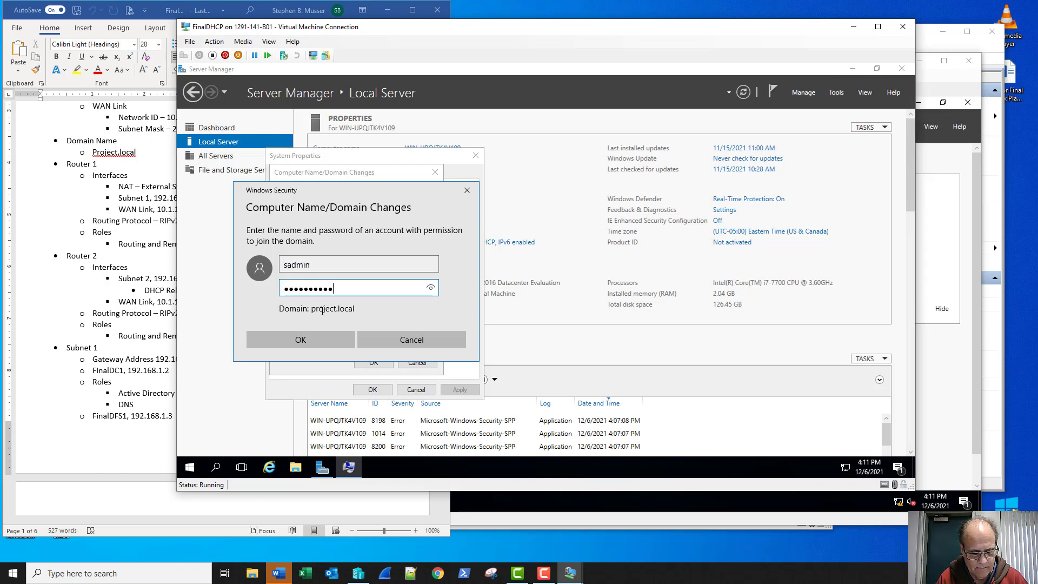
key("Return")
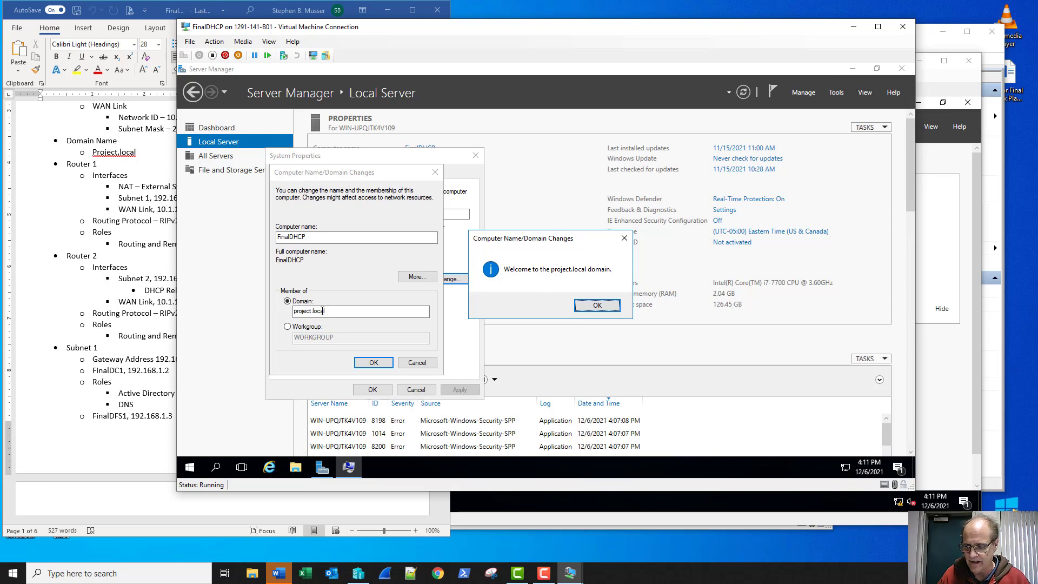
key("Return")
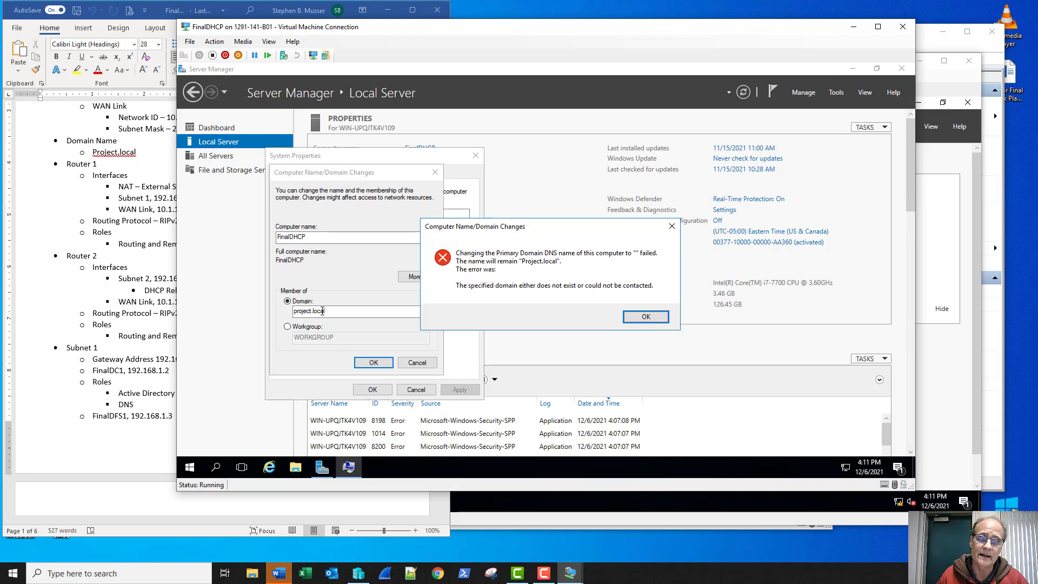
key("Return")
Step: Close the system properties, restart FinalDHCP to apply the changes, and reconnect to its session
key("Return")
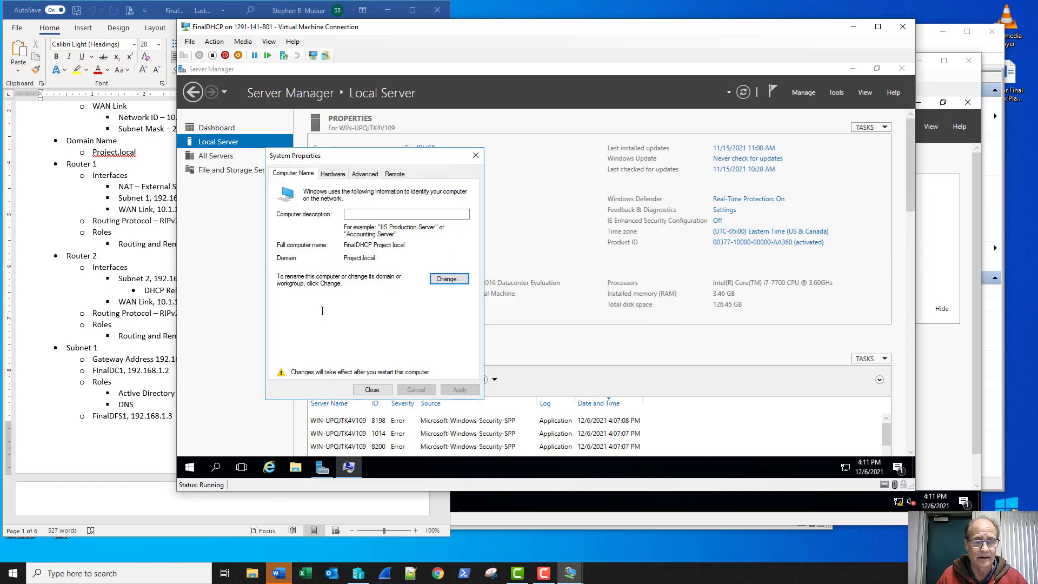
key("Tab")
key("Return")
key("Return")
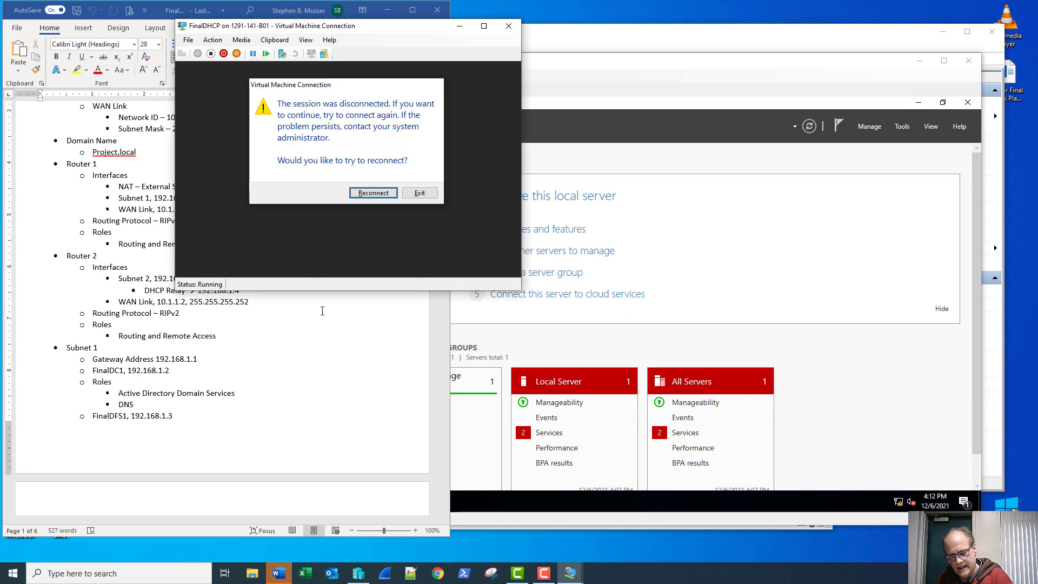
key("Return")
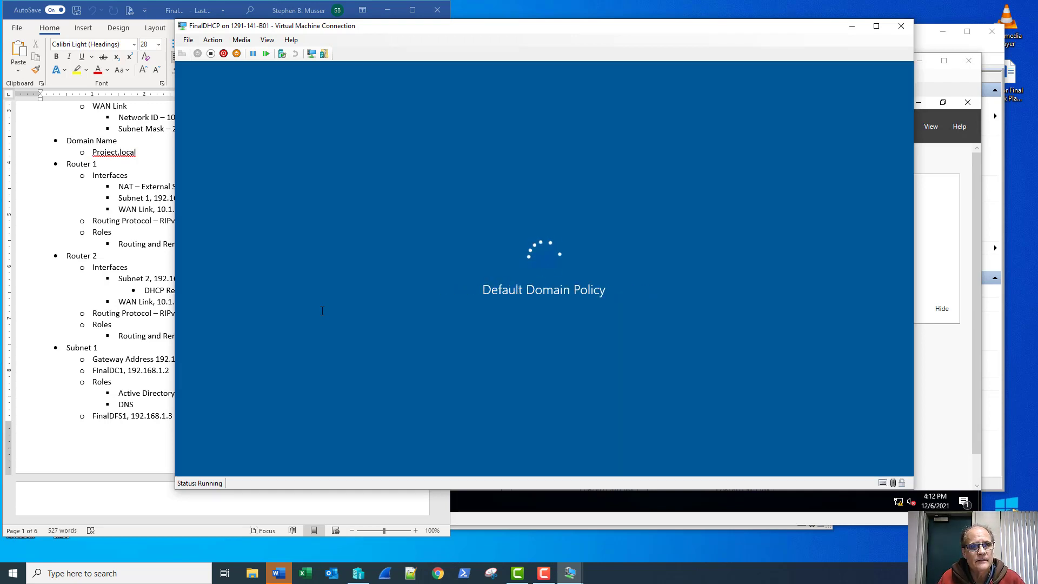
Step: Put the FinalDFS1 session away, switch to FinalDC1 and open Active Directory Users and Computers
left_click(947, 80)
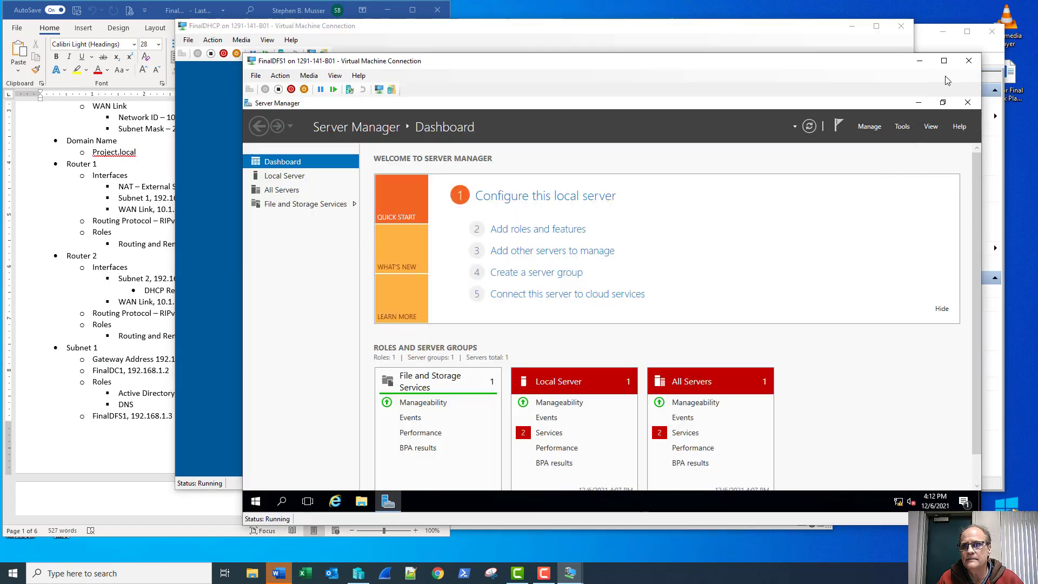
left_click(919, 60)
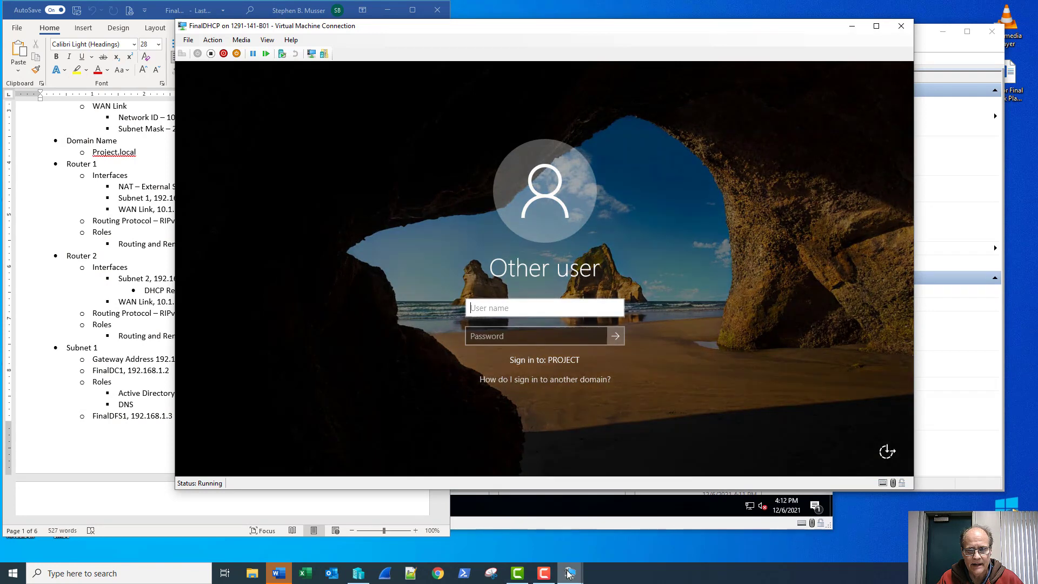
mouse_move(569, 573)
left_click(466, 527)
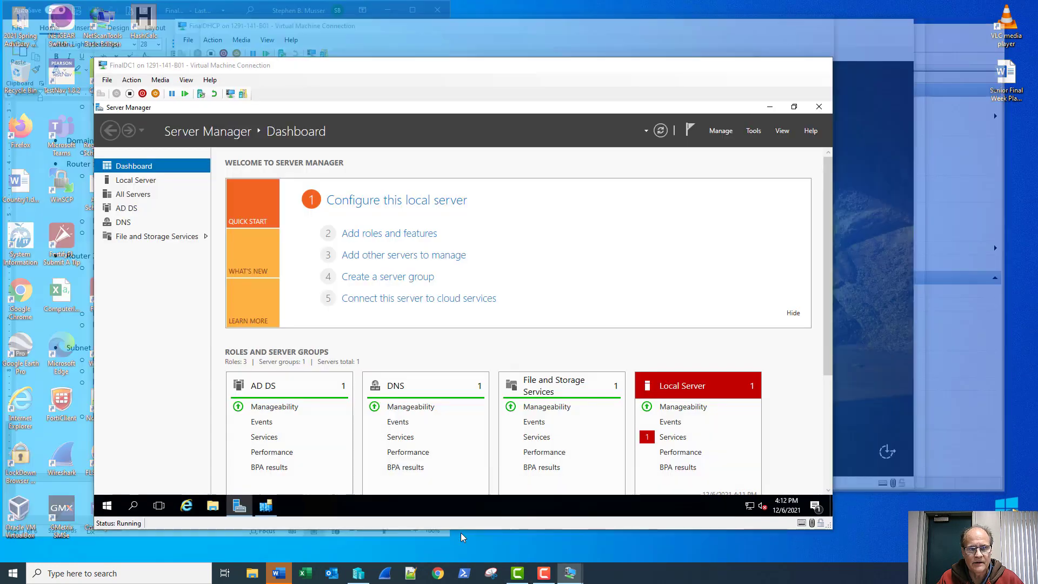
left_click(752, 132)
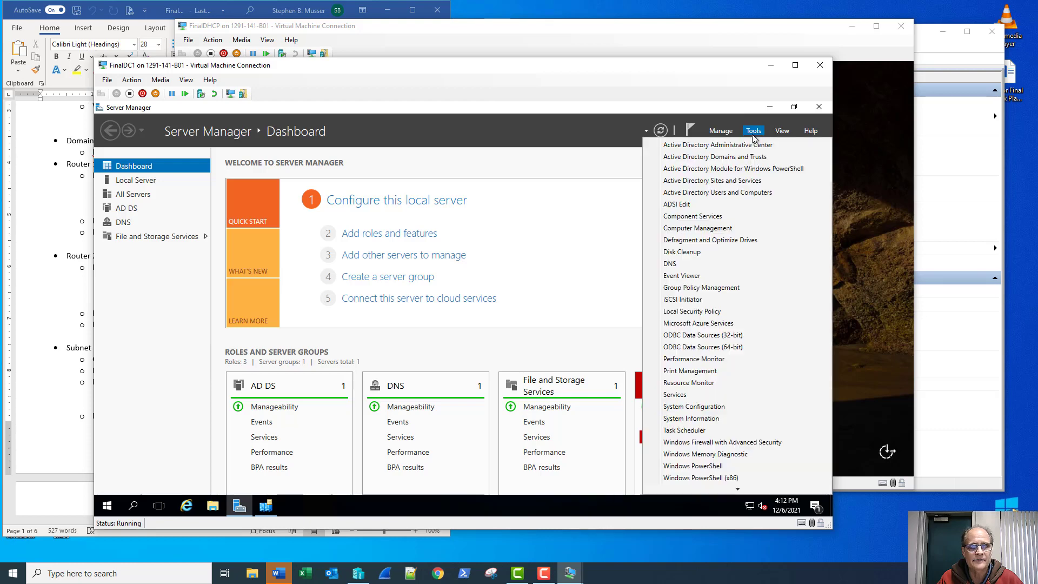
left_click(718, 195)
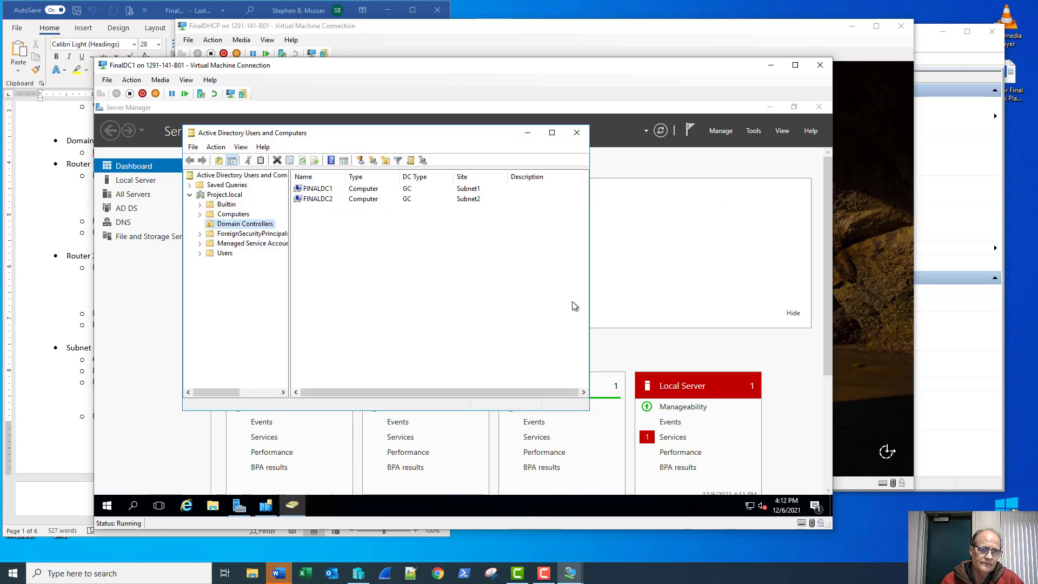
Step: Pin Active Directory Users and Computers and Active Directory Sites and Services to FinalDC1's taskbar
right_click(290, 509)
left_click(281, 467)
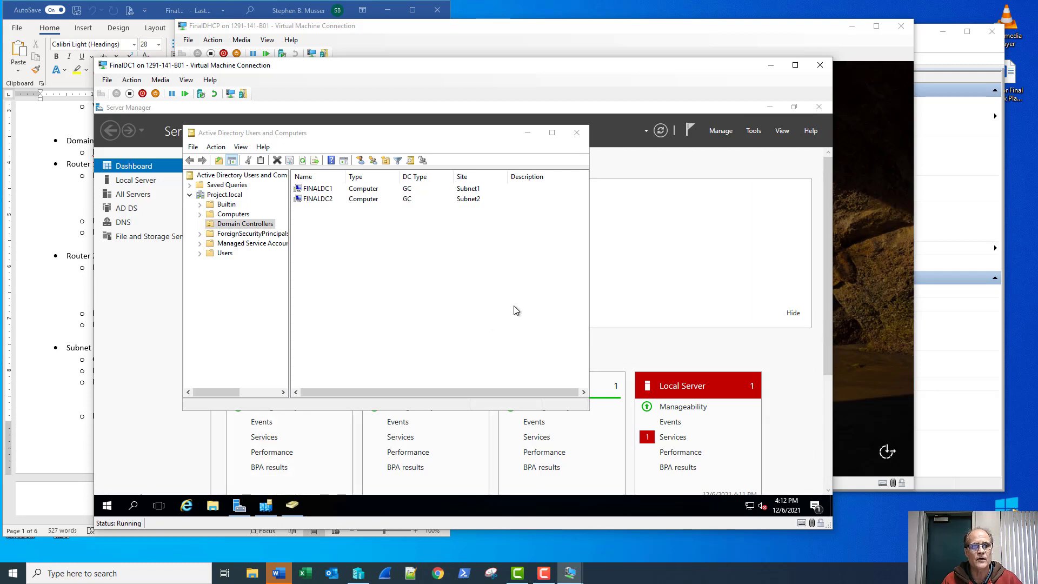
left_click_drag(265, 505, 311, 513)
right_click(294, 508)
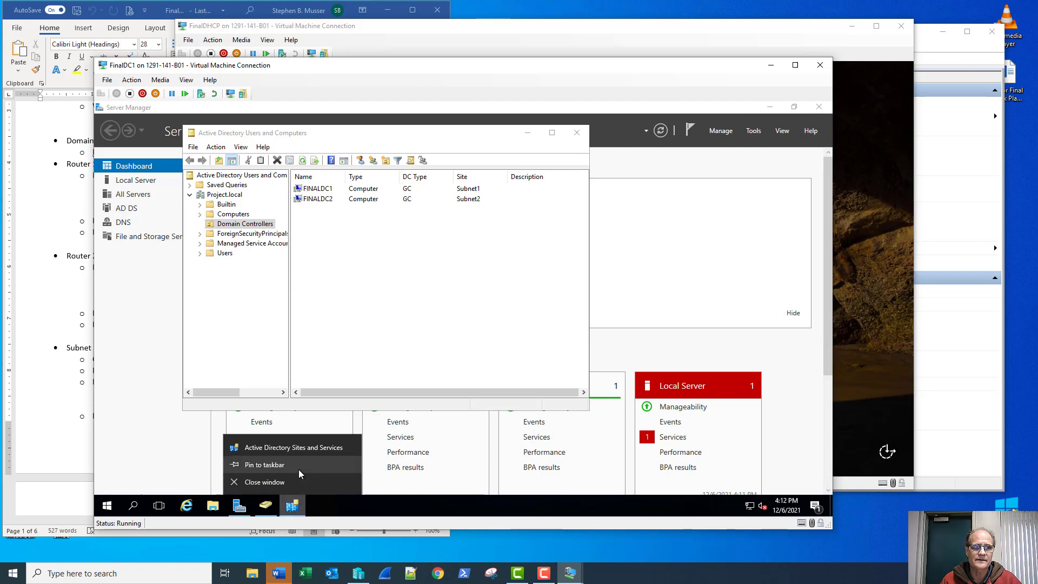
left_click(299, 469)
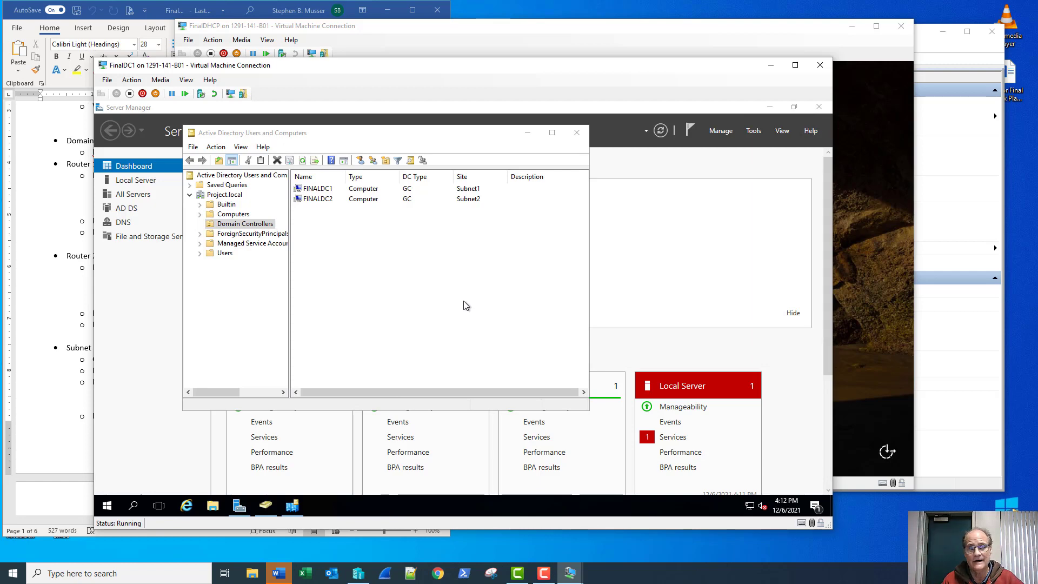
Step: Check the Computers container of Project.local for the joined server, close the console and return to the FinalDHCP session
left_click(227, 214)
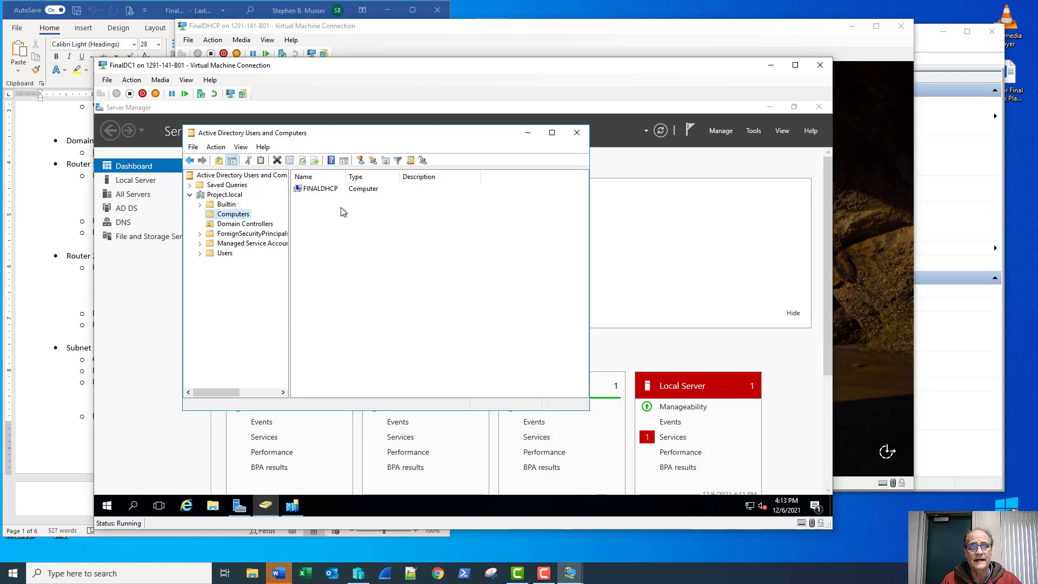
left_click(574, 135)
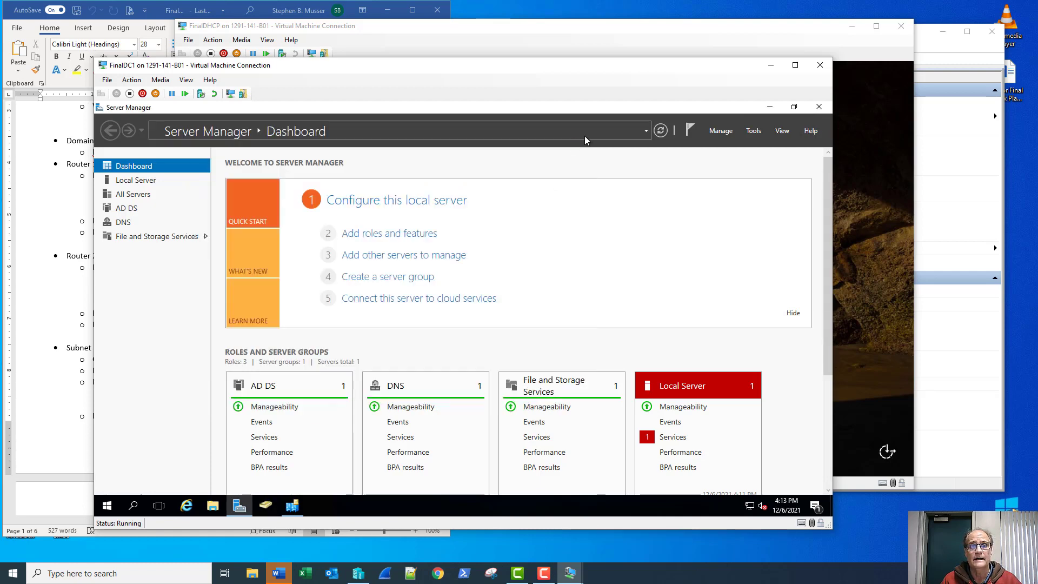
left_click(771, 65)
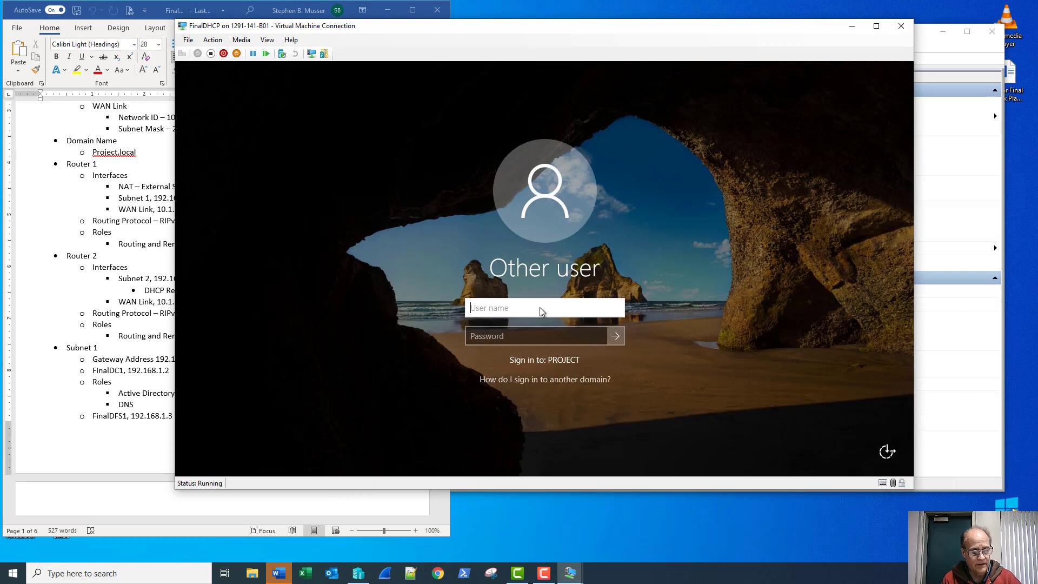
Step: Sign in to FinalDHCP on the PROJECT domain as sadmin with the account password
type("sadmin")
key("Tab")
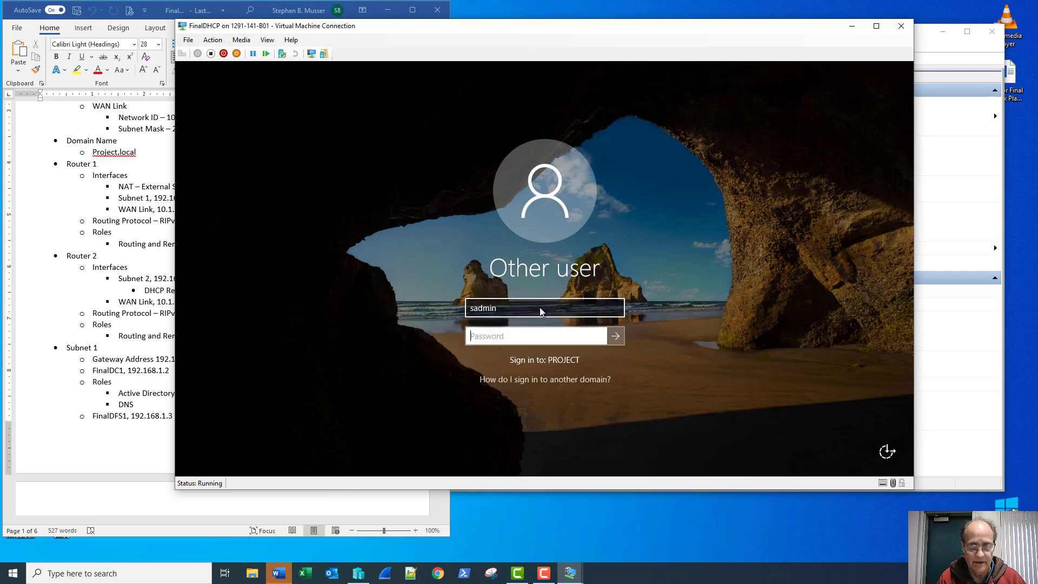
type("•••••••")
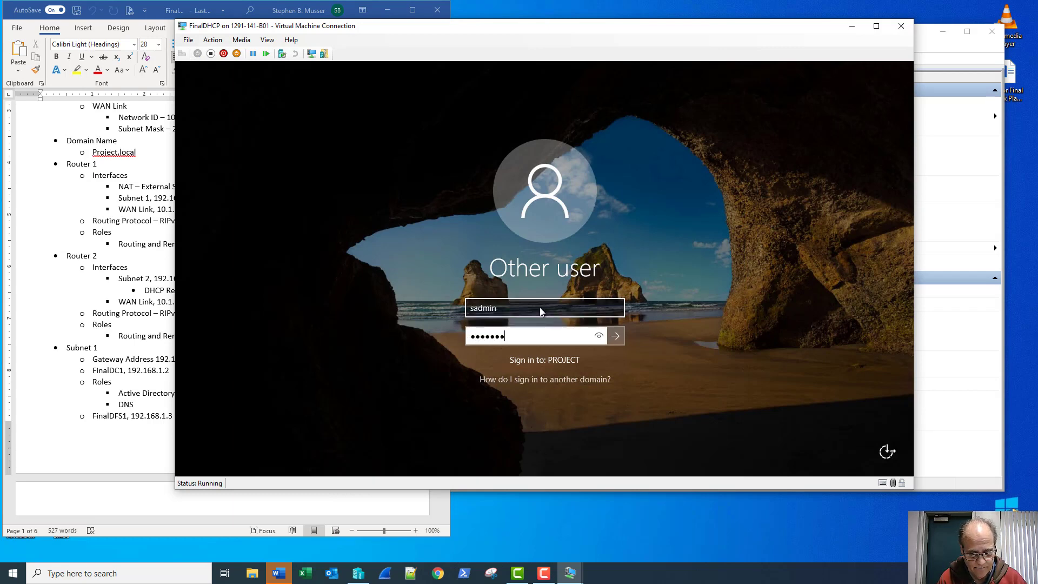
type("••••")
key("Return")
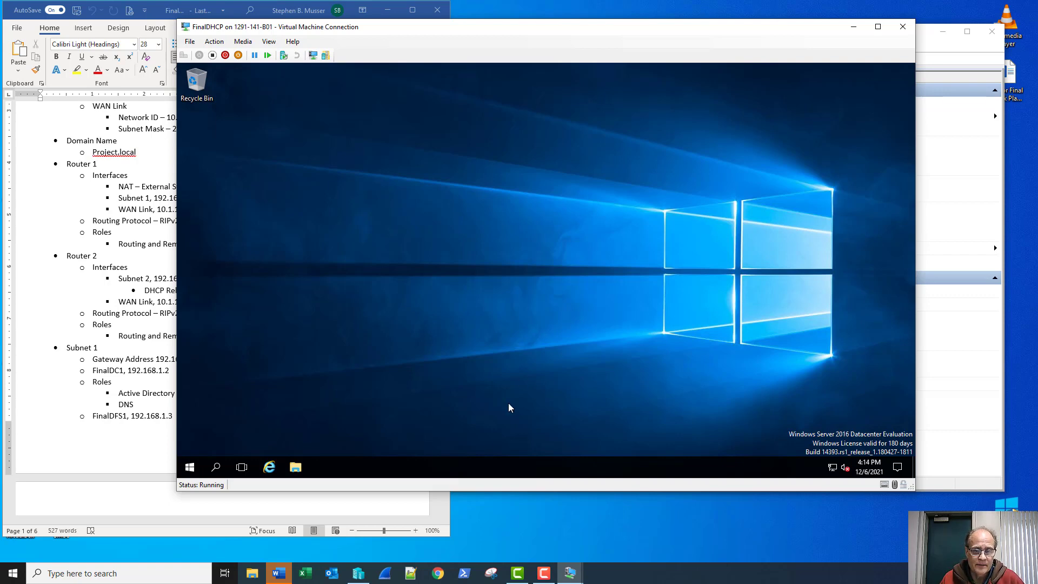
Step: Check the FinalDHCP virtual machine's status in Hyper-V Manager and return to its session
left_click(361, 572)
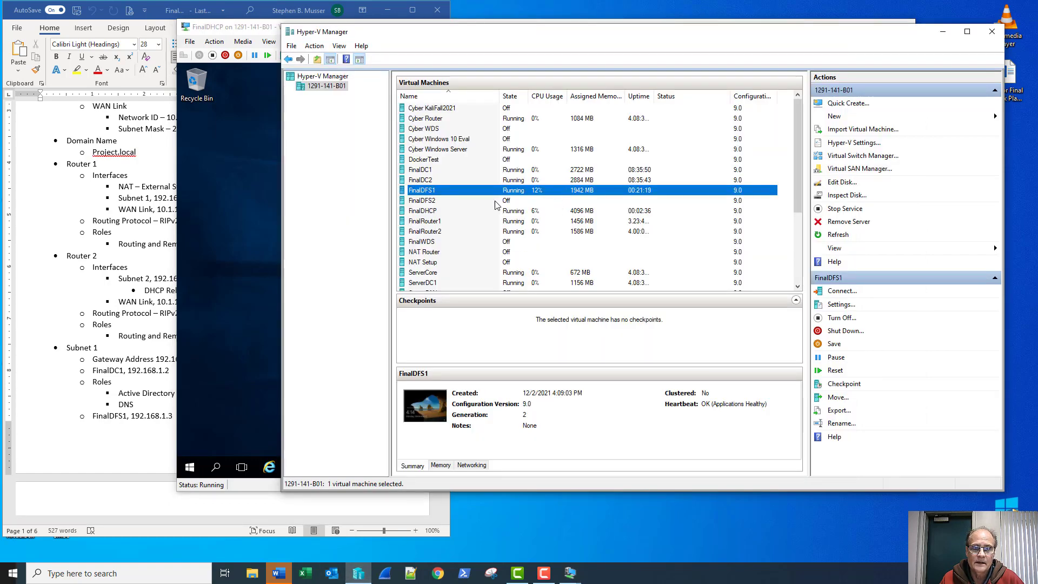
left_click(432, 212)
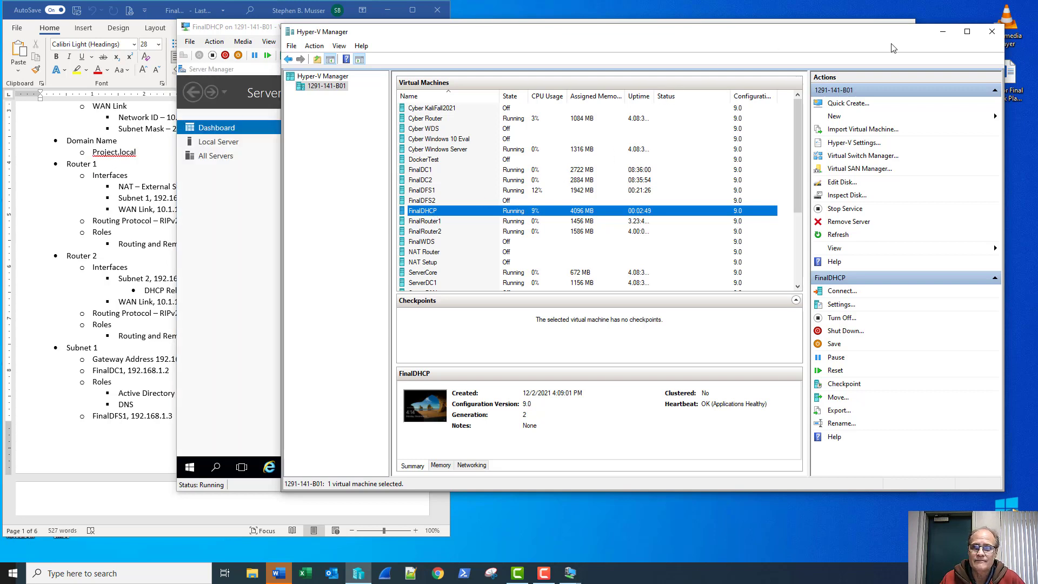
left_click(942, 33)
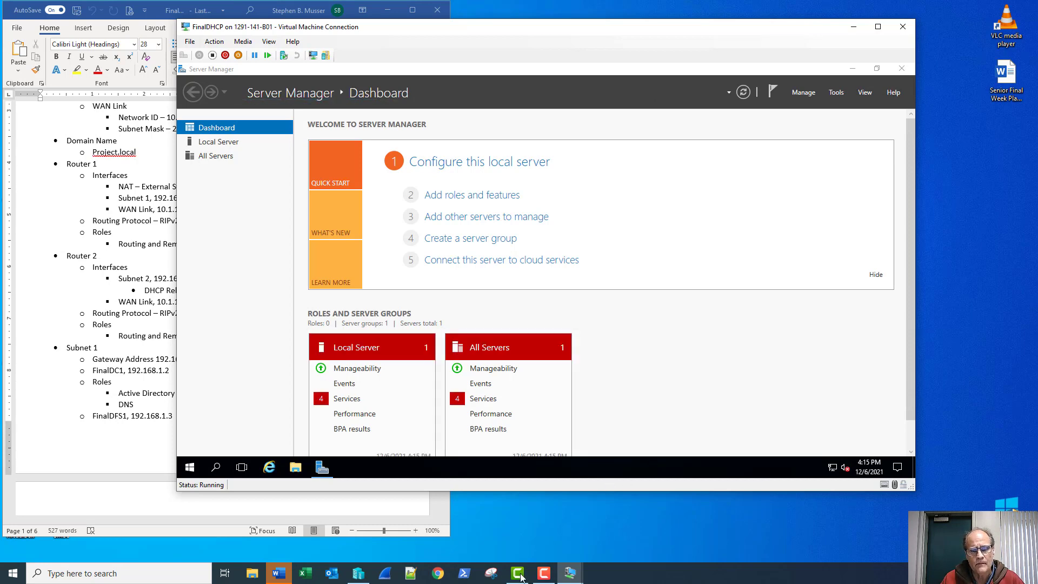
left_click(359, 575)
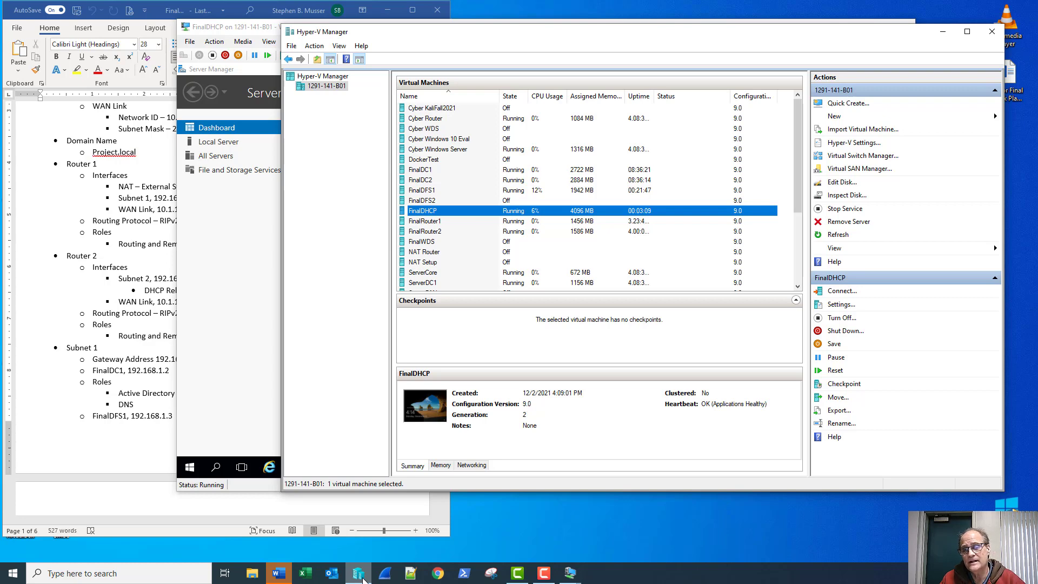
left_click(358, 574)
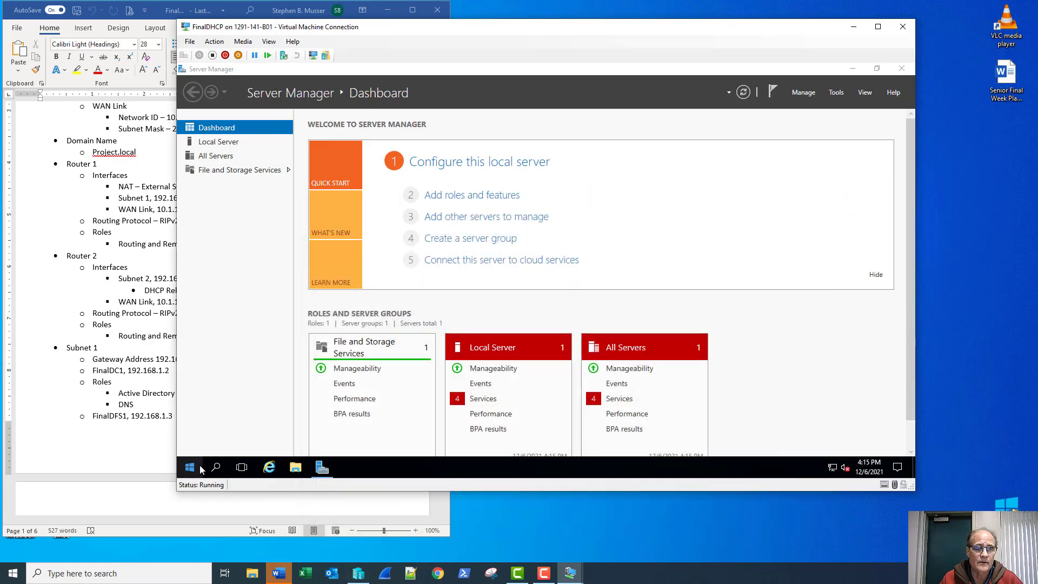
Step: Shut down FinalDHCP with the reason Operating System: Reconfiguration (Planned), exit its connection and switch to Hyper-V Manager
right_click(201, 468)
mouse_move(277, 435)
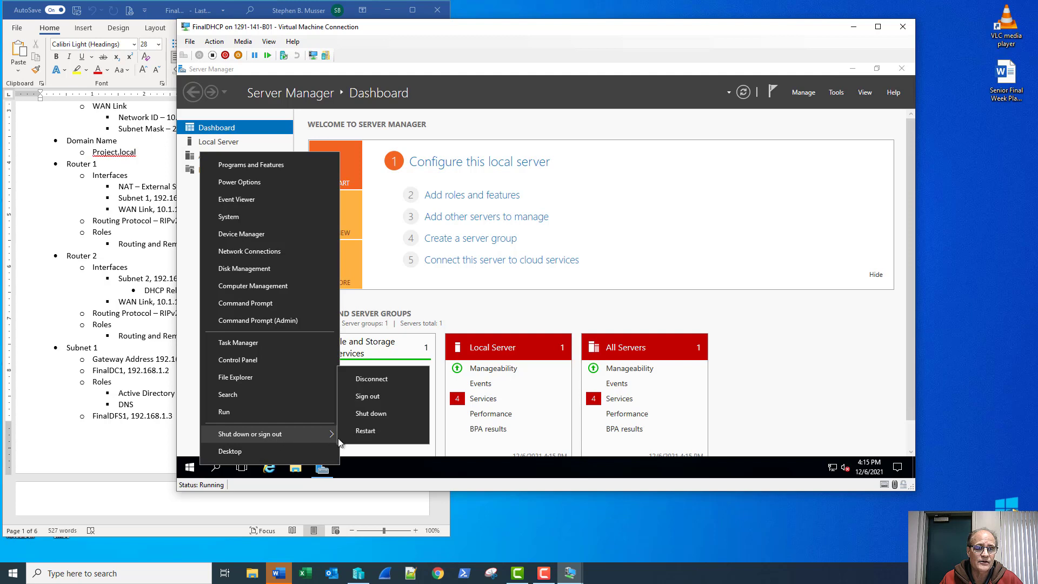
left_click(368, 412)
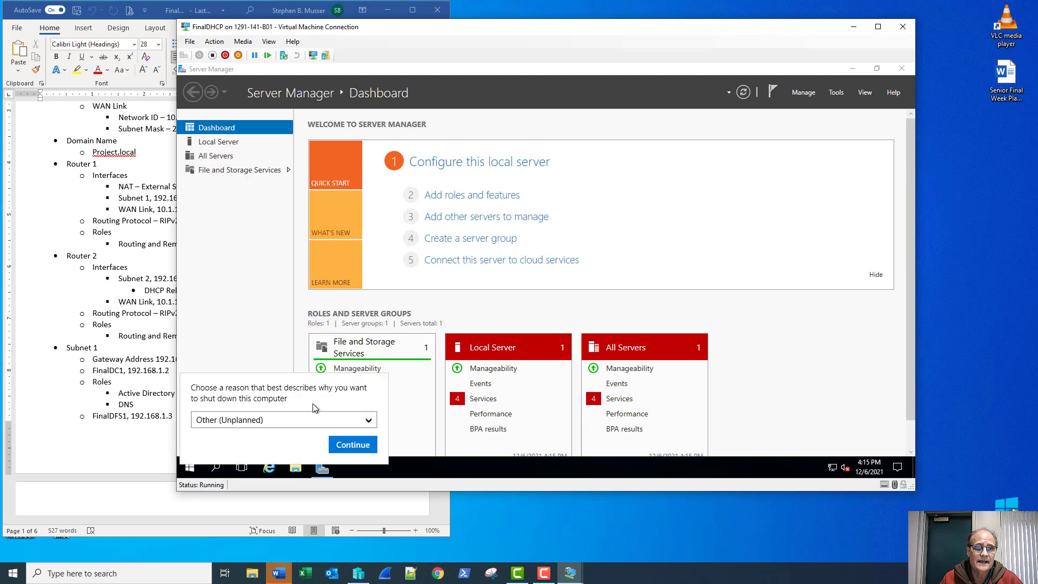
left_click(268, 420)
scroll(284, 423, "down", 3)
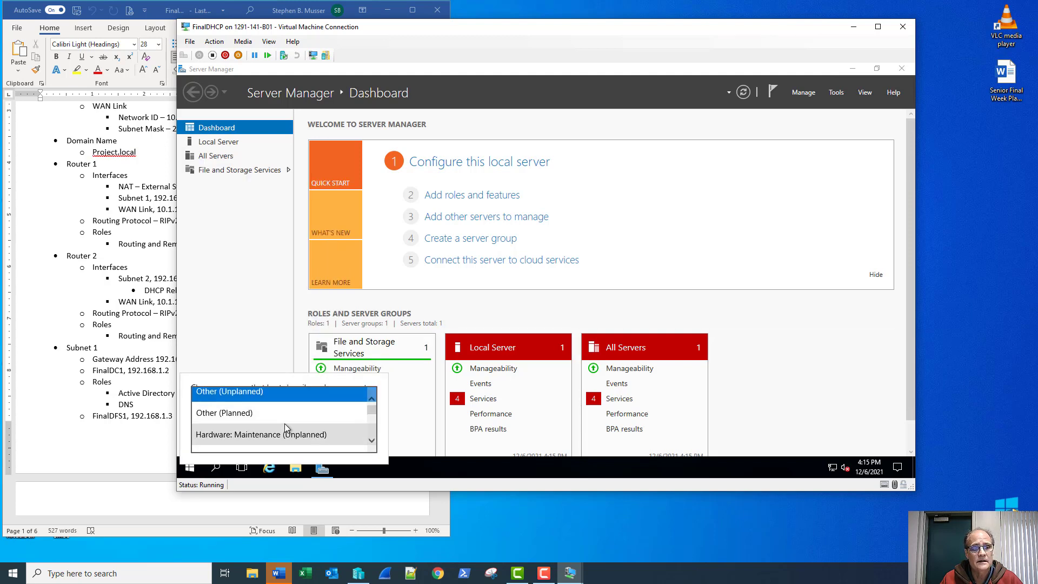
scroll(293, 428, "down", 3)
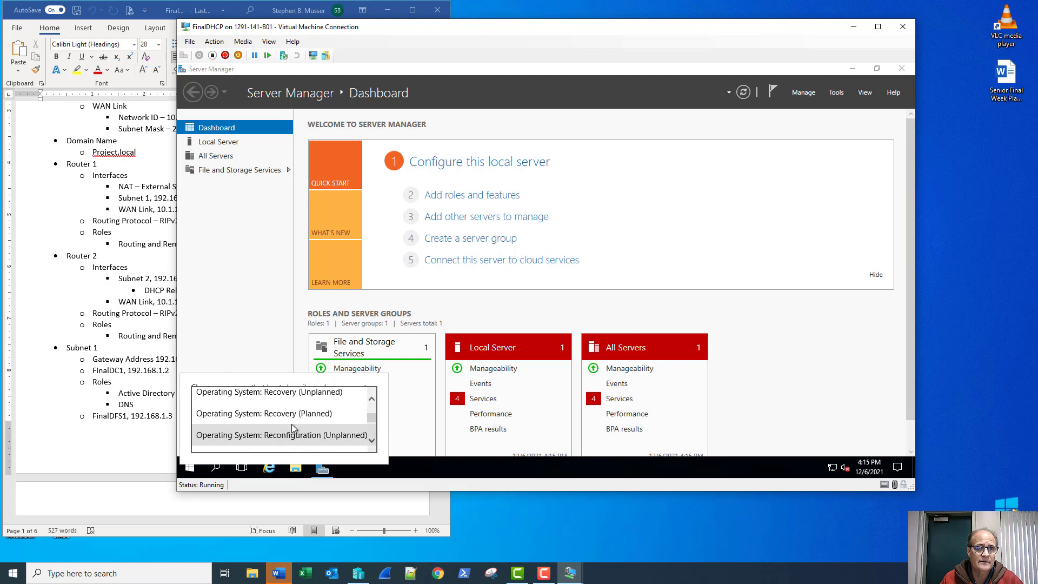
scroll(291, 425, "down", 1)
left_click(287, 443)
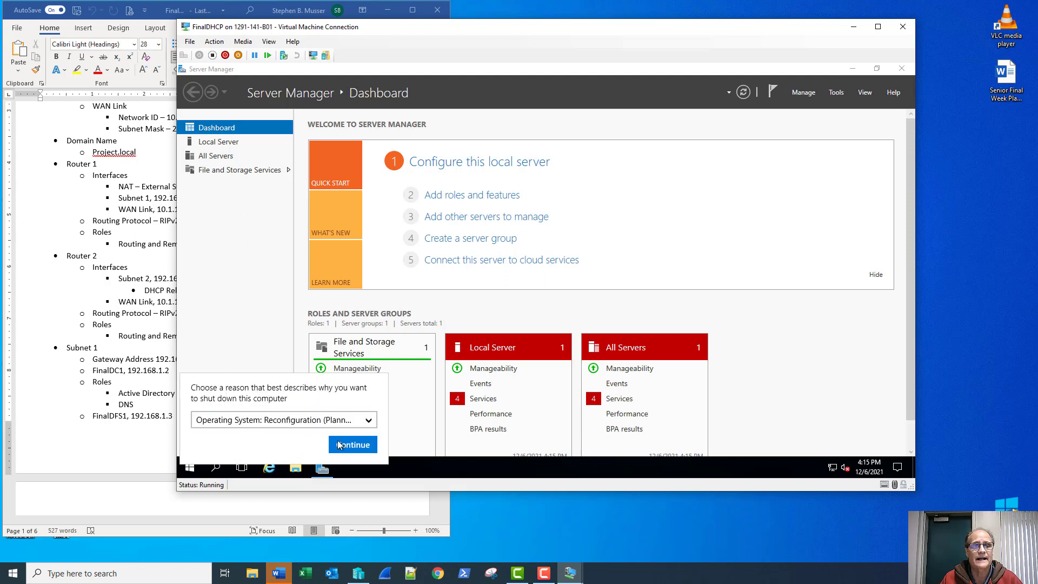
left_click(354, 444)
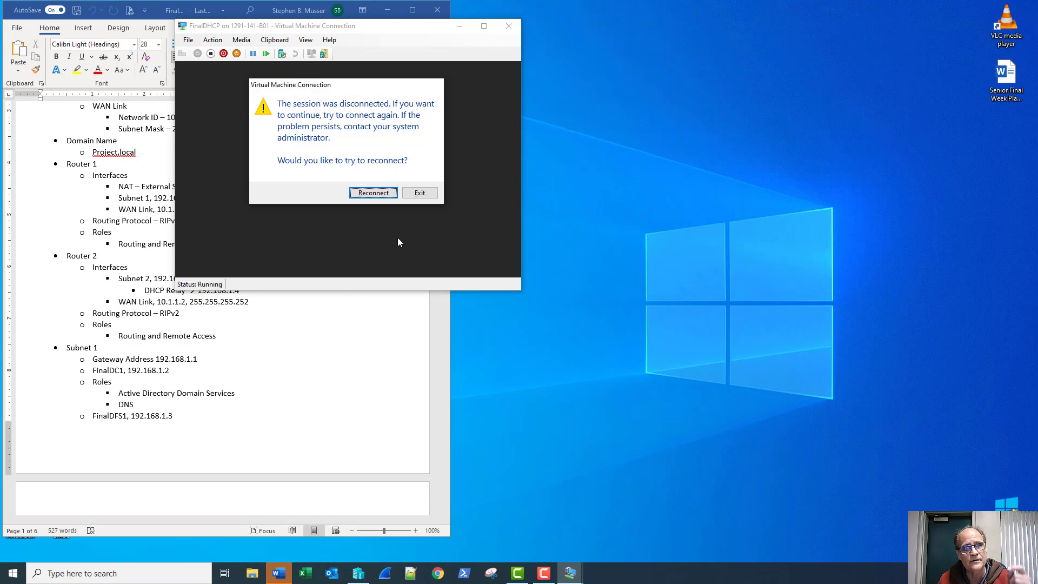
left_click(419, 193)
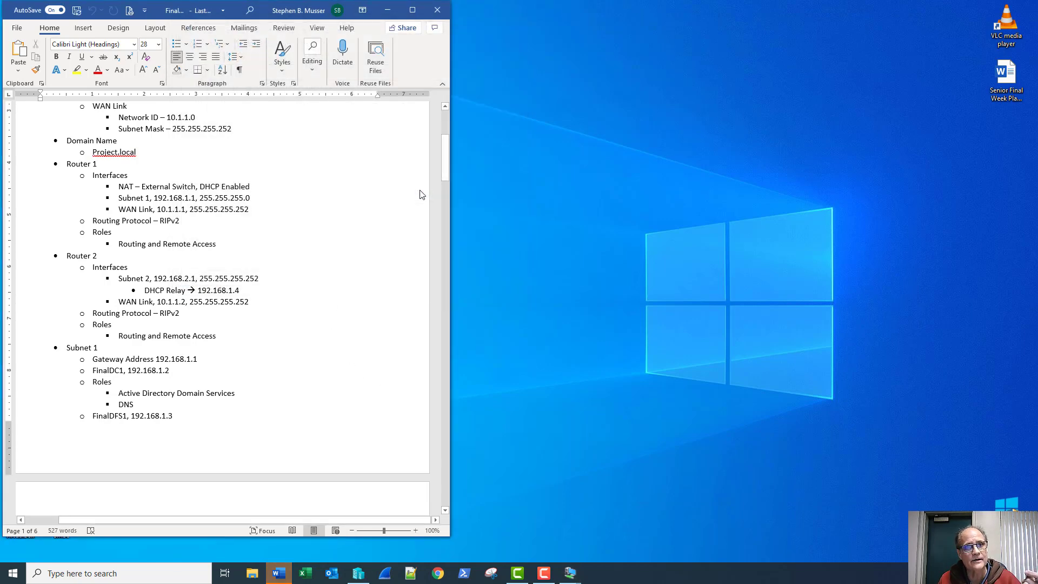
left_click(358, 572)
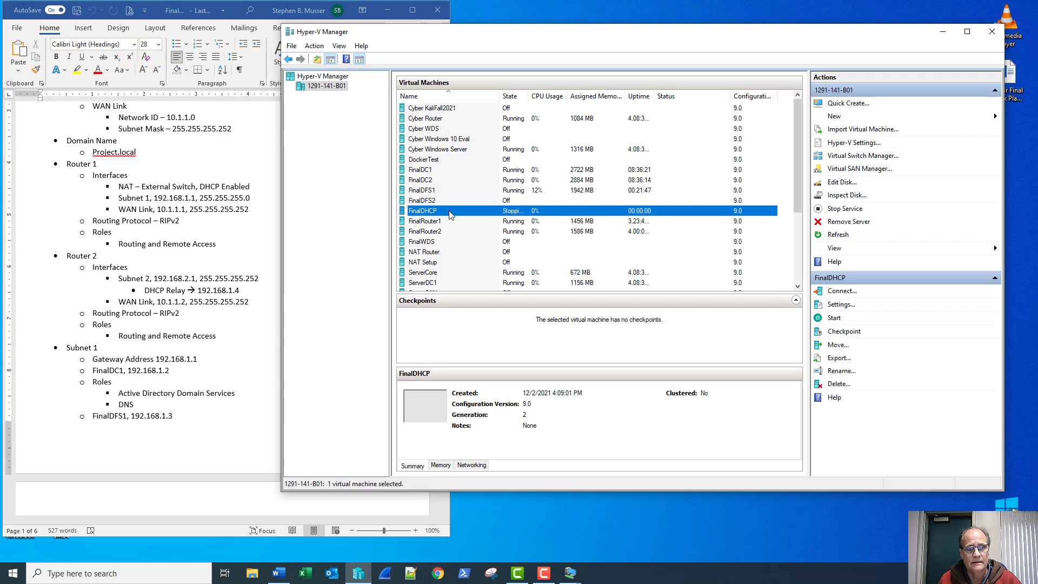
Step: Start the FinalDHCP virtual machine, minimize Hyper-V Manager and connect to the session at 1366 by 768 pixels
double_click(449, 211)
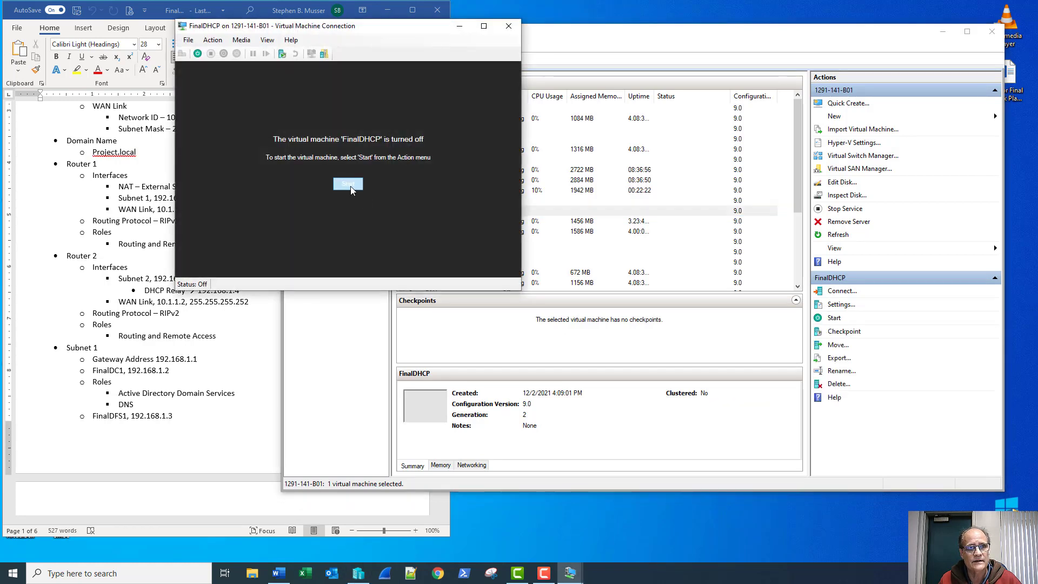
left_click(346, 183)
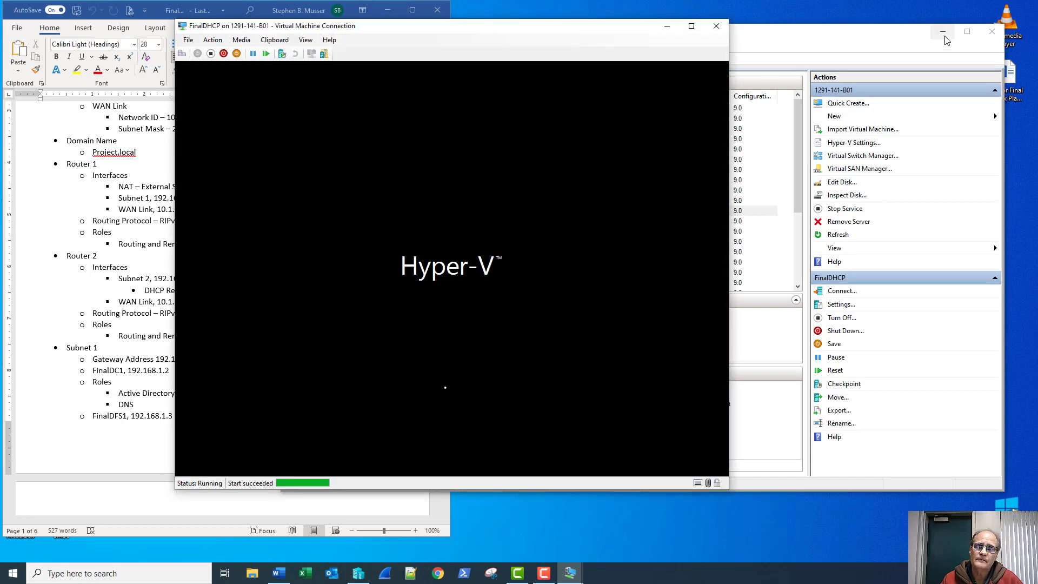
left_click(942, 31)
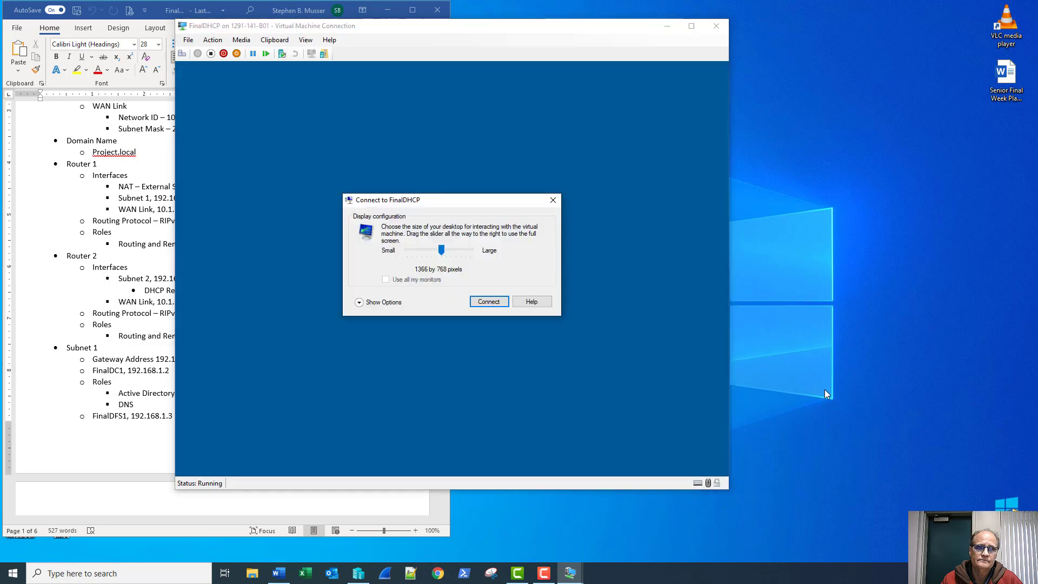
left_click(482, 301)
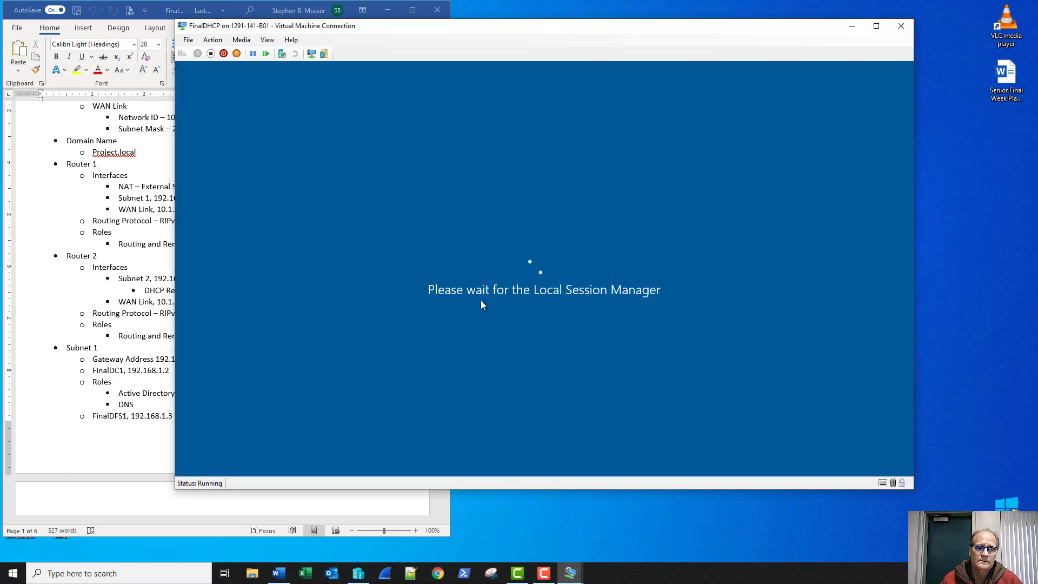
Step: Sign in to FinalDHCP on the PROJECT domain as sadmin, entering the account password
type("sadmin")
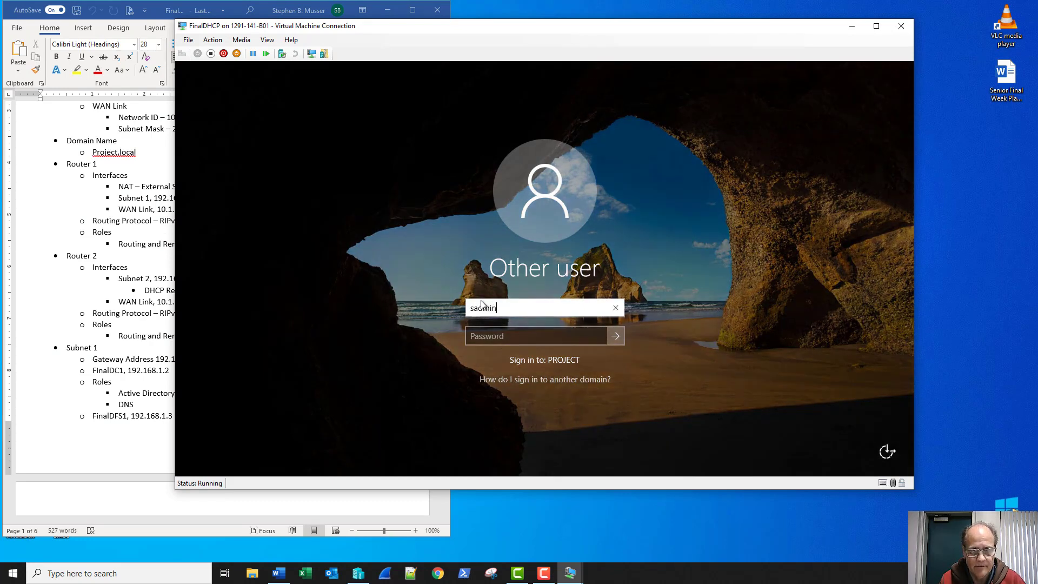
key("Tab")
type("••••••••••")
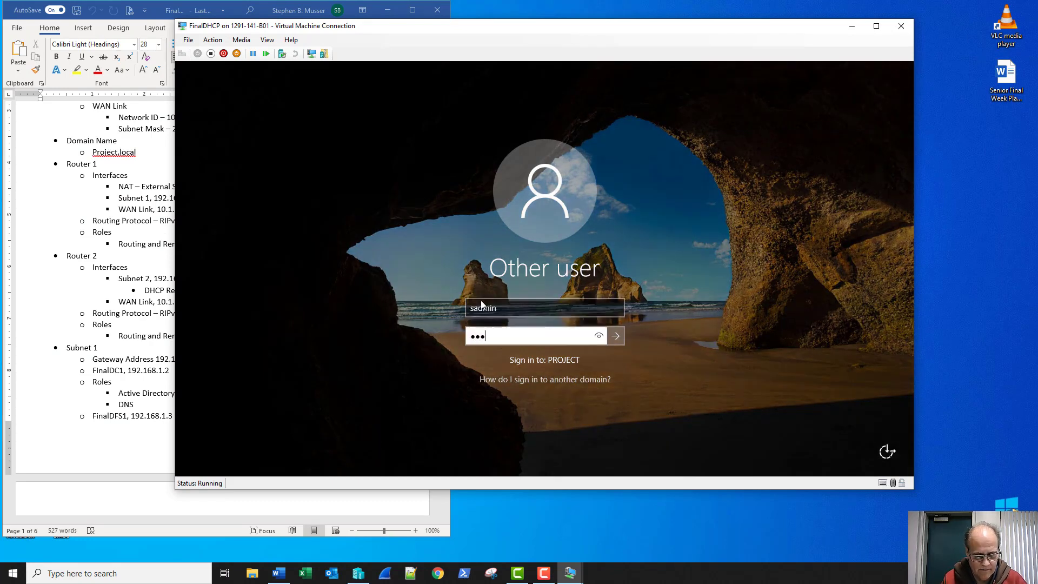
key("Return")
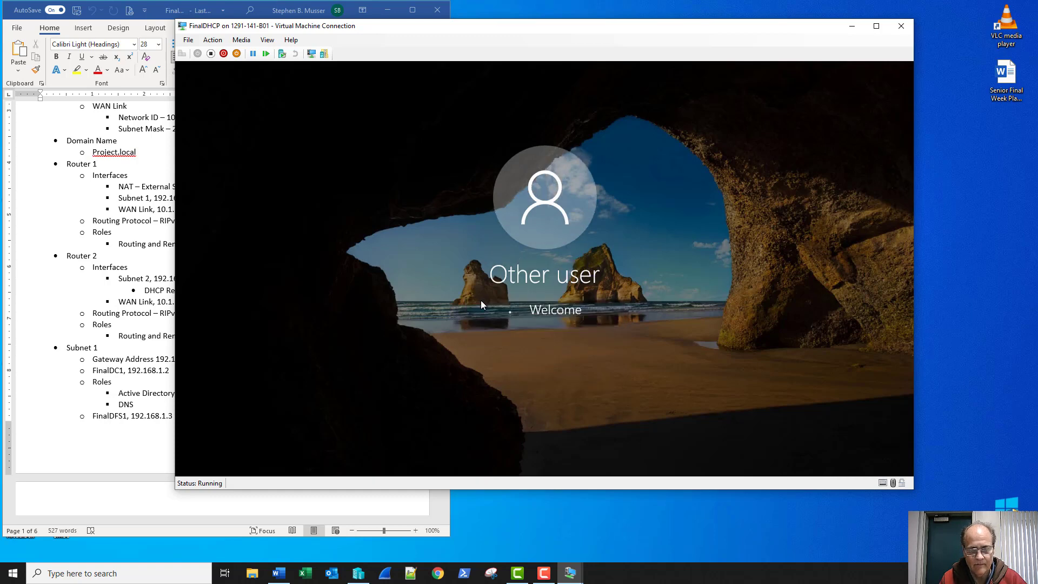
Step: Examine FinalDHCP's status and memory usage in Hyper-V Manager and return to its session
left_click(359, 574)
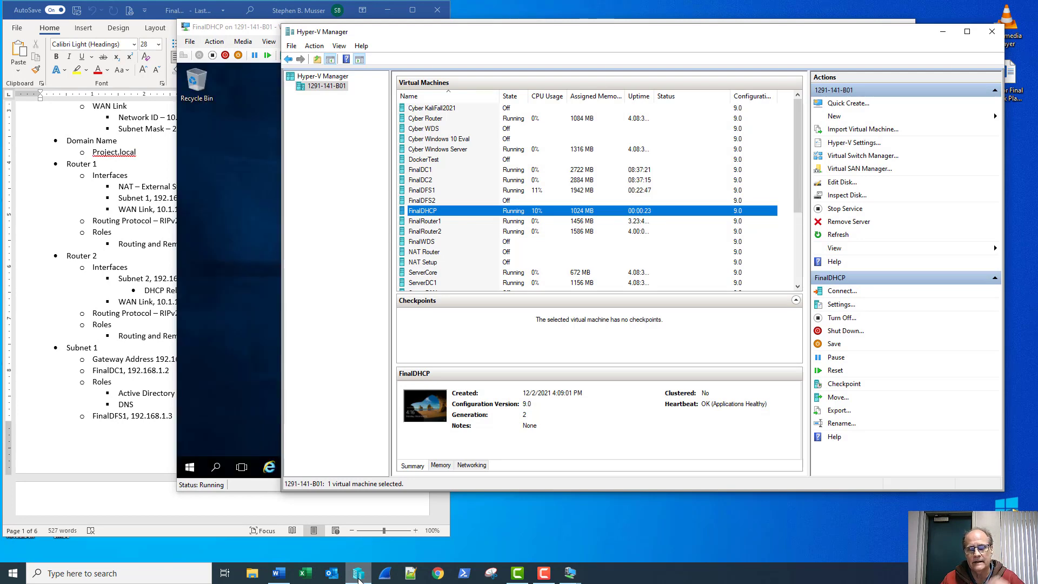
left_click(359, 574)
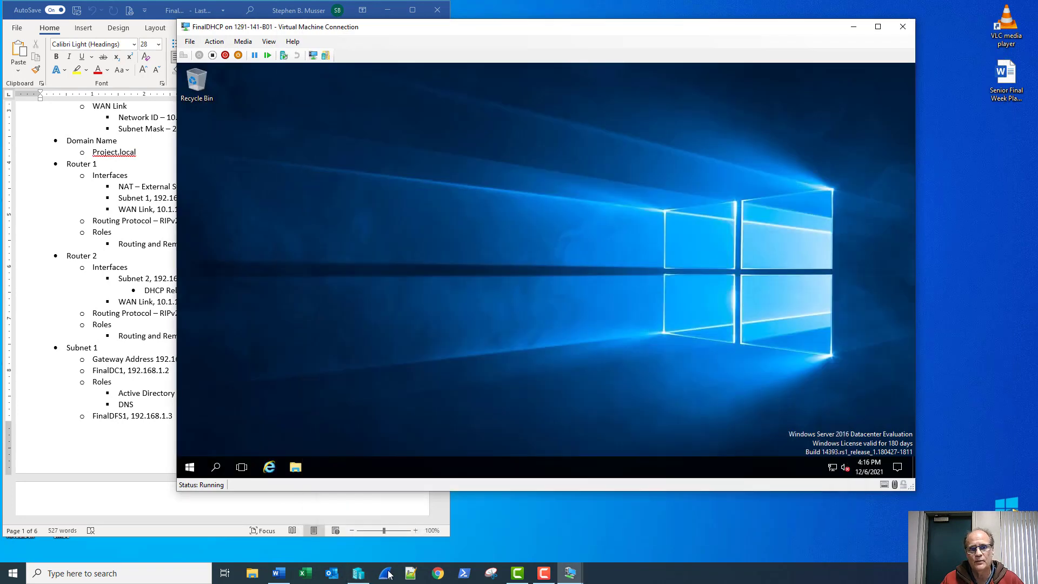
left_click(357, 574)
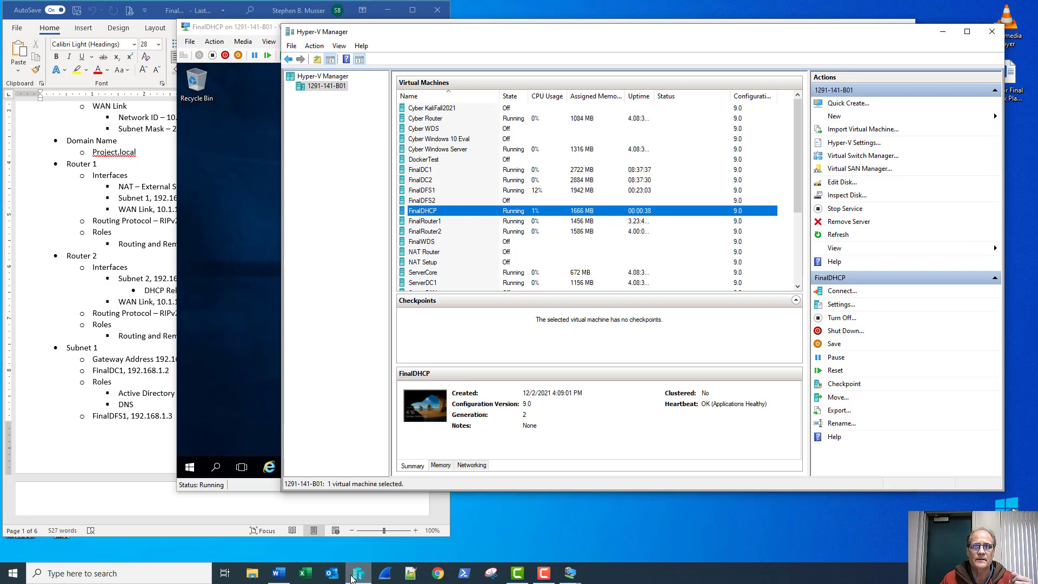
left_click(441, 466)
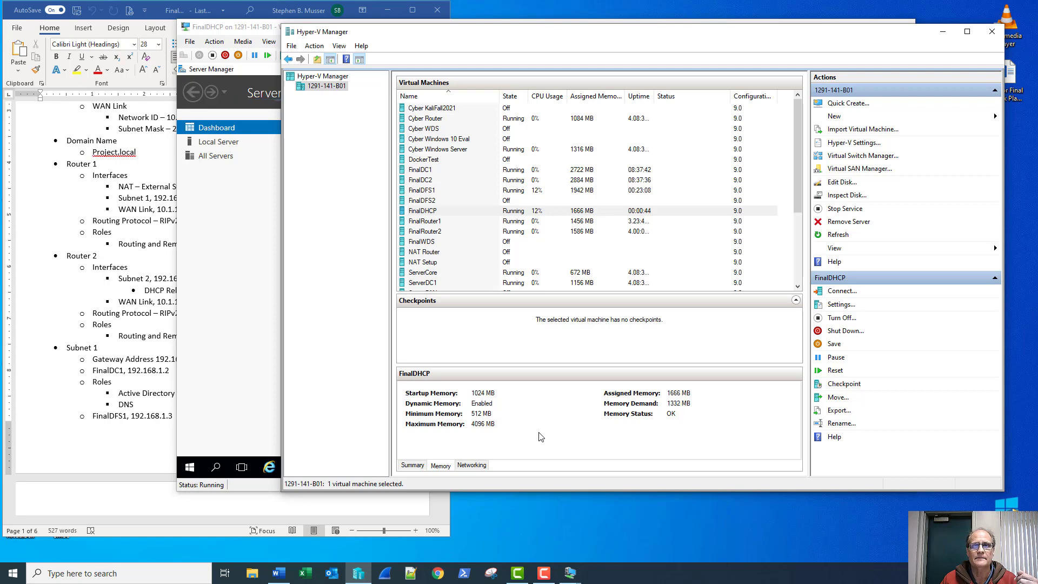
left_click(209, 268)
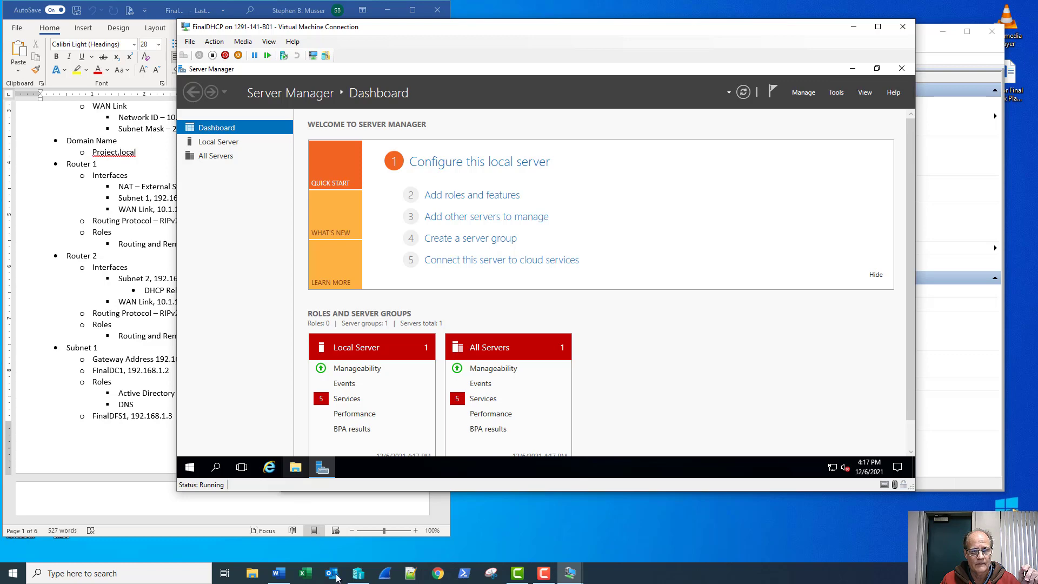
left_click(354, 579)
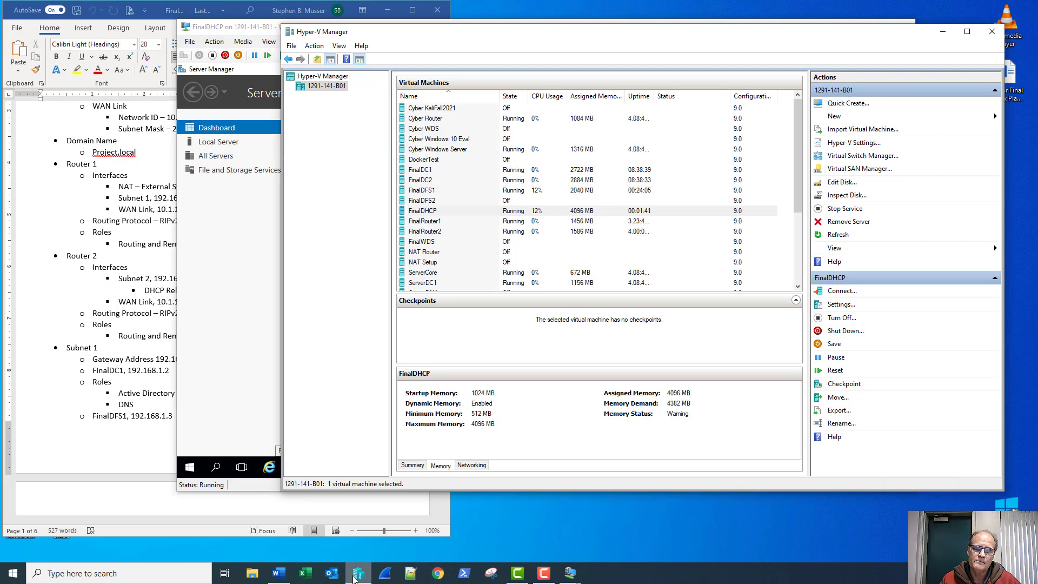
left_click(359, 573)
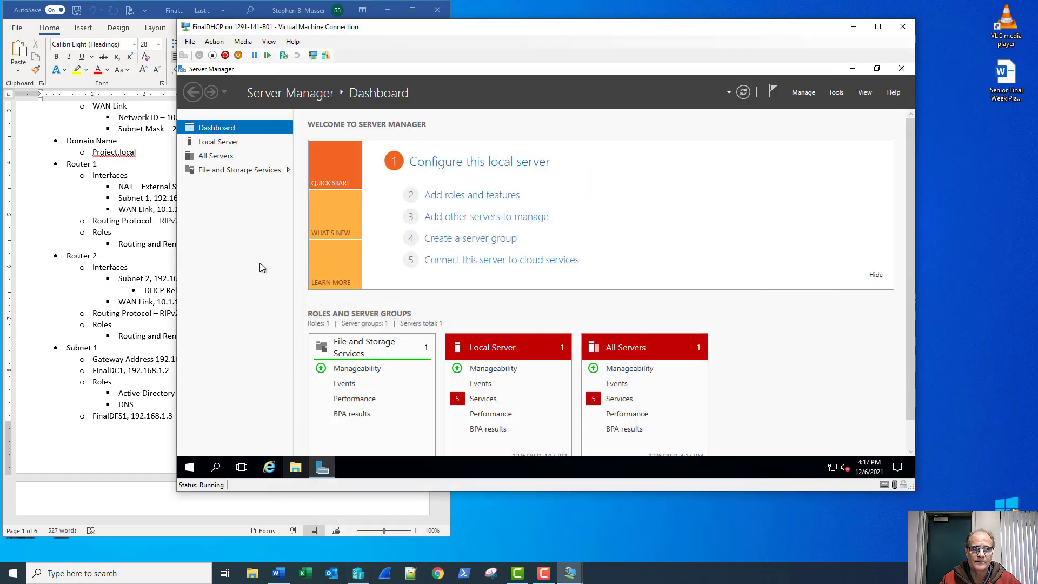
Step: Hide Server Manager's welcome tile and set up a role-based Add Roles and Features installation on FinalDHCP.Project.local
left_click(872, 276)
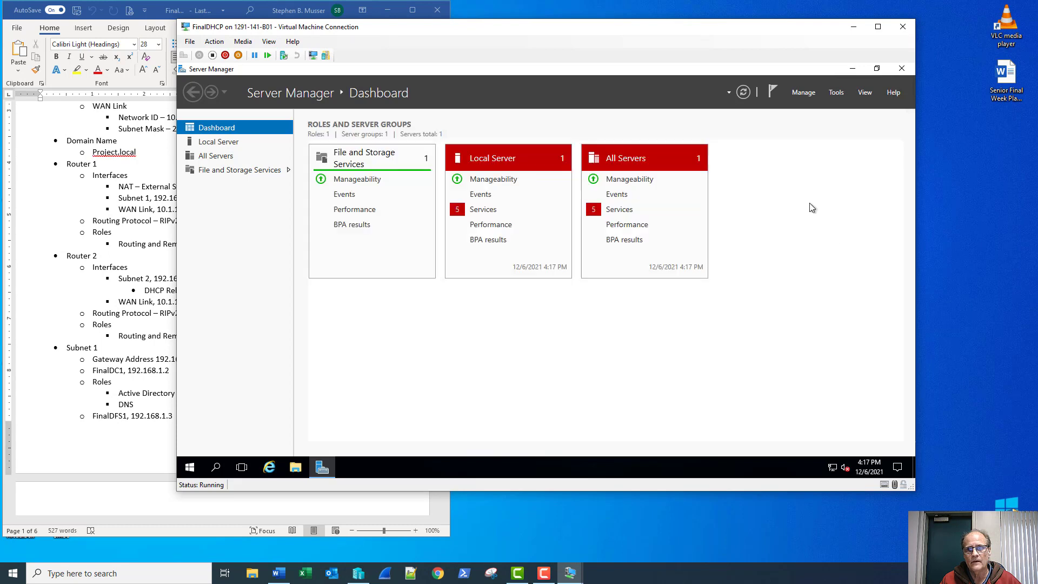
left_click(798, 93)
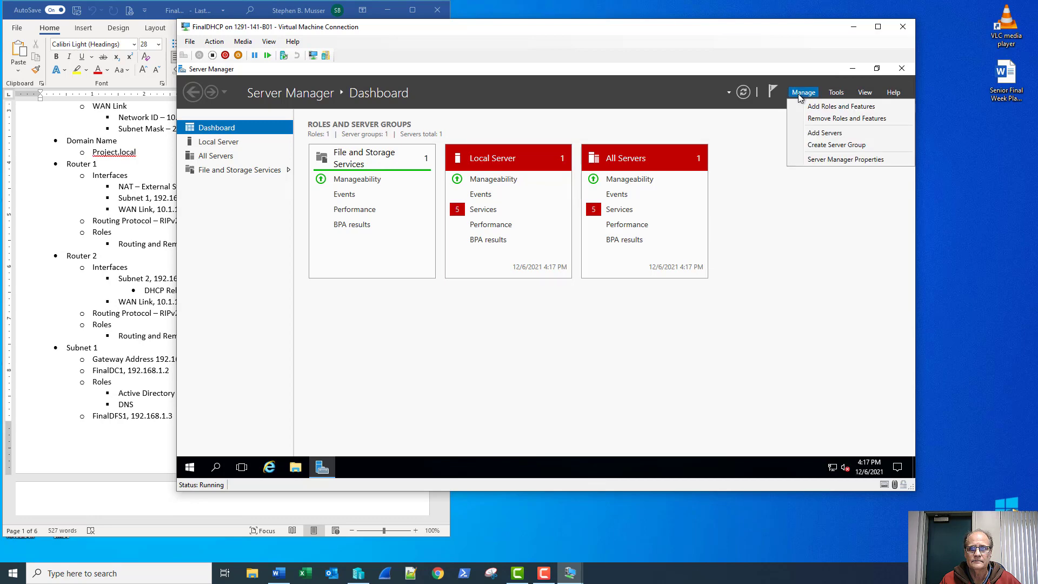
left_click(823, 108)
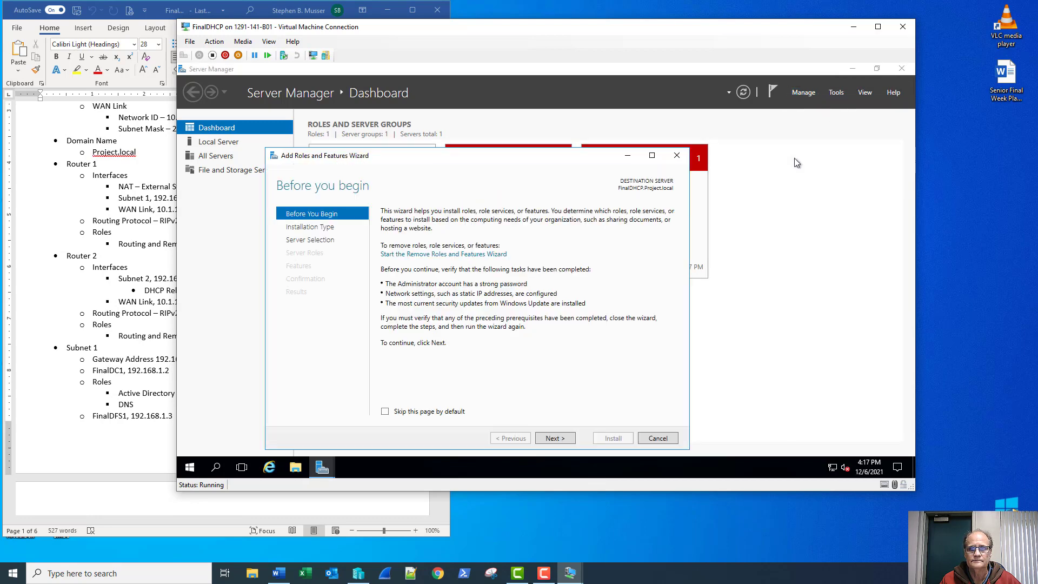
left_click(545, 438)
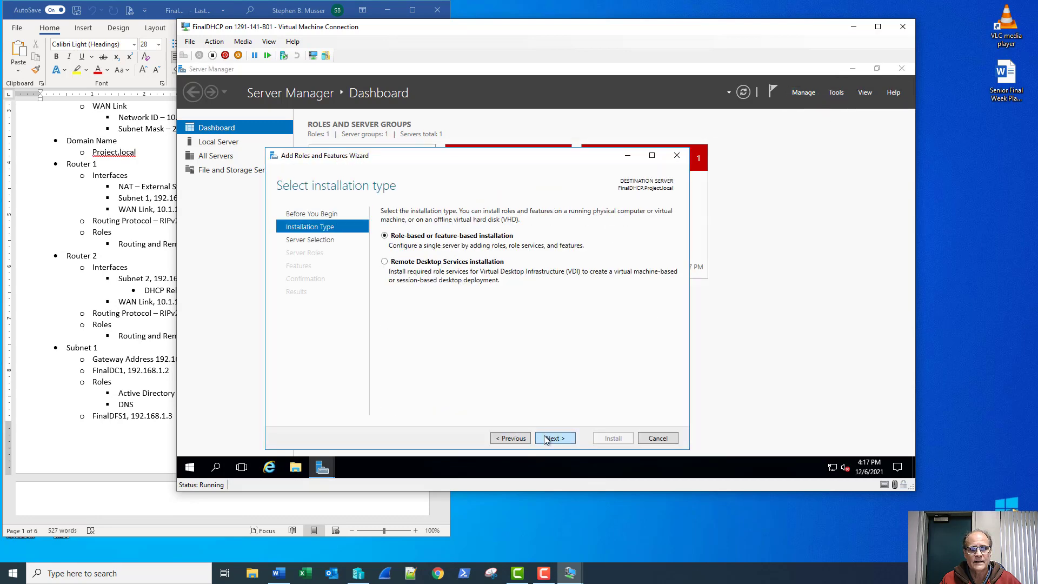
left_click(545, 438)
left_click(544, 438)
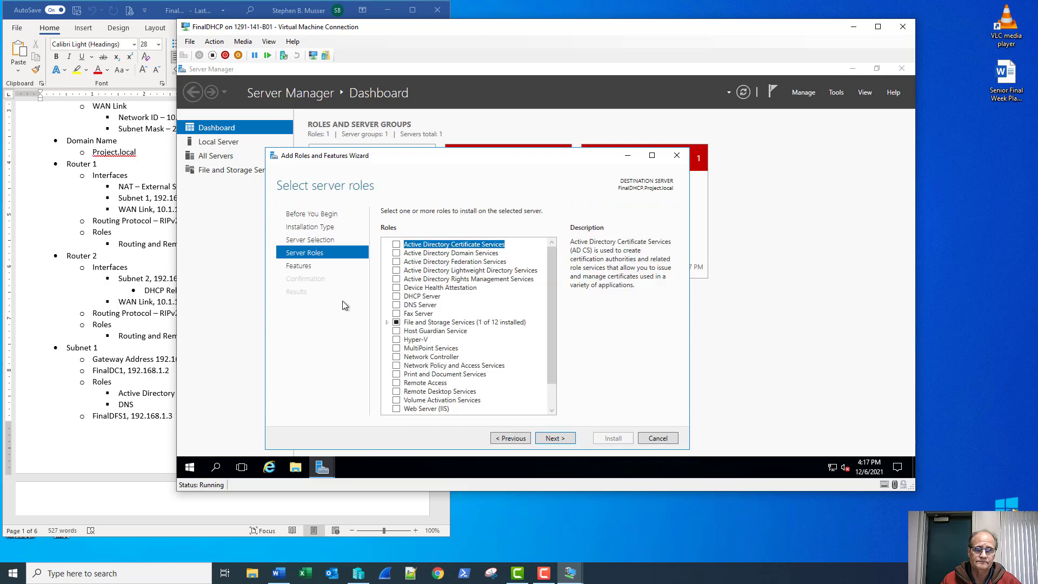
Step: Select the DHCP Server role with its management tools, keep the default features and start the installation
left_click(396, 297)
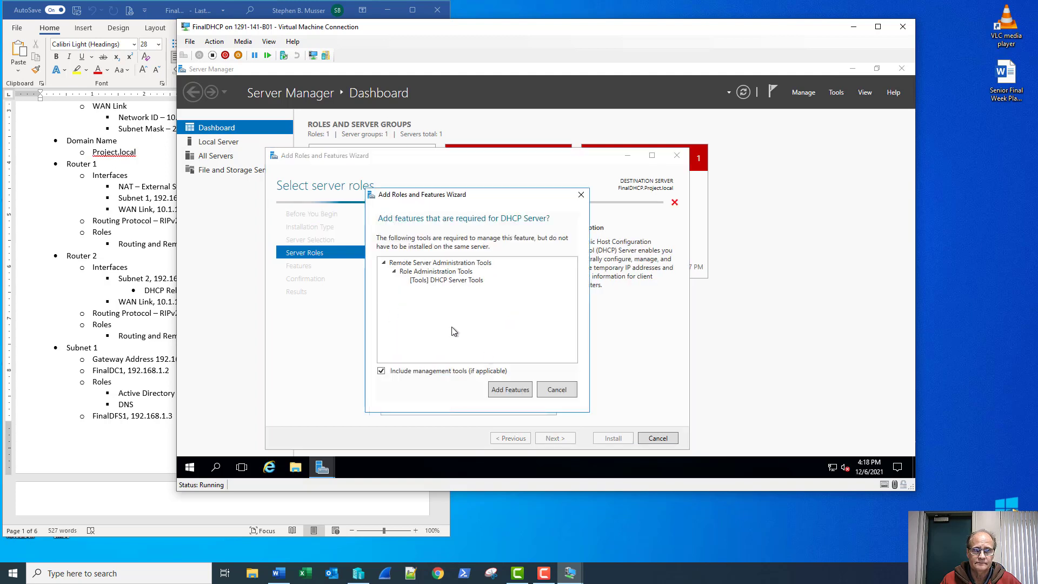
left_click(510, 390)
left_click(550, 437)
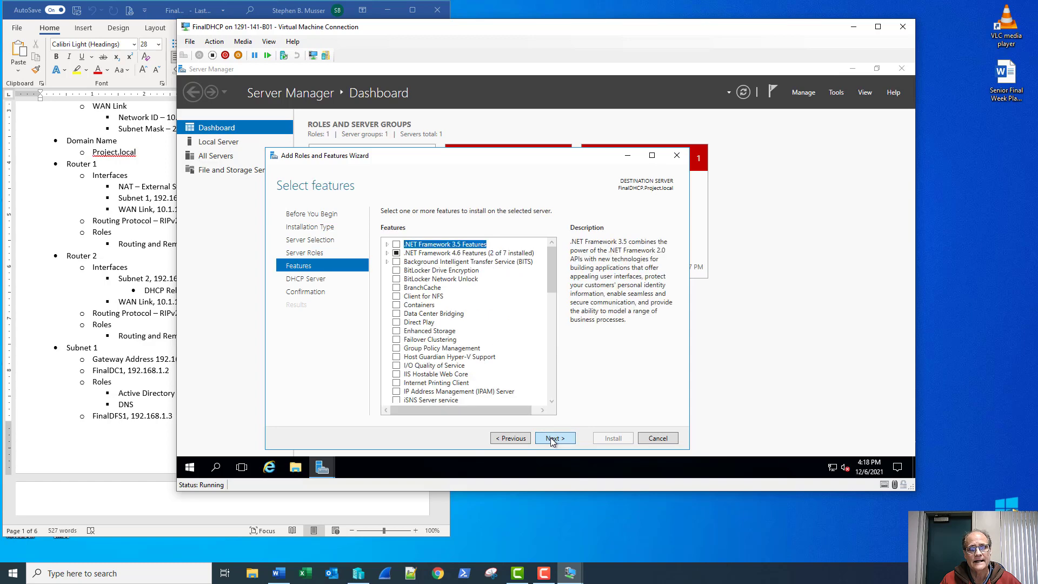
left_click(550, 437)
left_click(555, 437)
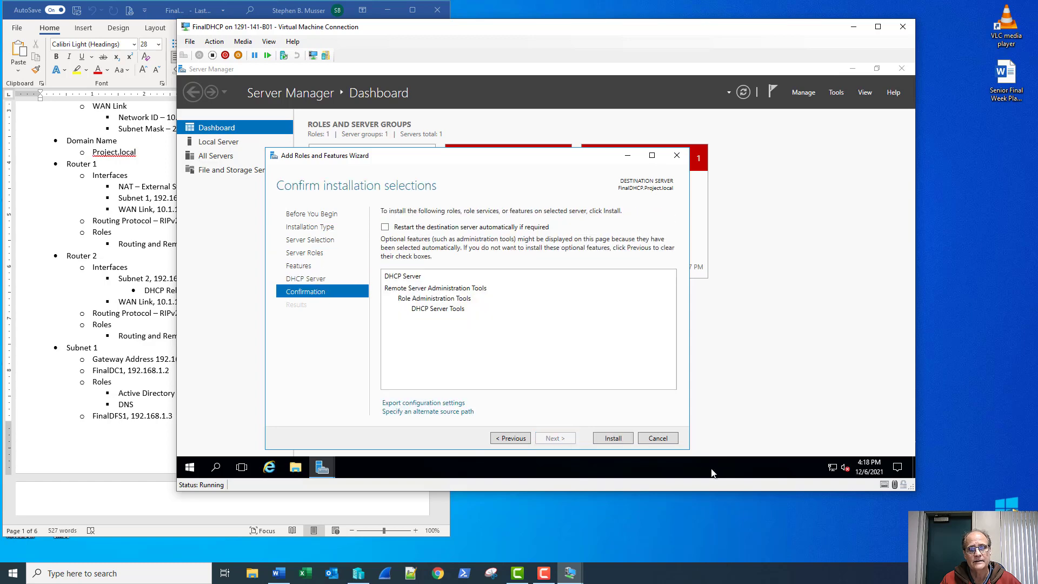
left_click(607, 437)
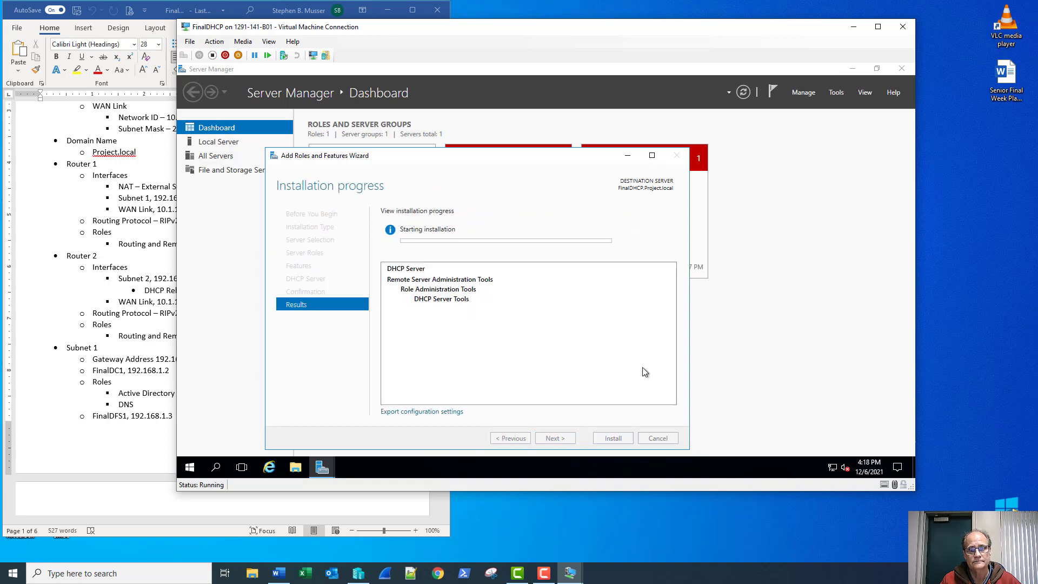
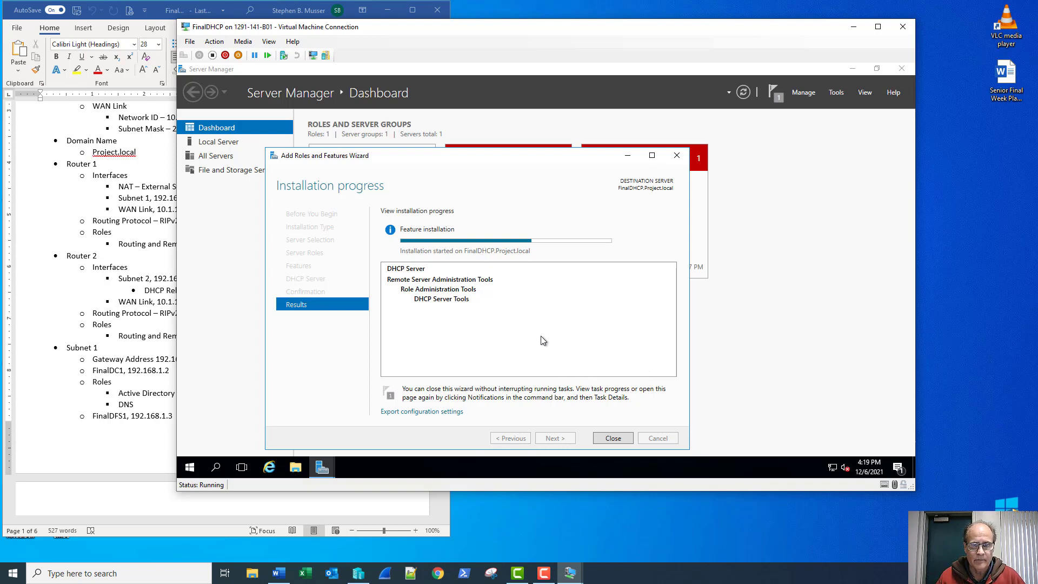
Step: Check FinalDHCP's running state and memory demand in Hyper-V Manager, then return to the role installation progress
left_click(356, 575)
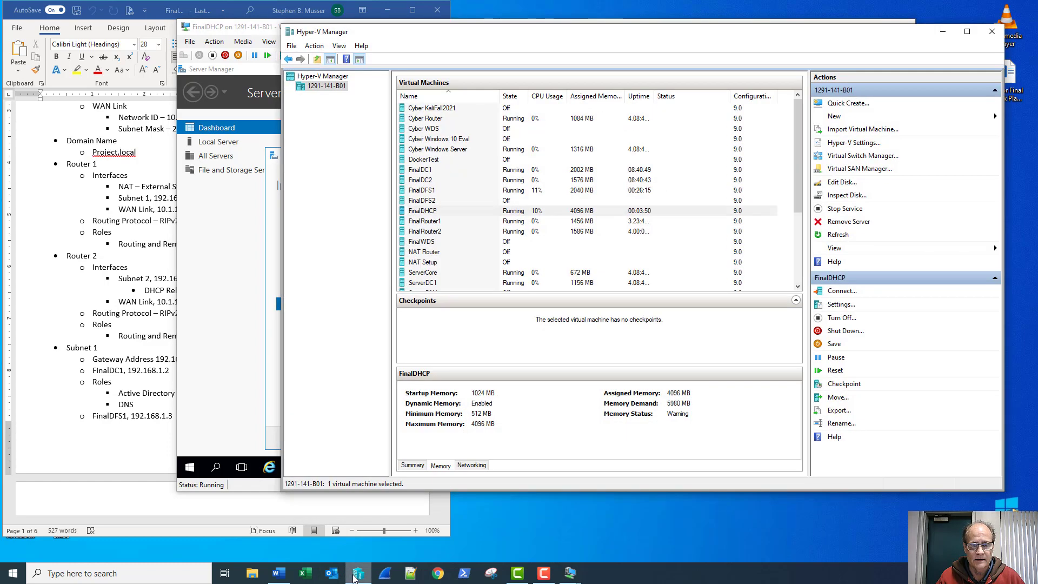
left_click(355, 575)
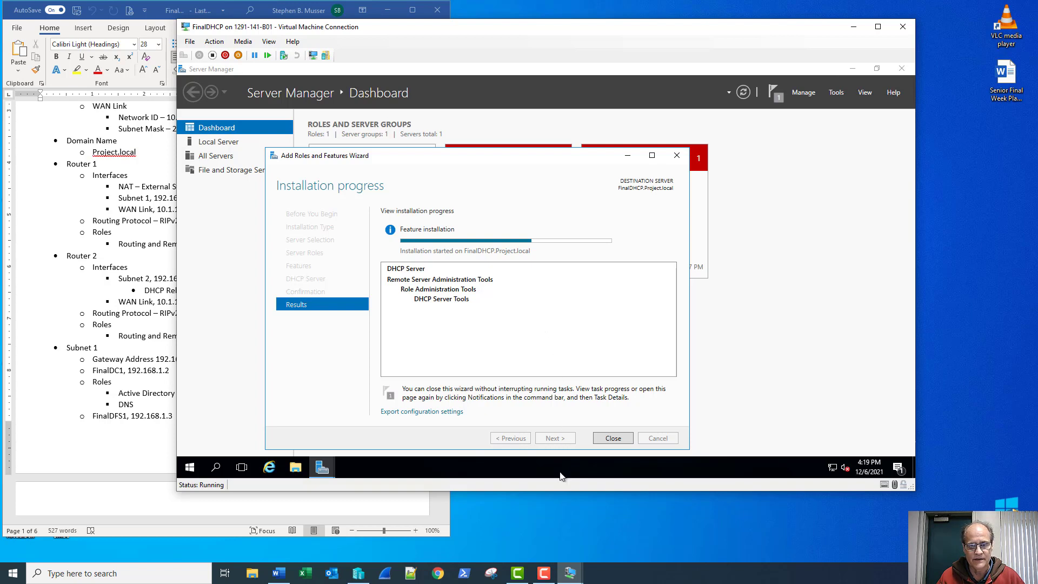
left_click(542, 577)
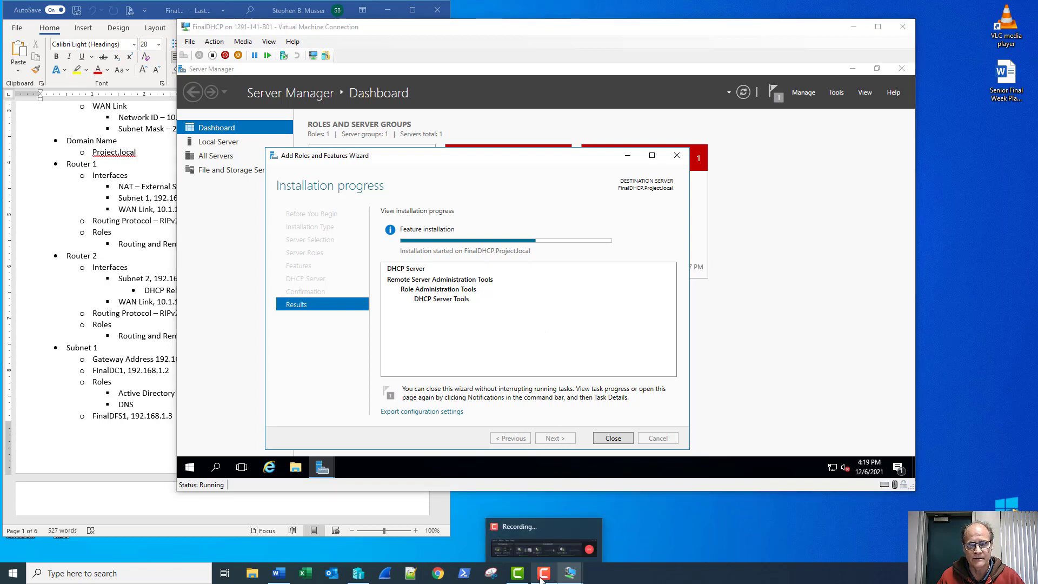
left_click(636, 367)
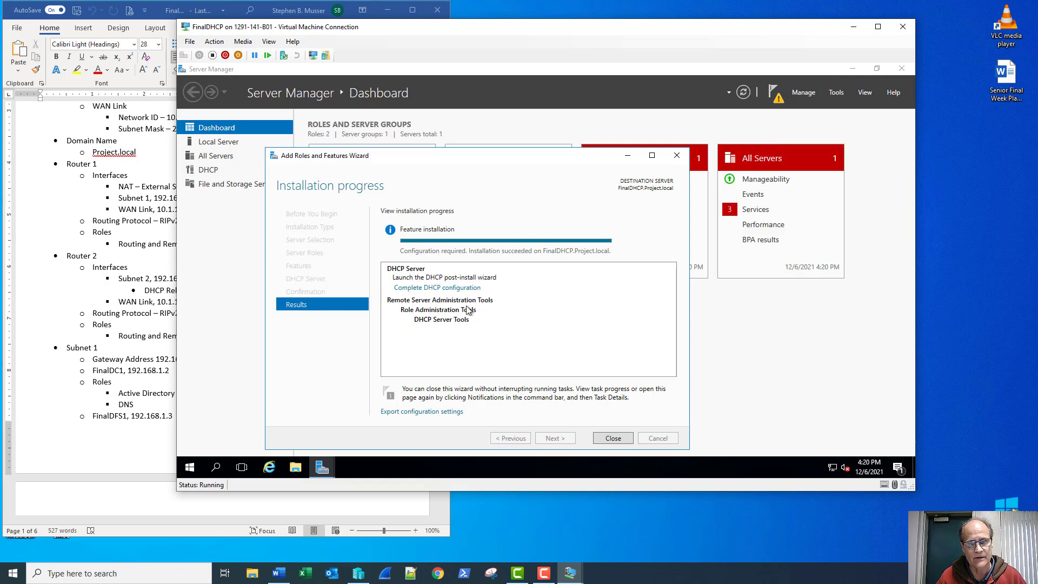
Step: Complete the DHCP post-install configuration, authorizing the server with the PROJECT\sadmin credentials, and close both wizards
left_click(452, 288)
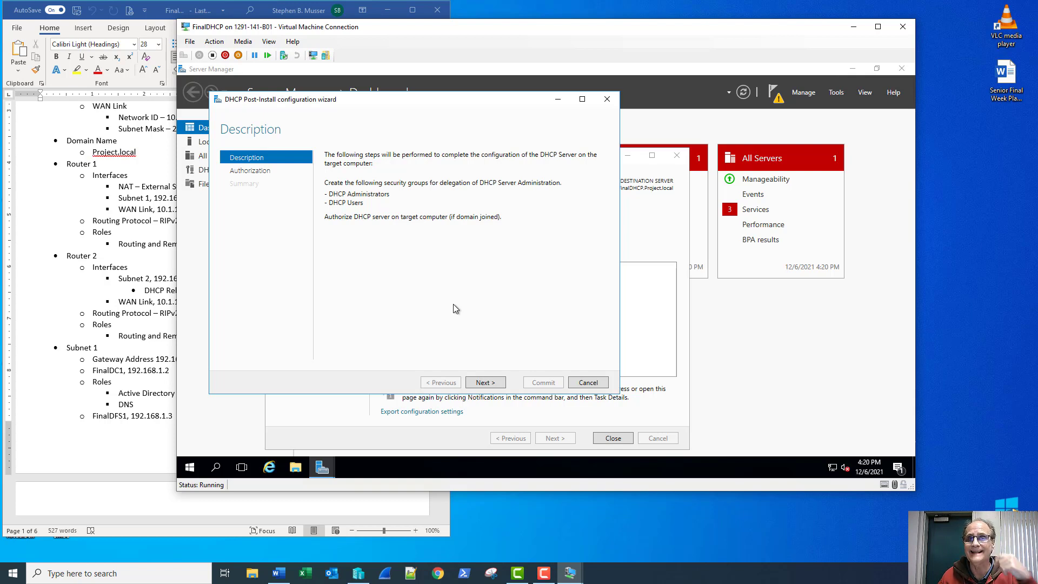
left_click(485, 383)
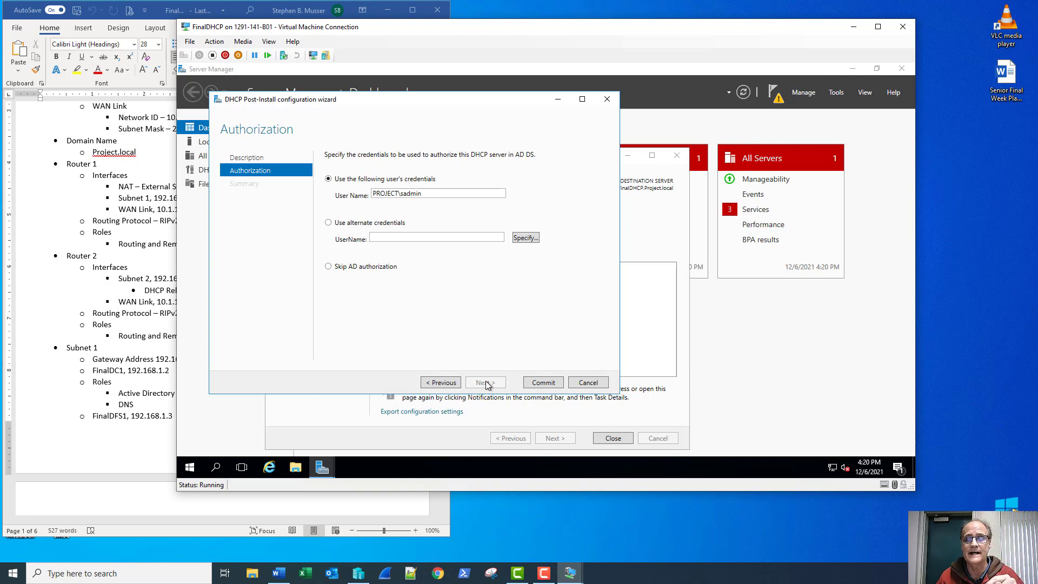
left_click(542, 383)
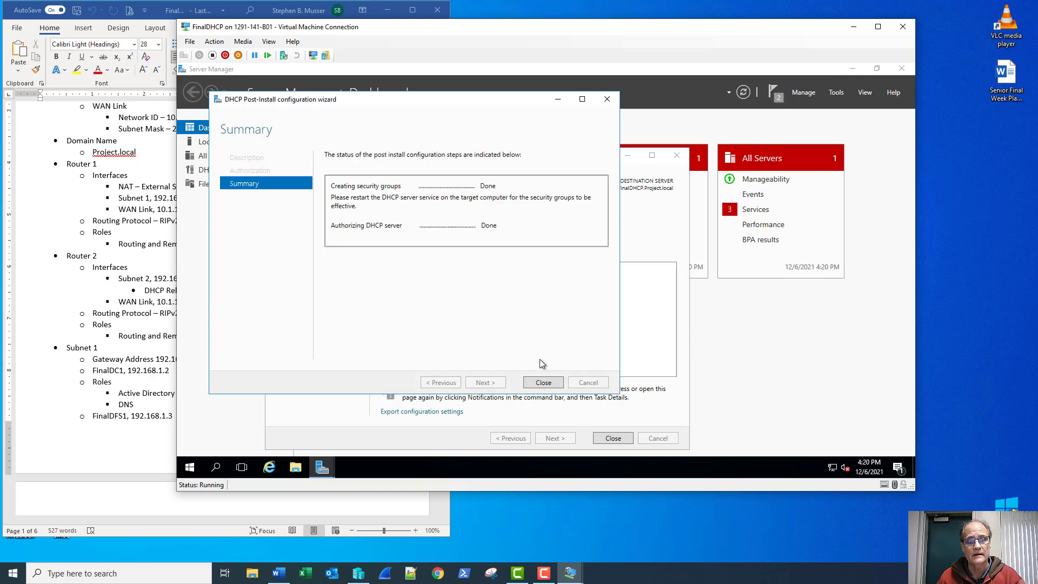
left_click(543, 383)
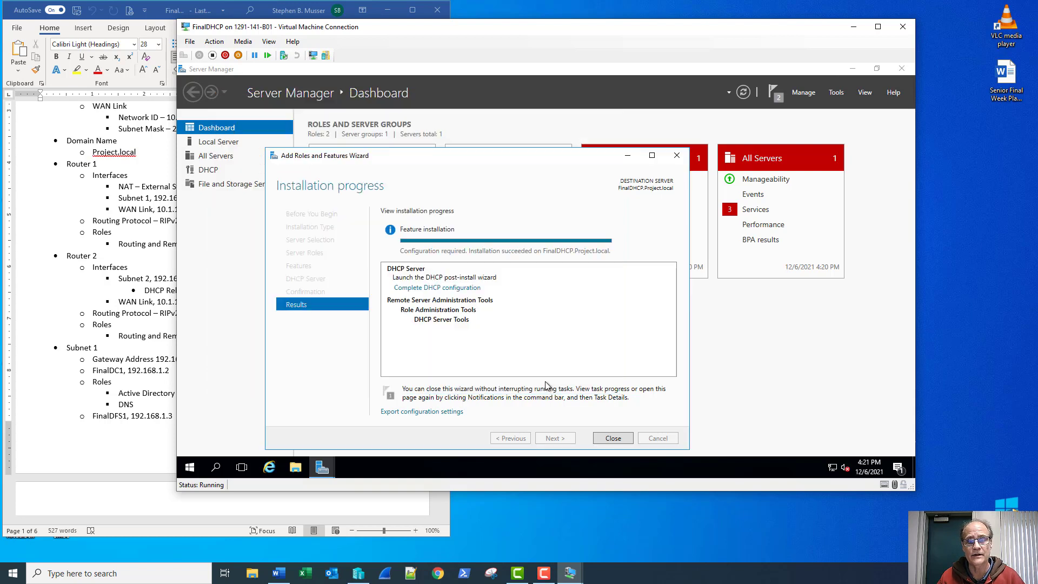
left_click(612, 439)
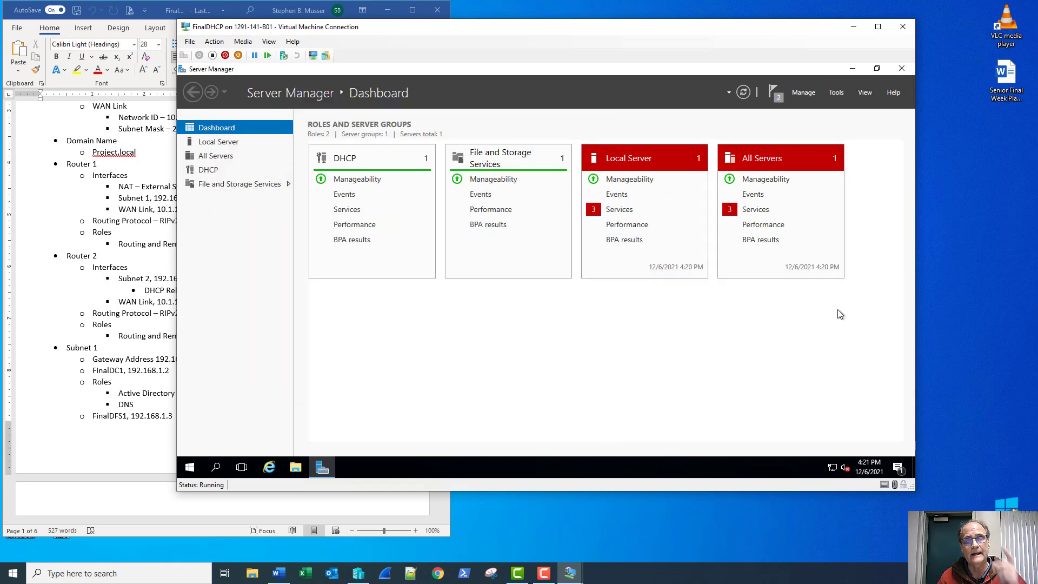
Step: Open the DHCP management console, enlarge its window and widen the console tree to show the full server name
left_click(838, 96)
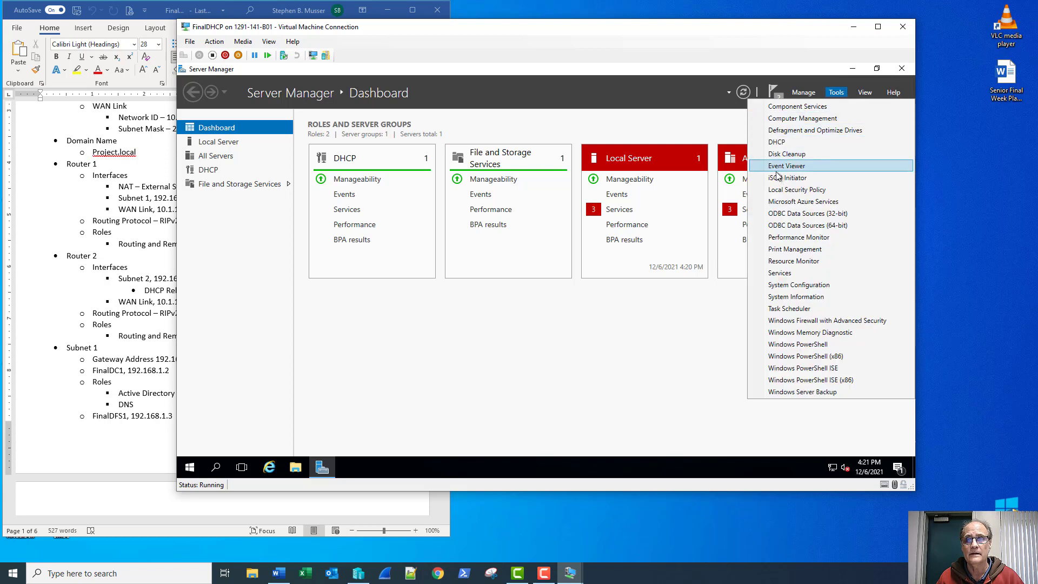
left_click(774, 142)
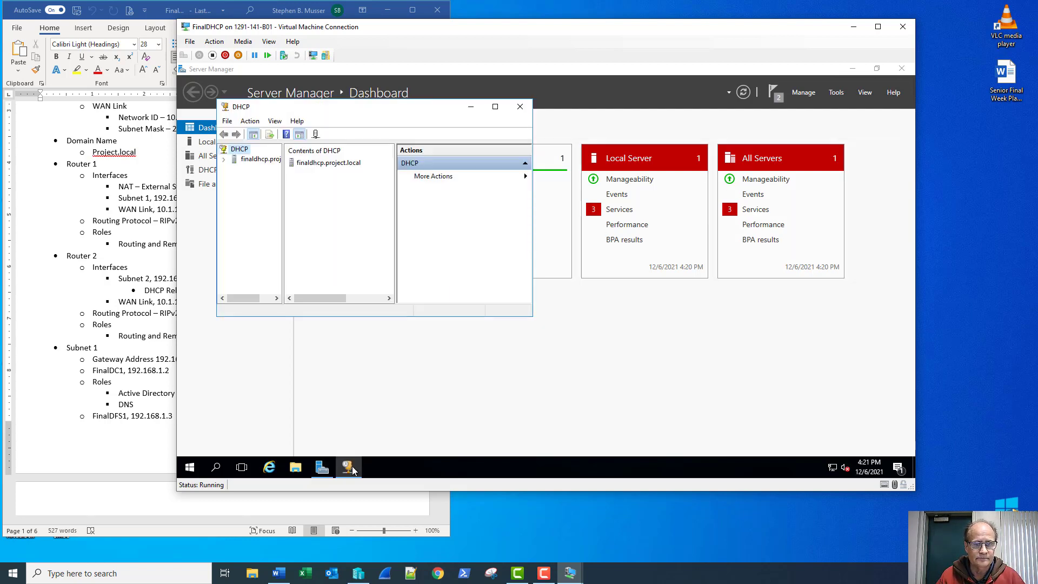
right_click(352, 466)
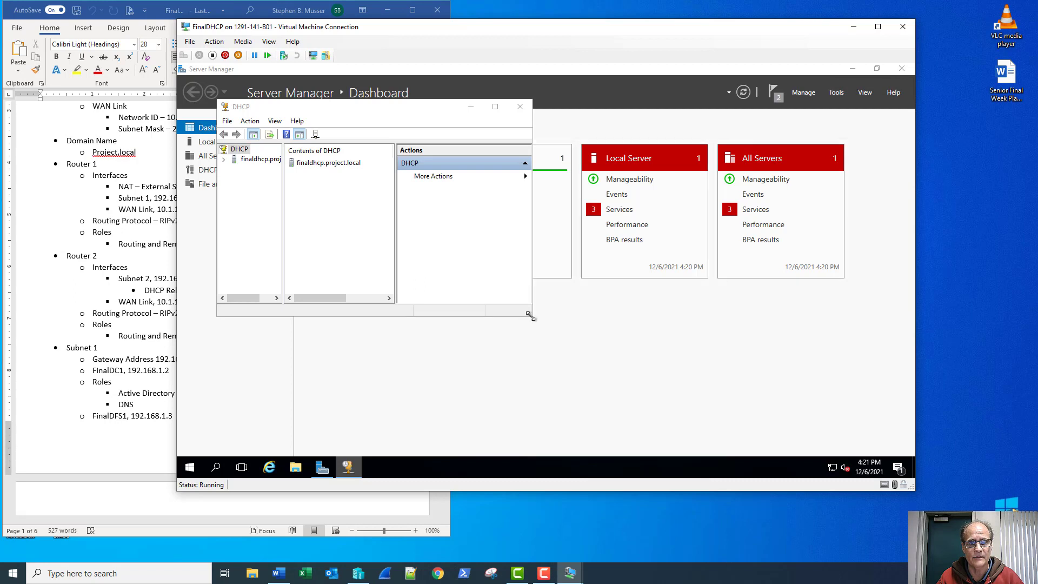
left_click_drag(530, 318, 731, 412)
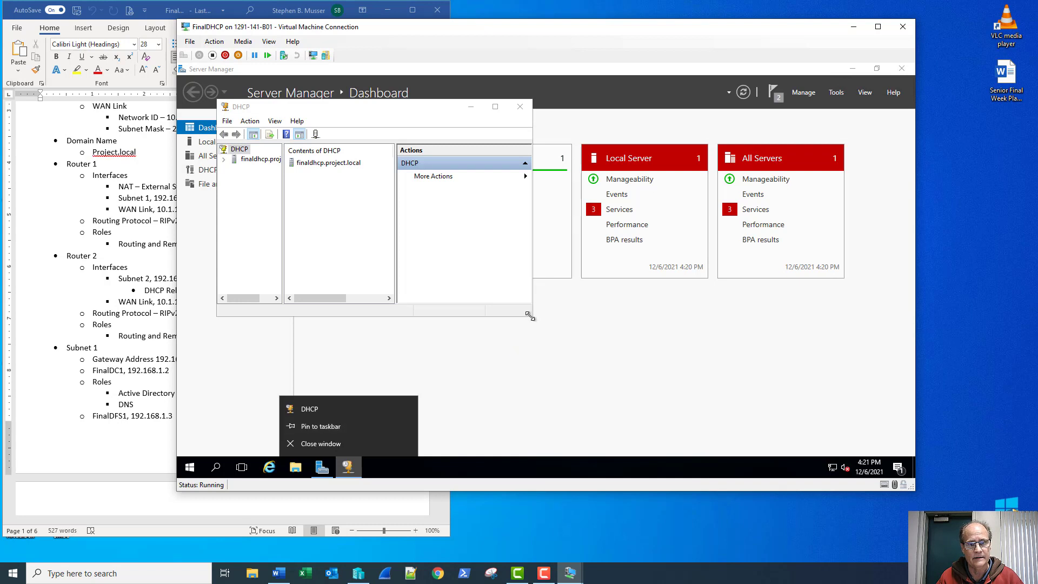
left_click_drag(531, 316, 700, 385)
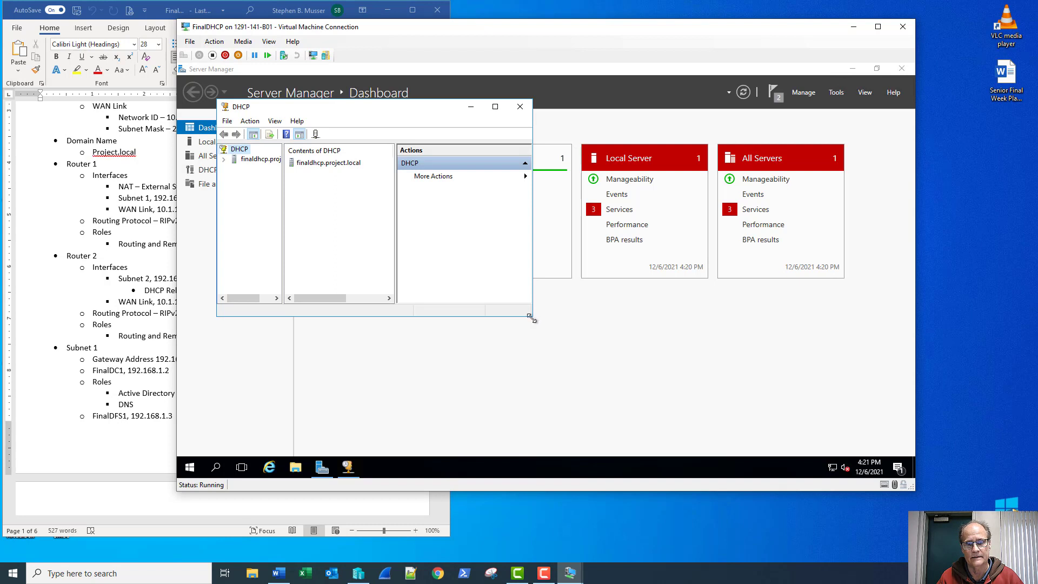
left_click_drag(531, 319, 778, 419)
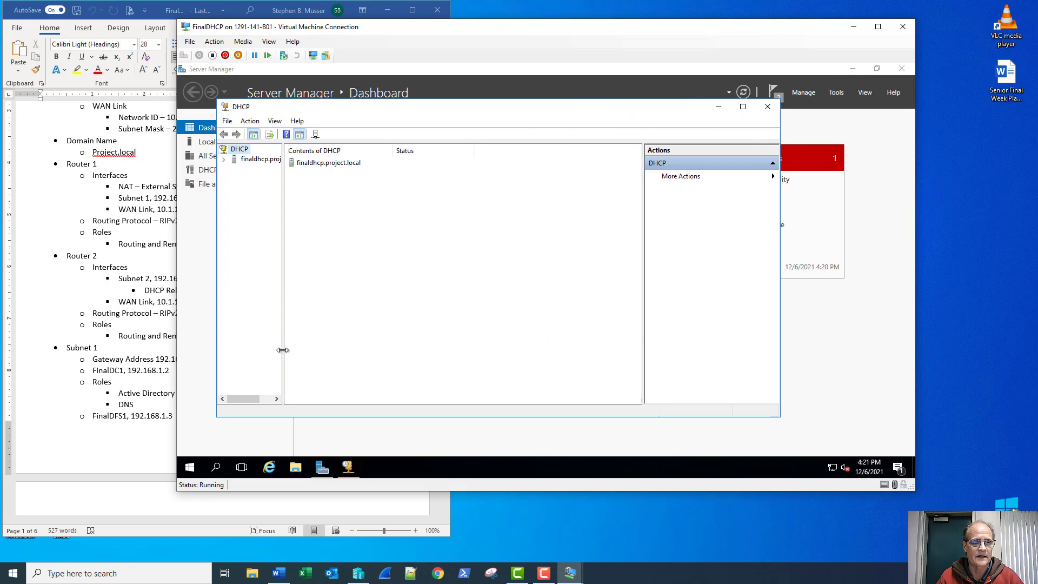
left_click_drag(281, 350, 331, 352)
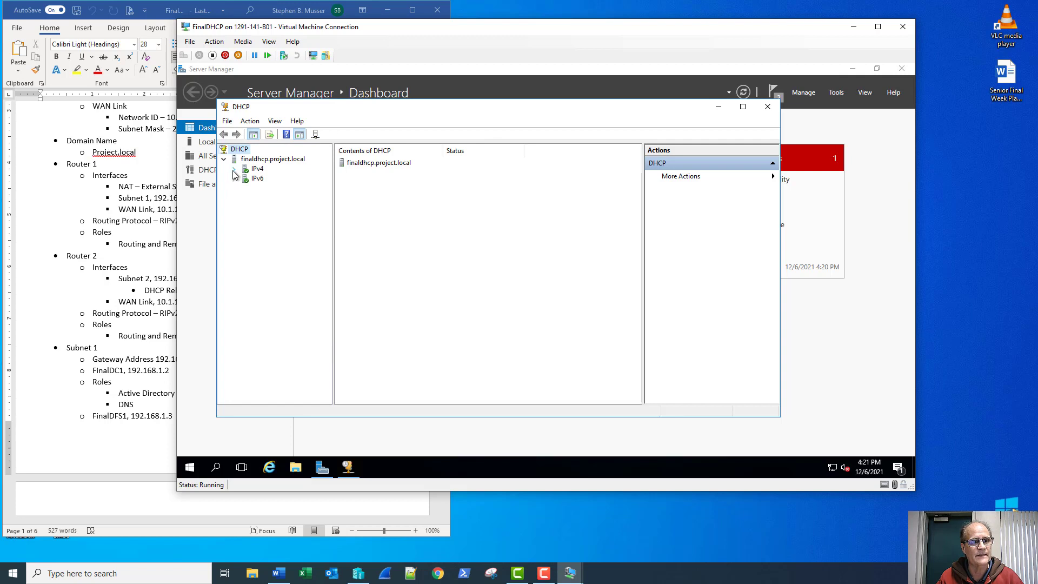
Step: Start a new IPv4 scope on finaldhcp.project.local, consulting the scope plan in the document, and name it Subnet 1
left_click(234, 170)
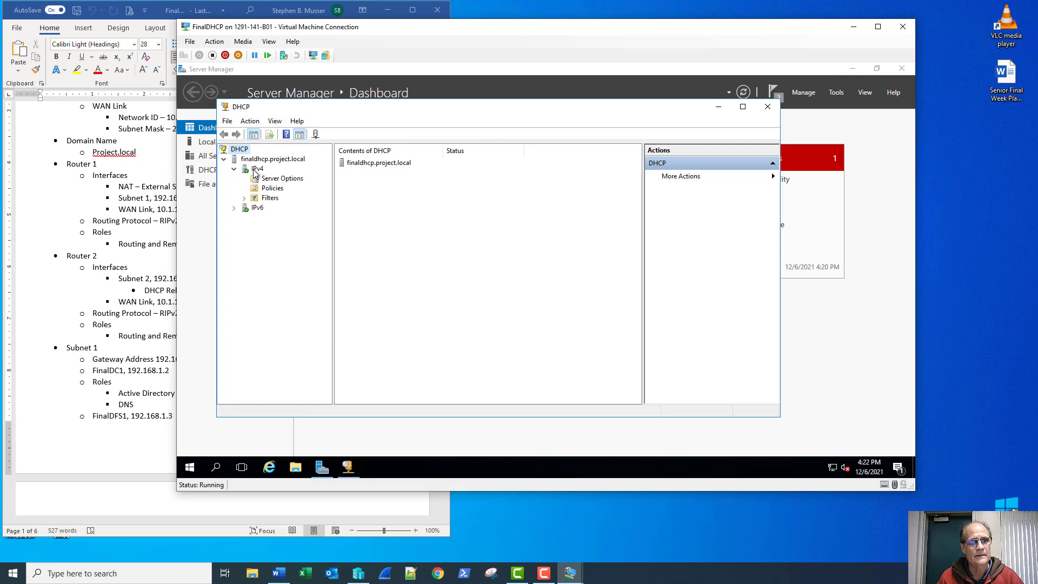
right_click(254, 170)
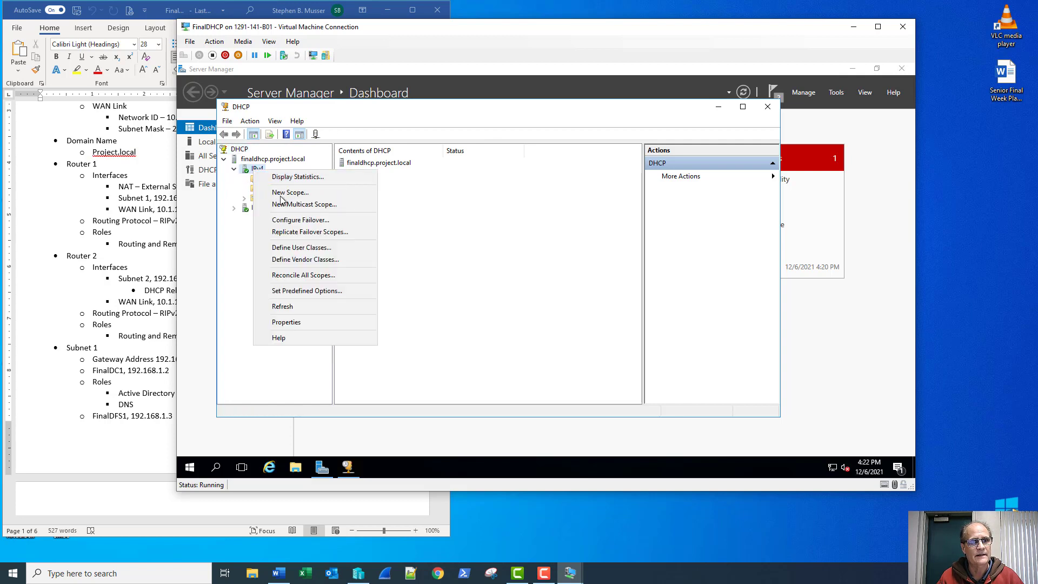
left_click(286, 192)
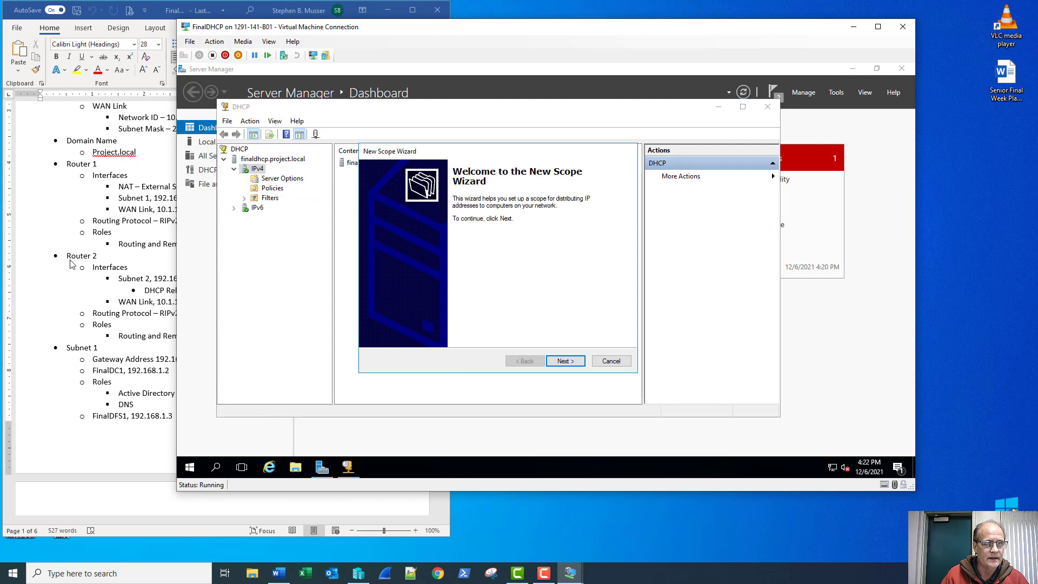
scroll(73, 268, "down", 5)
scroll(74, 269, "down", 3)
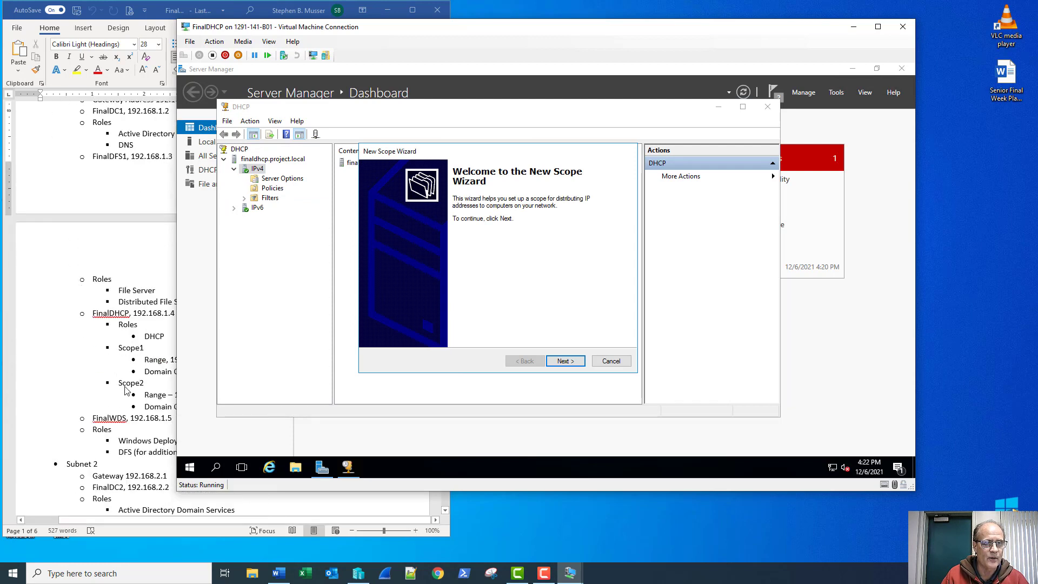
left_click(566, 366)
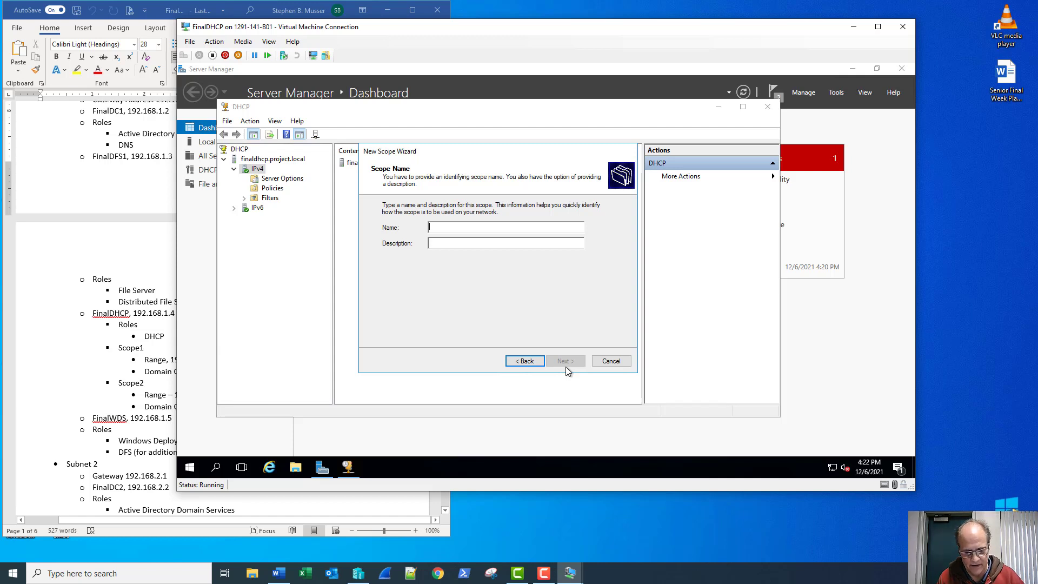
type("Subn")
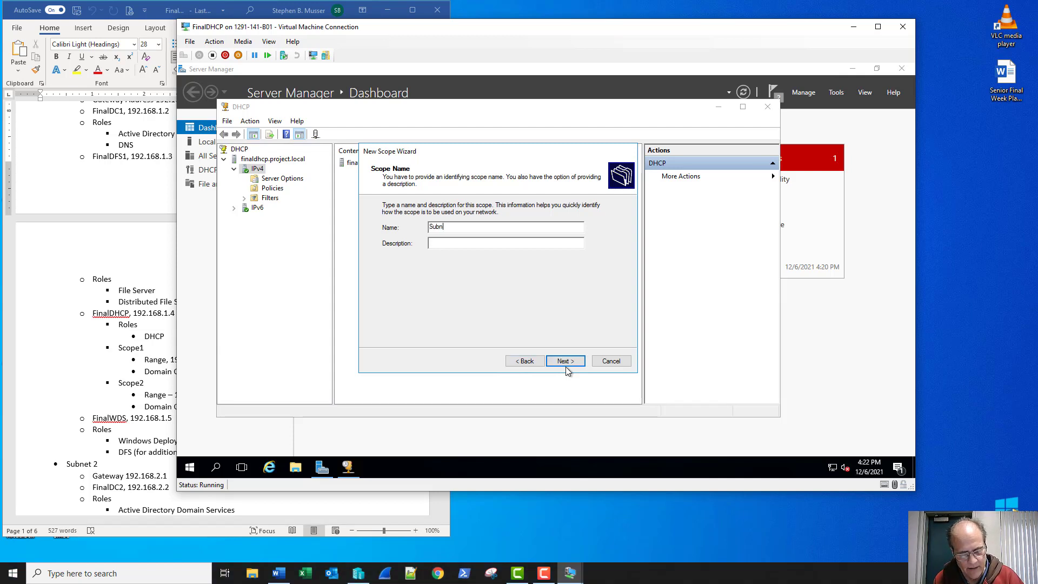
type("et")
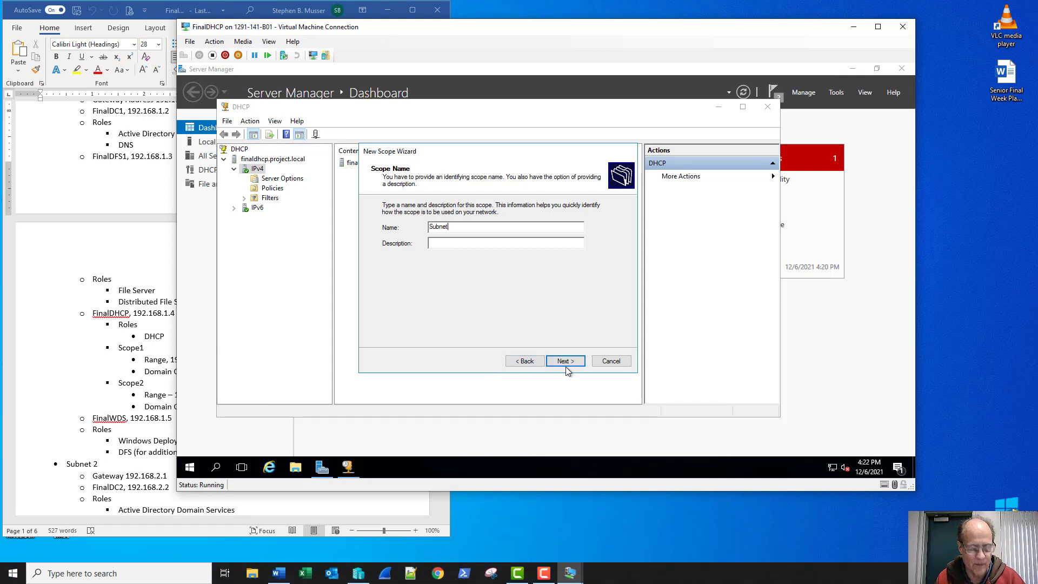
type(" 2")
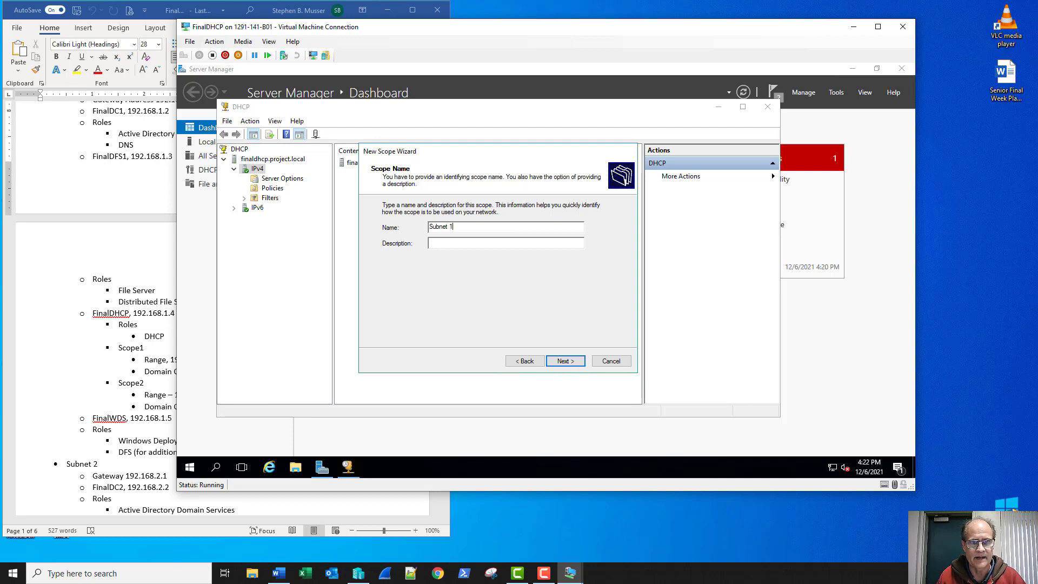
left_click(565, 361)
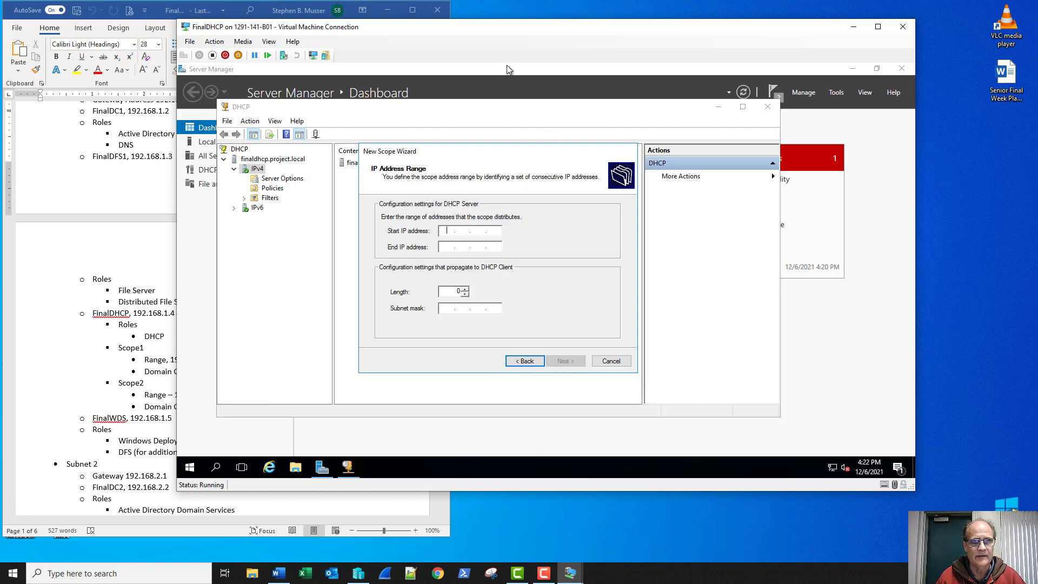
Step: Set the scope's address range to 192.168.1.150 through 192.168.1.159, with no exclusions and the default lease duration
left_click_drag(588, 36, 607, 43)
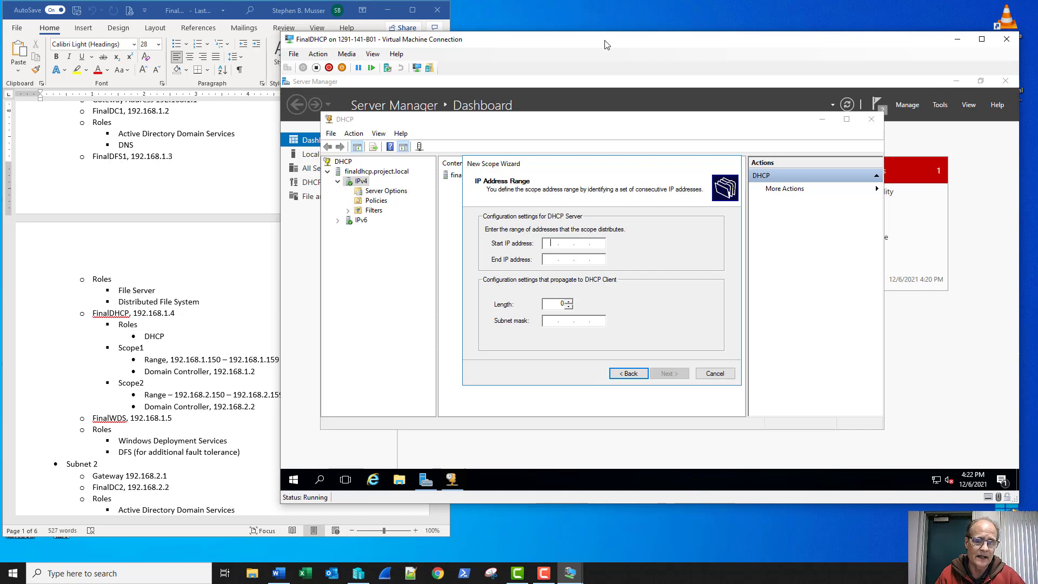
type("192.1")
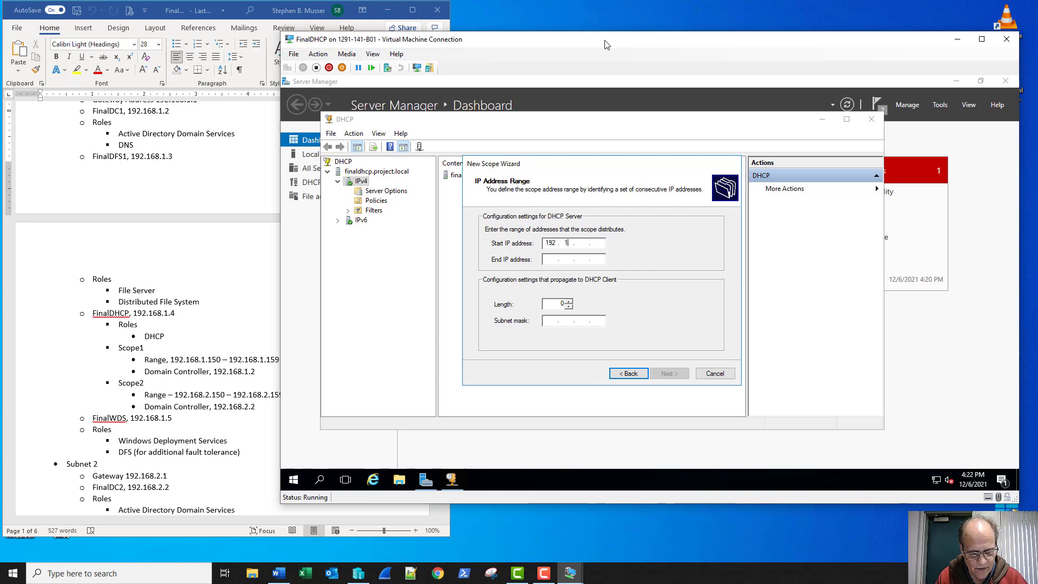
type("68.")
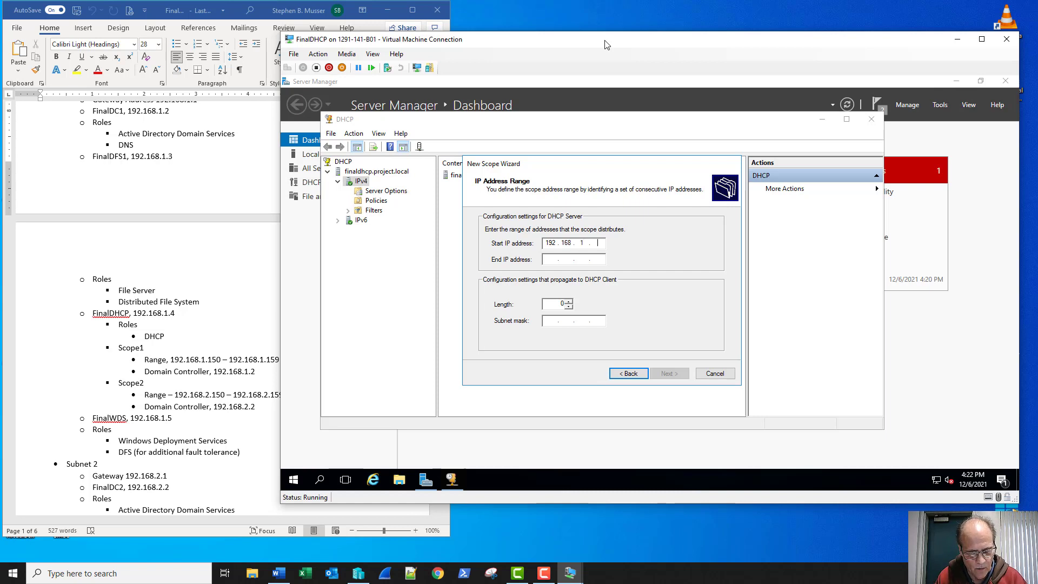
type("1.150")
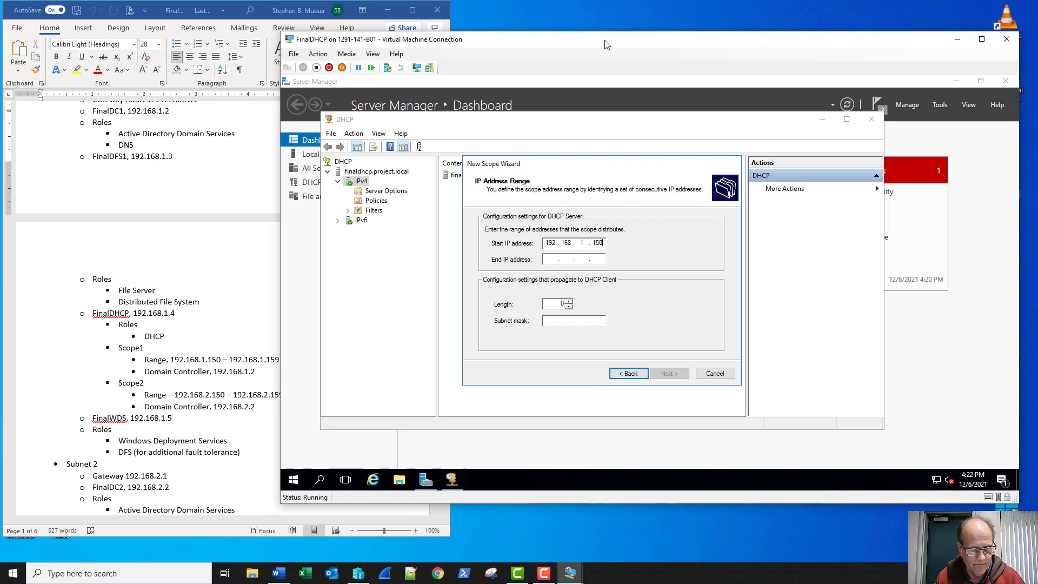
key("Tab")
type("1")
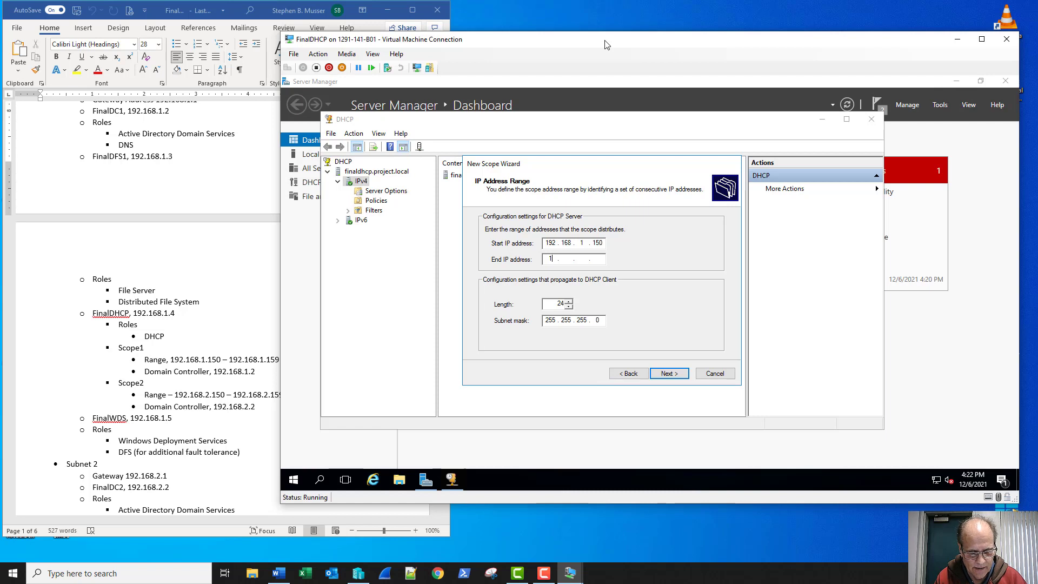
type("92.168.")
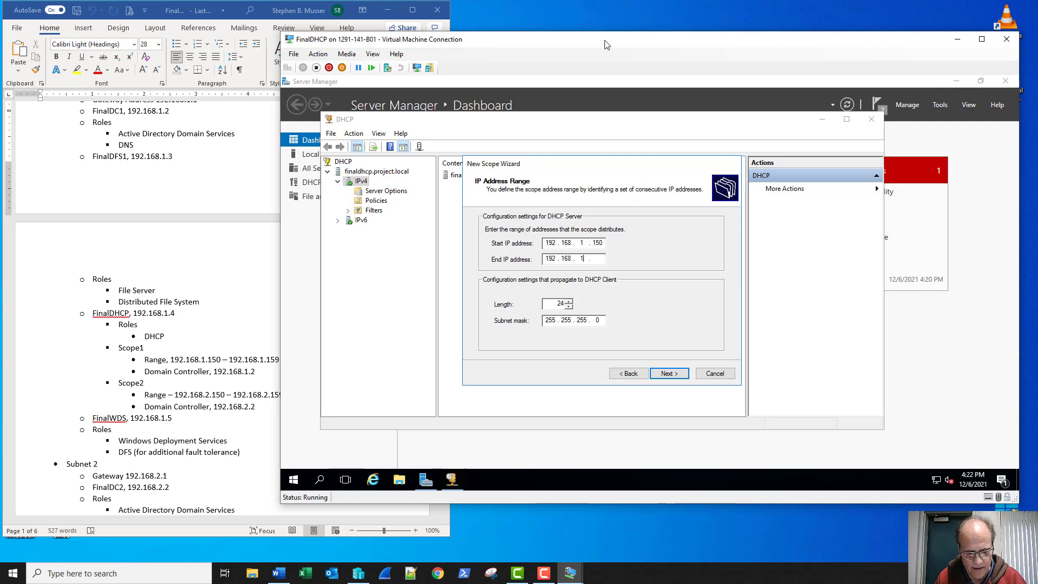
type("1.159")
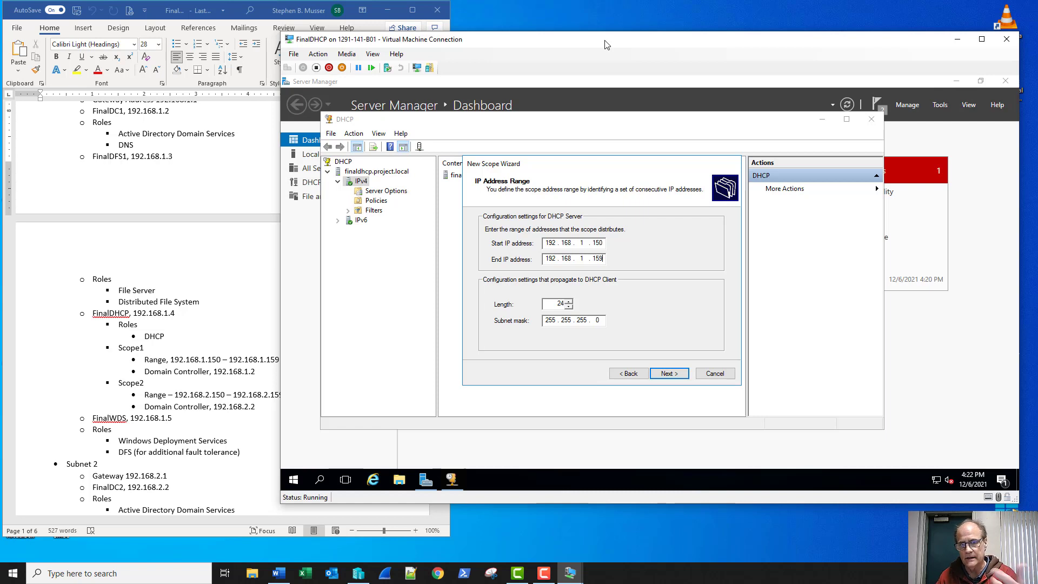
left_click(674, 376)
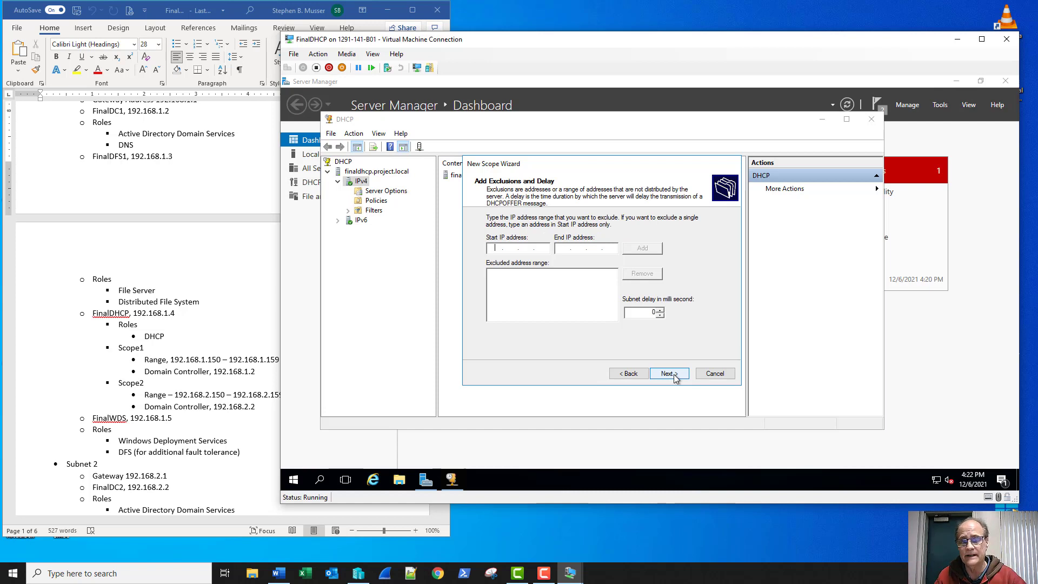
left_click(674, 376)
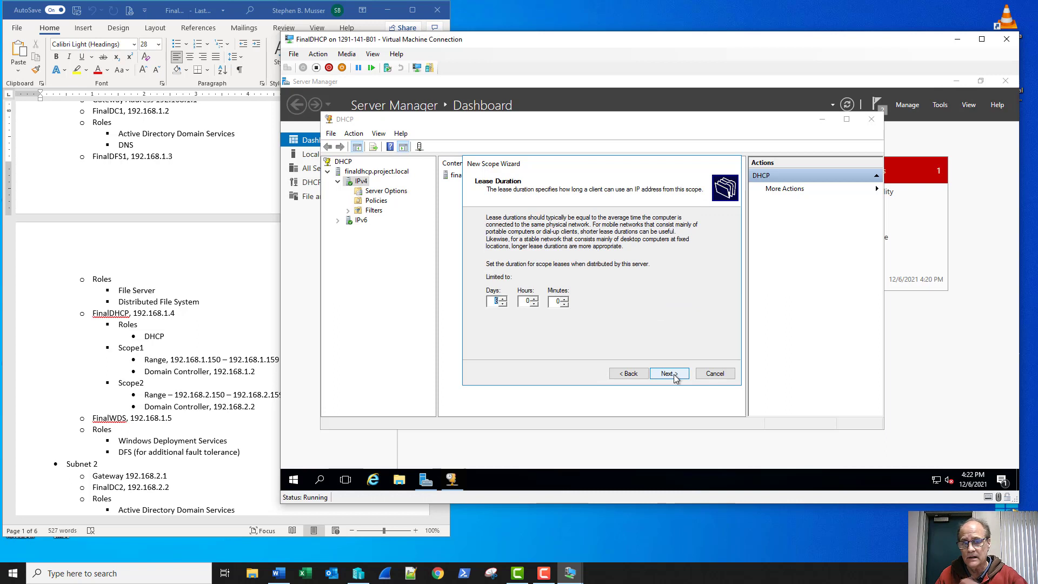
left_click(667, 373)
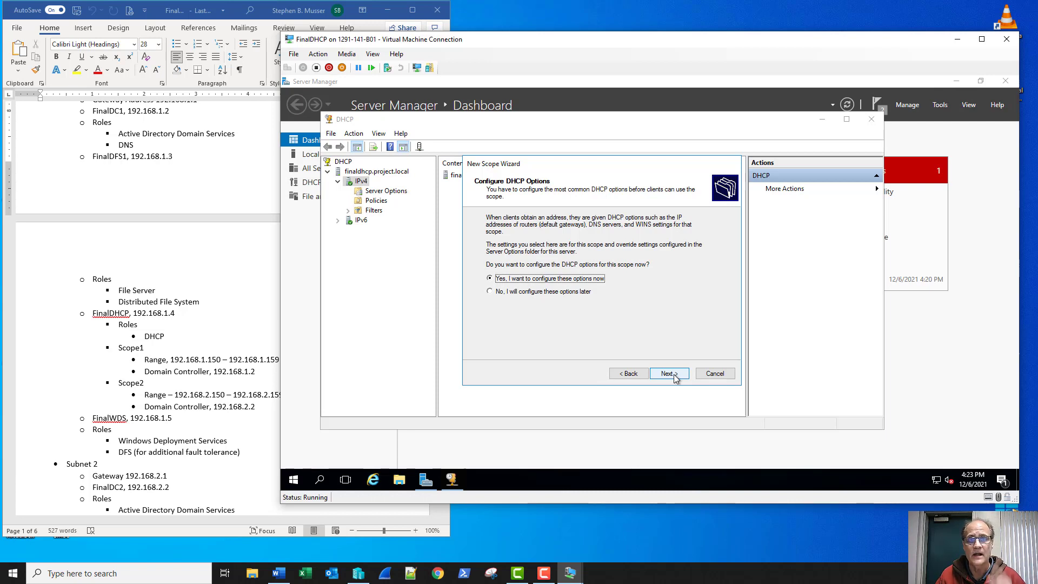
Step: Choose to configure the scope's DHCP options now and add 192.168.1.1 as its router (default gateway)
left_click(668, 373)
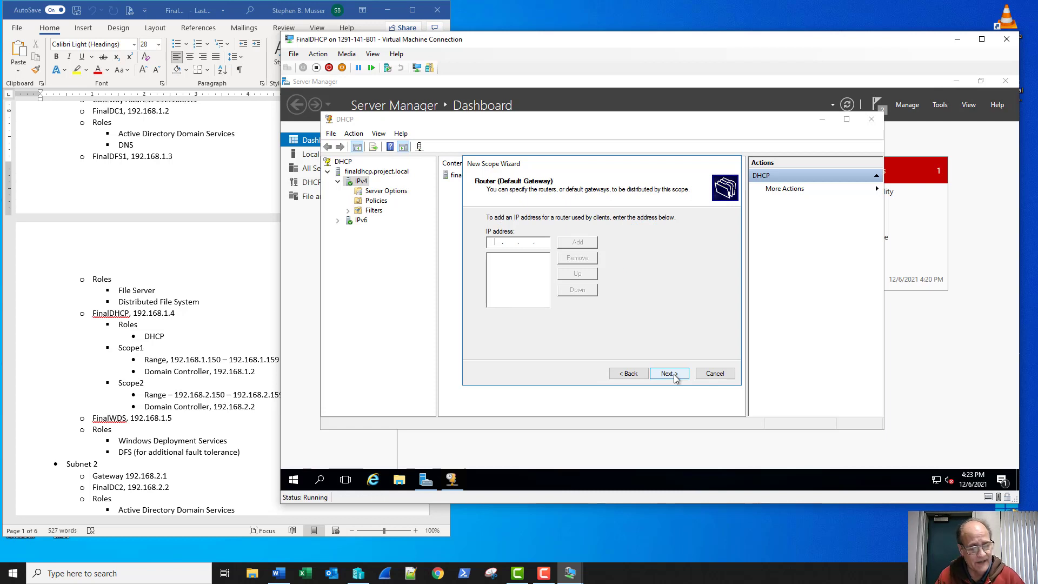
type("192 . 1")
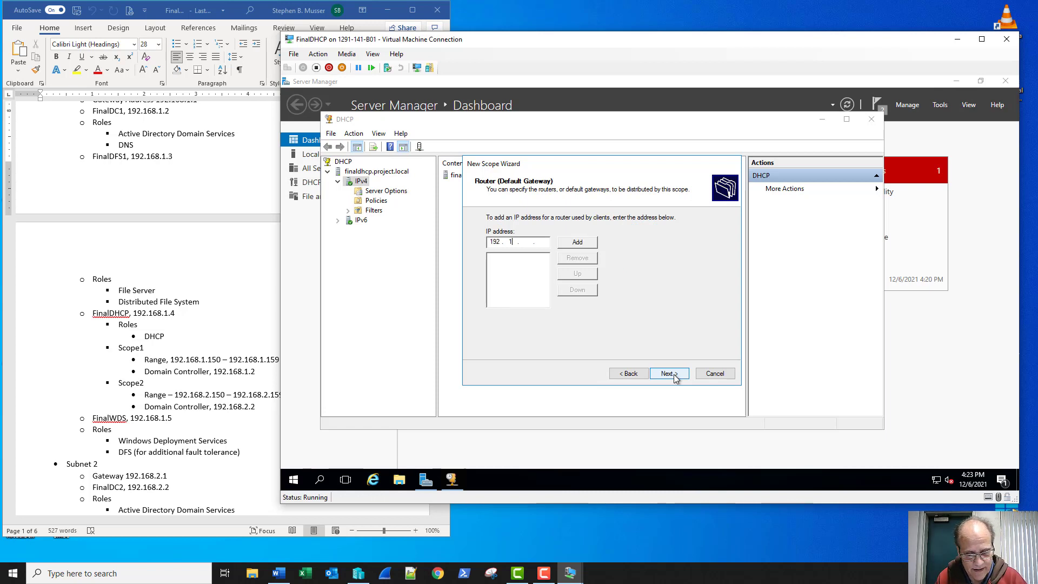
type("68 . 1 . 1")
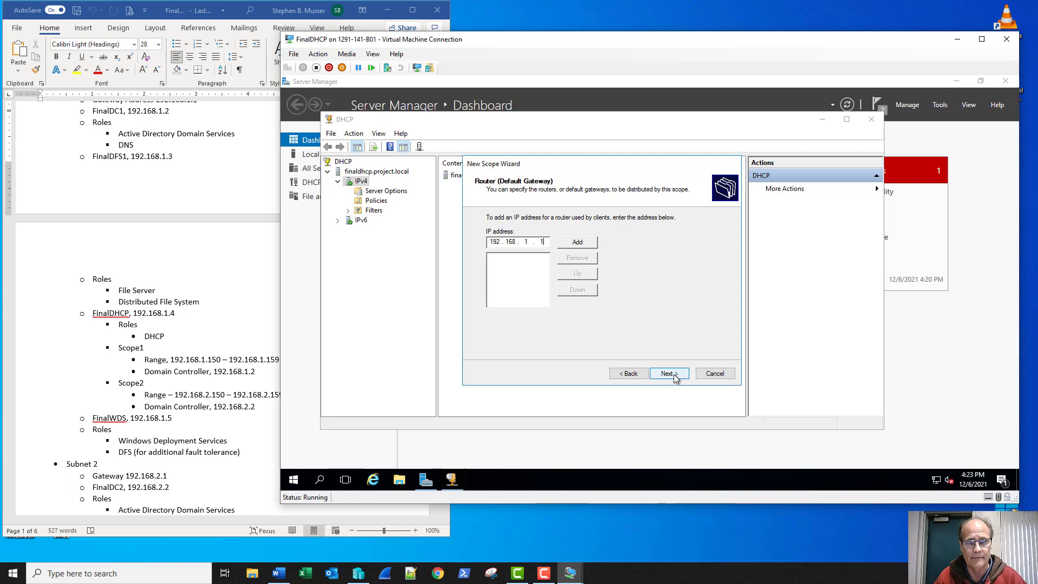
left_click(576, 247)
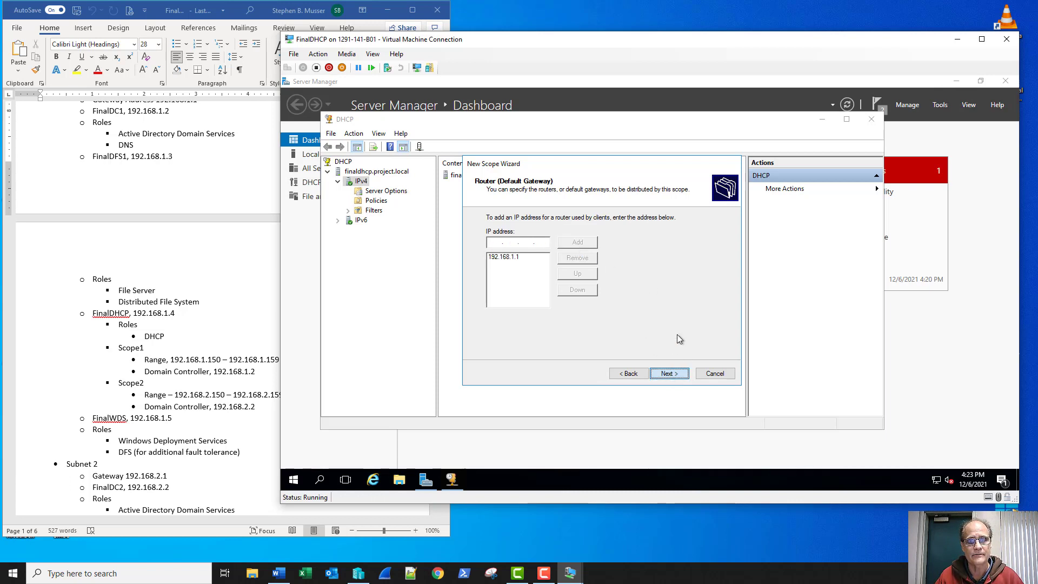
key("Return")
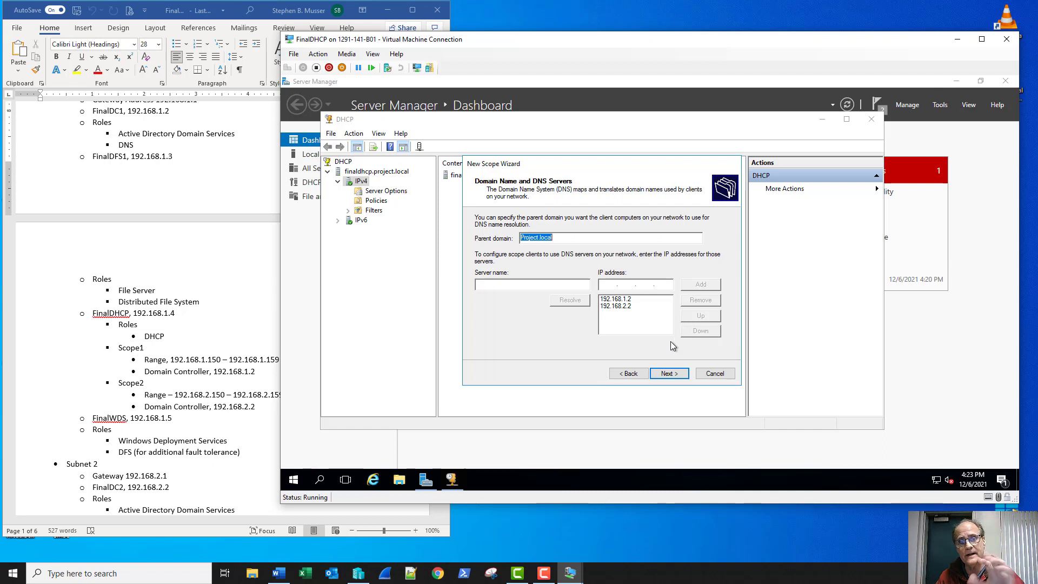
Step: Accept the prefilled Project.local domain and DNS servers, leave WINS empty, and finish the Subnet 1 scope with activation enabled
left_click(668, 373)
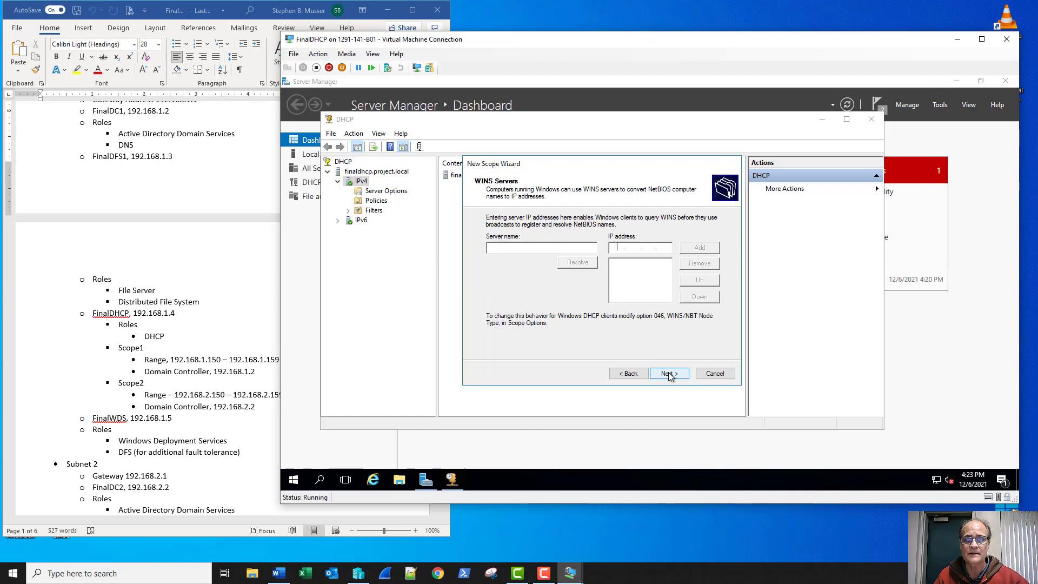
left_click(669, 373)
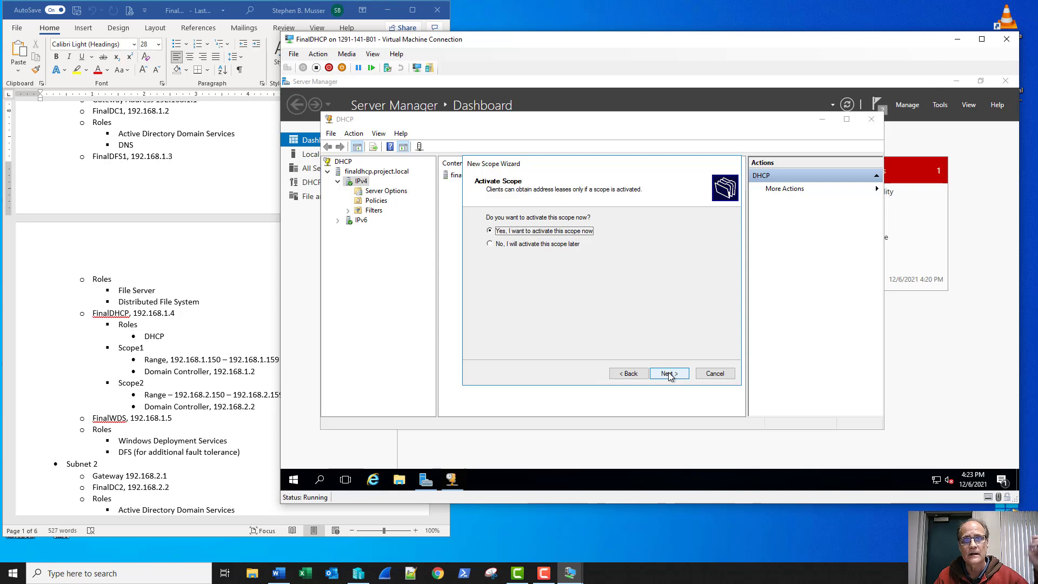
left_click(669, 373)
left_click(669, 372)
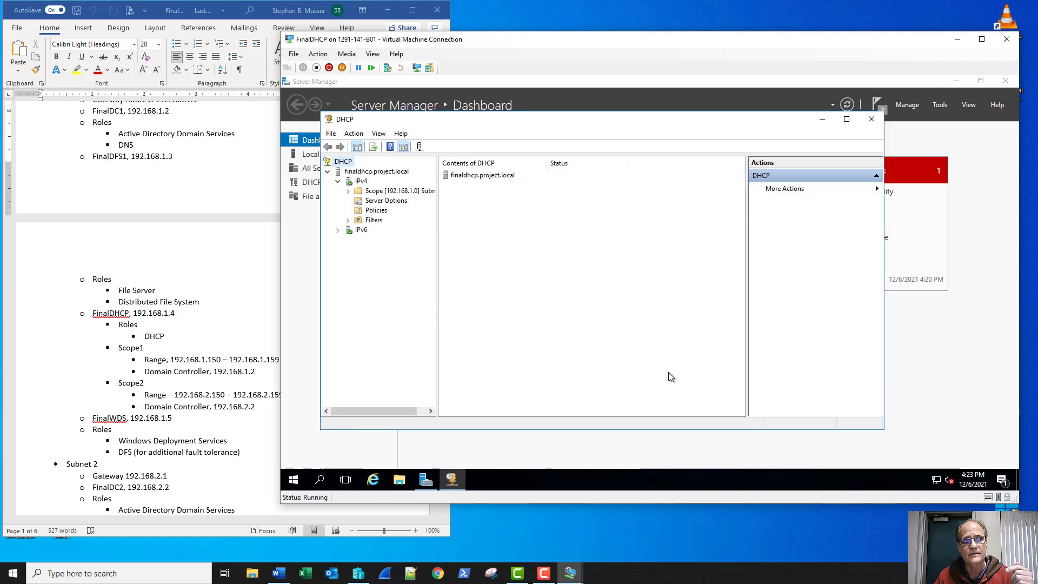
Step: Start another new IPv4 scope on finaldhcp.project.local and name it Subnet 2
right_click(361, 183)
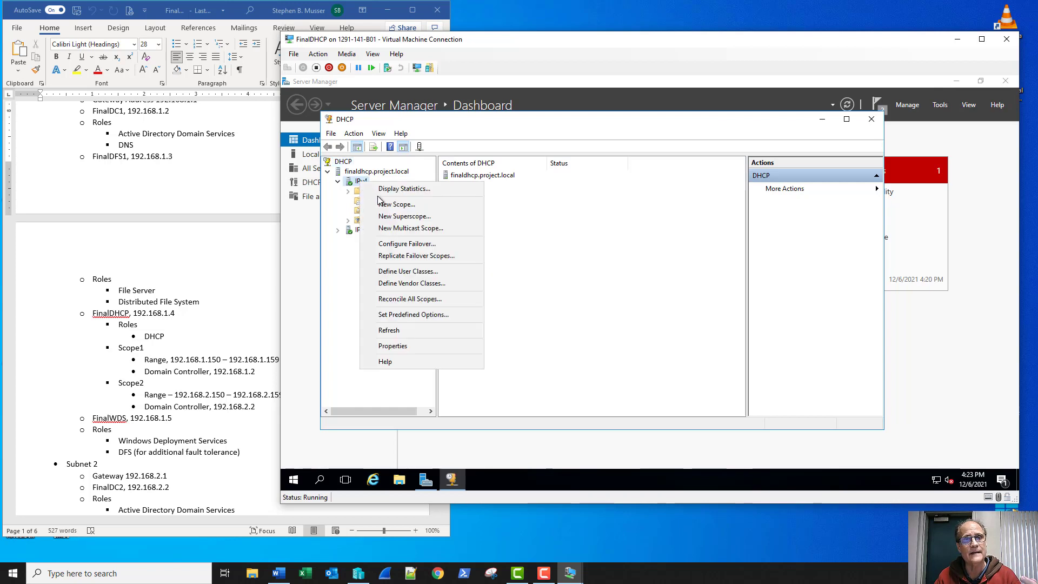
left_click(396, 204)
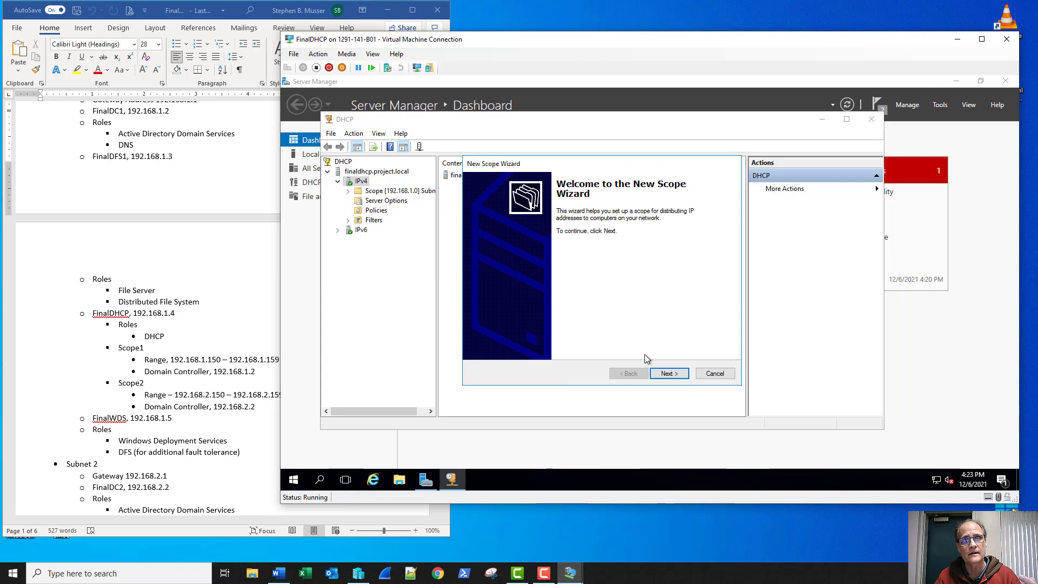
left_click(664, 372)
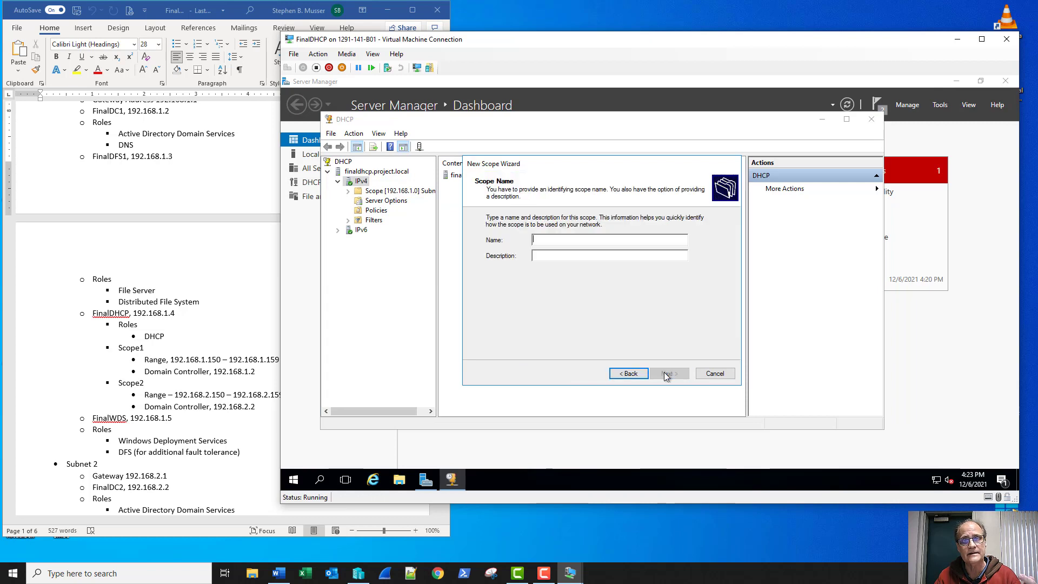
type("Sub")
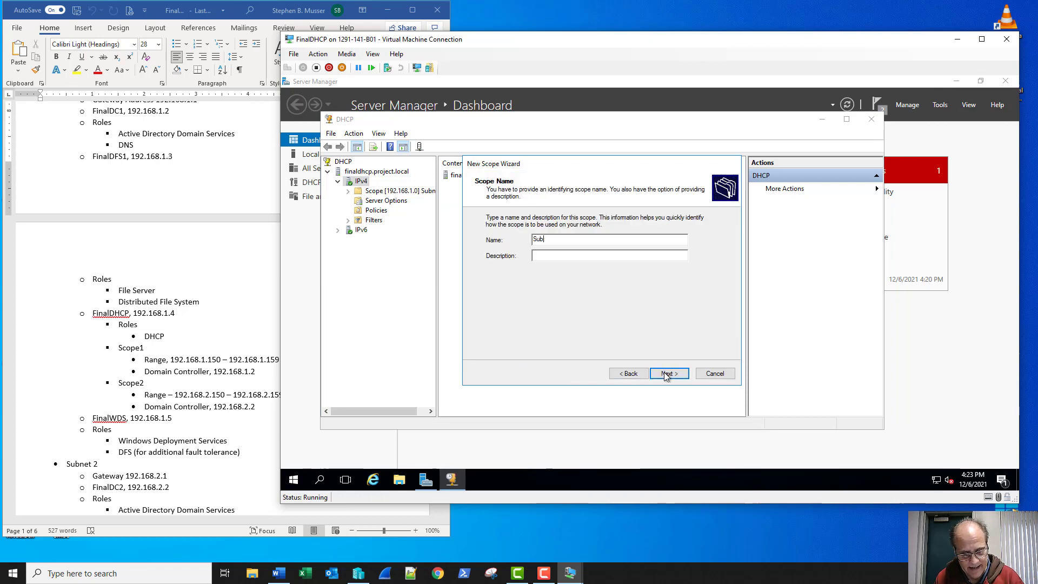
type("net 2")
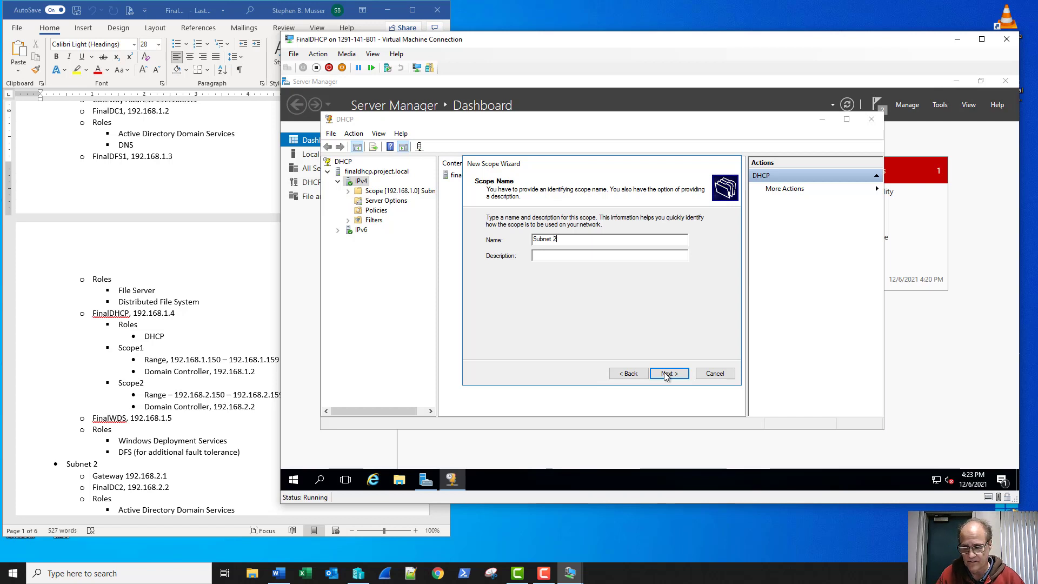
left_click(666, 374)
Step: Set the Subnet 2 scope's address range to 192.168.2.150 through 192.168.2.159, with no exclusions and the default lease duration
type("192.1.68")
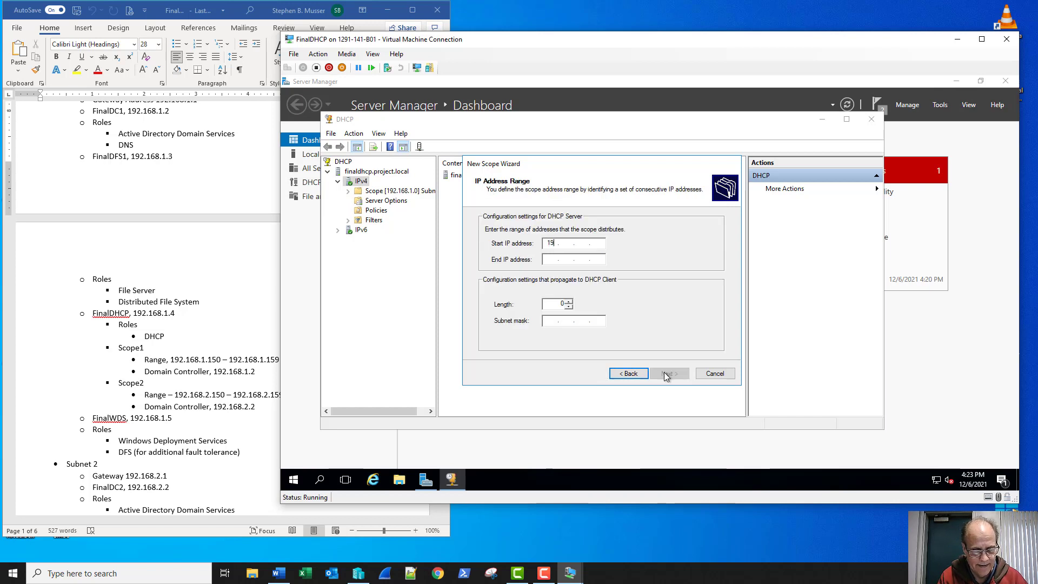
type(".2")
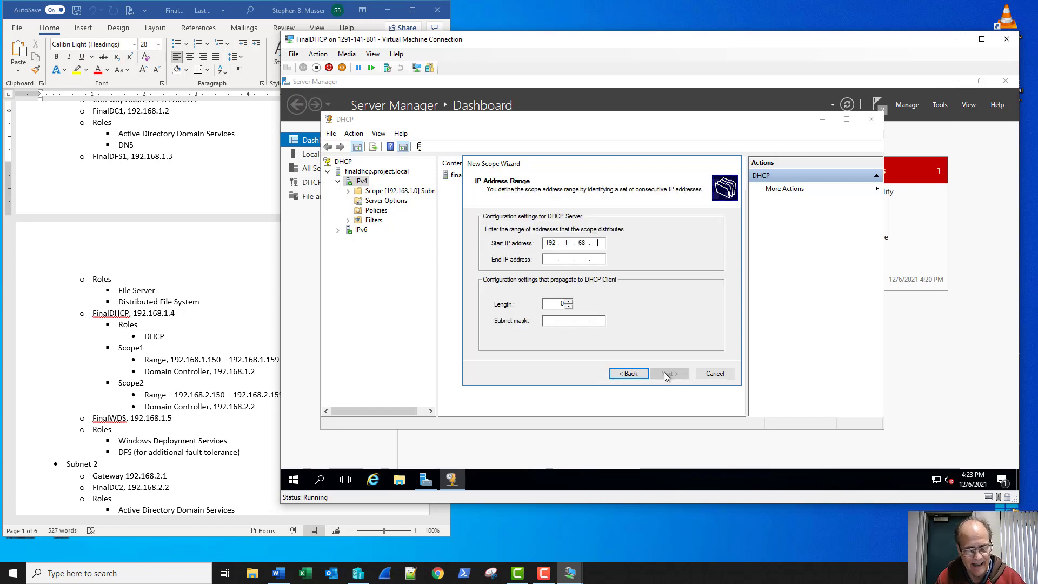
key("BackSpace")
key("BackSpace")
key("BackSpace")
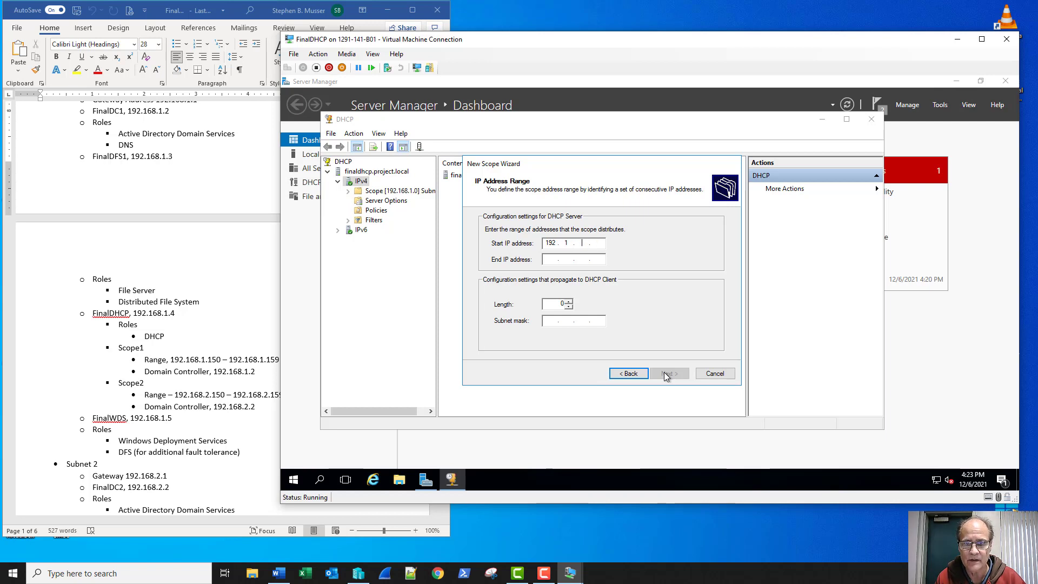
type("68.")
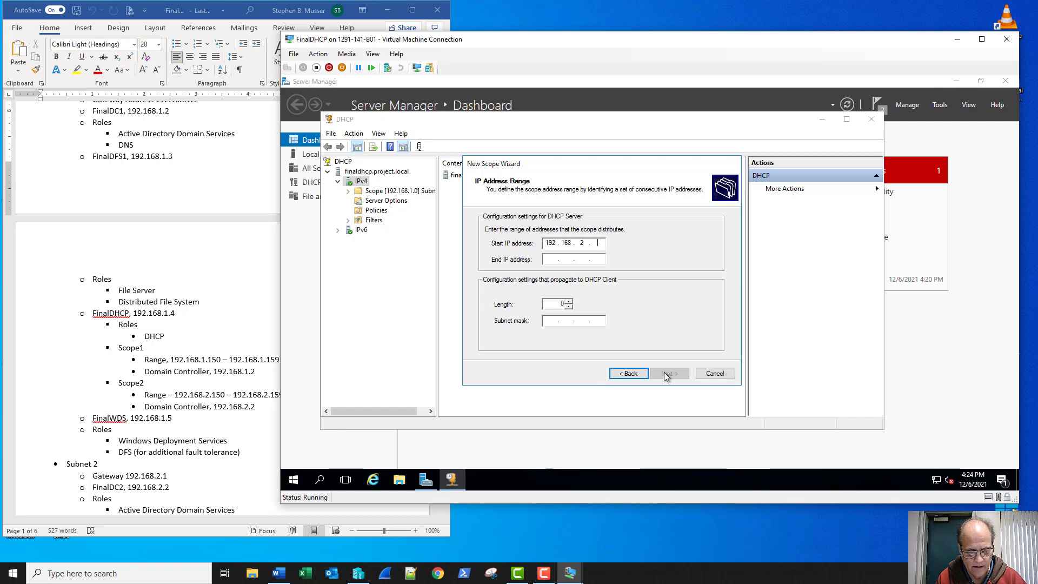
type("2.150")
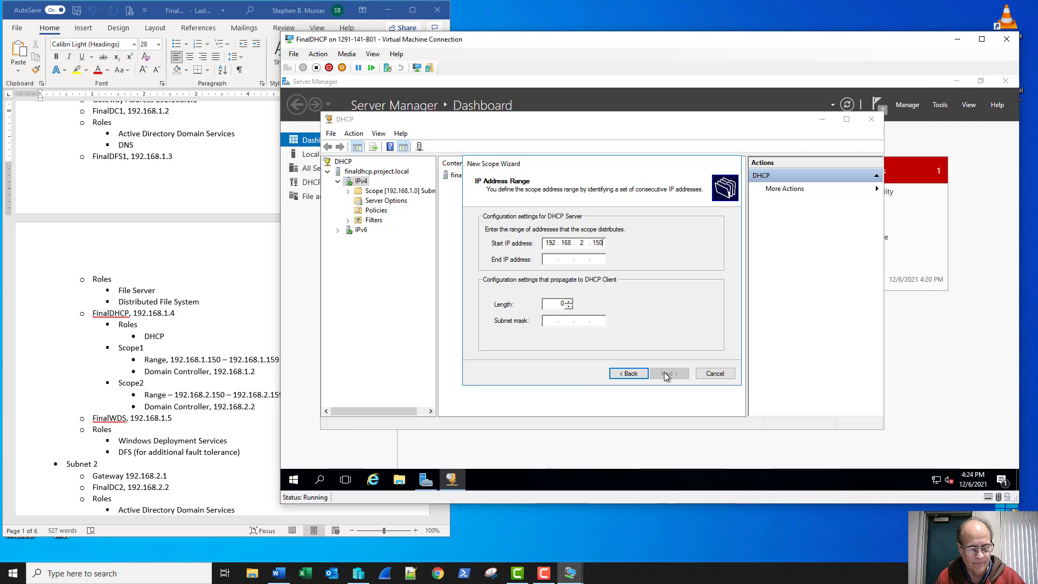
key("Tab")
type("192 . ")
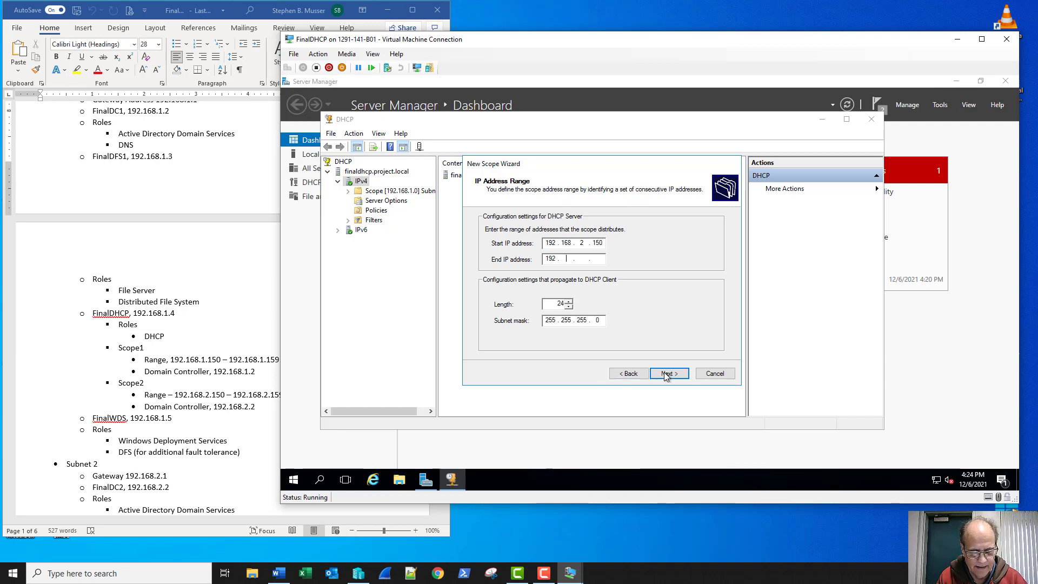
type("168 . ")
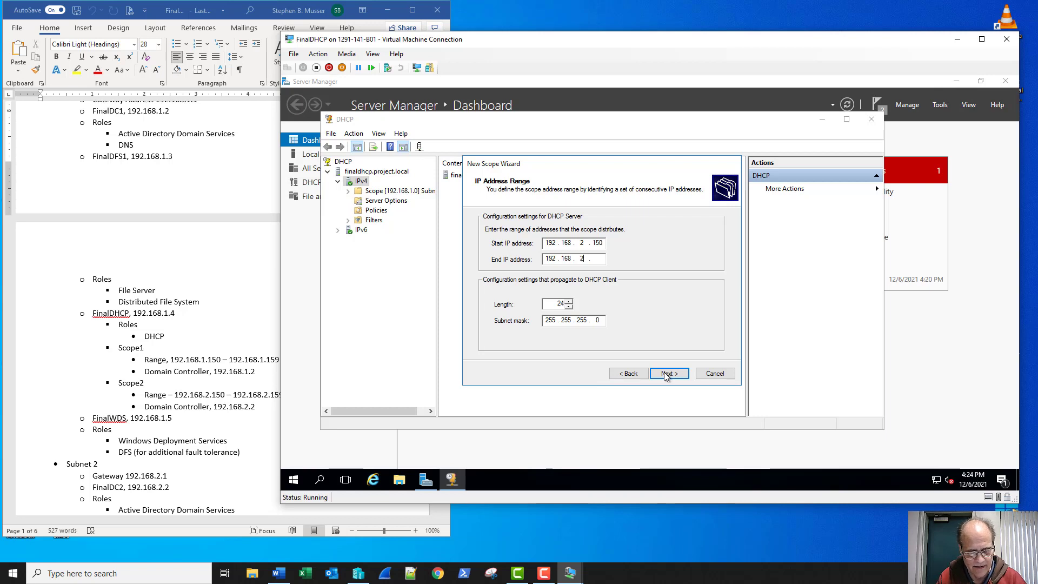
type("2 . 159")
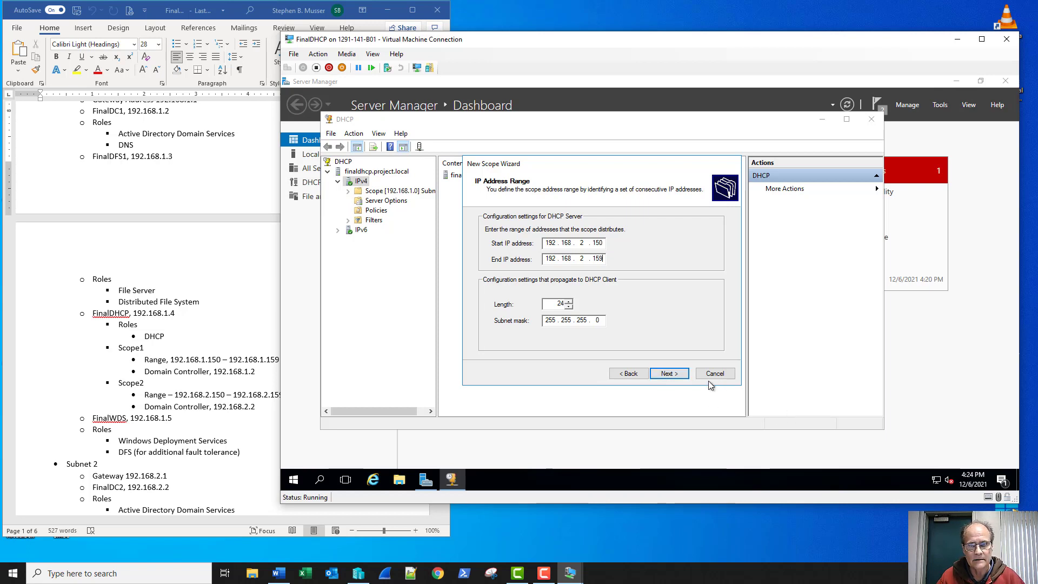
left_click(668, 374)
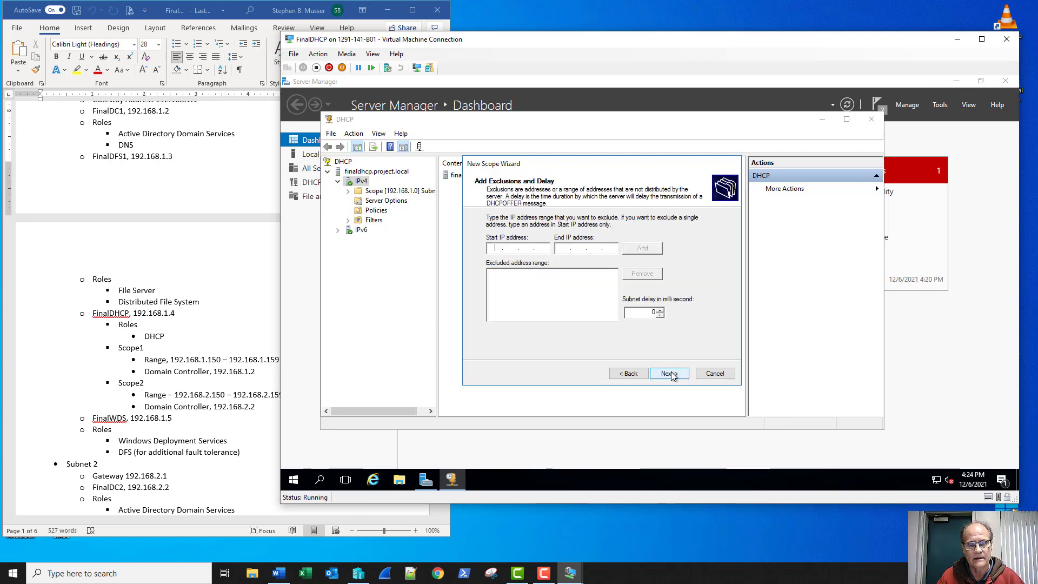
left_click(668, 373)
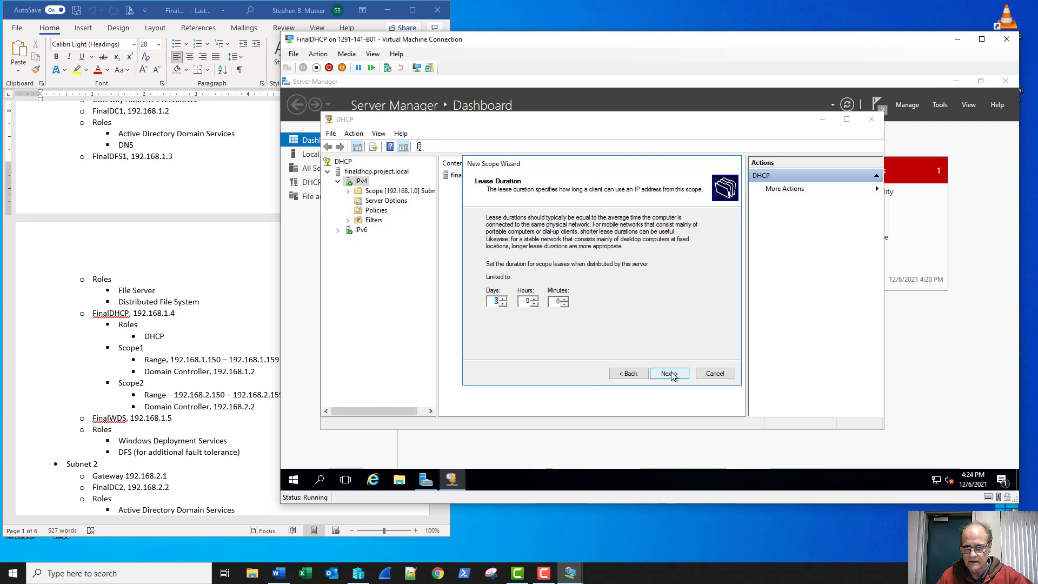
left_click(669, 373)
Step: Choose to configure the Subnet 2 scope's DHCP options now and add 192.168.2.1 as its default gateway
left_click(668, 373)
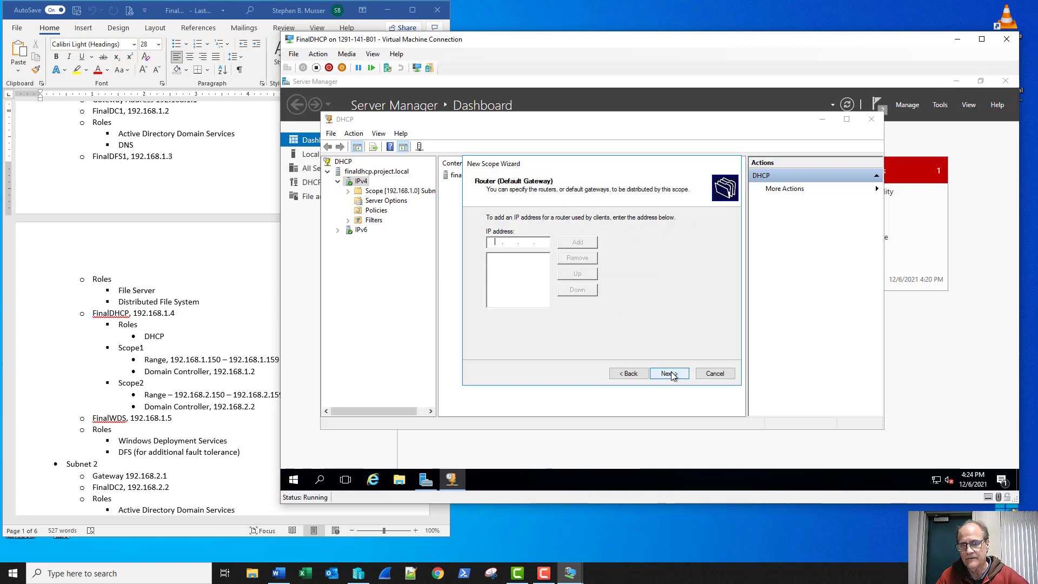
type("192 . 168 . 2 .")
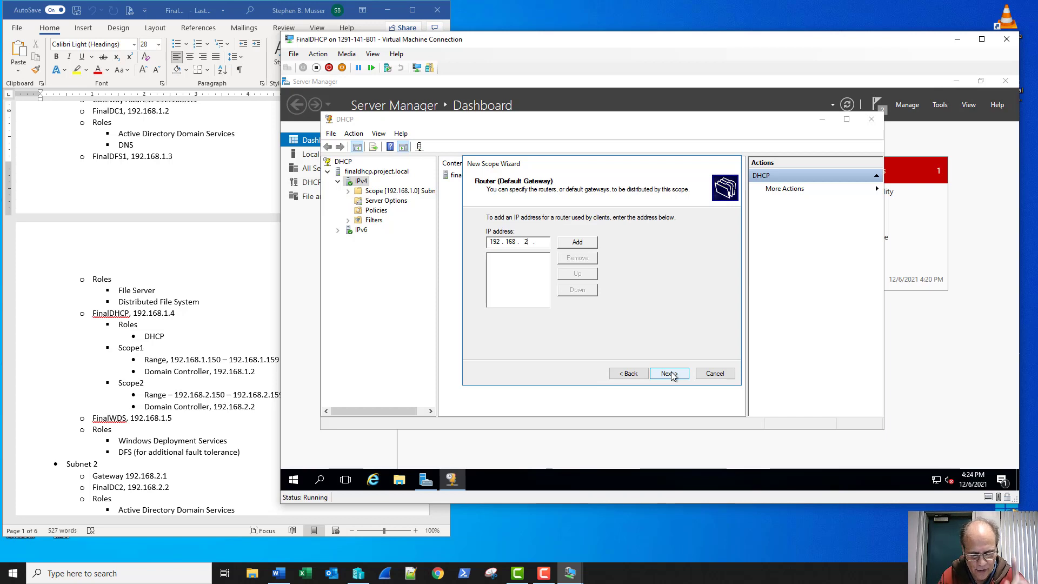
type(" 1")
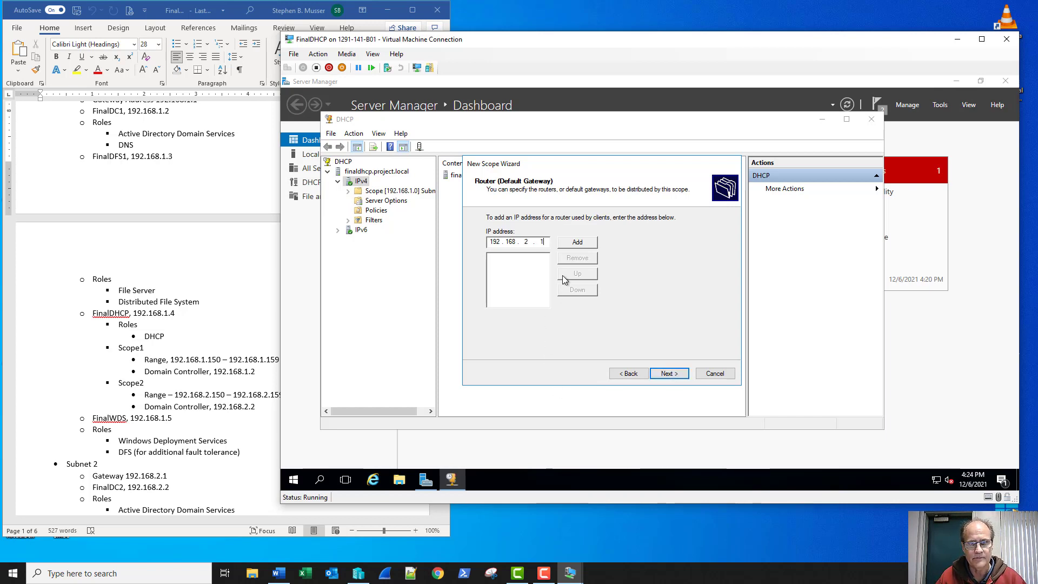
left_click(564, 245)
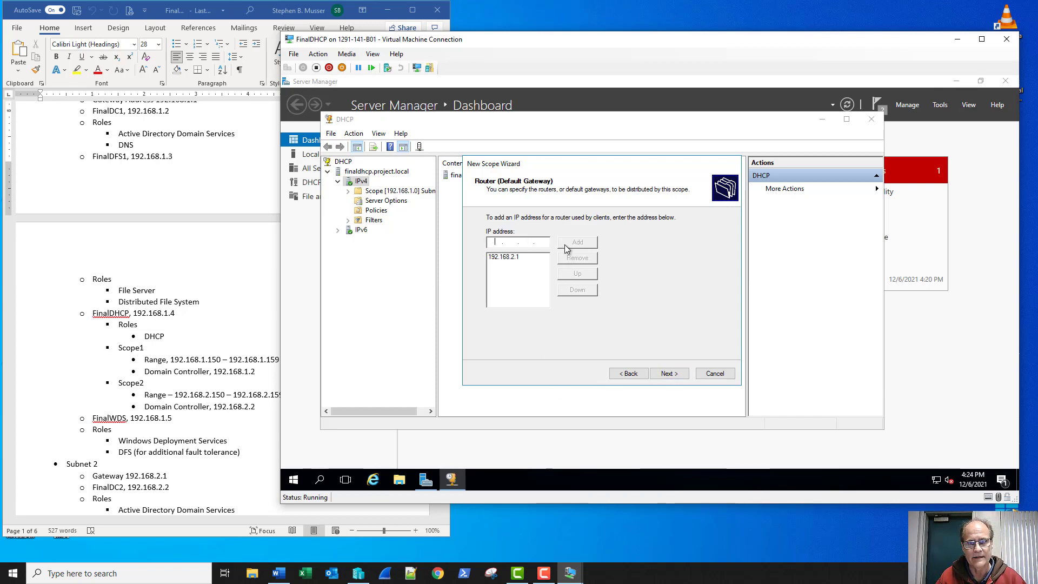
left_click(669, 373)
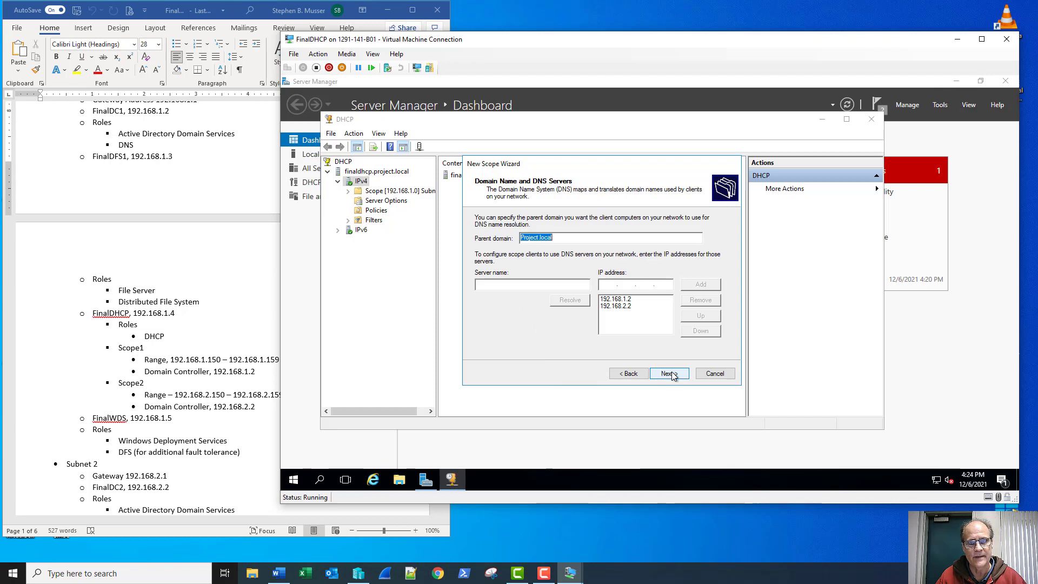
Step: Move DNS server 192.168.2.2 above 192.168.1.2 in the Subnet 2 scope's DNS server list, keeping Project.local as parent domain
left_click(670, 374)
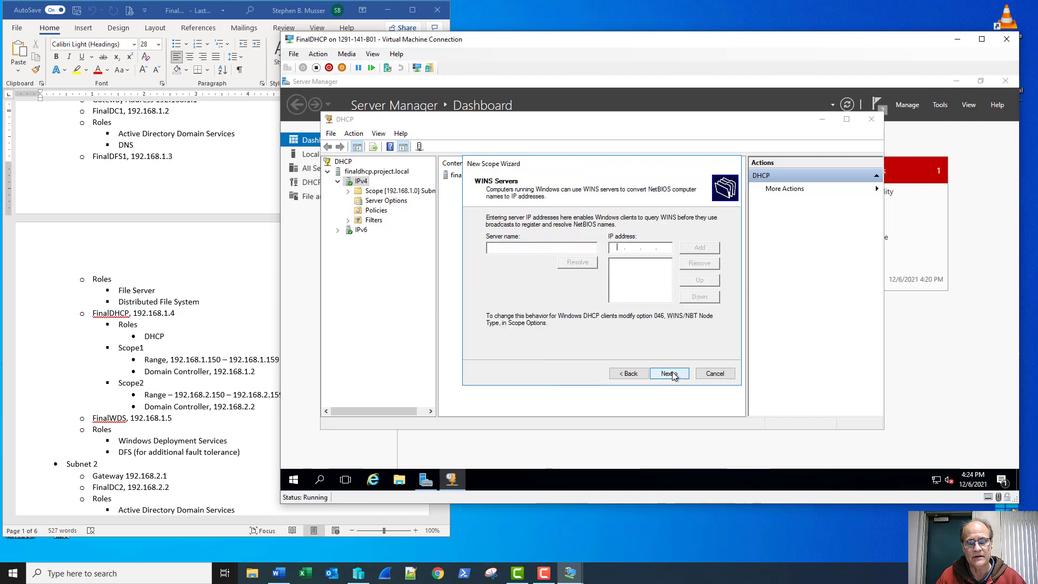
left_click(629, 373)
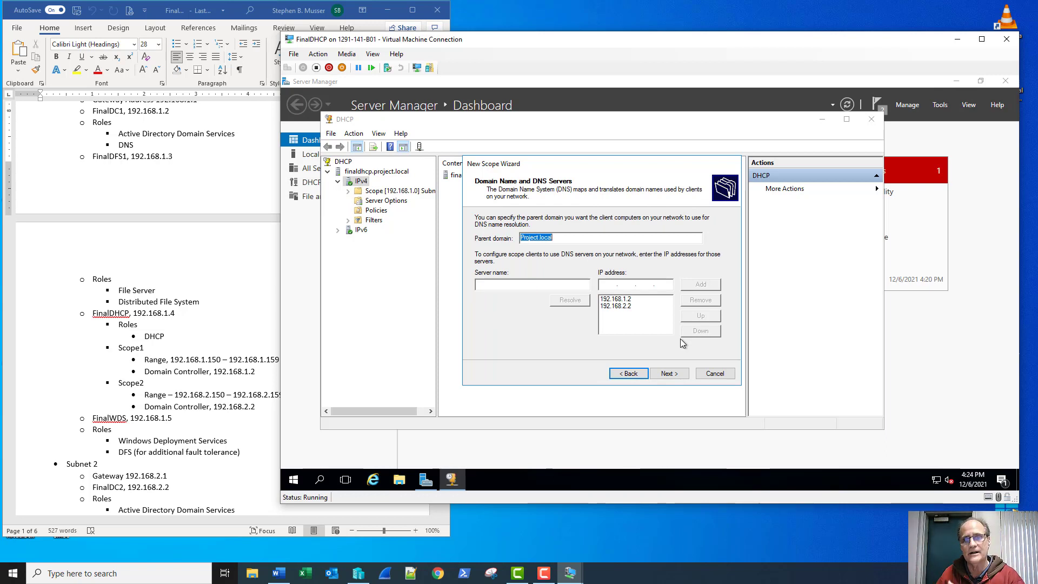
left_click(615, 307)
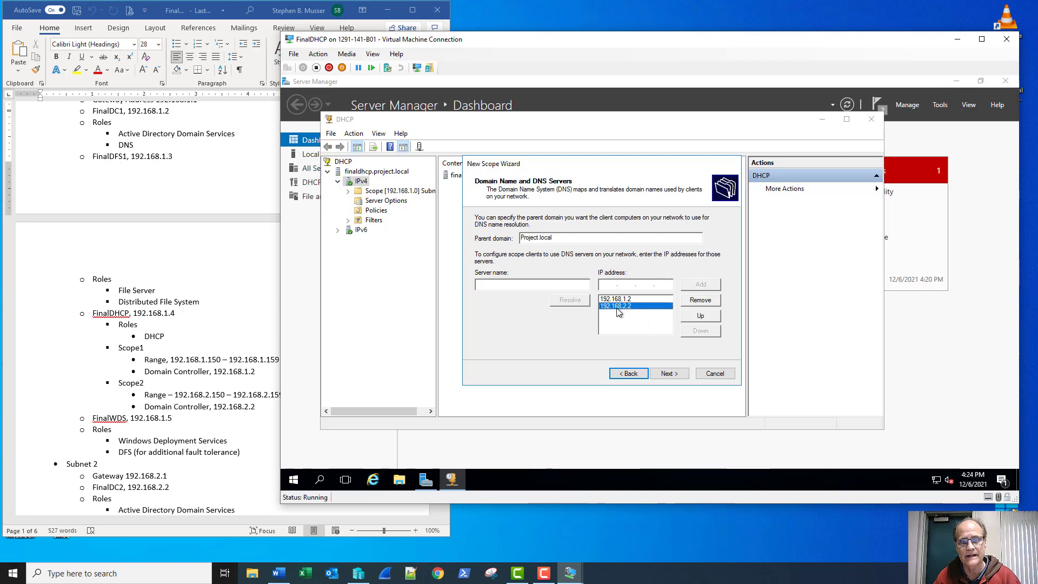
left_click(697, 318)
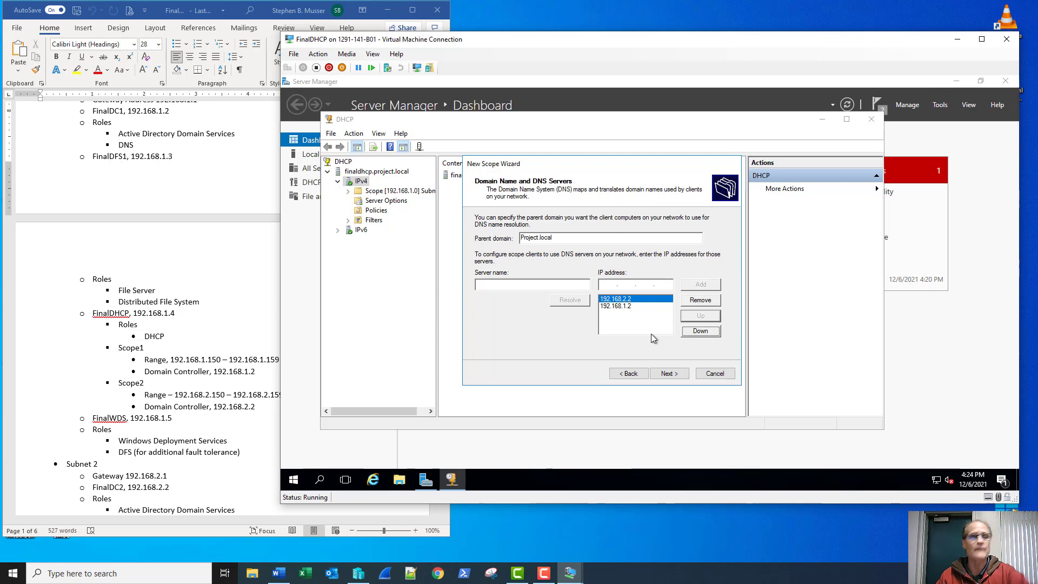
left_click(662, 372)
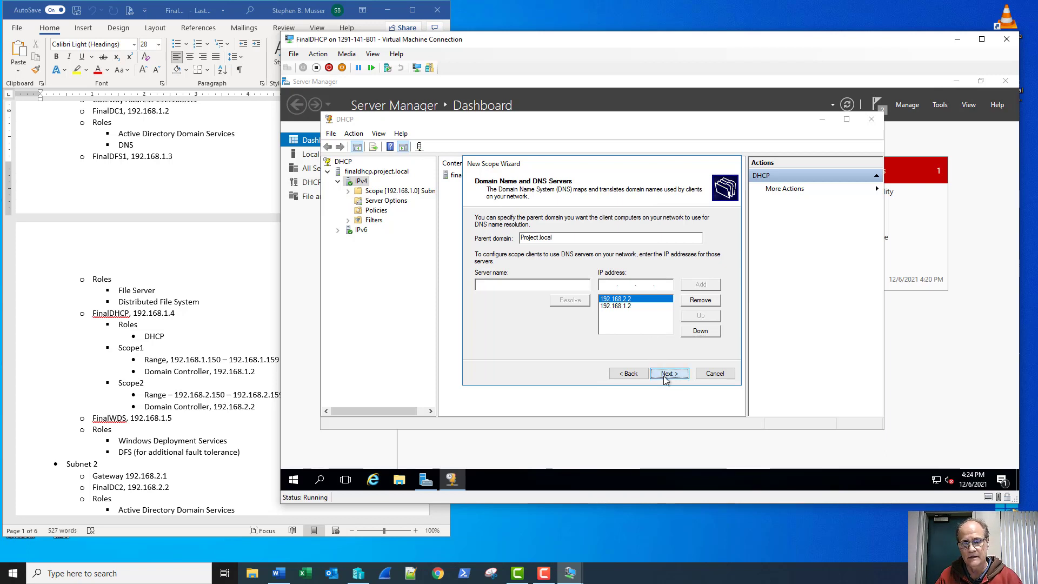
Step: Leave WINS servers empty, activate the Subnet 2 scope immediately and finish the New Scope Wizard
left_click(667, 375)
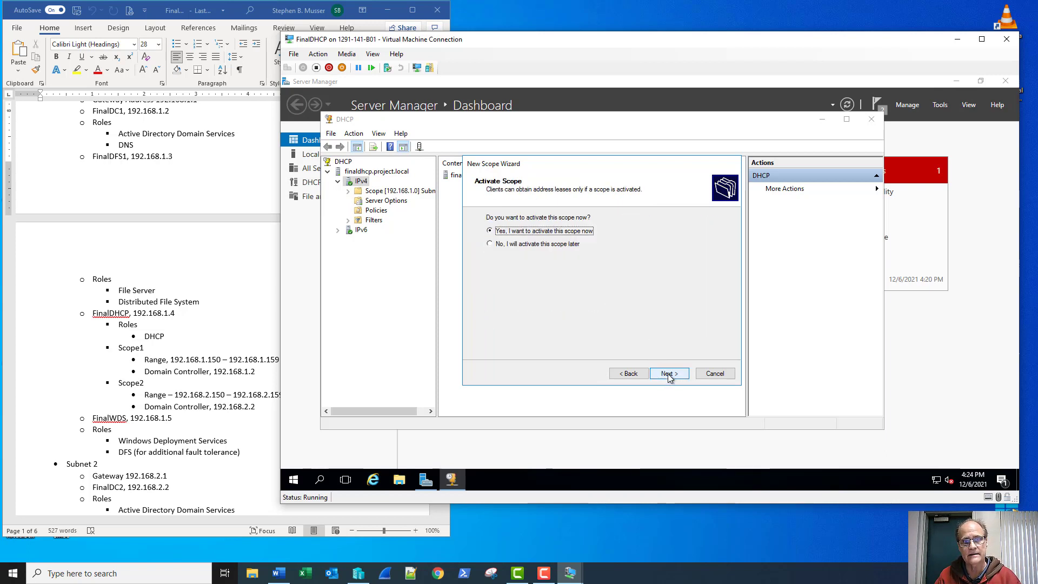
left_click(668, 374)
left_click(668, 374)
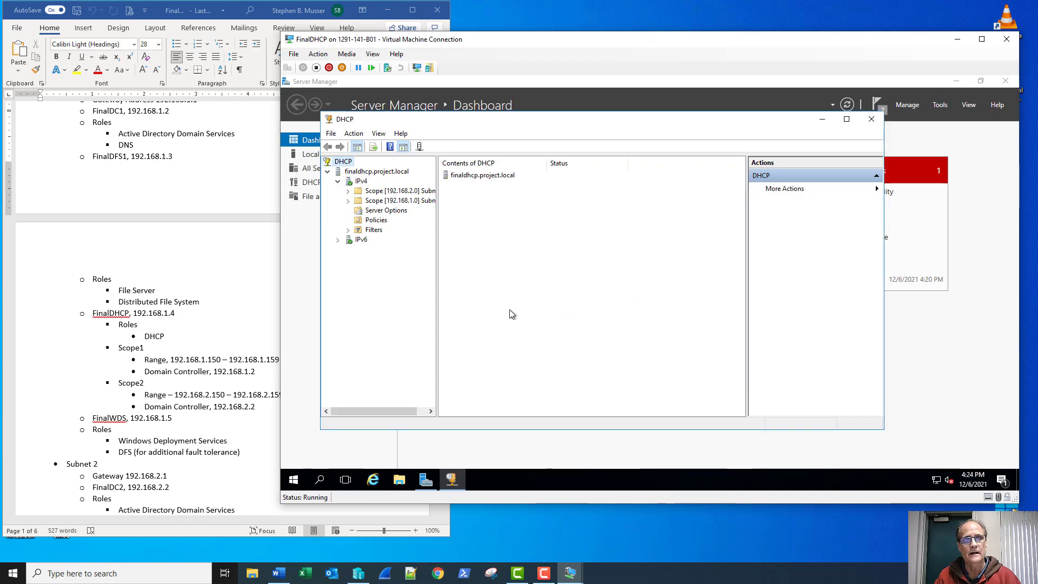
Step: Review the scope options of the Subnet 2 and Subnet 1 scopes and the Subnet 1 address leases
left_click(348, 201)
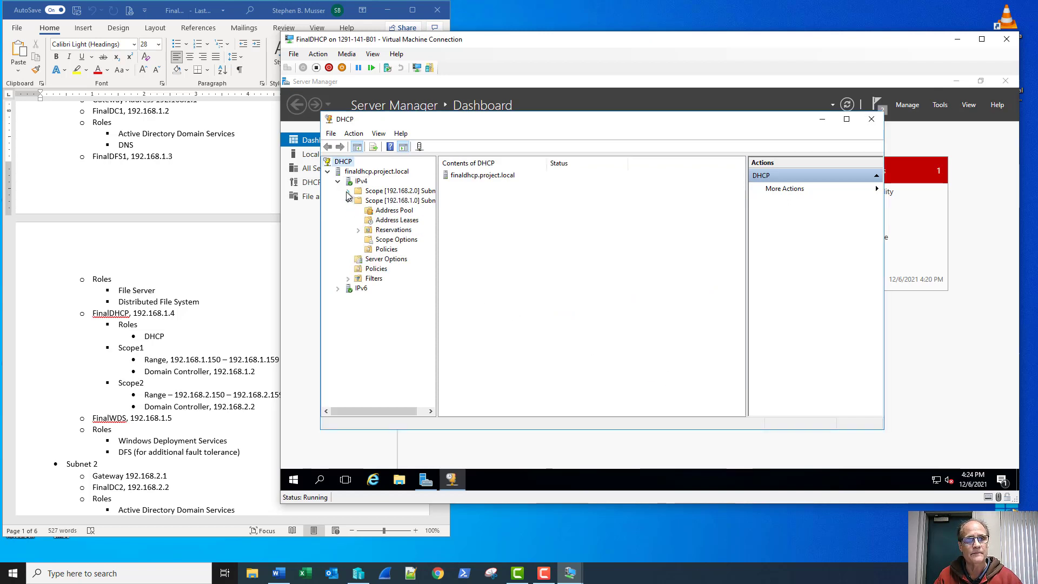
left_click(347, 191)
left_click(370, 231)
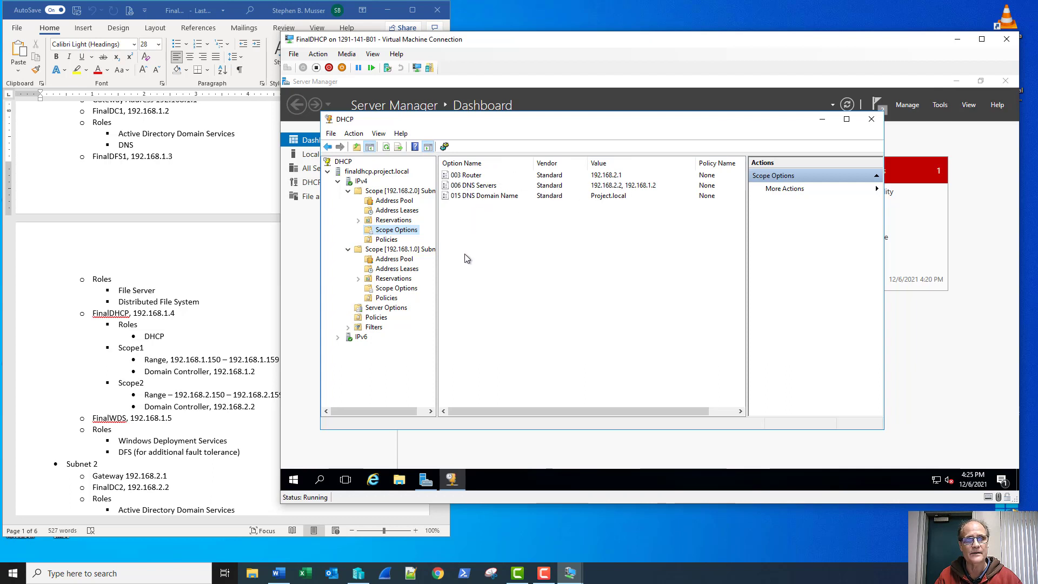
left_click(383, 292)
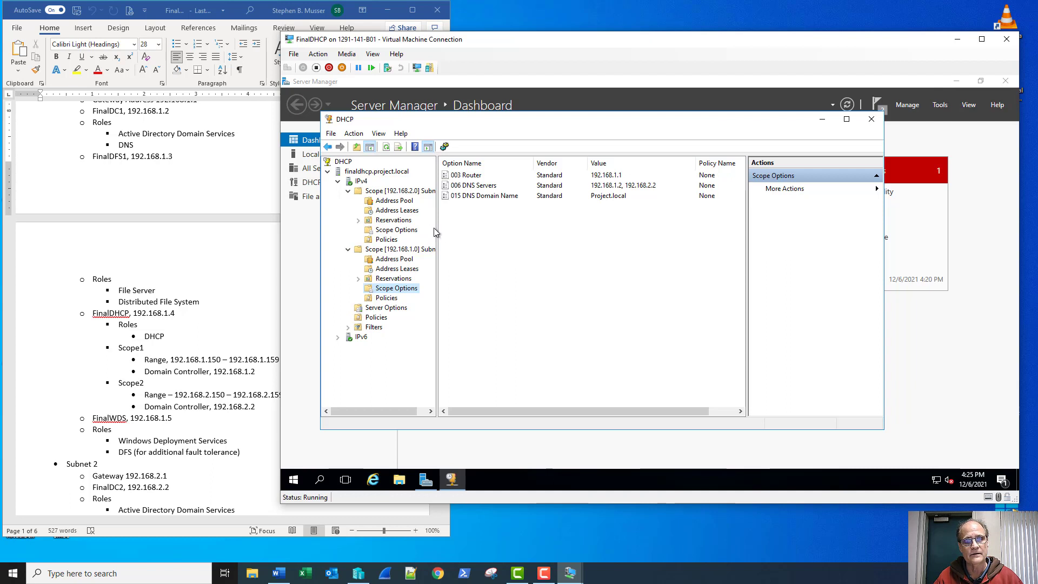
left_click_drag(437, 233, 468, 239)
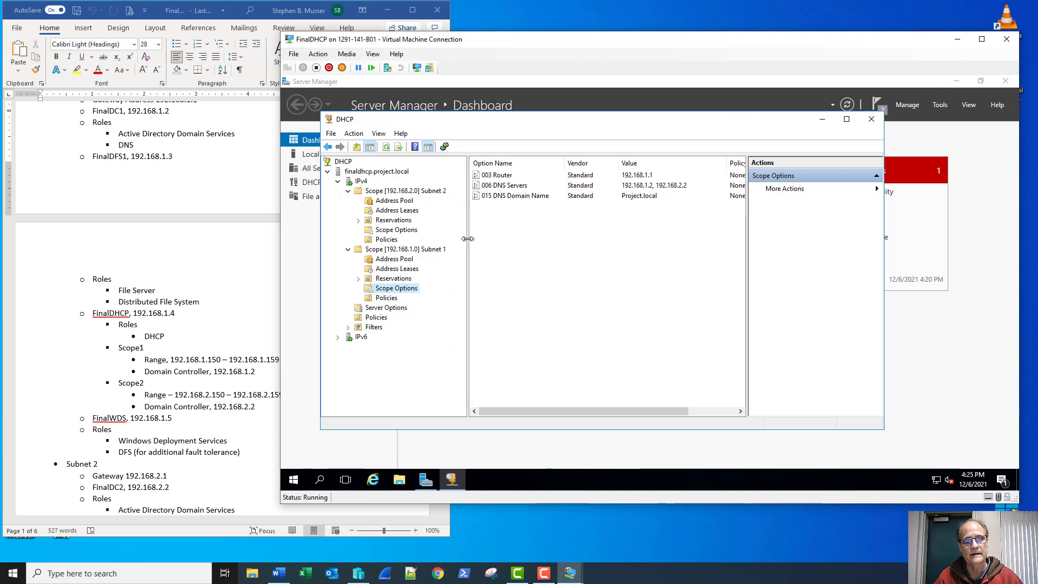
left_click(395, 269)
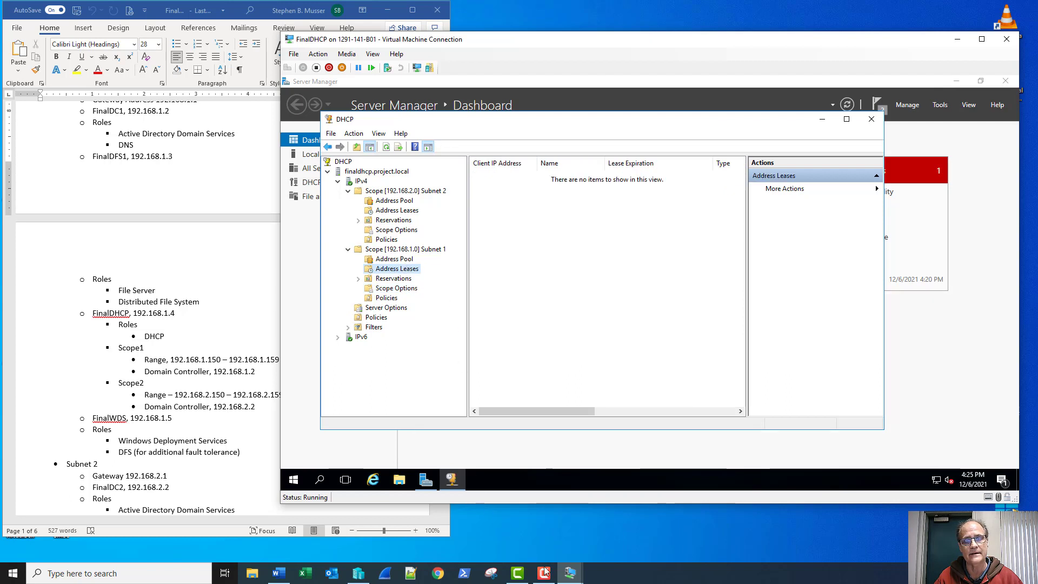
Step: Switch to the FinalDFS1 virtual machine, hide Server Manager's welcome tile and show the Local Server properties
mouse_move(572, 572)
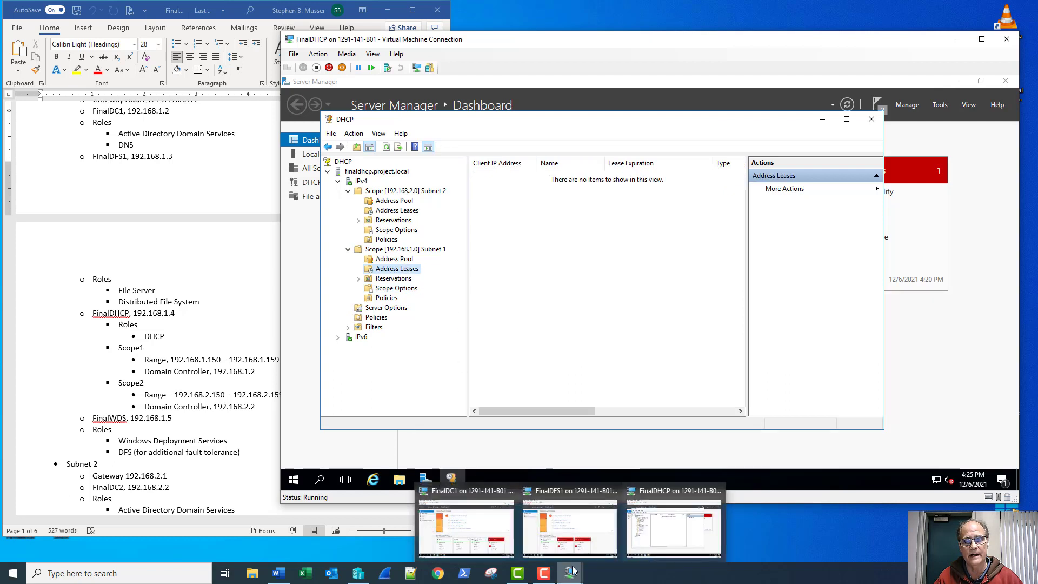
left_click(577, 520)
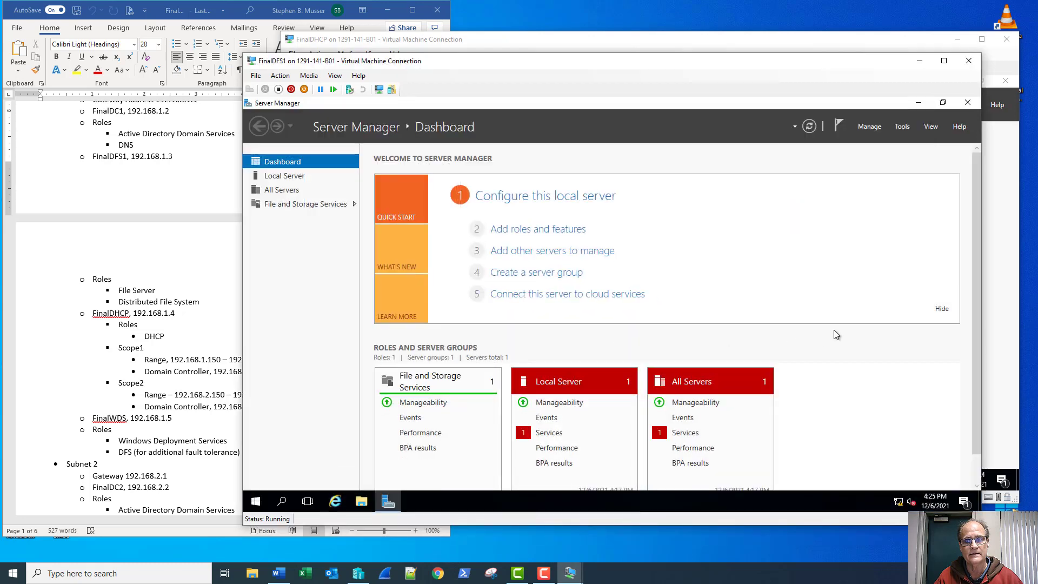
left_click(942, 309)
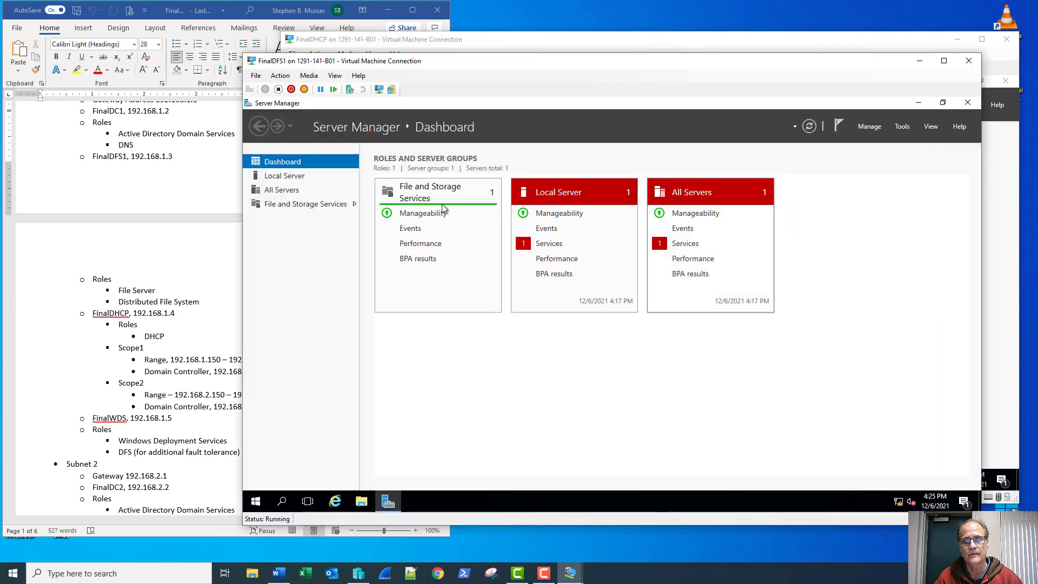
left_click(276, 178)
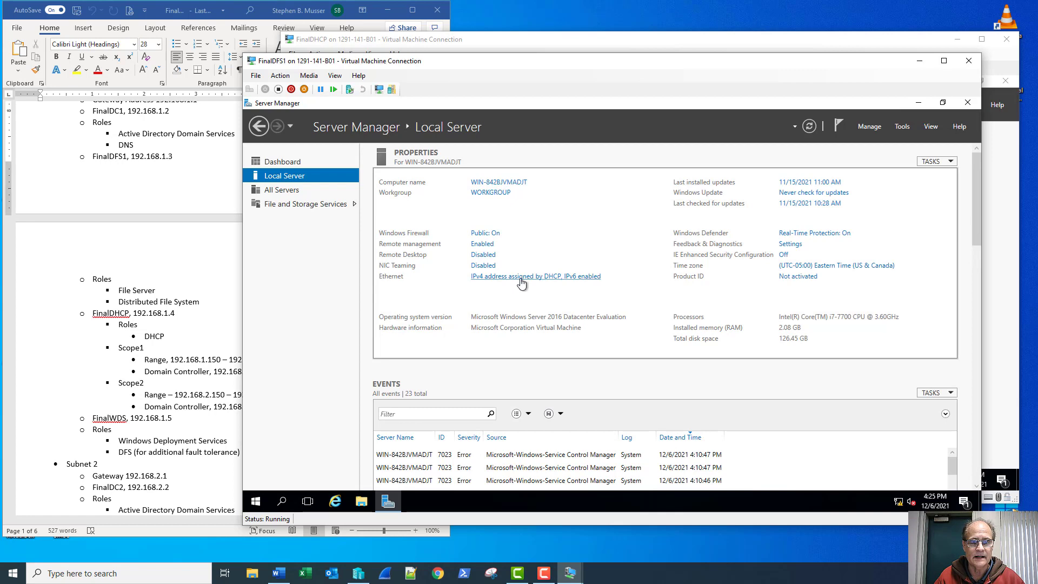
Step: Check FinalDFS1's IP configuration by running ipconfig in a Command Prompt, and close it with exit
left_click(257, 502)
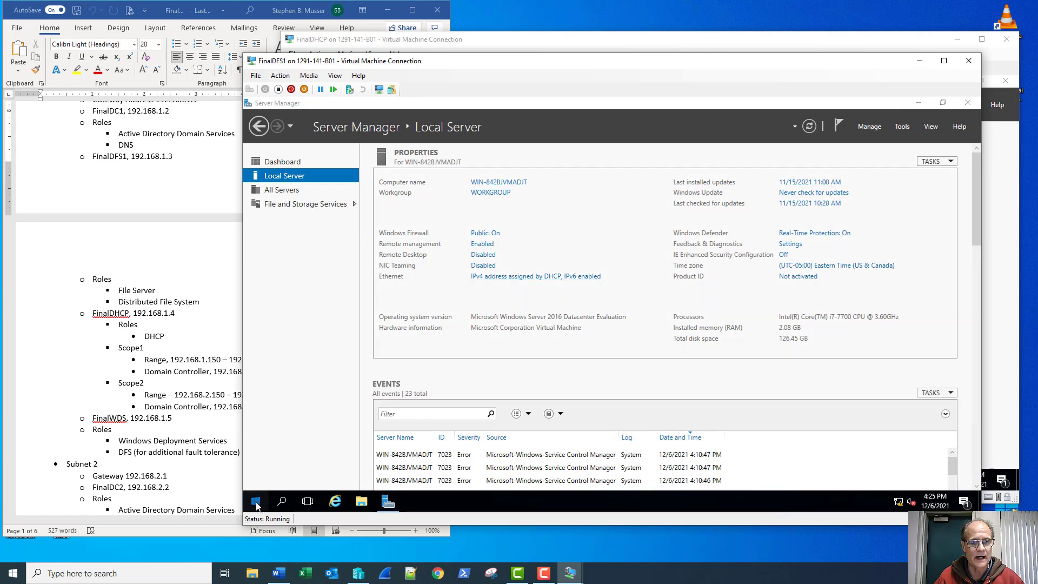
type("c")
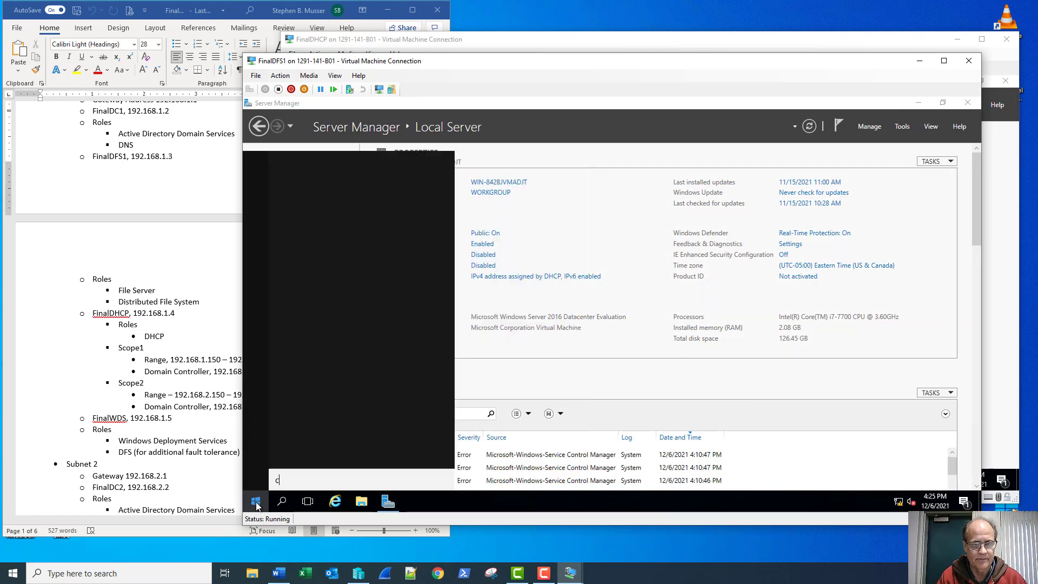
type("omm")
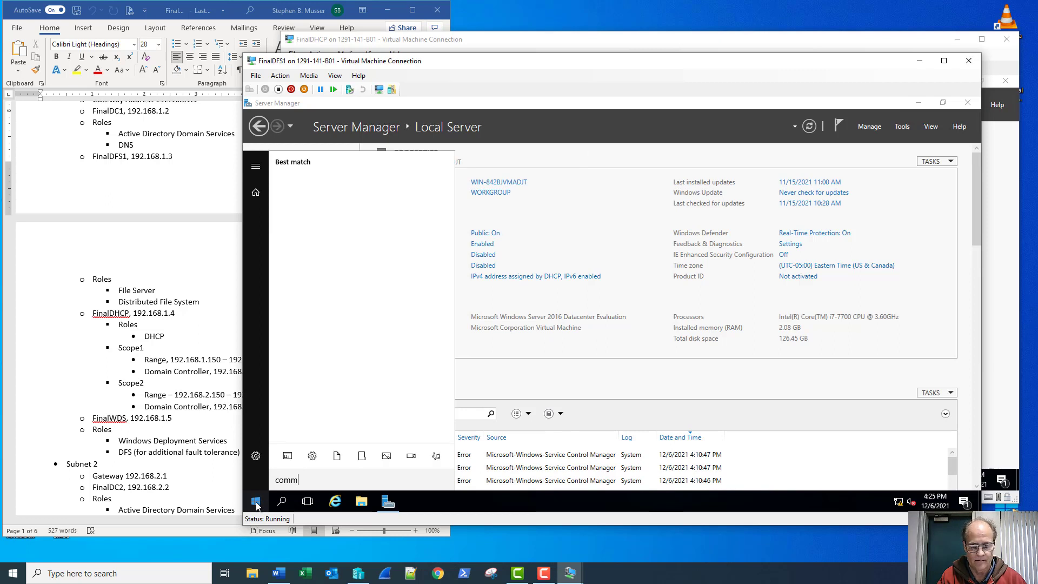
key("BackSpace")
type("m")
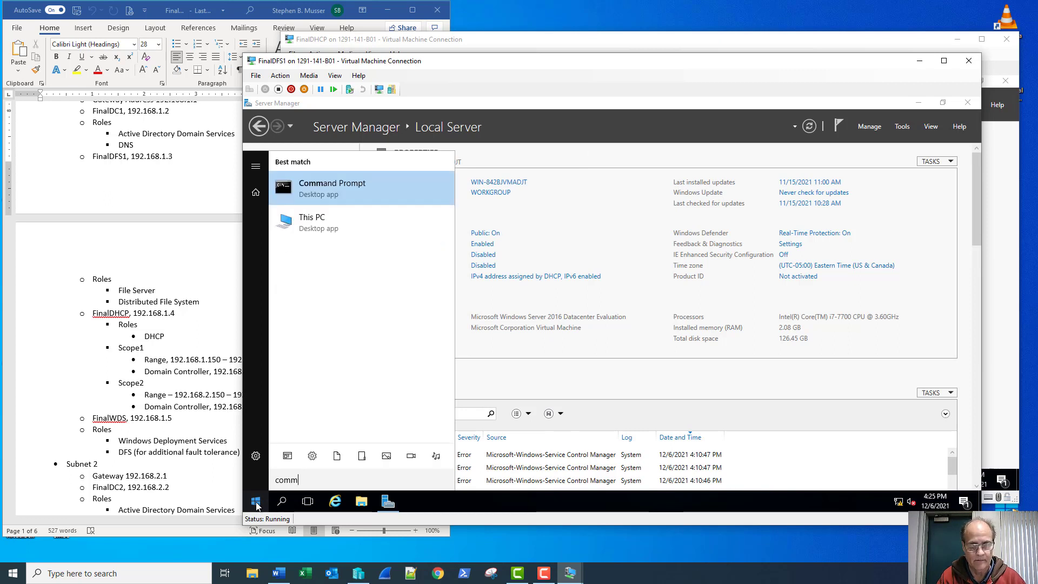
key("Return")
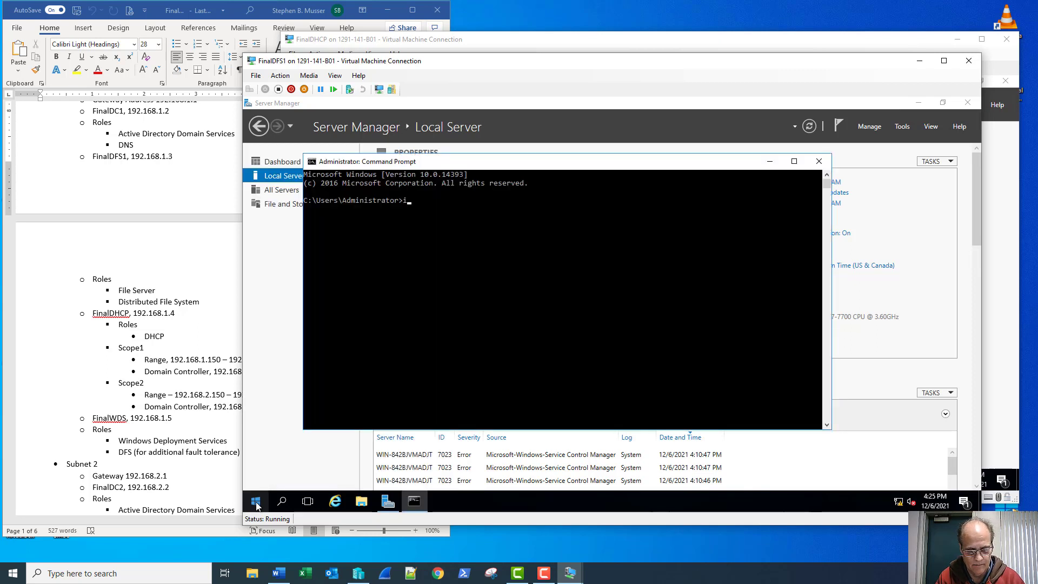
type("ipconfig")
key("Return")
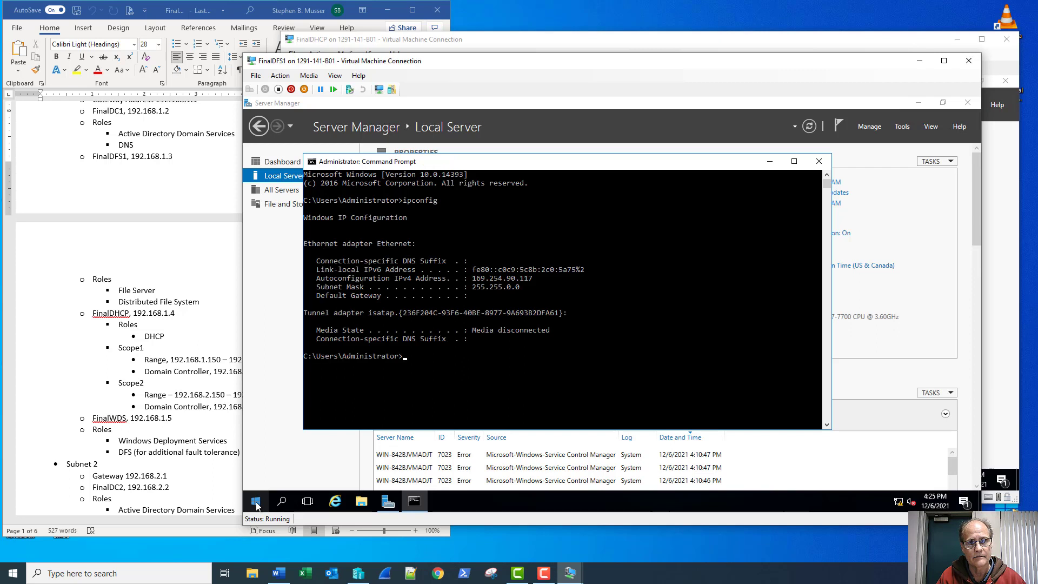
type("ex")
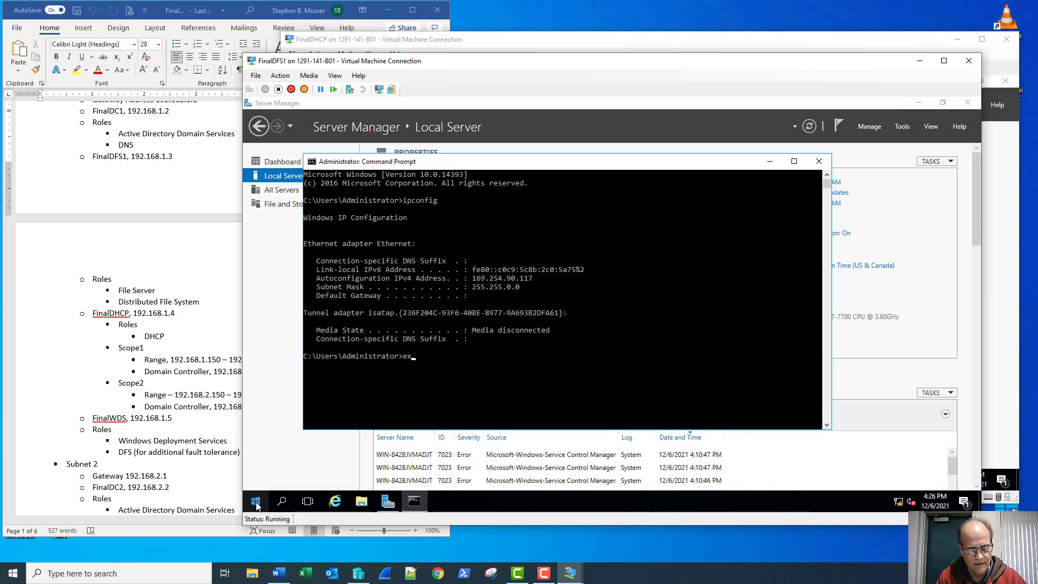
type("it")
key("Return")
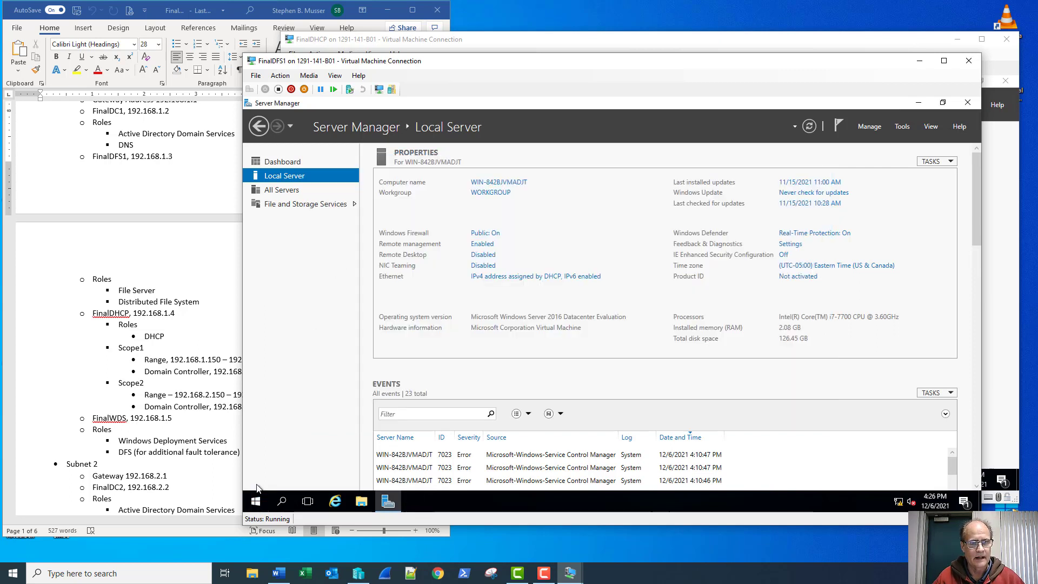
Step: Sign out of FinalDFS1 and sign back in as Administrator by entering the account password
right_click(259, 501)
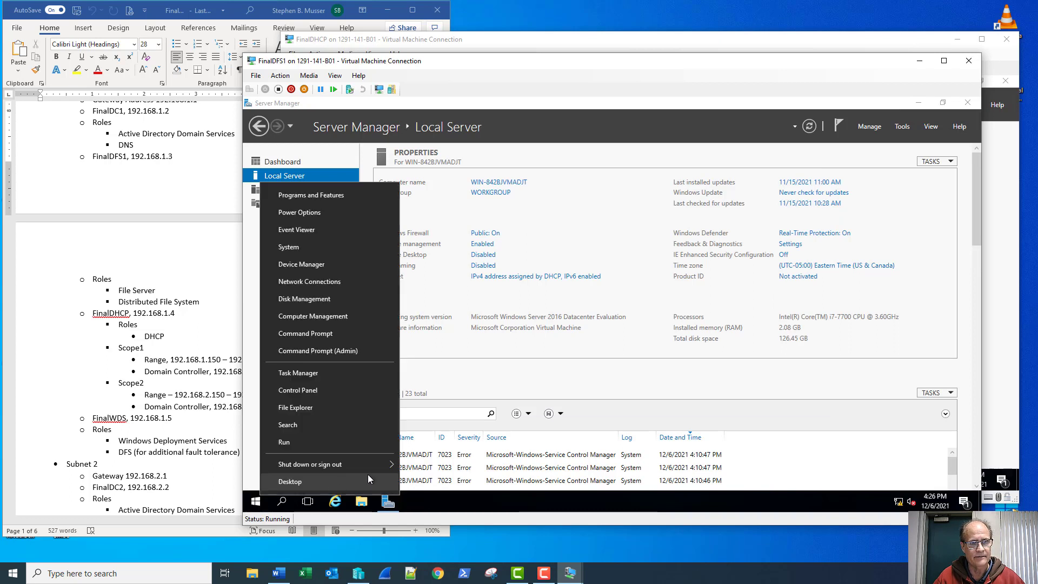
mouse_move(384, 466)
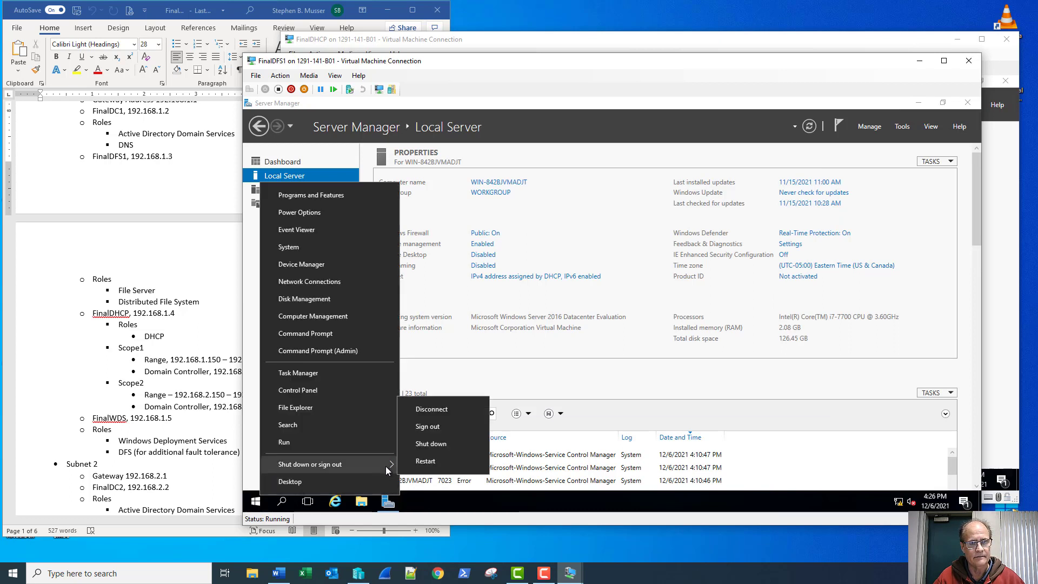
left_click(421, 427)
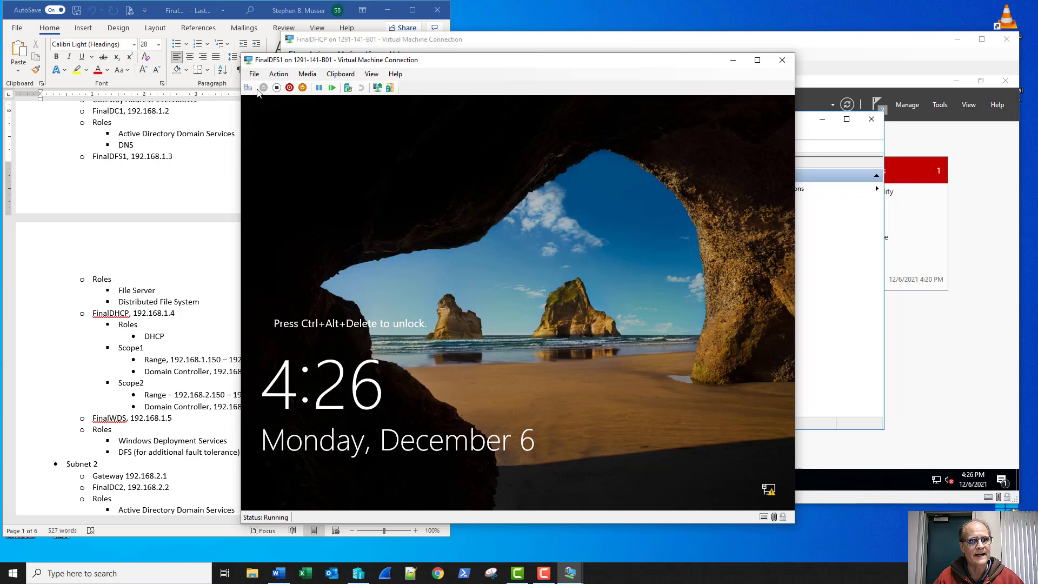
left_click(248, 88)
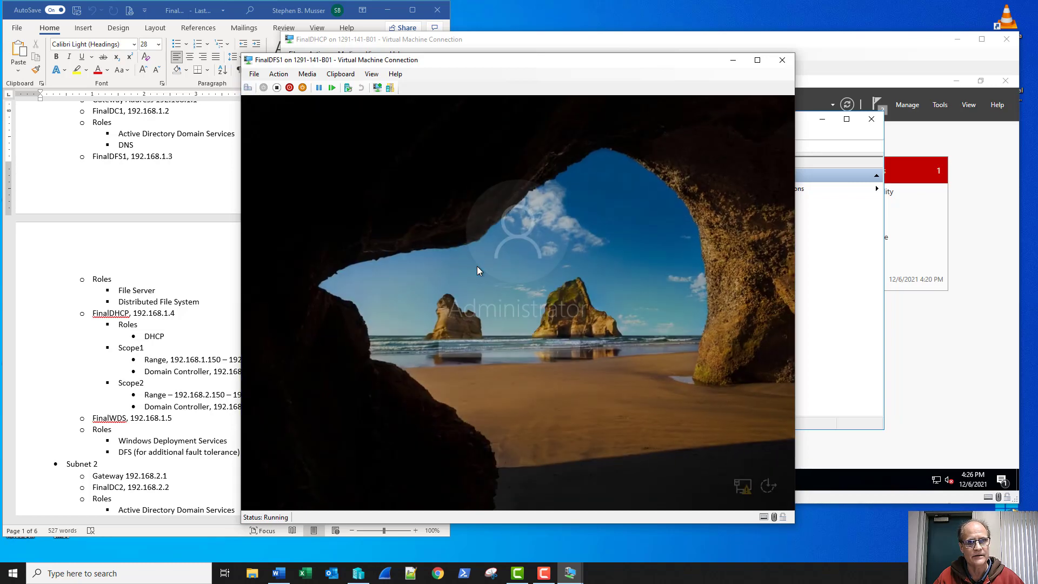
type("*********")
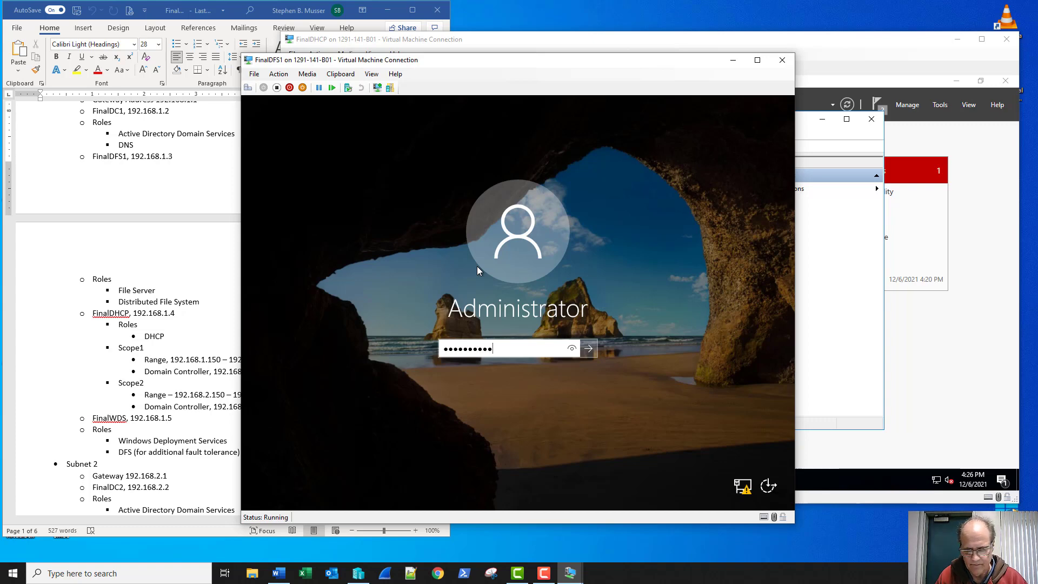
key("Return")
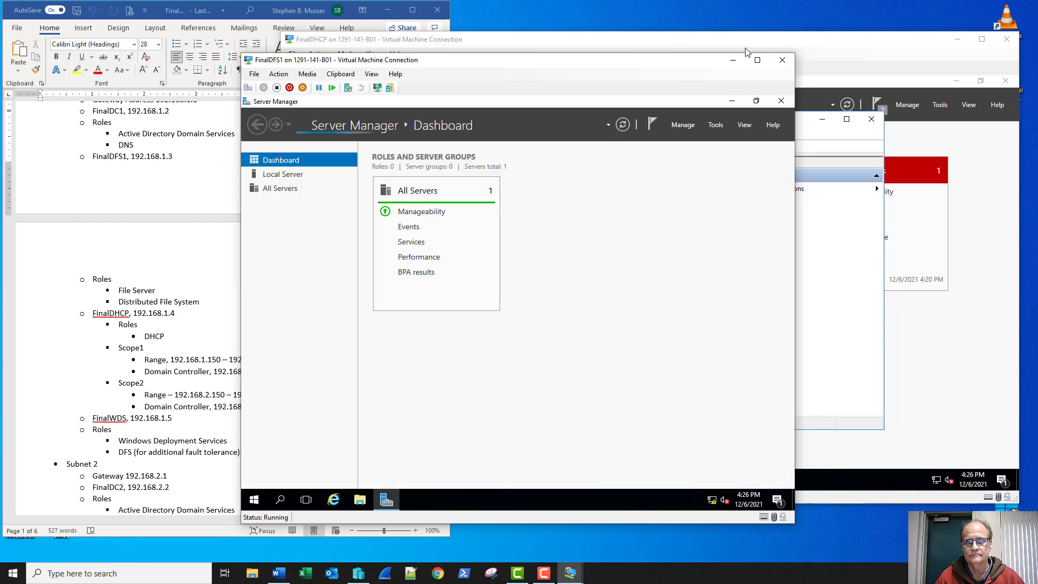
Step: Minimize the FinalDHCP connection window and open the Internet Protocol Version 4 properties of FinalDFS1's Ethernet adapter
left_click(824, 135)
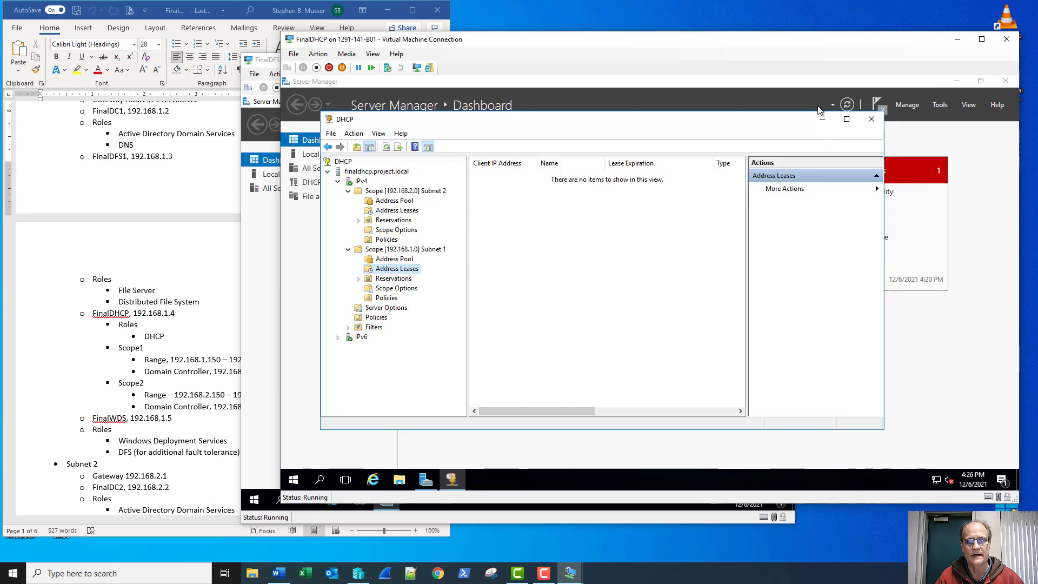
left_click(957, 39)
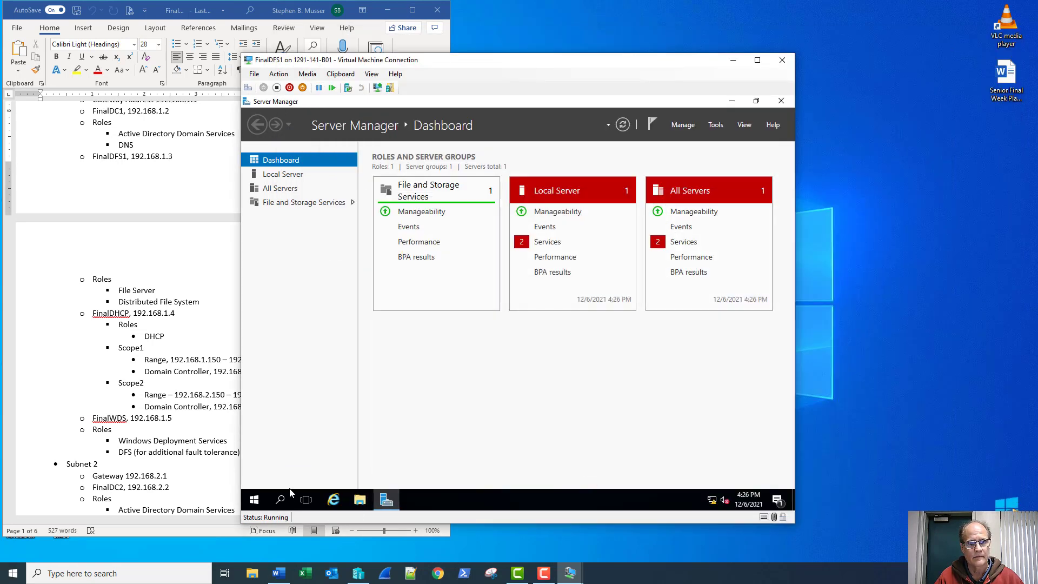
right_click(255, 503)
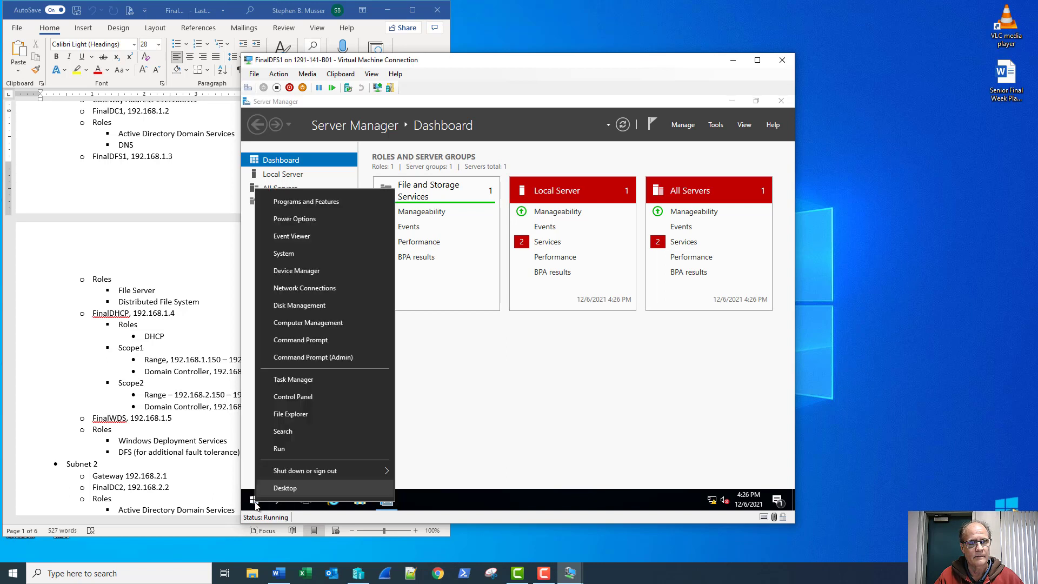
left_click(301, 288)
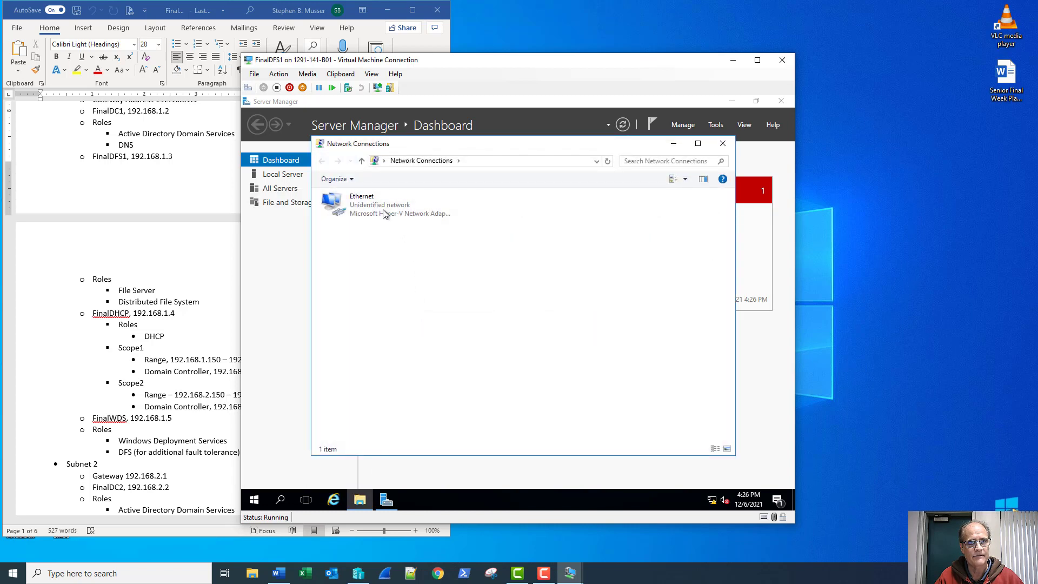
key("shift+F10")
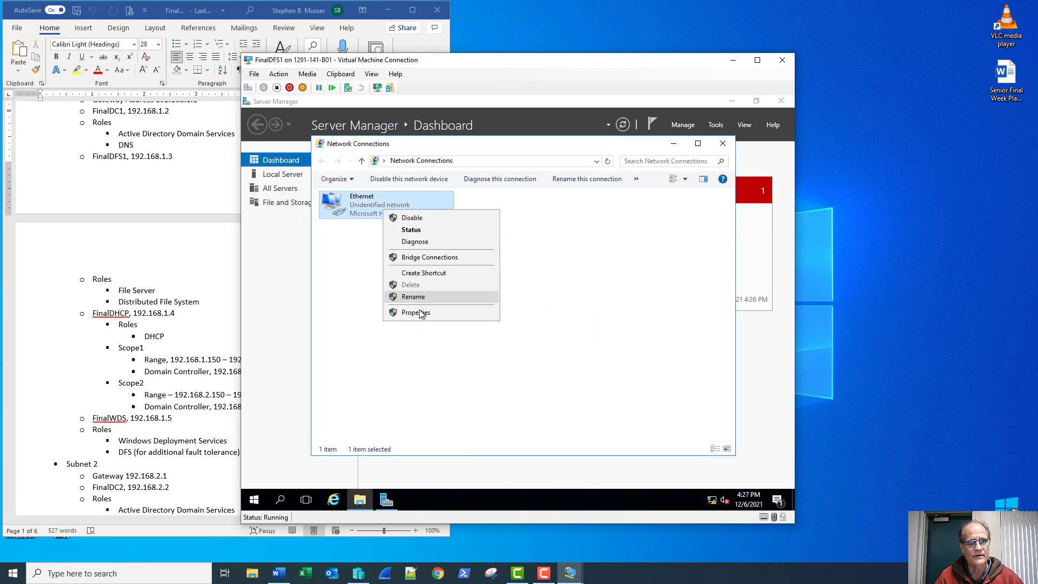
left_click(417, 310)
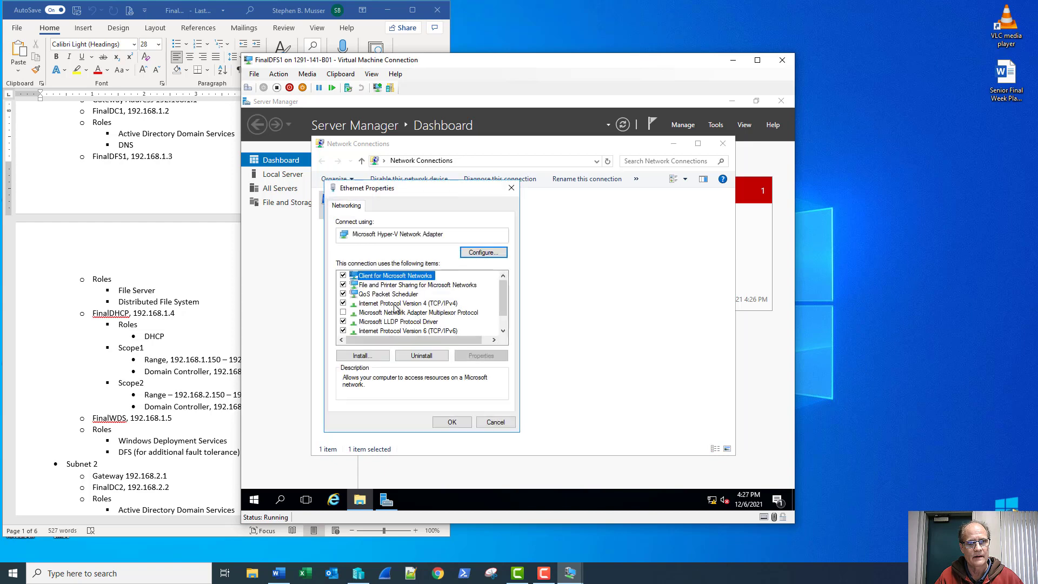
left_click(395, 304)
double_click(395, 304)
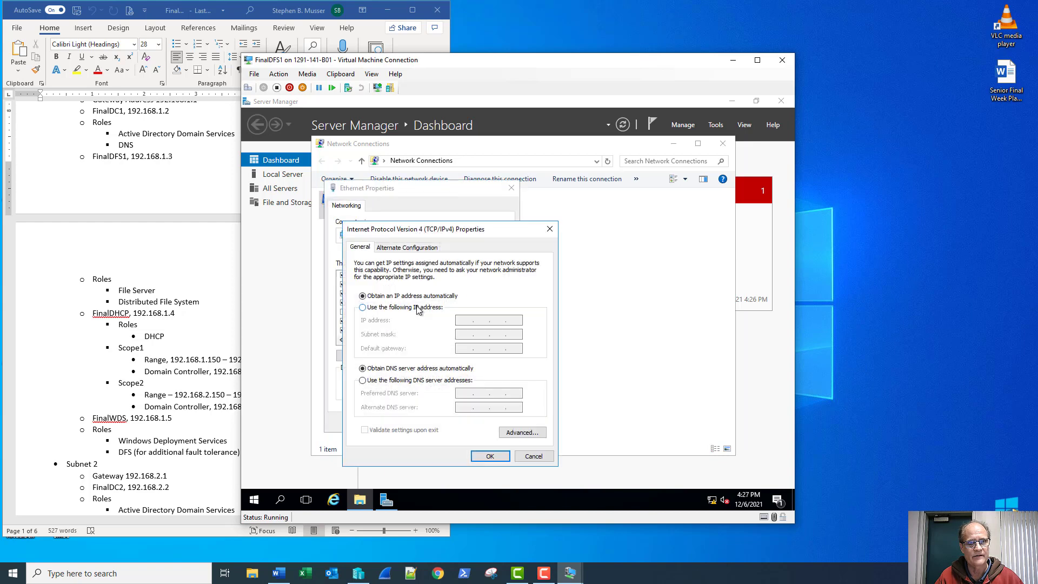
Step: Reselect obtaining an IP address automatically for the Ethernet adapter, leave the manual DNS server addresses blank and close both properties dialogs
left_click(418, 308)
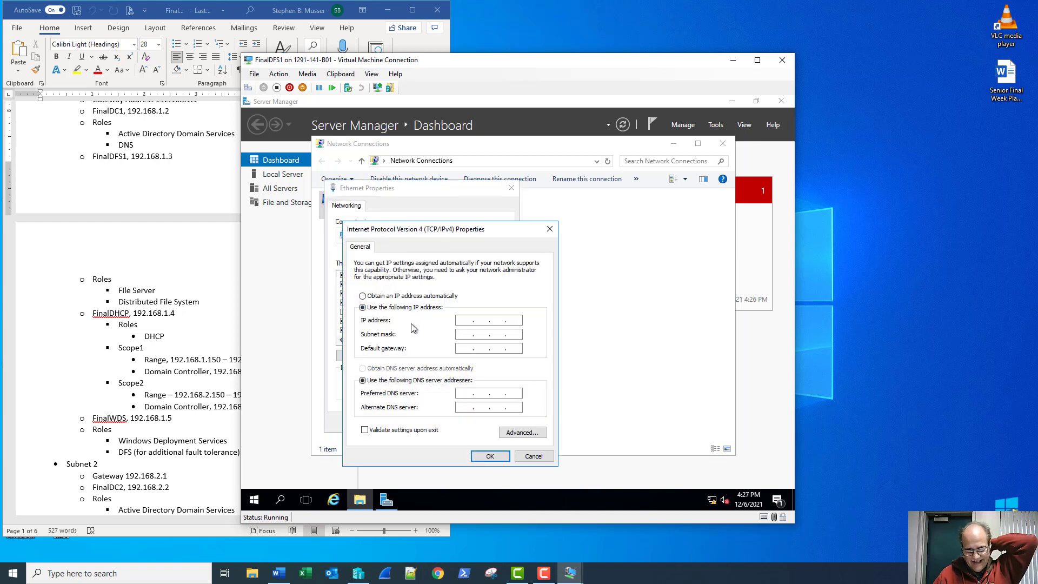
left_click(392, 296)
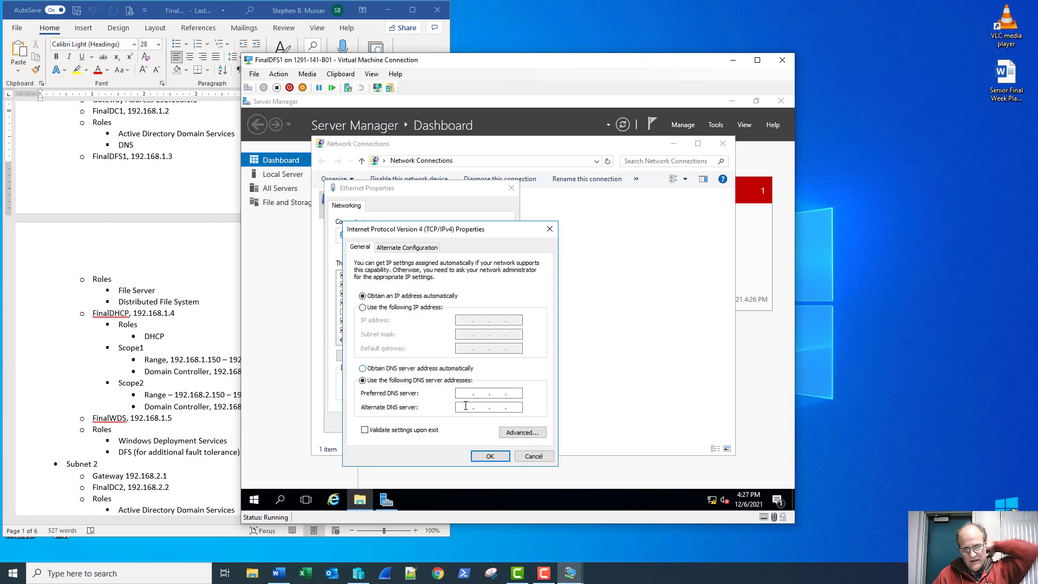
left_click(491, 456)
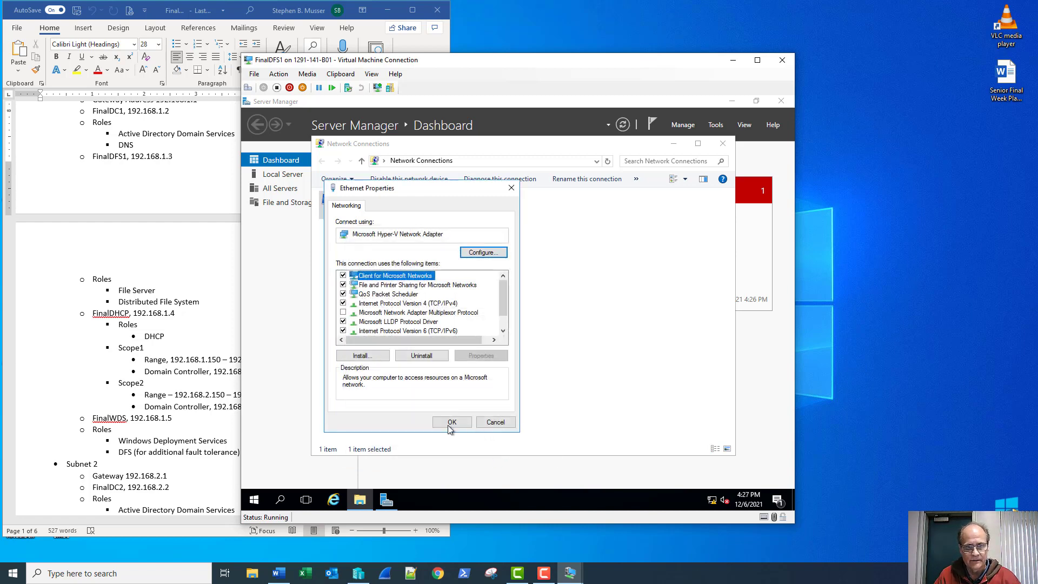
left_click(477, 422)
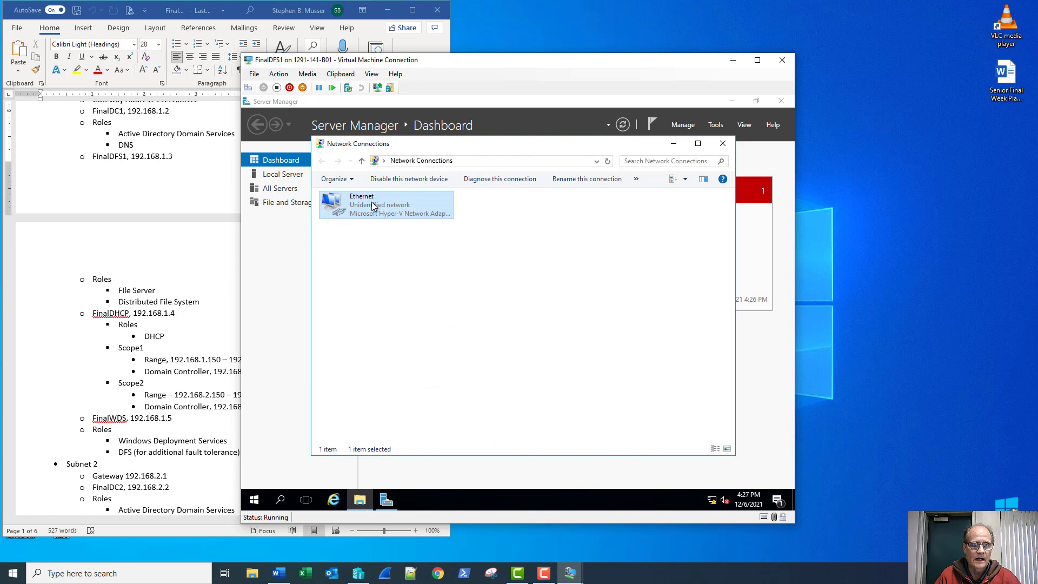
Step: Disable the Ethernet adapter in FinalDFS1's network connections
right_click(372, 204)
left_click(381, 211)
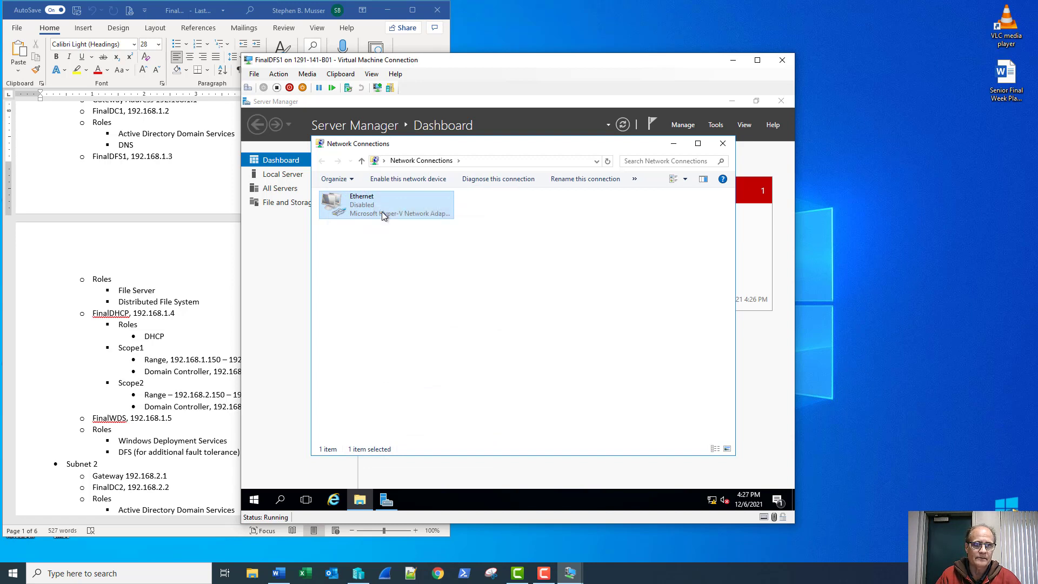
Step: Enable FinalDFS1's Ethernet adapter again and allow the PC to be discoverable on the Project.local network
right_click(382, 212)
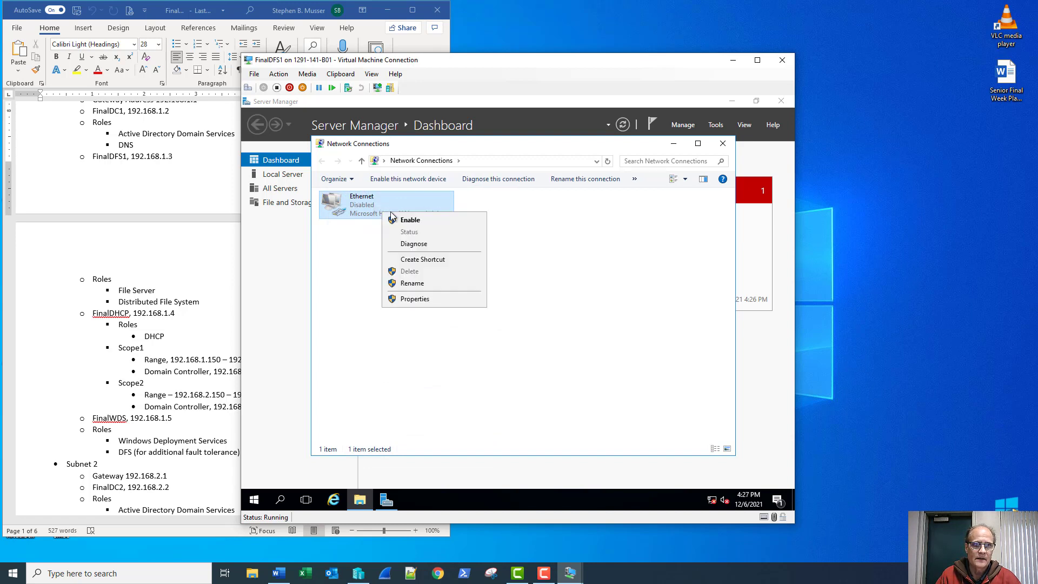
left_click(393, 218)
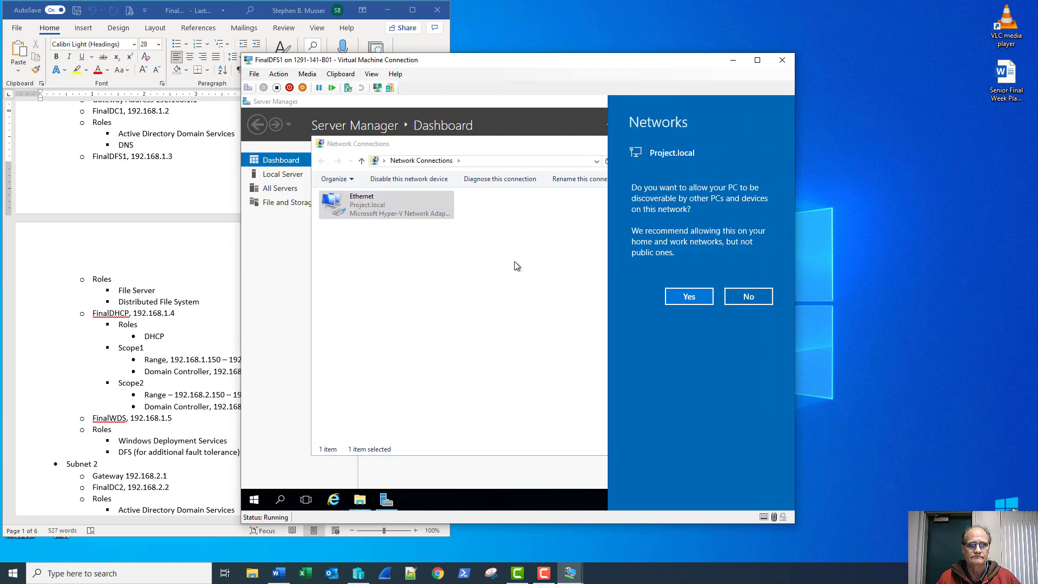
left_click(689, 299)
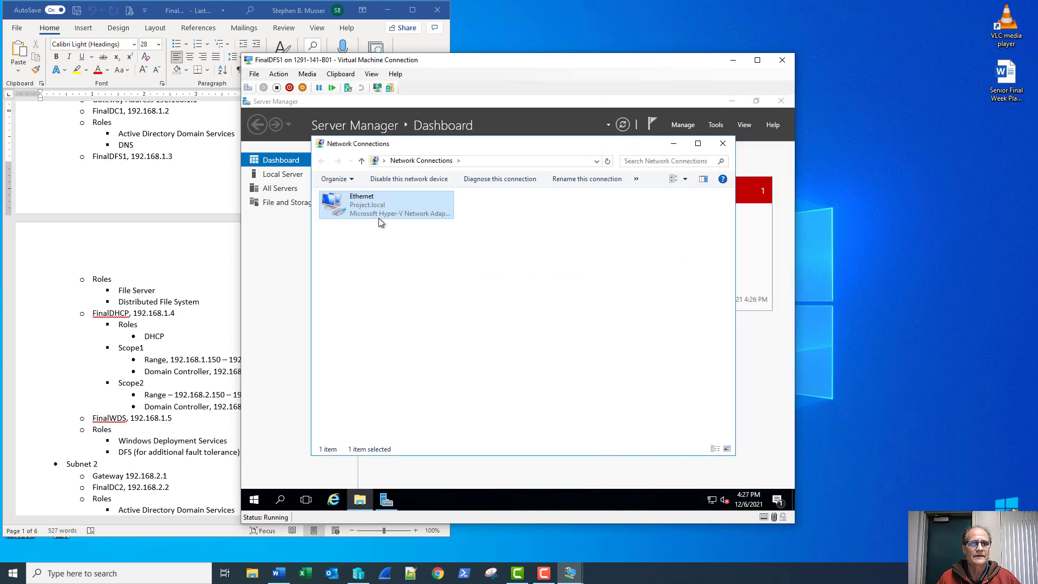
Step: Check the Ethernet adapter's connection details for its DHCP-assigned IPv4 settings, then close the status and Network Connections windows
right_click(378, 209)
left_click(391, 231)
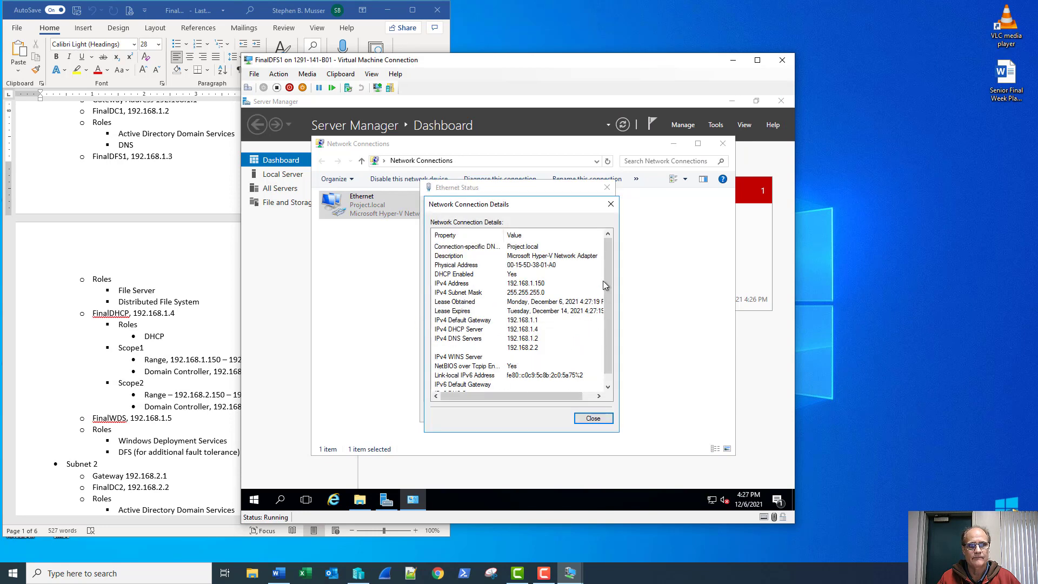
left_click(610, 203)
left_click(607, 188)
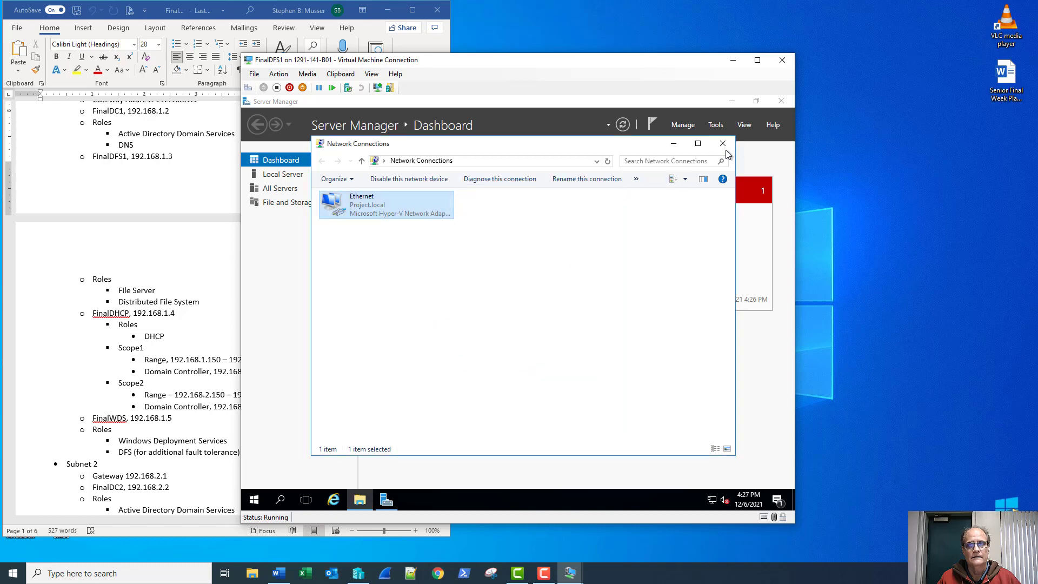
left_click(723, 143)
Step: Switch to FinalDHCP, refresh the address leases of the Subnet 1 scope to check for FinalDFS1's lease, and close the DHCP console
mouse_move(571, 580)
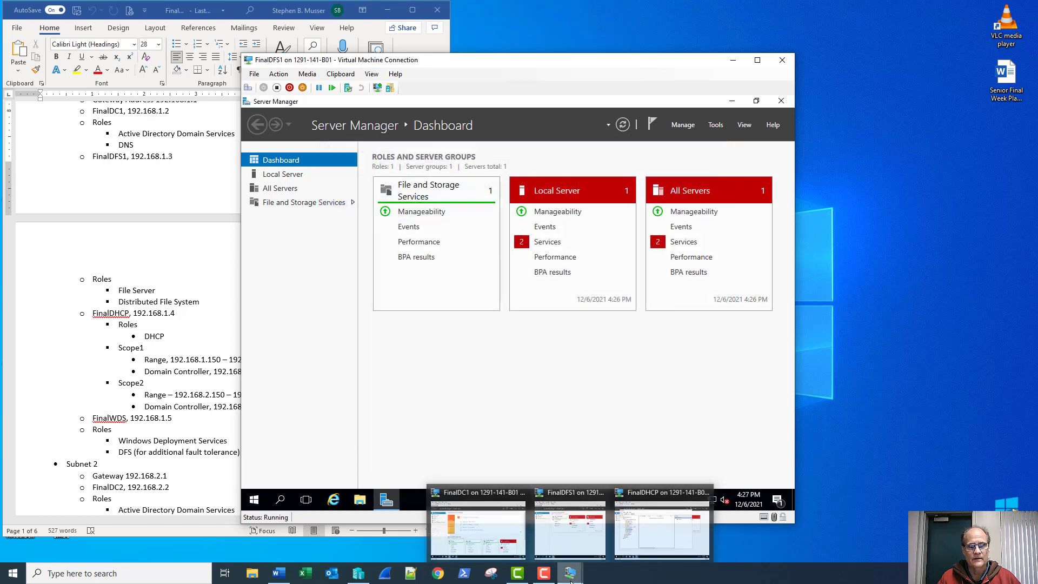
left_click(487, 516)
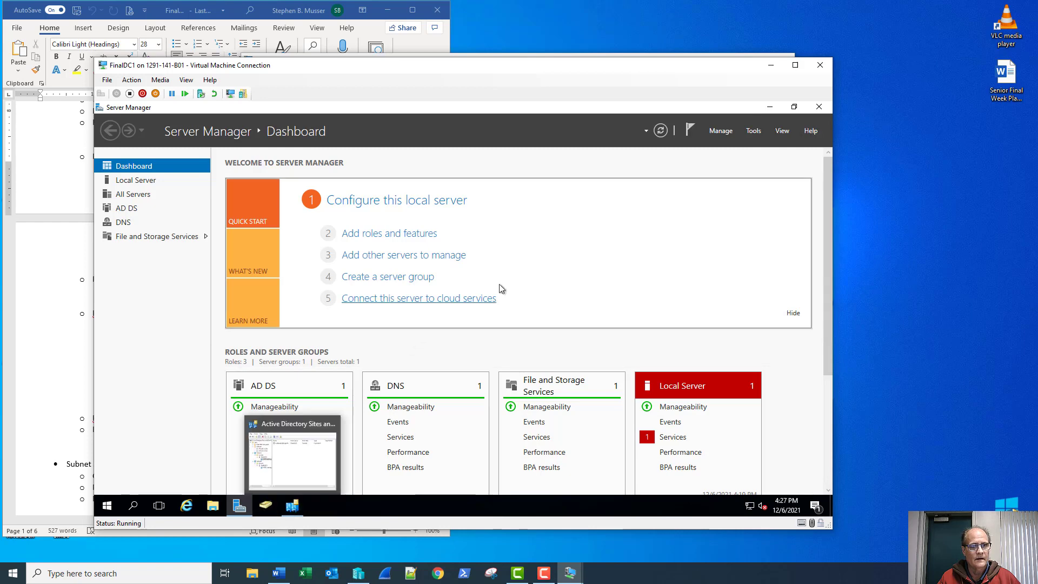
left_click(770, 65)
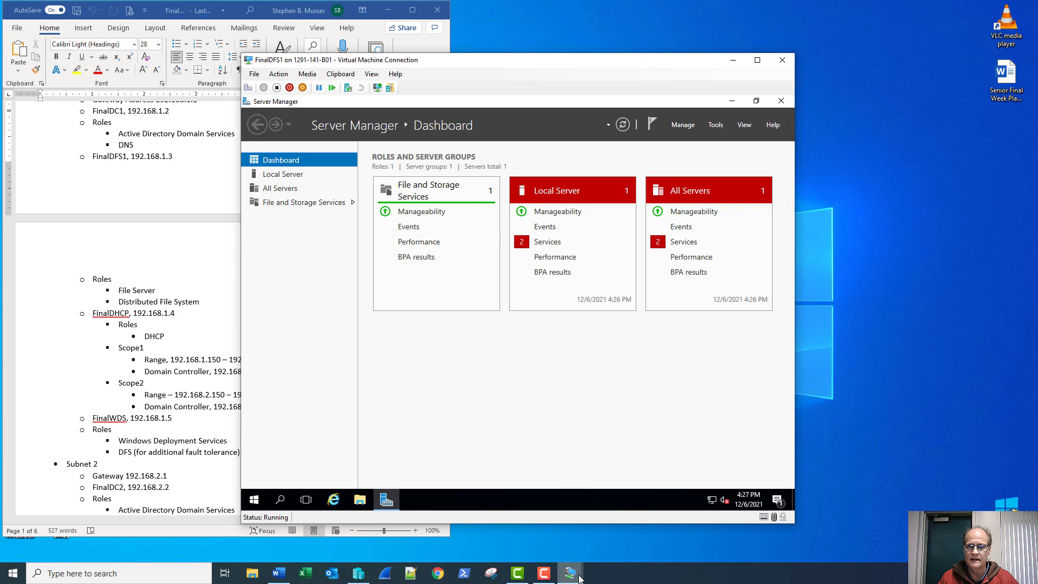
mouse_move(569, 573)
left_click(646, 538)
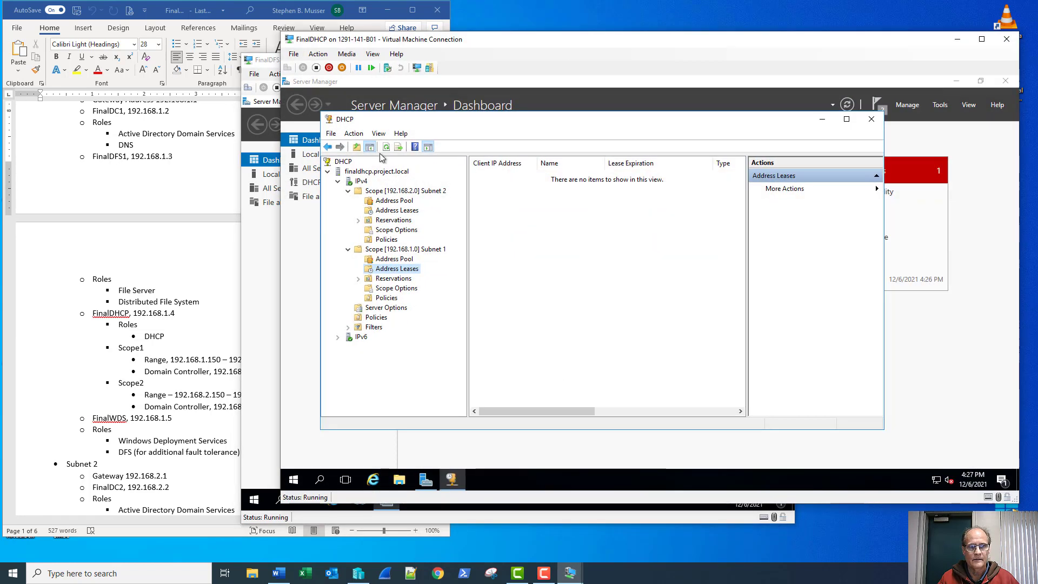
left_click(387, 147)
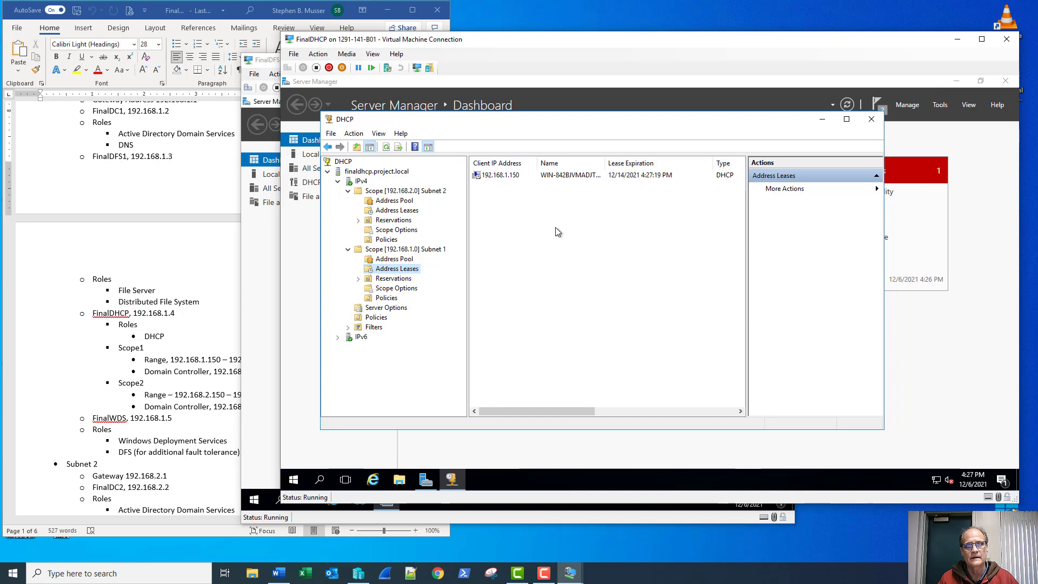
left_click(871, 119)
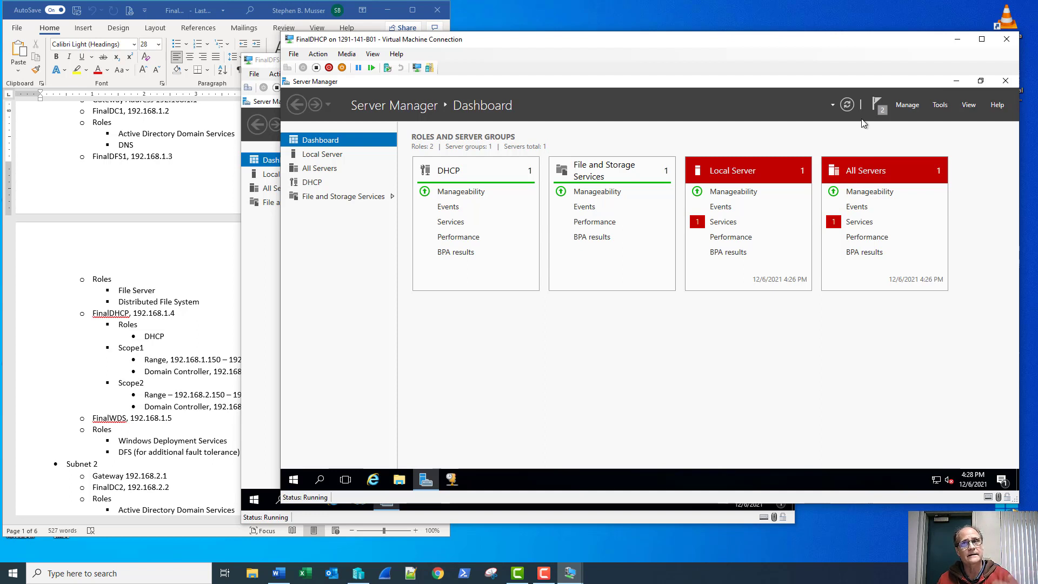
Step: Review the Local Server properties on FinalDHCP and FinalDFS1 against the planning document, then minimize the FinalDFS1 connection window
left_click(328, 157)
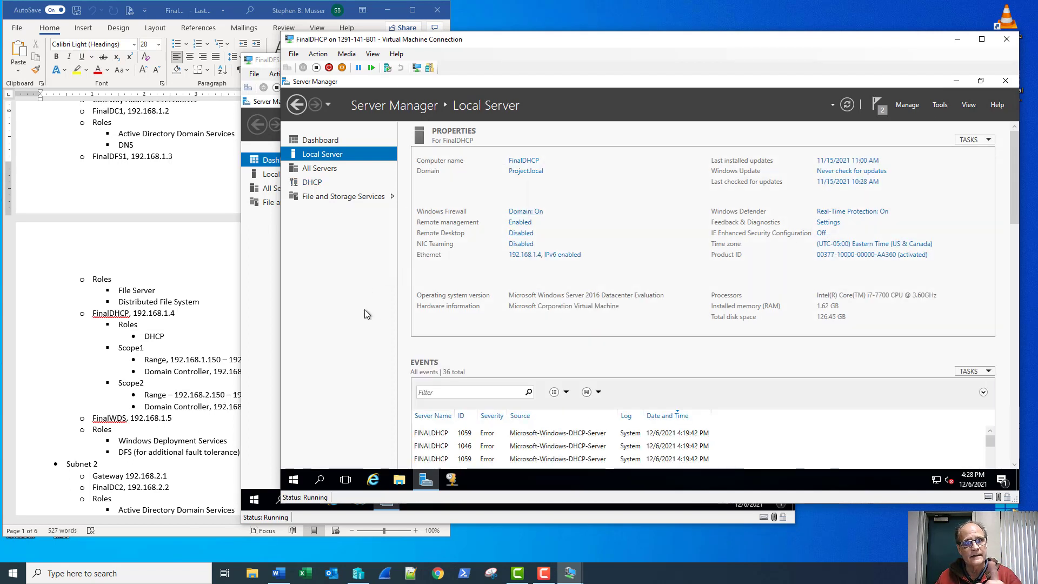
mouse_move(570, 577)
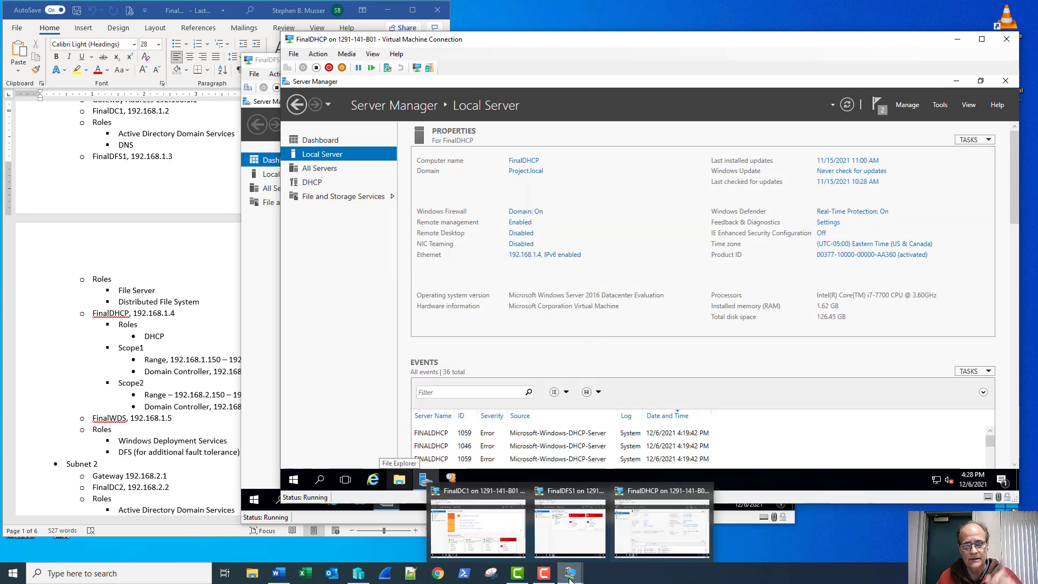
left_click(570, 527)
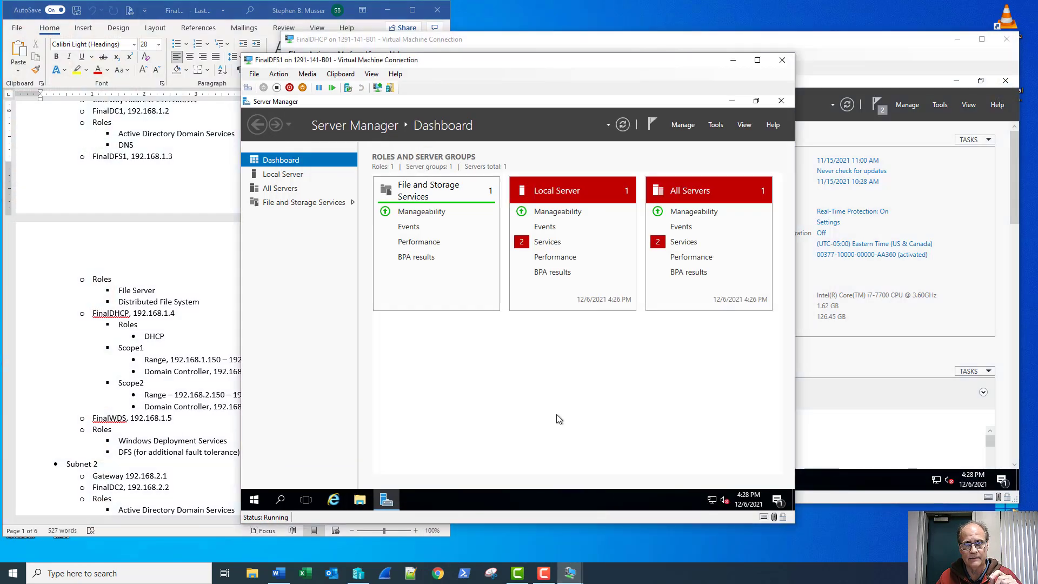
left_click(286, 174)
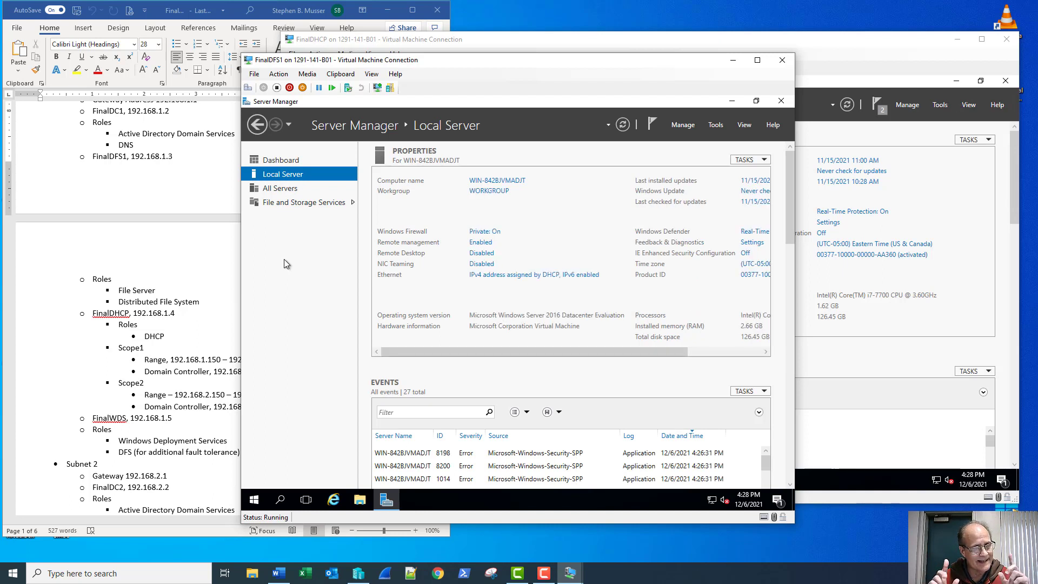
scroll(135, 381, "up", 3)
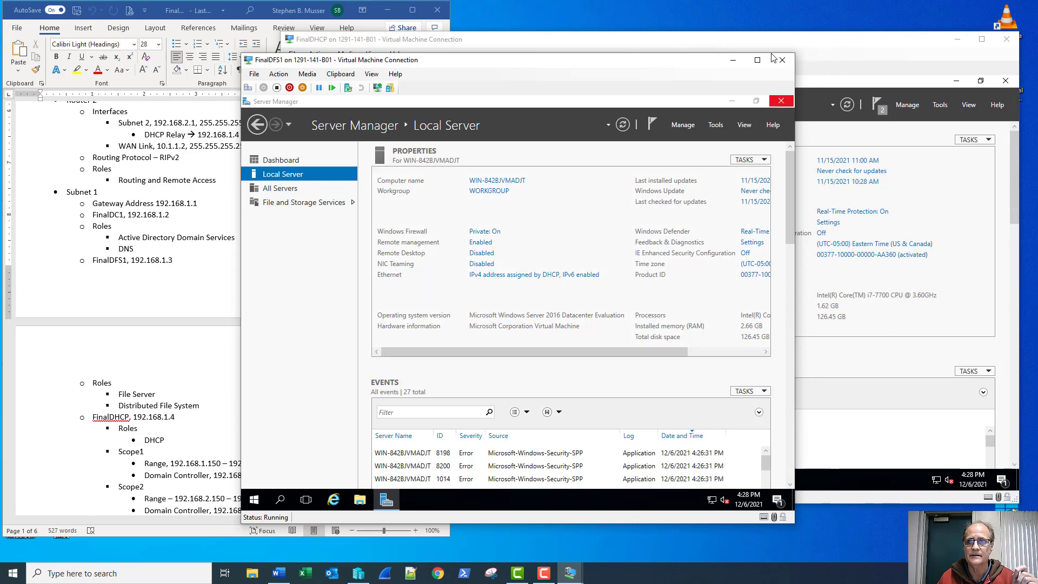
left_click(736, 61)
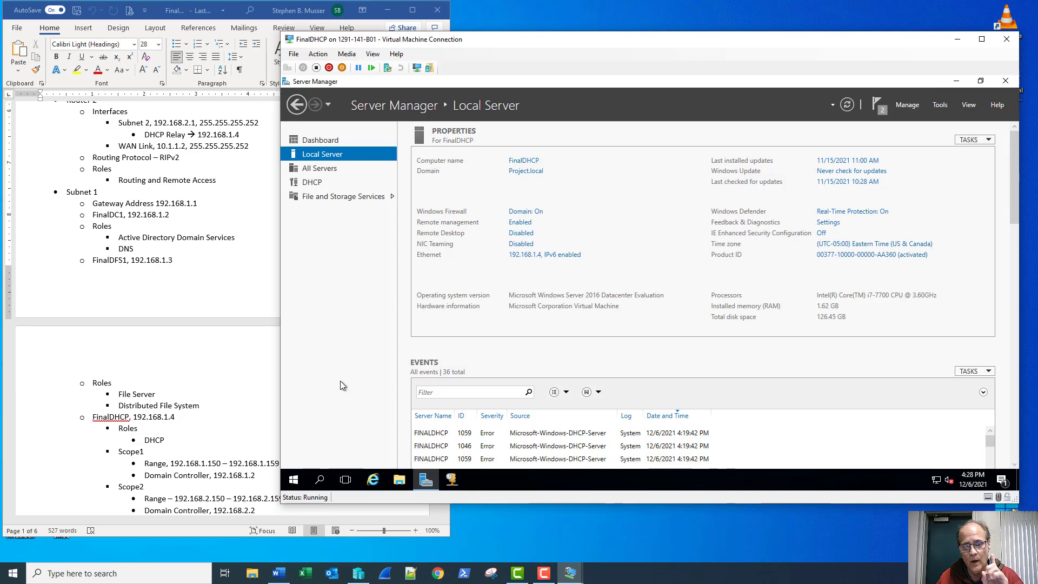
Step: Connect to the FinalRouter2 virtual machine from Hyper-V Manager and sign in as Administrator by entering the account password
left_click(359, 574)
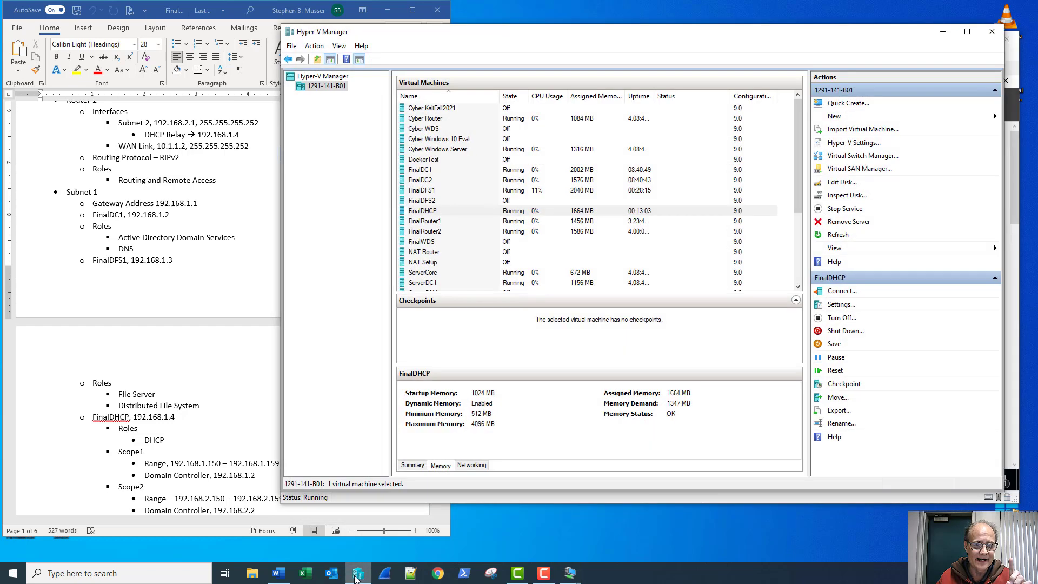
left_click(451, 232)
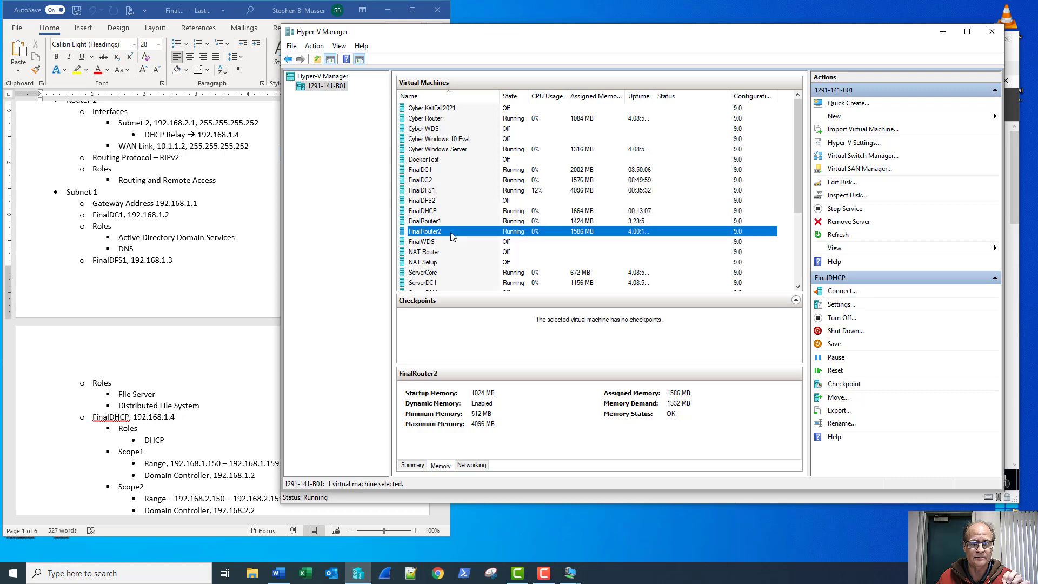
double_click(451, 233)
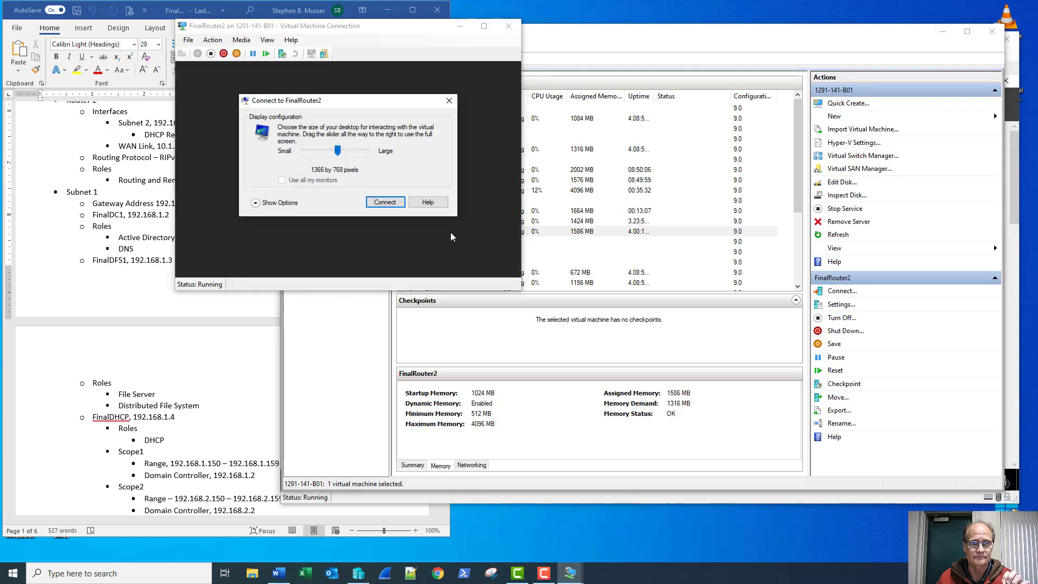
left_click(385, 203)
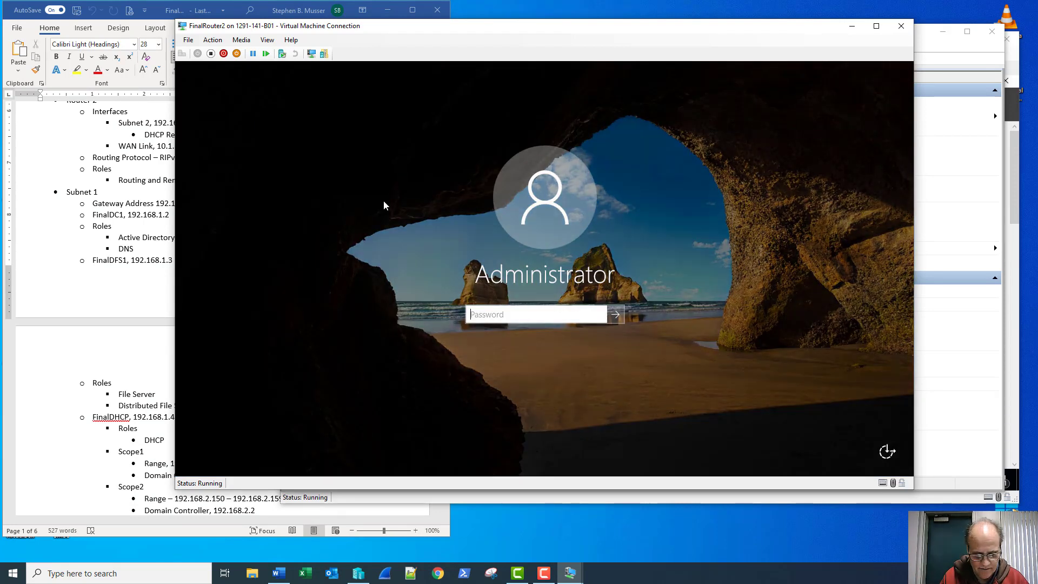
type("••••••••••")
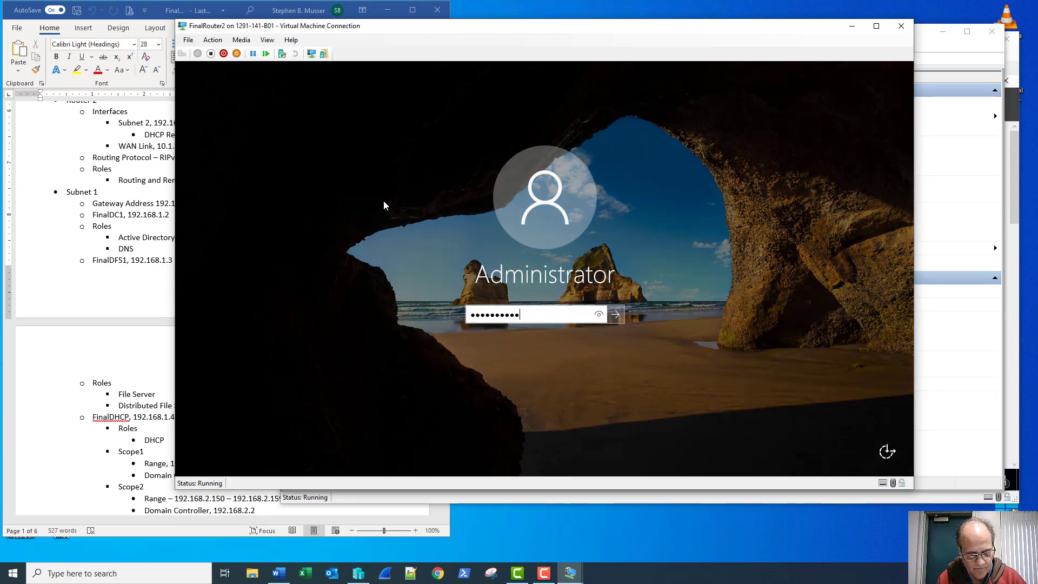
key("Return")
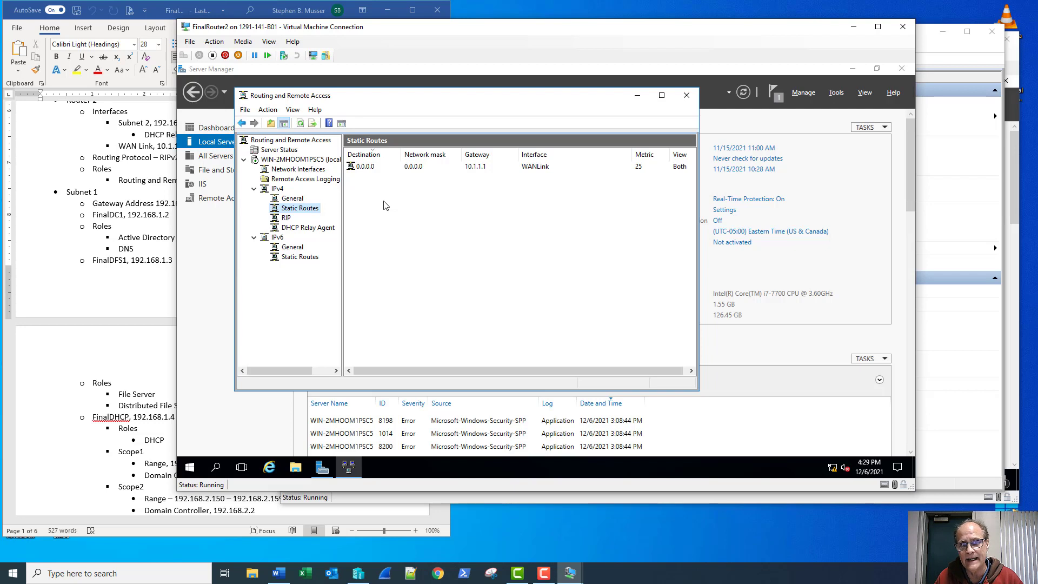
Step: Add Subnet2 as an interface of the IPv4 DHCP Relay Agent, accepting the default relay properties
left_click(305, 228)
right_click(306, 230)
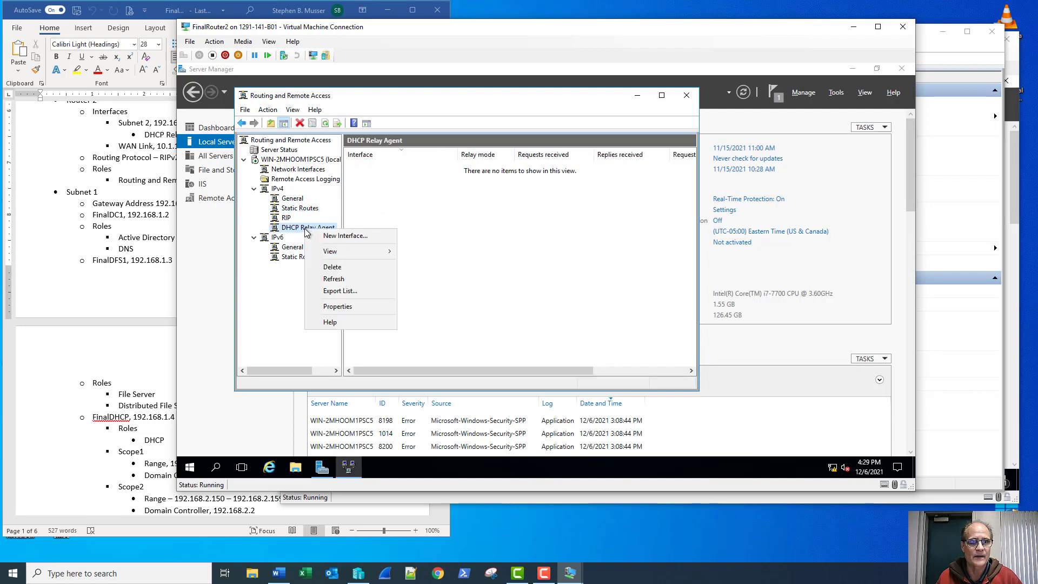
left_click(320, 239)
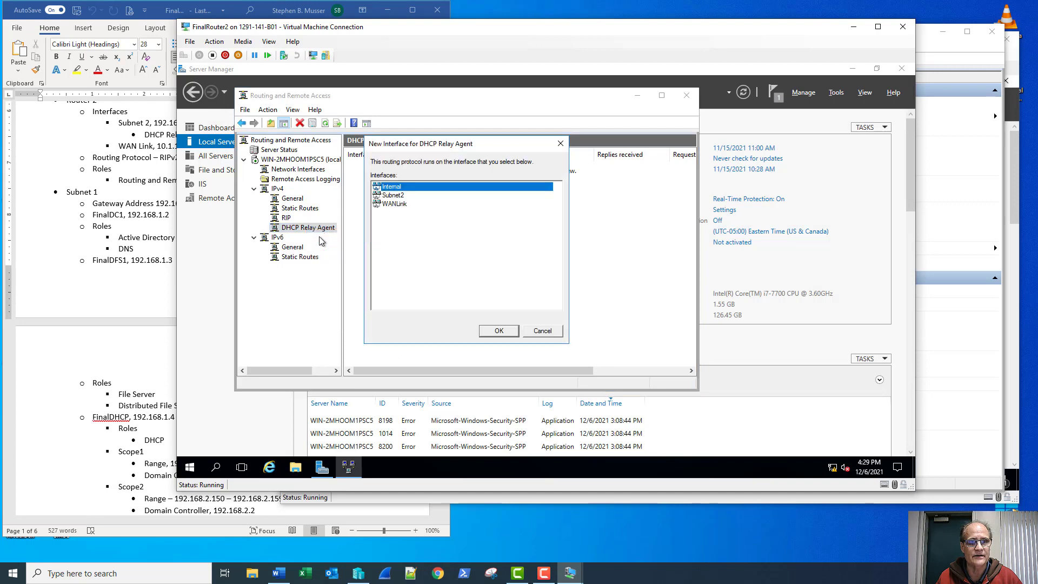
left_click(392, 195)
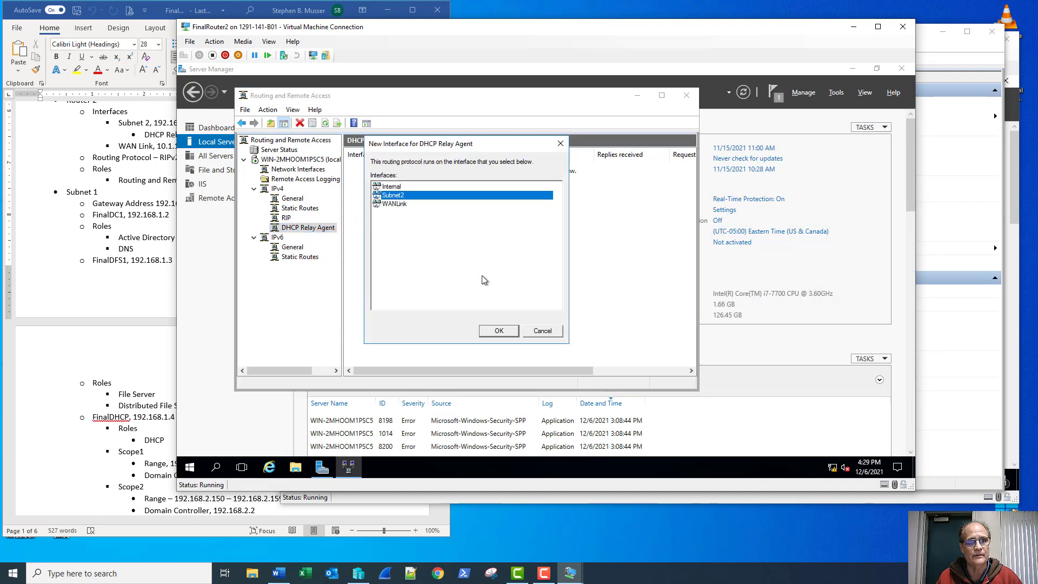
left_click(498, 331)
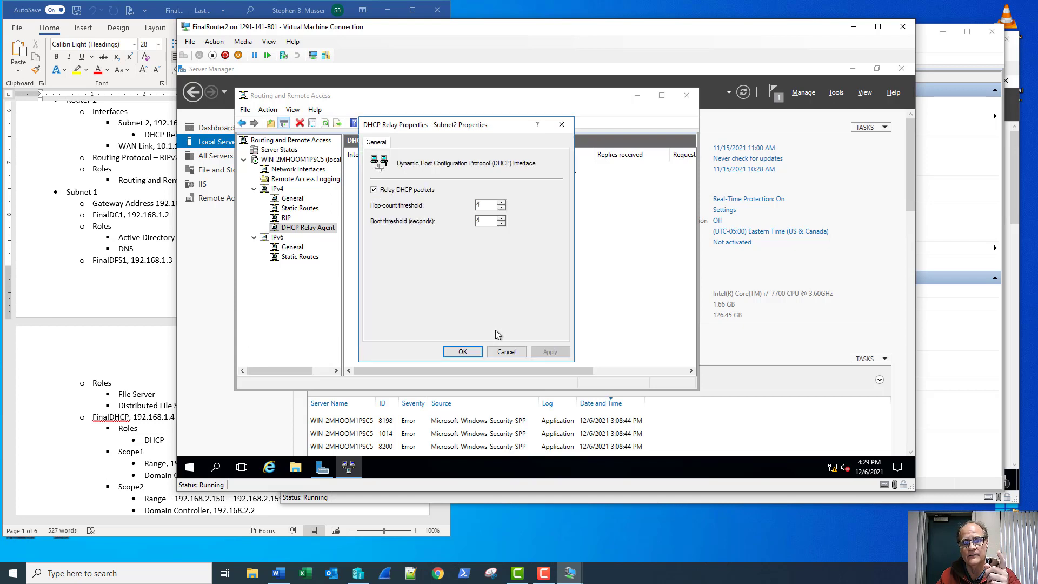
left_click(466, 351)
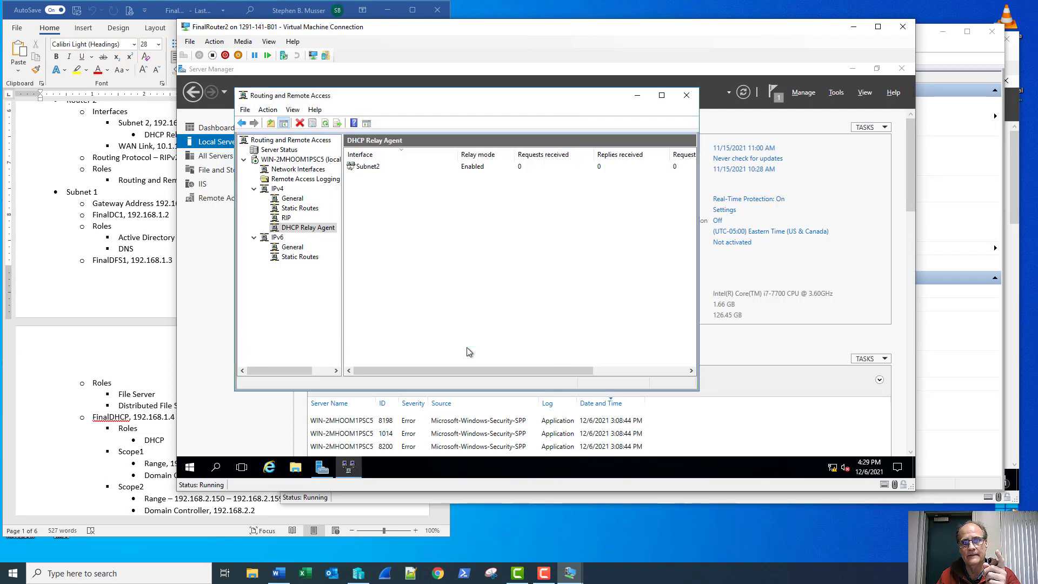
Step: Review the relay properties of the Subnet2 interface and close them without changes
right_click(369, 169)
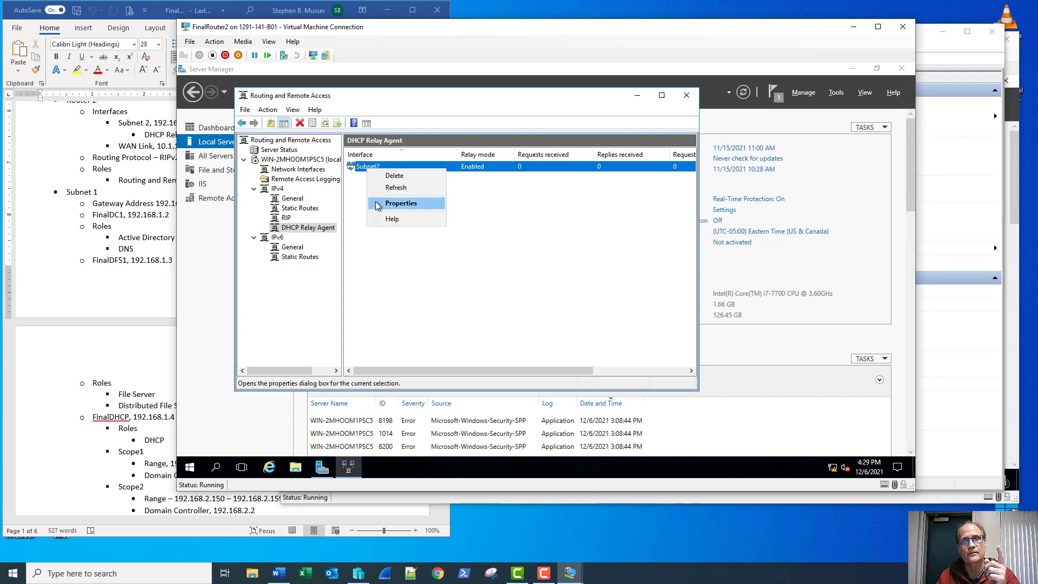
left_click(378, 203)
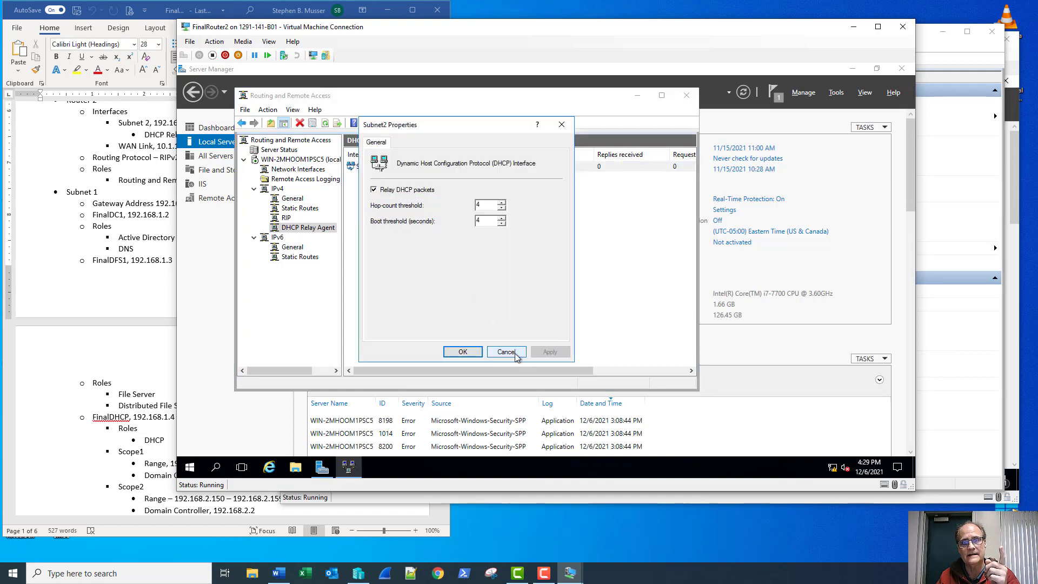
left_click(513, 353)
Step: Add 192.168.1.4 as a server address in the DHCP Relay Agent properties, apply it and minimize the FinalRouter2 connection window
right_click(296, 232)
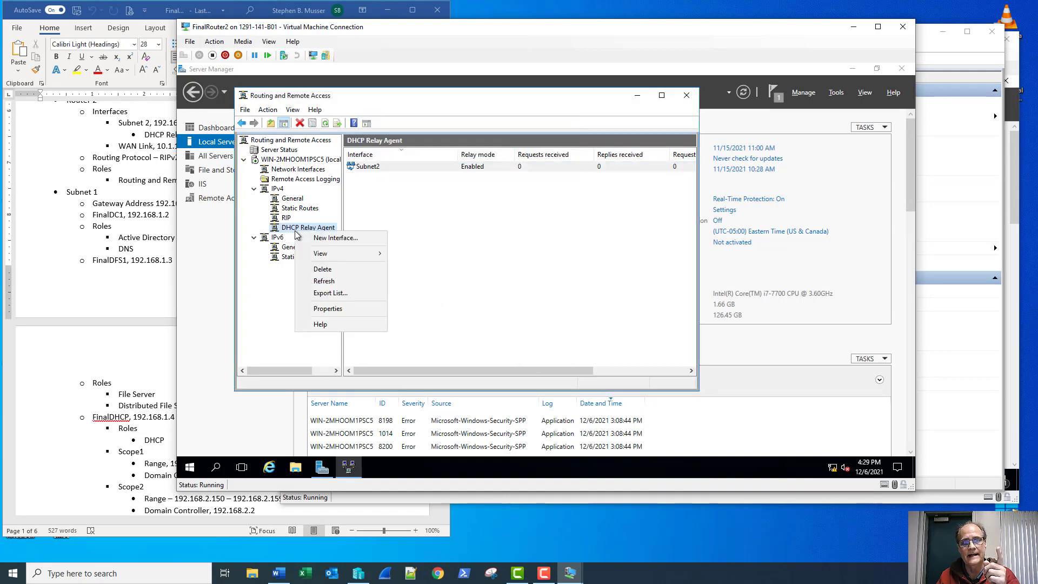
left_click(316, 309)
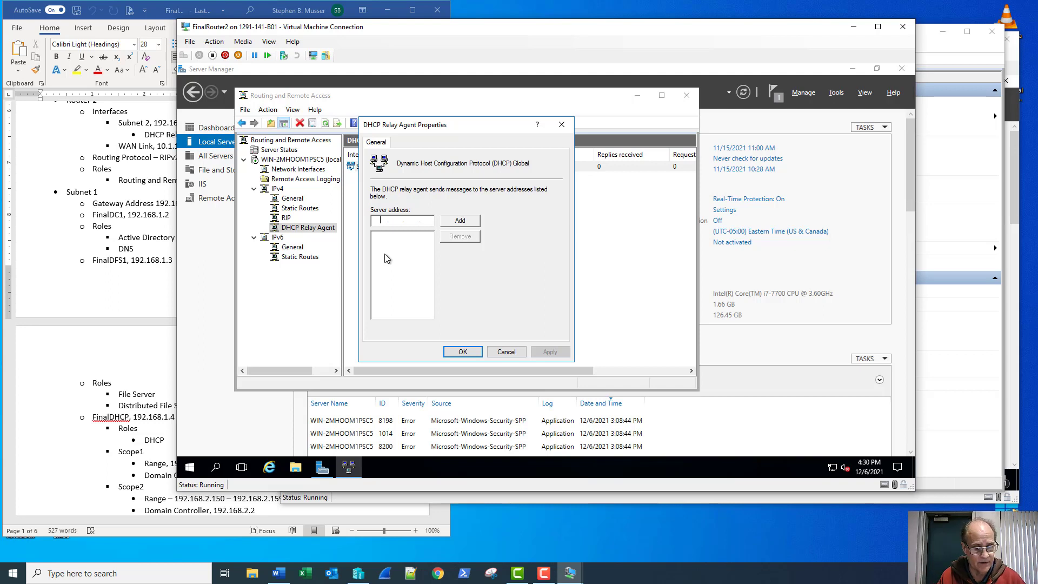
type("192.1")
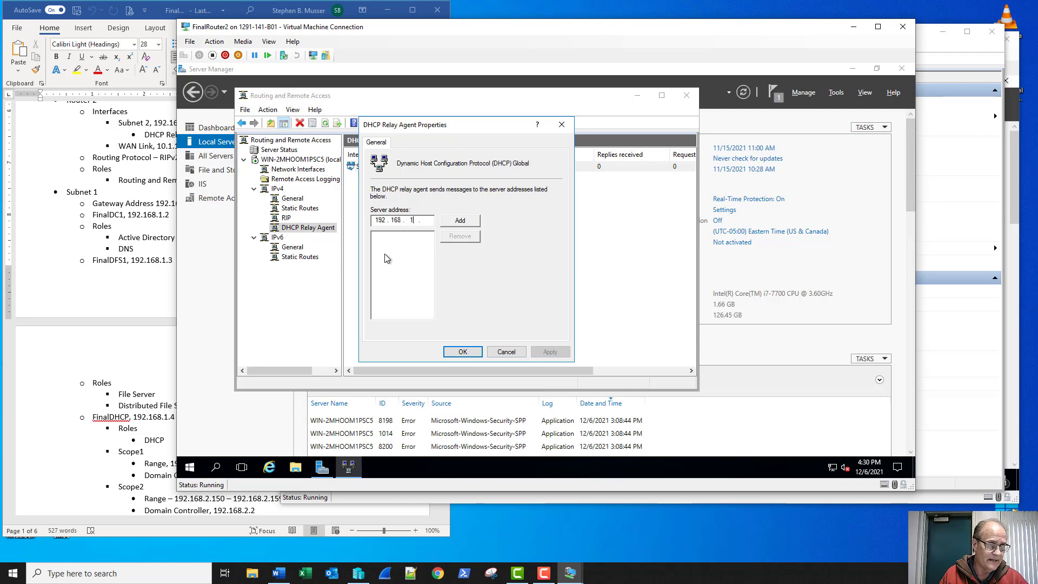
type("68 . 1 ")
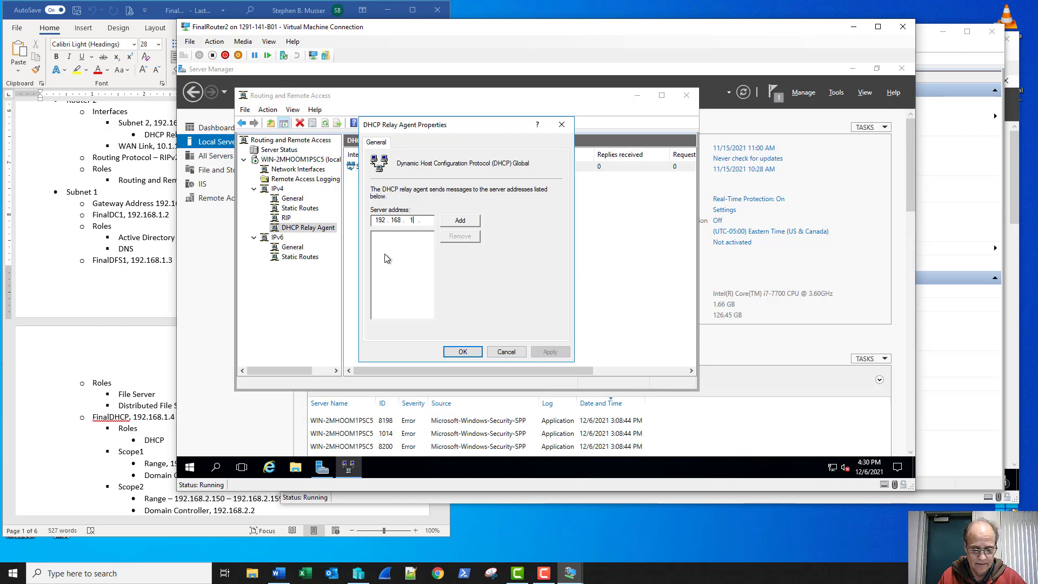
type(". 4")
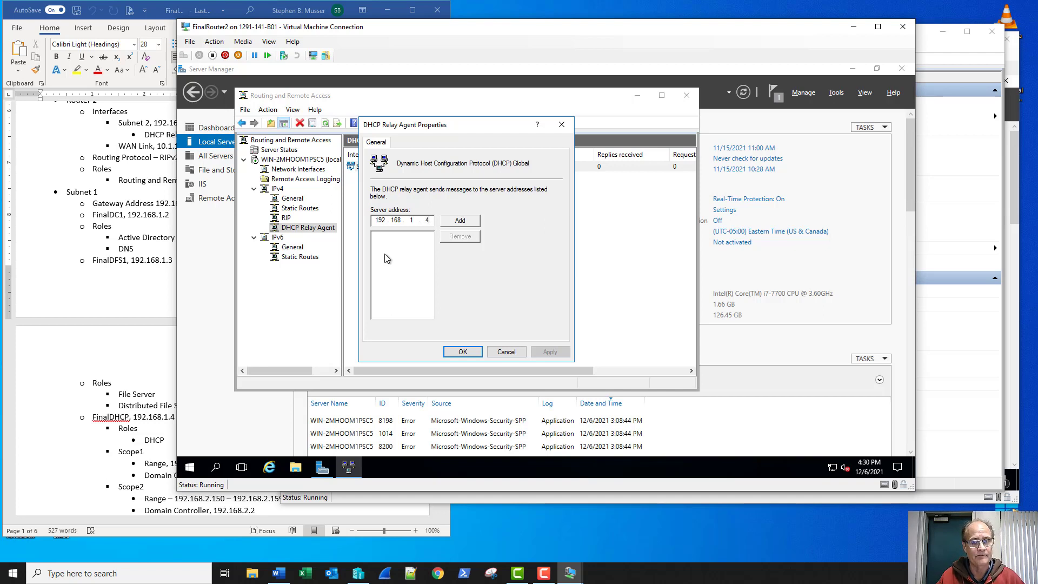
left_click(457, 223)
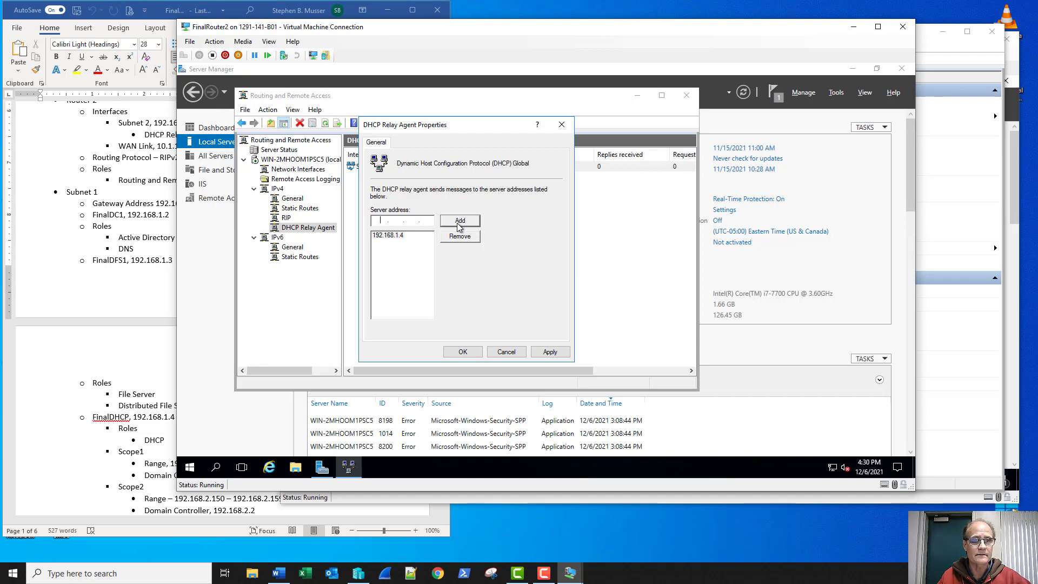
left_click(462, 352)
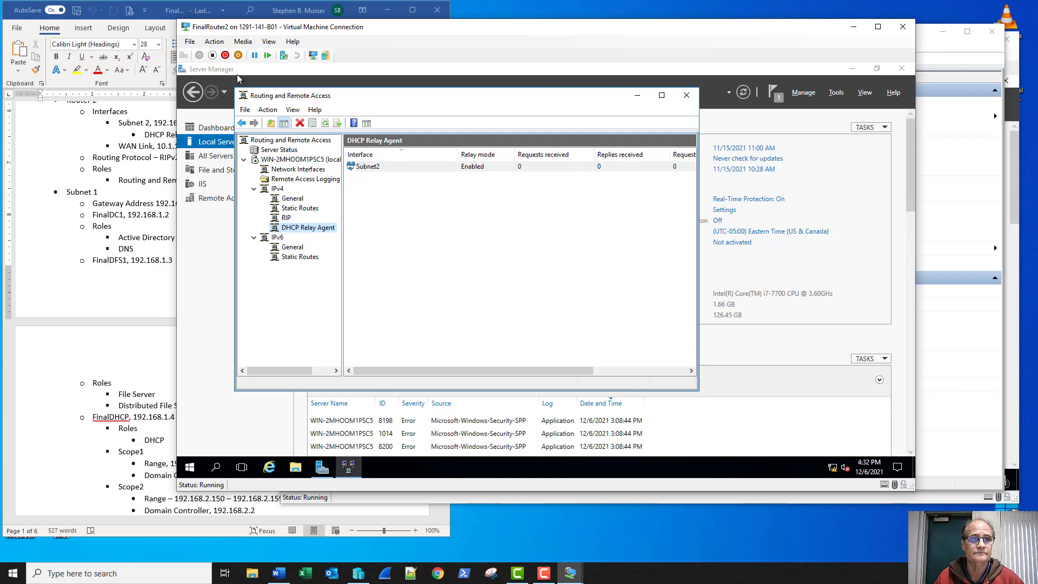
left_click(853, 26)
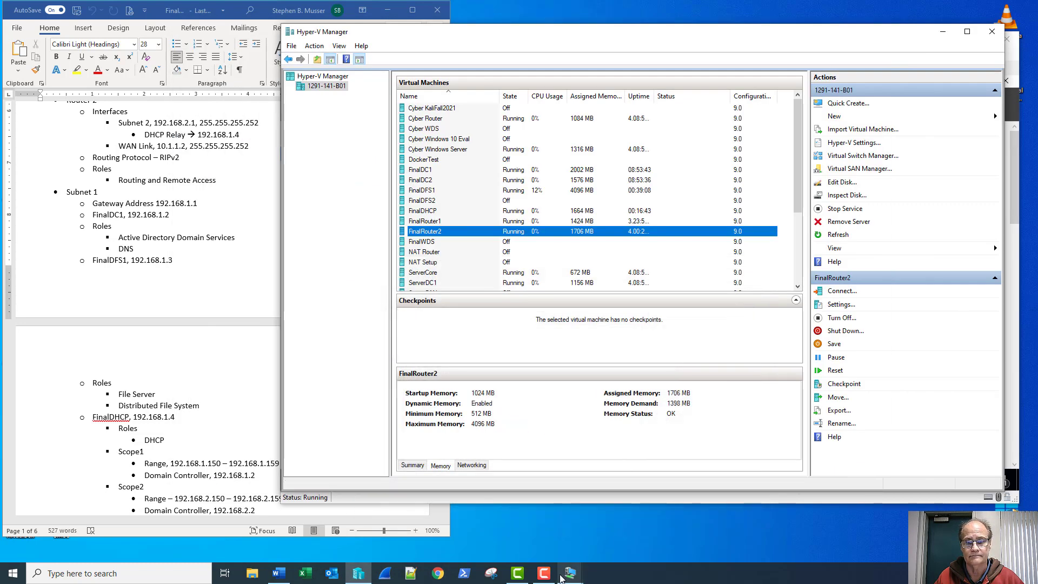
left_click(551, 575)
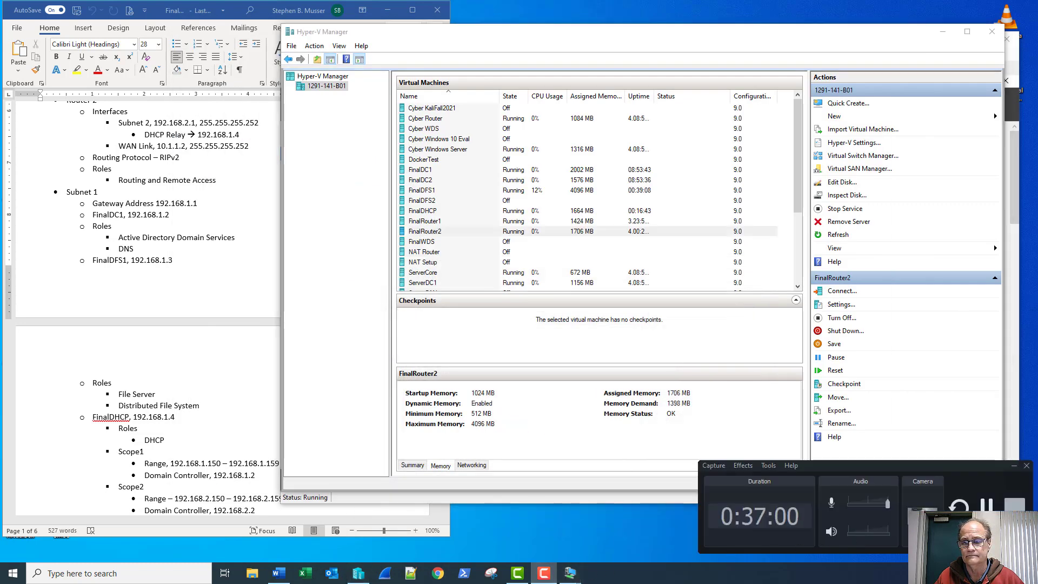